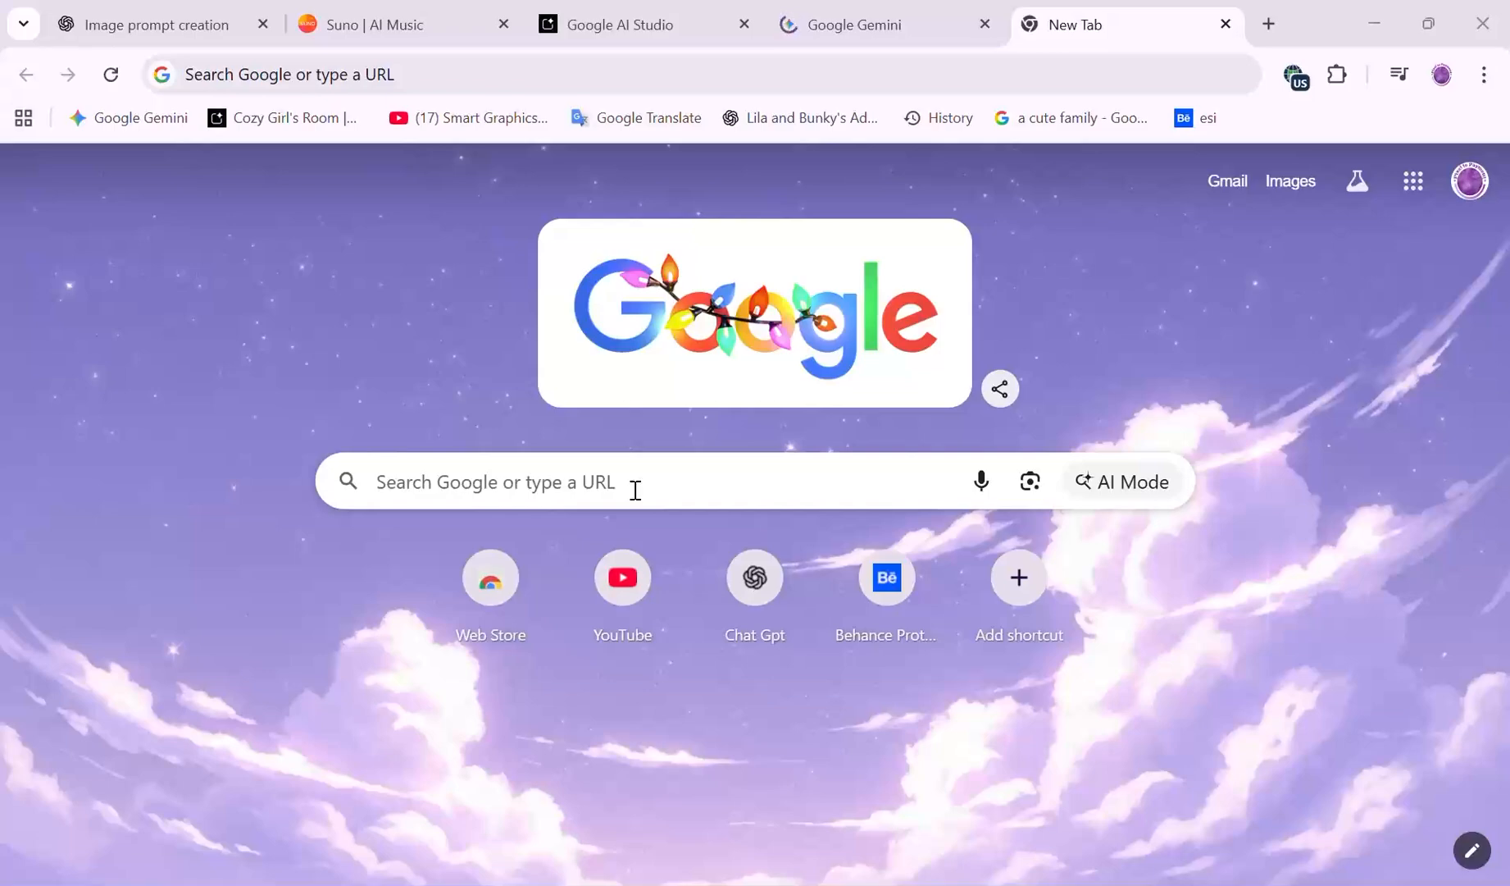
# Search Google for "osman hadi illustration" and show the image results
pyautogui.click(636, 490)
pyautogui.write('os')
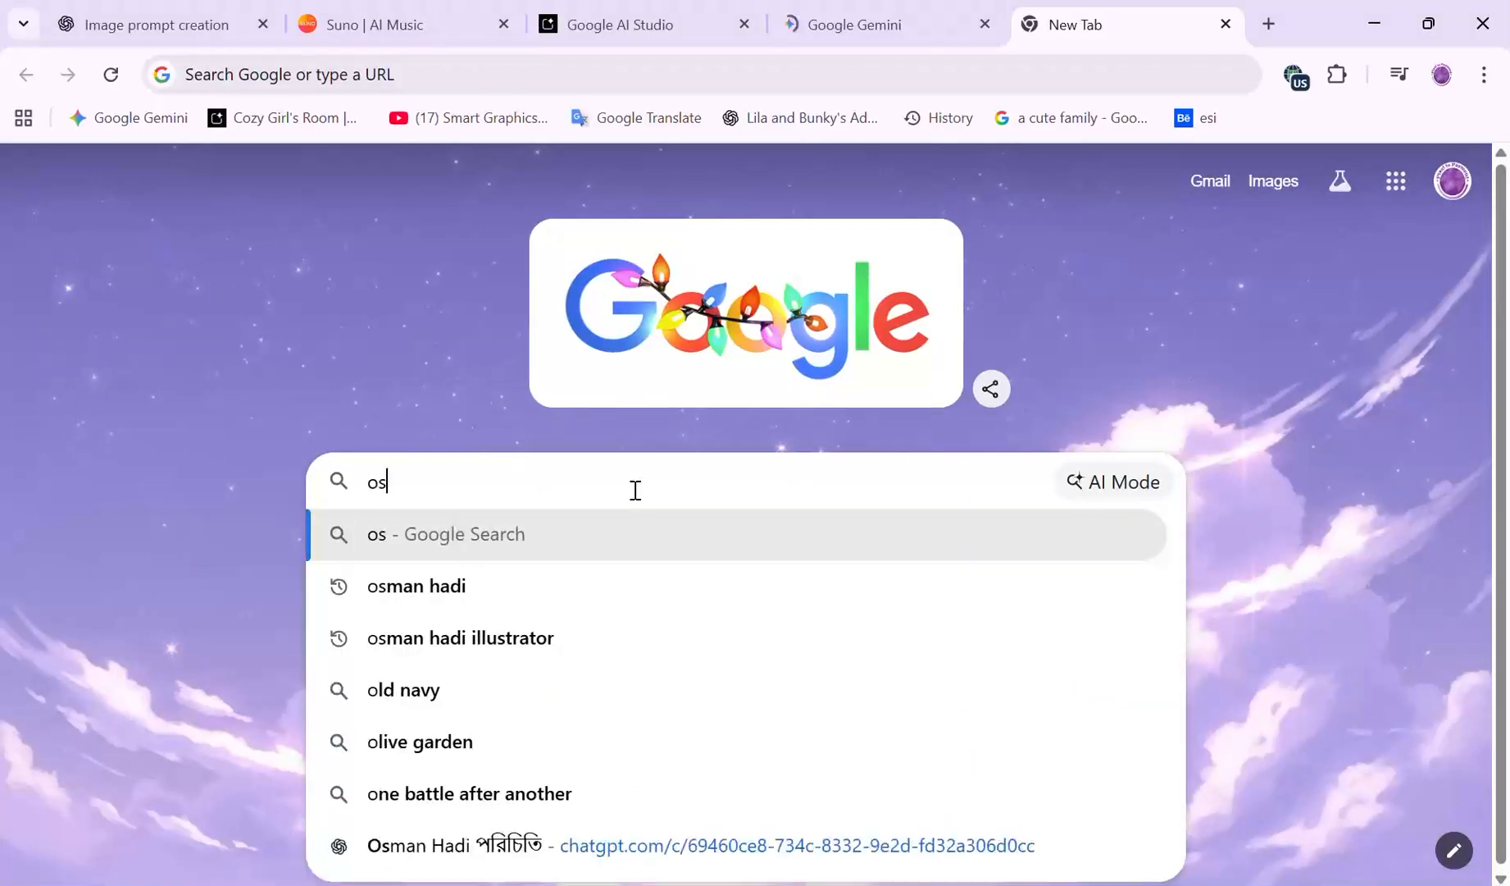
pyautogui.write('man')
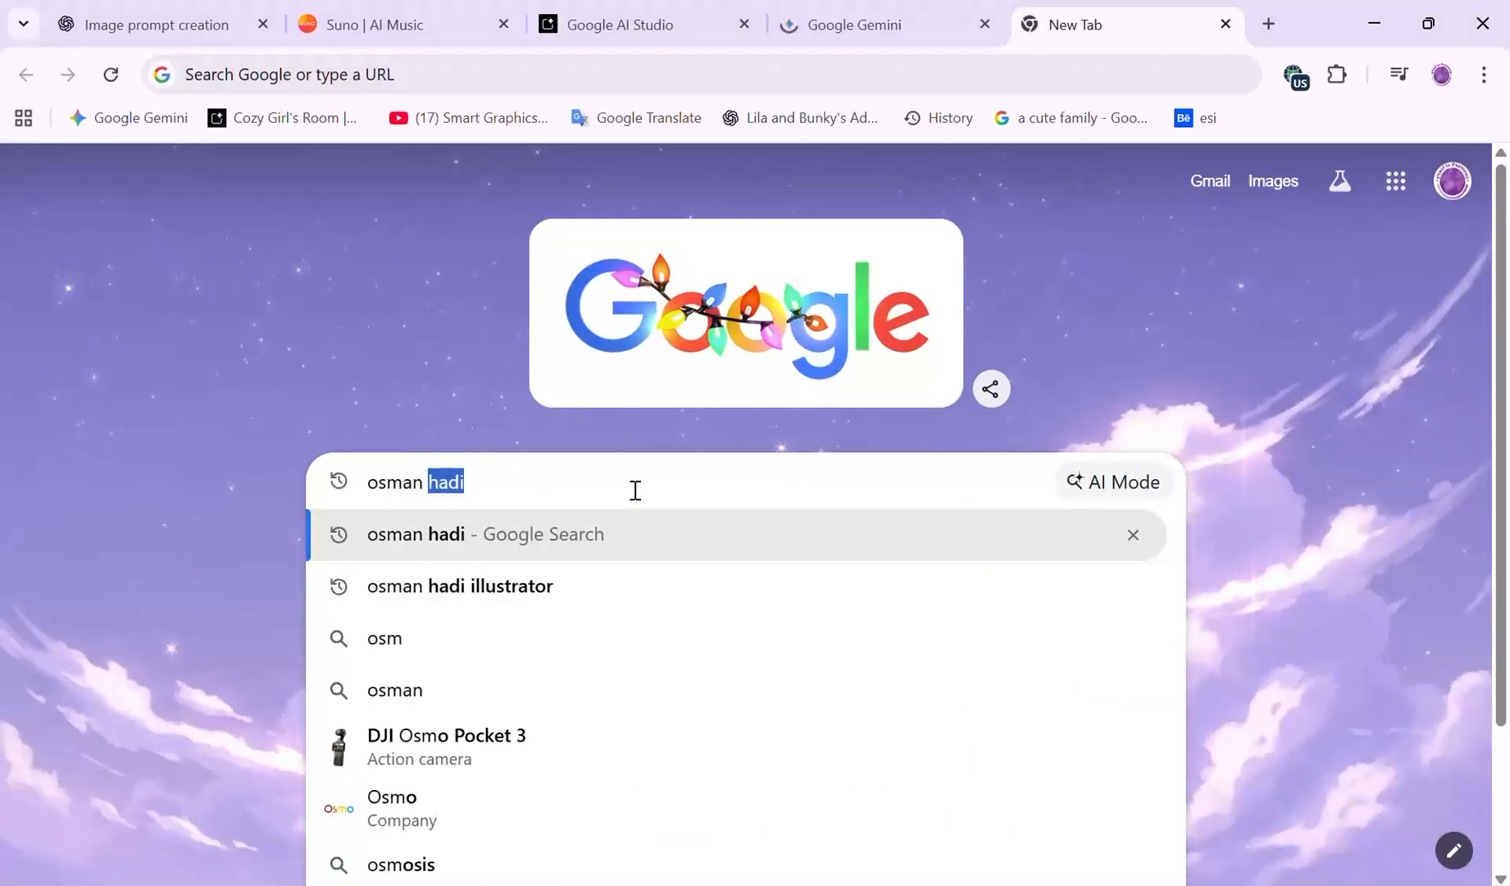
pyautogui.write(' hadi')
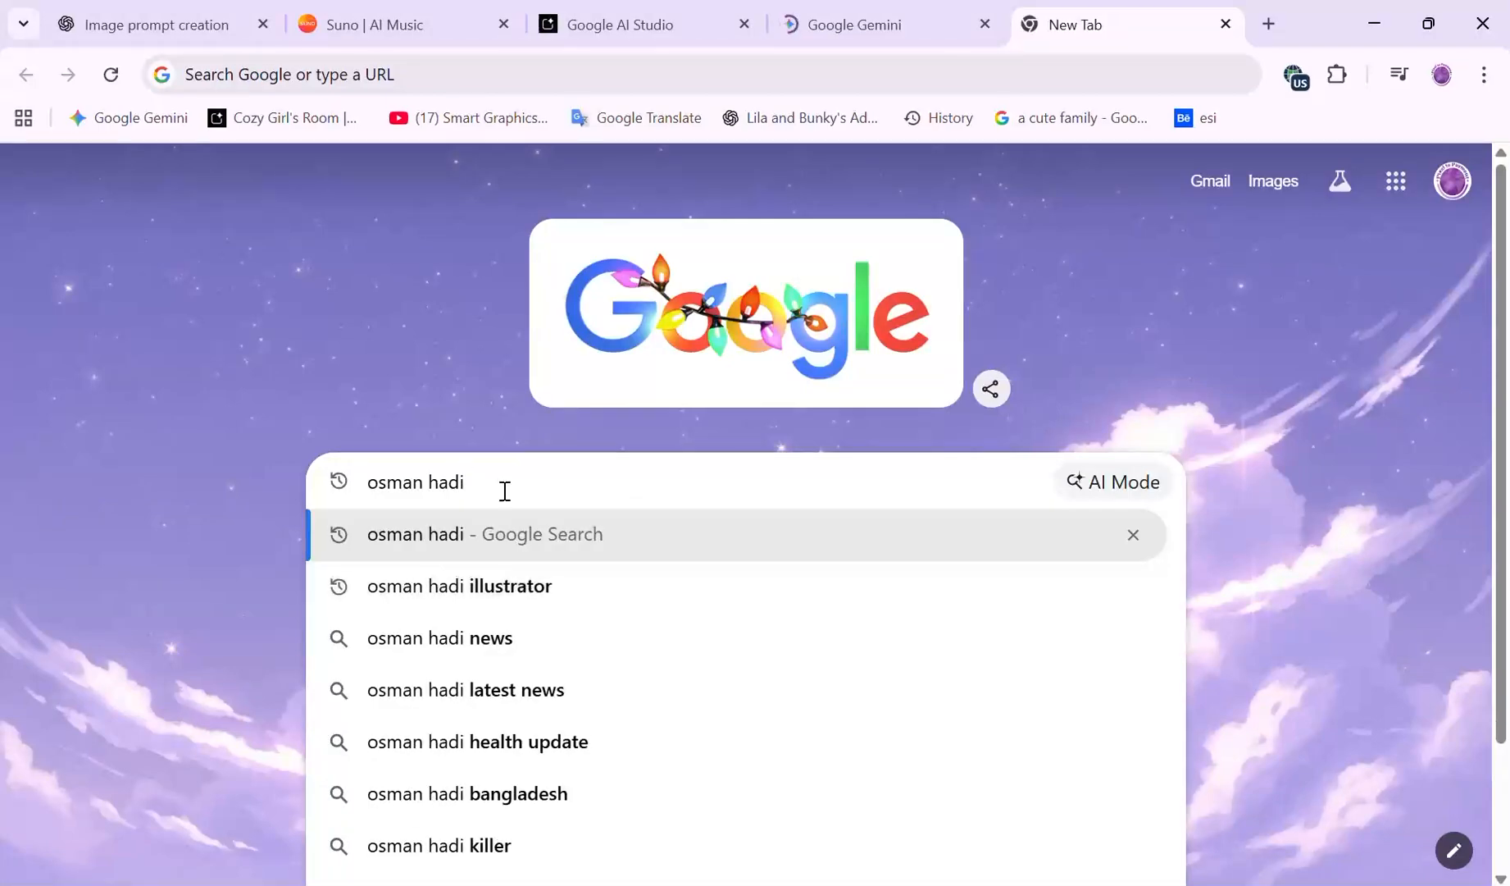
pyautogui.write('illus')
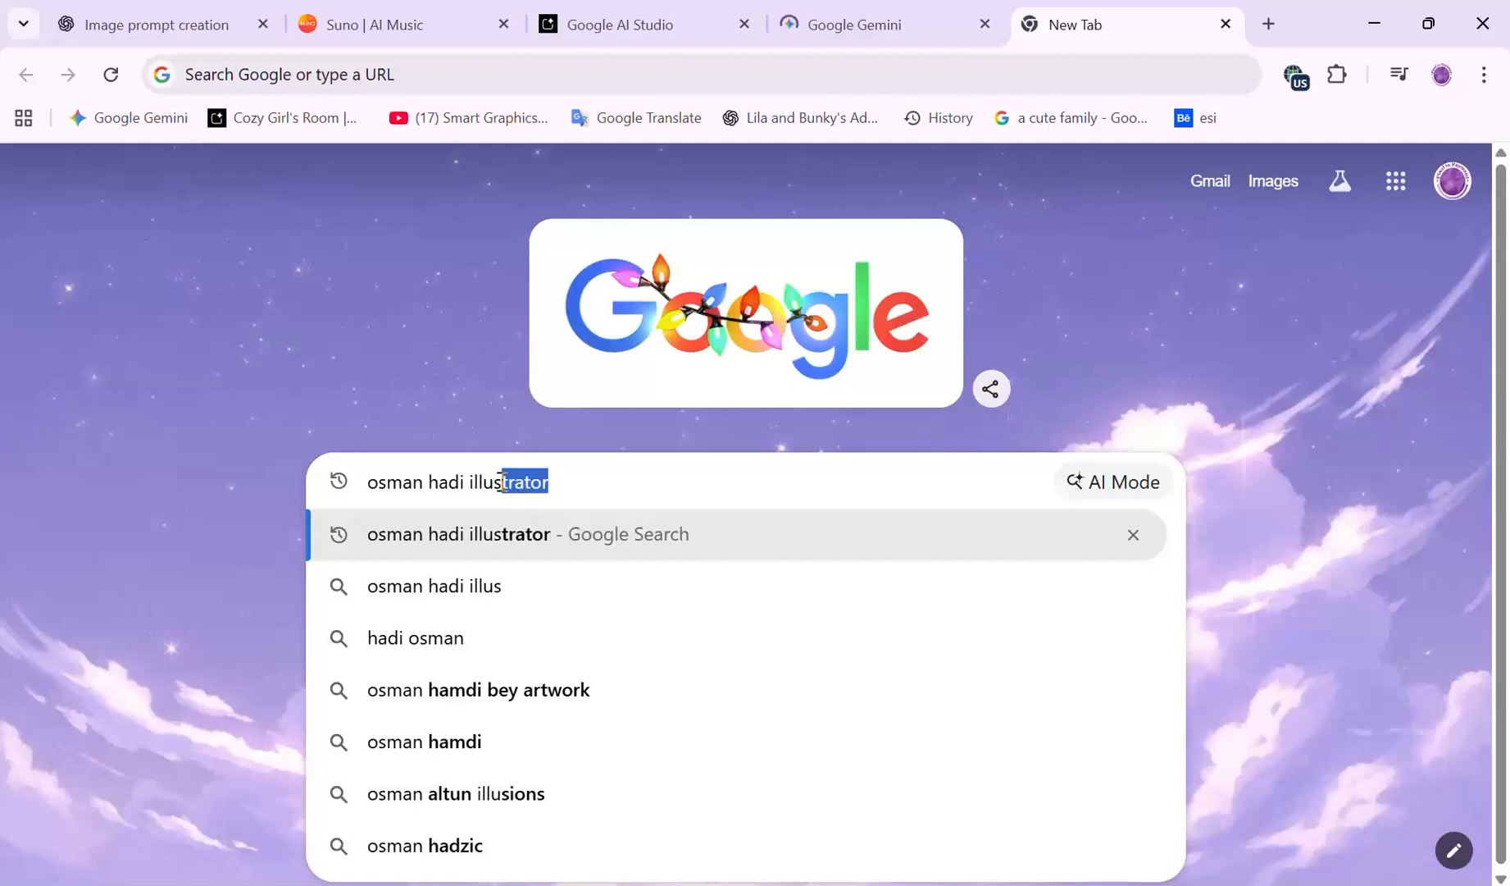
pyautogui.write('trar')
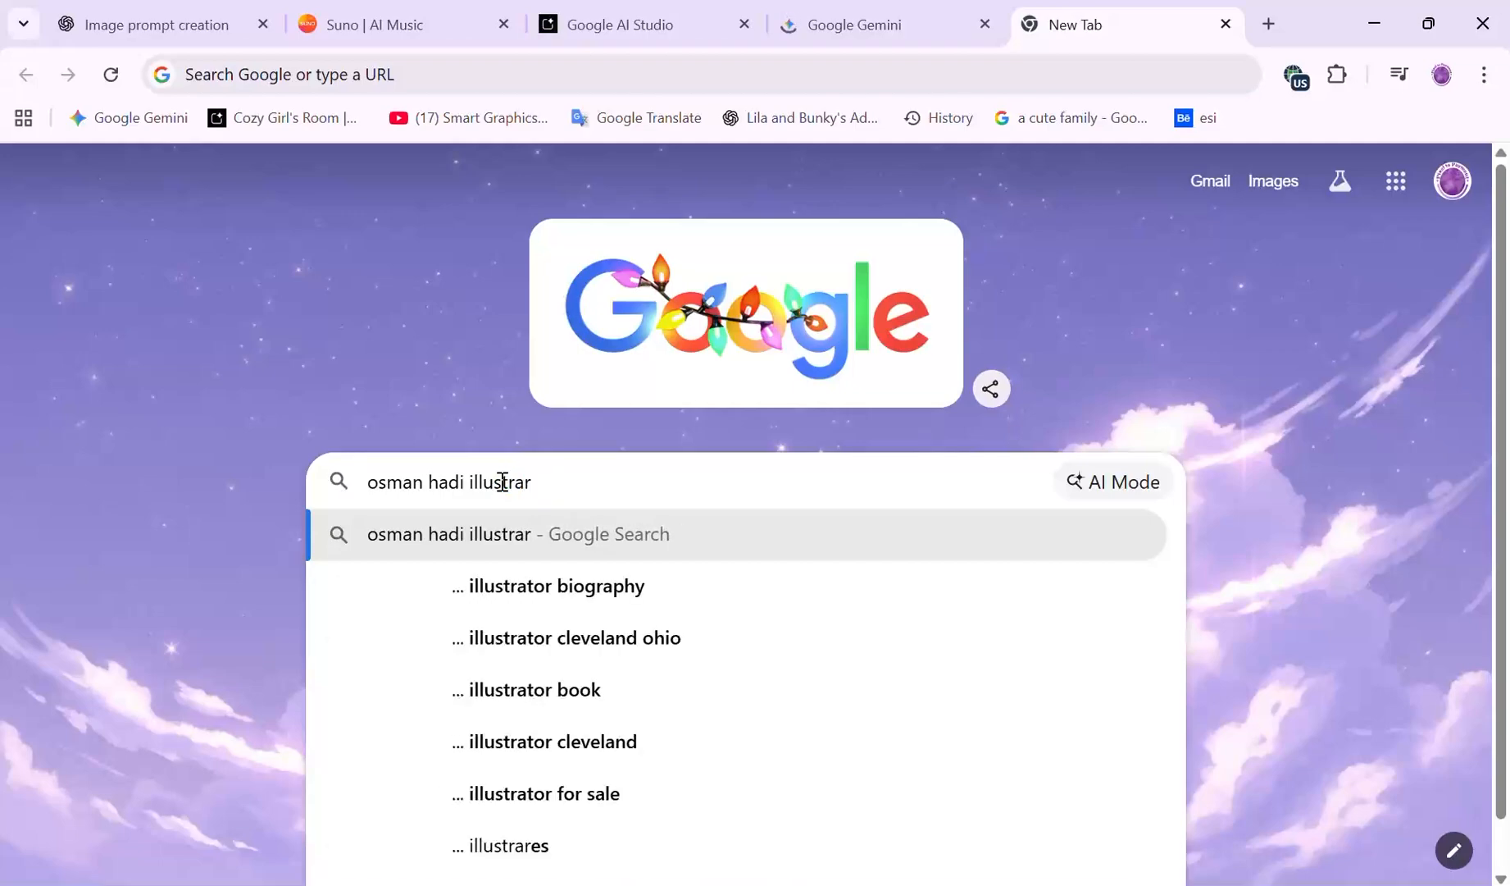
pyautogui.press('BackSpace')
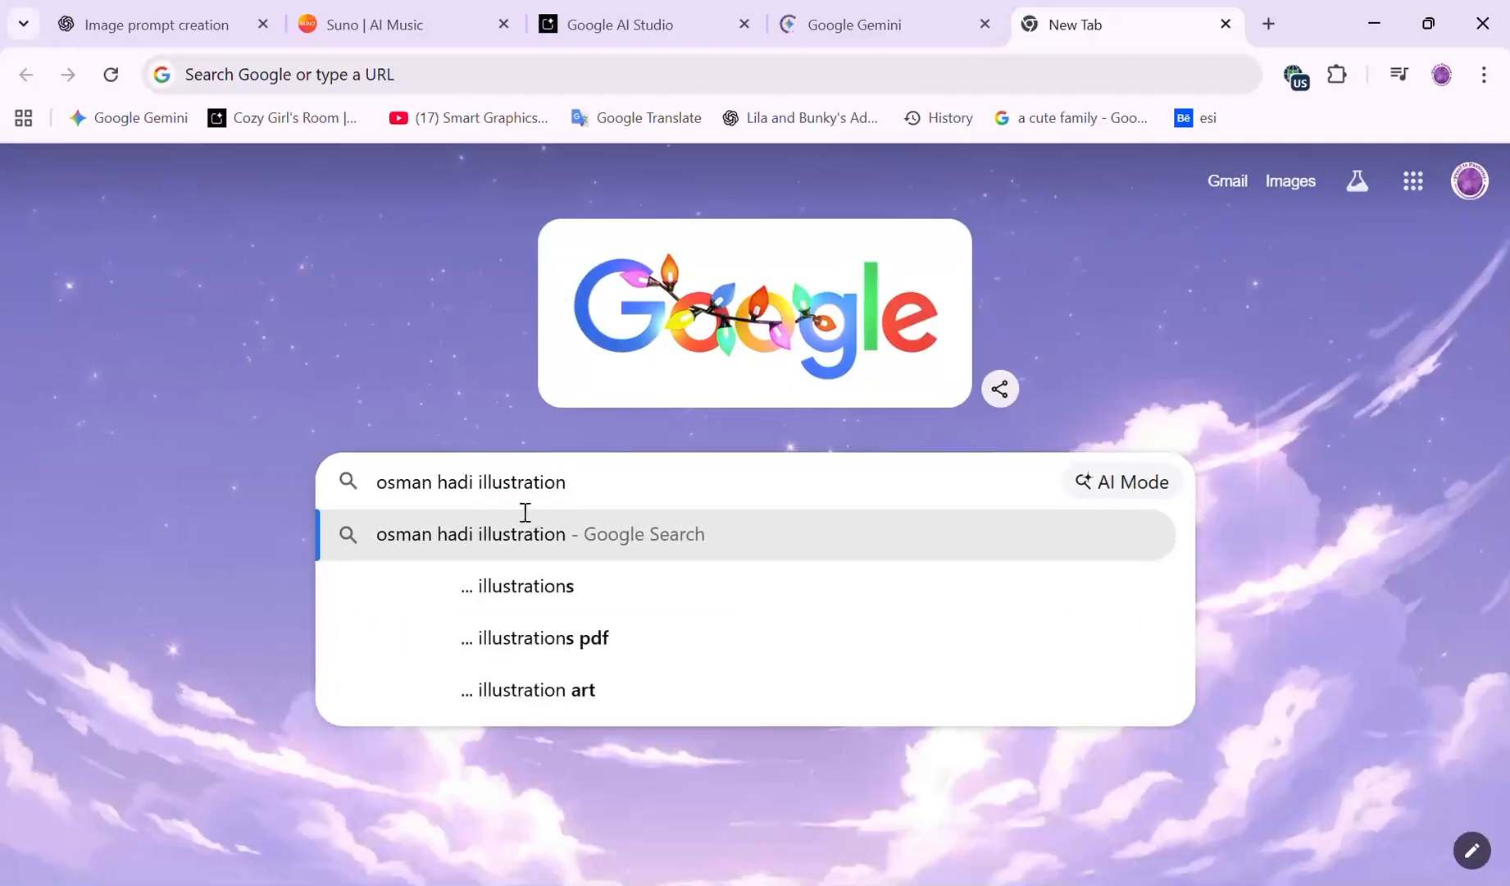
pyautogui.click(531, 542)
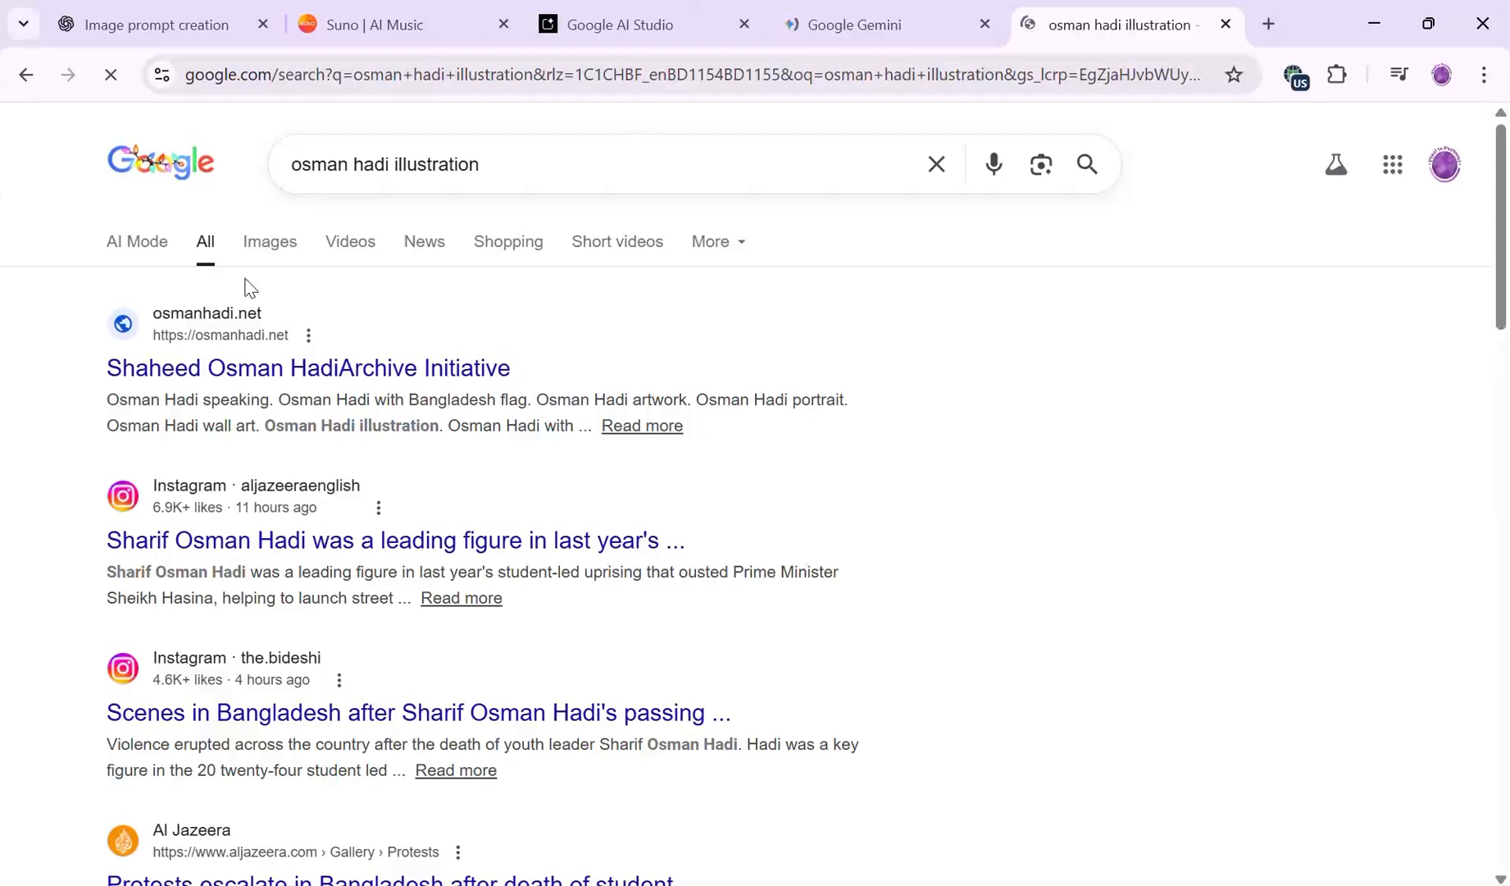
pyautogui.click(276, 243)
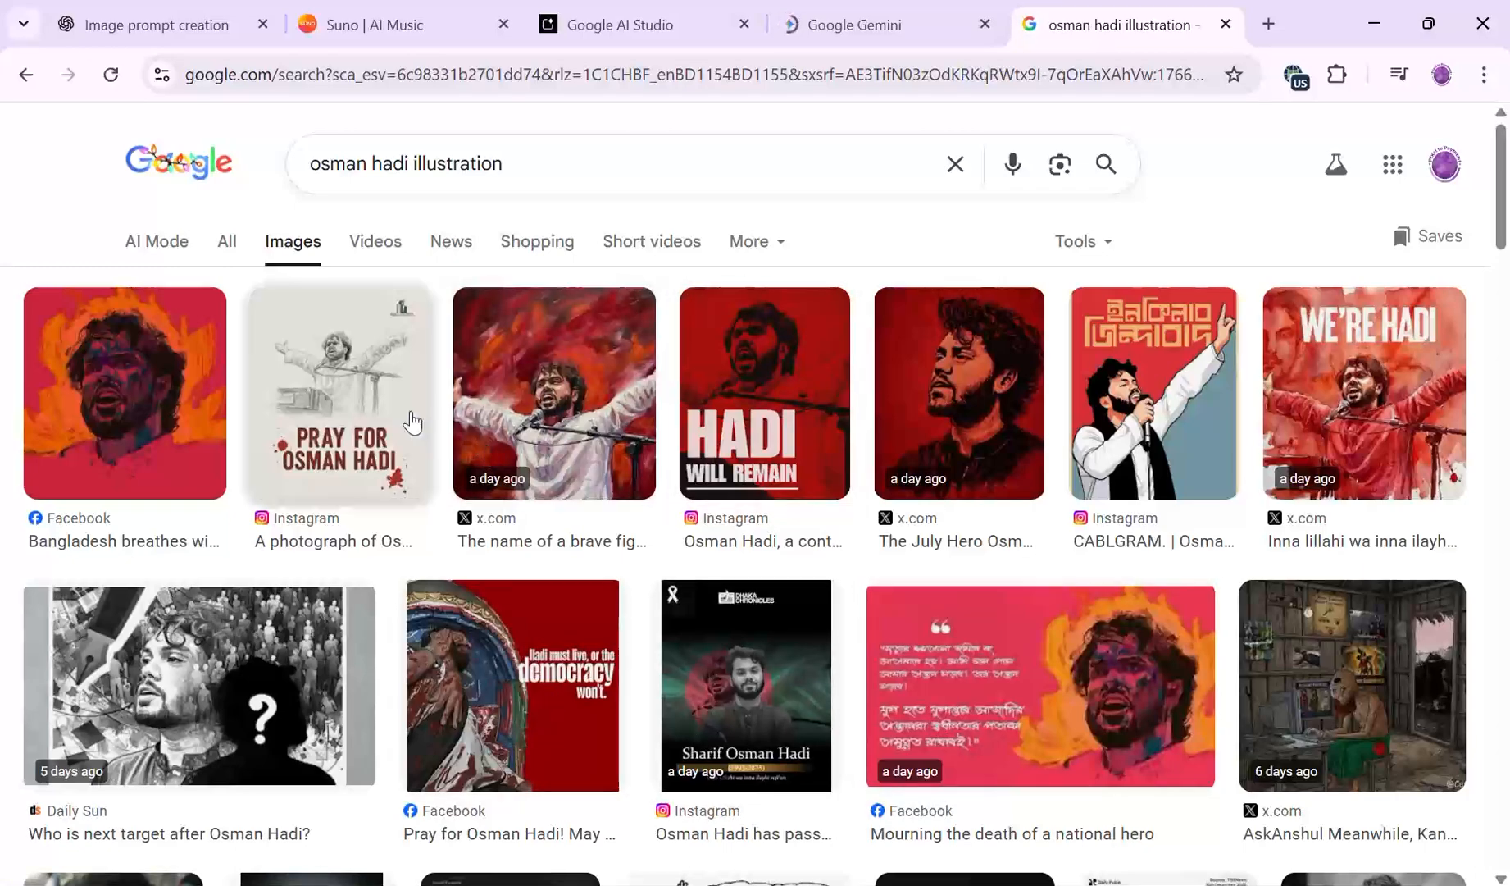
# Copy the painting of the man singing out at a microphone against red, from x.com, and paste it into the Photoshop document
pyautogui.click(539, 423)
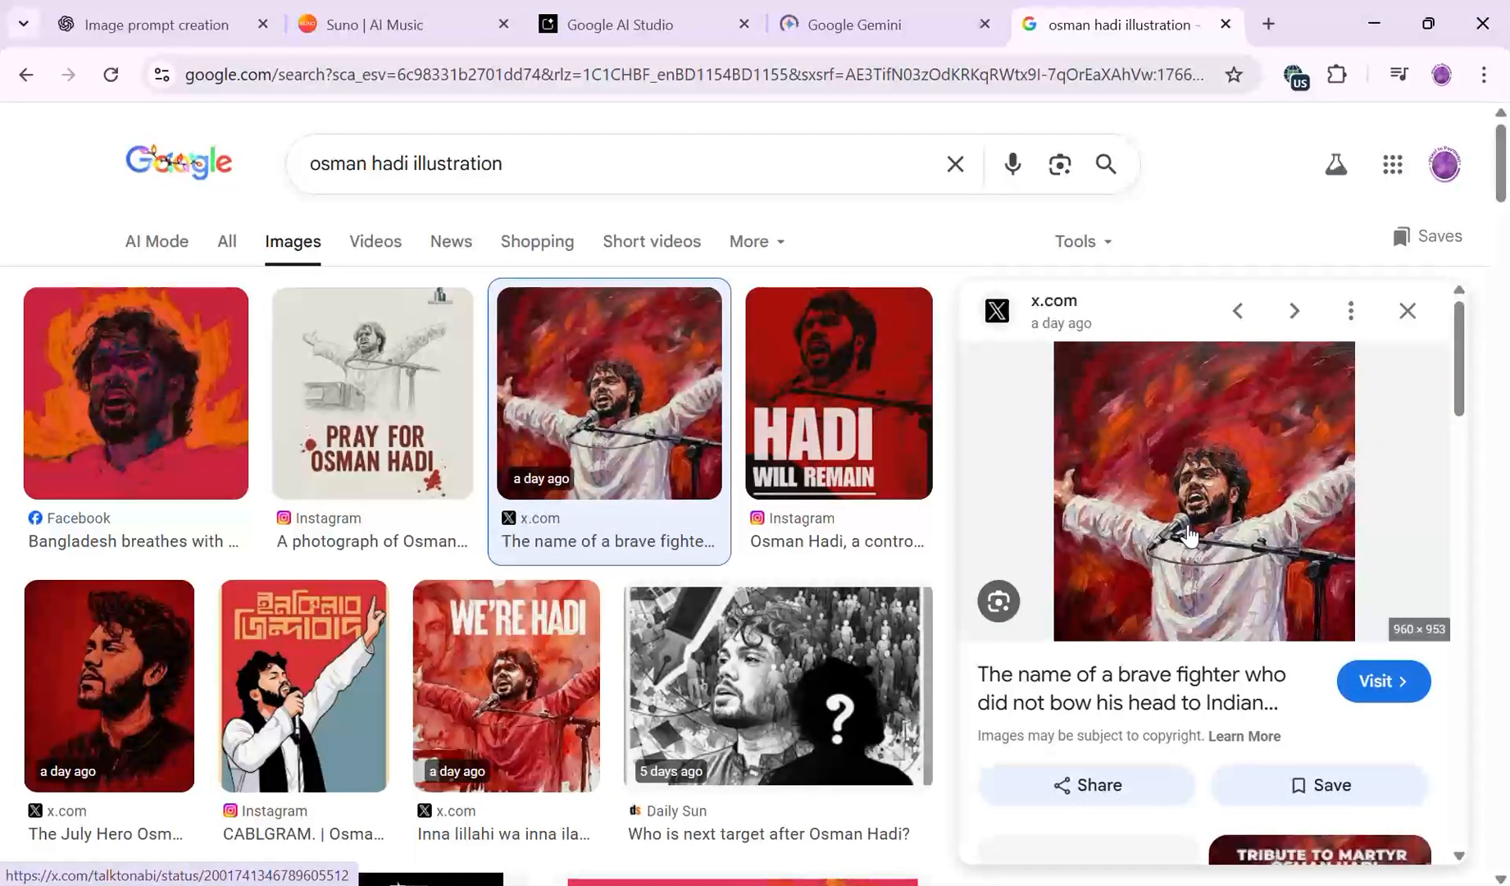
pyautogui.rightClick(1190, 535)
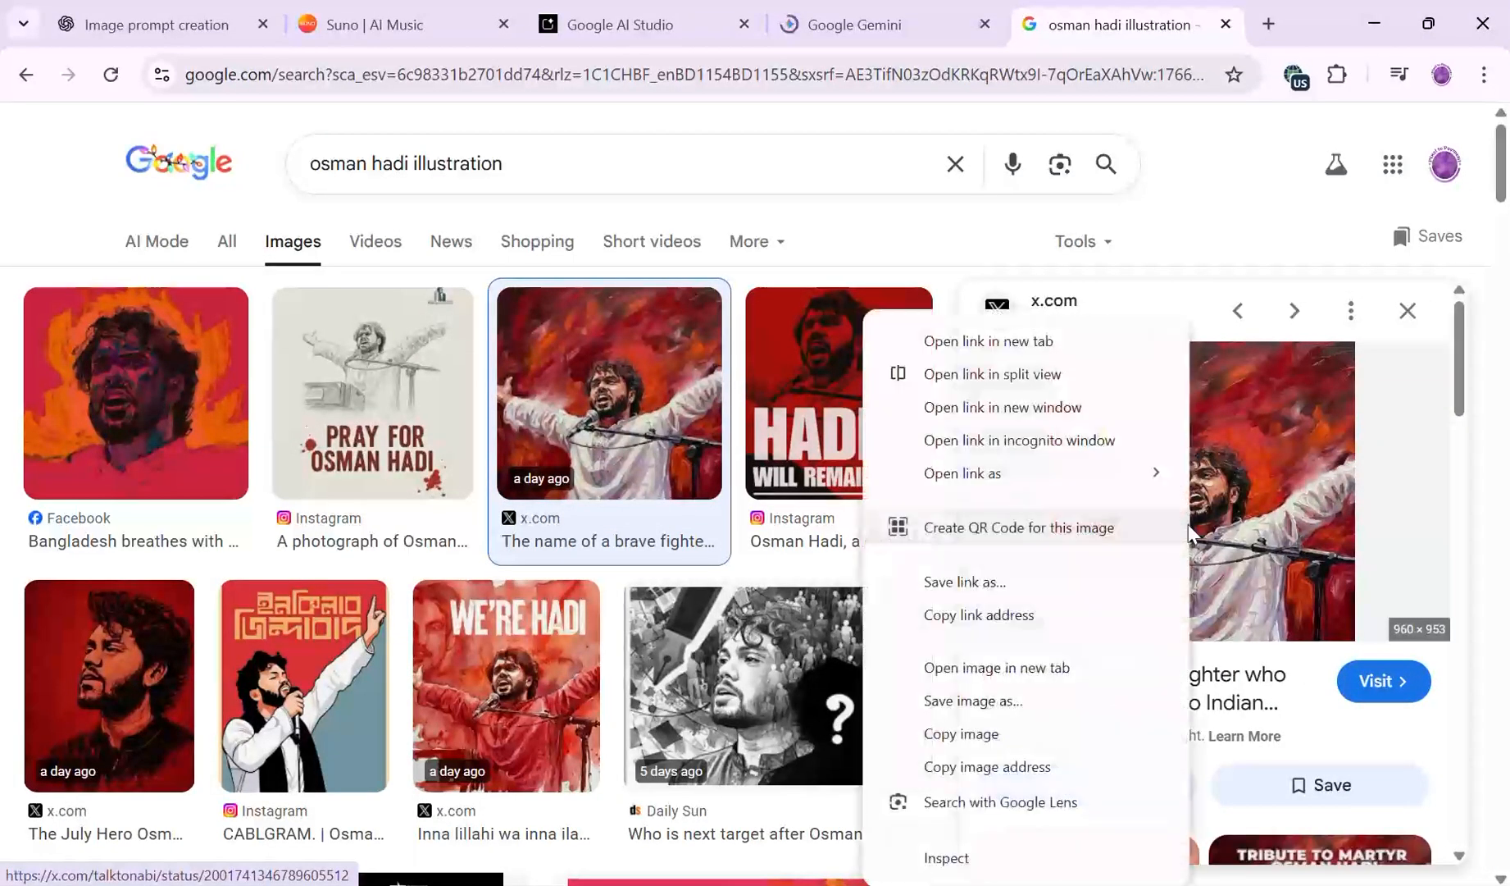
pyautogui.click(1008, 733)
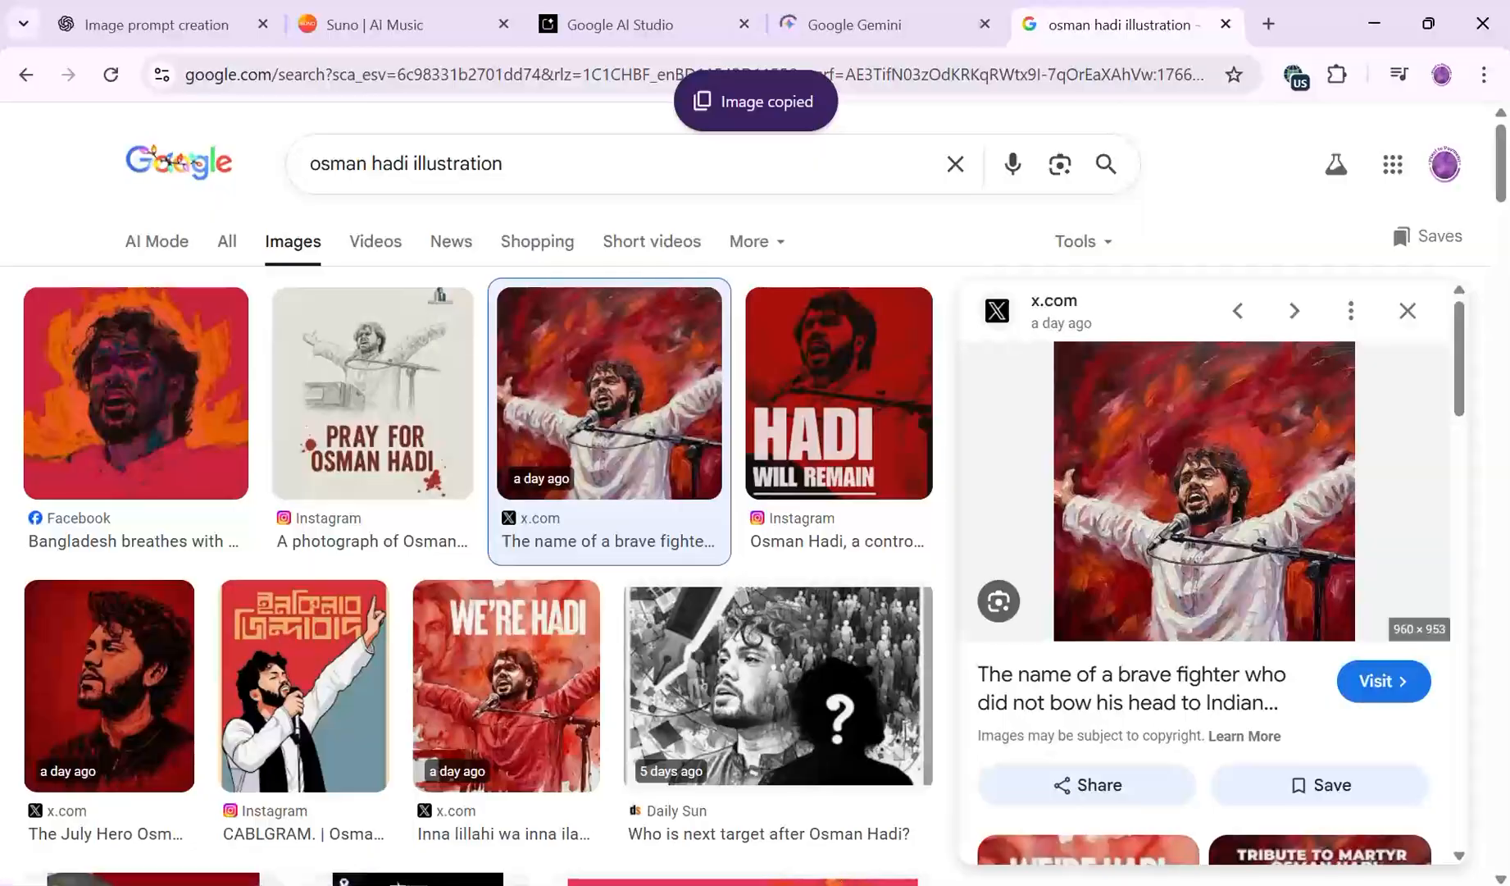
pyautogui.hotkey('alt', 'Tab')
pyautogui.hotkey('ctrl', 'v')
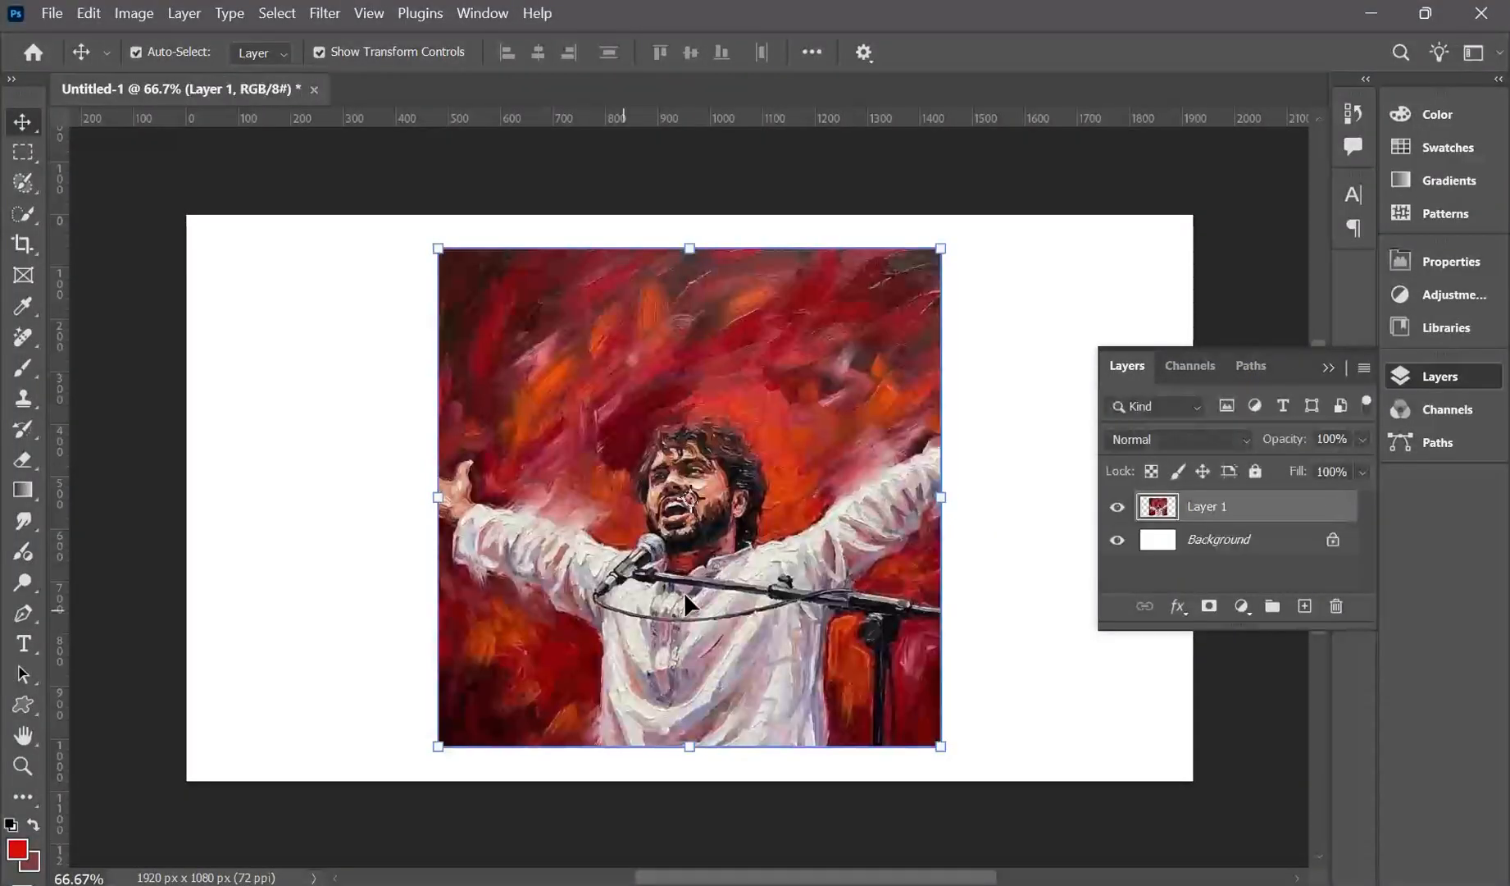
# Move the pasted painting into the canvas's lower-right corner, flush with the right and bottom edges
pyautogui.moveTo(786, 608)
pyautogui.mouseDown()
pyautogui.moveTo(1135, 687)
pyautogui.moveTo(1073, 643)
pyautogui.mouseUp()
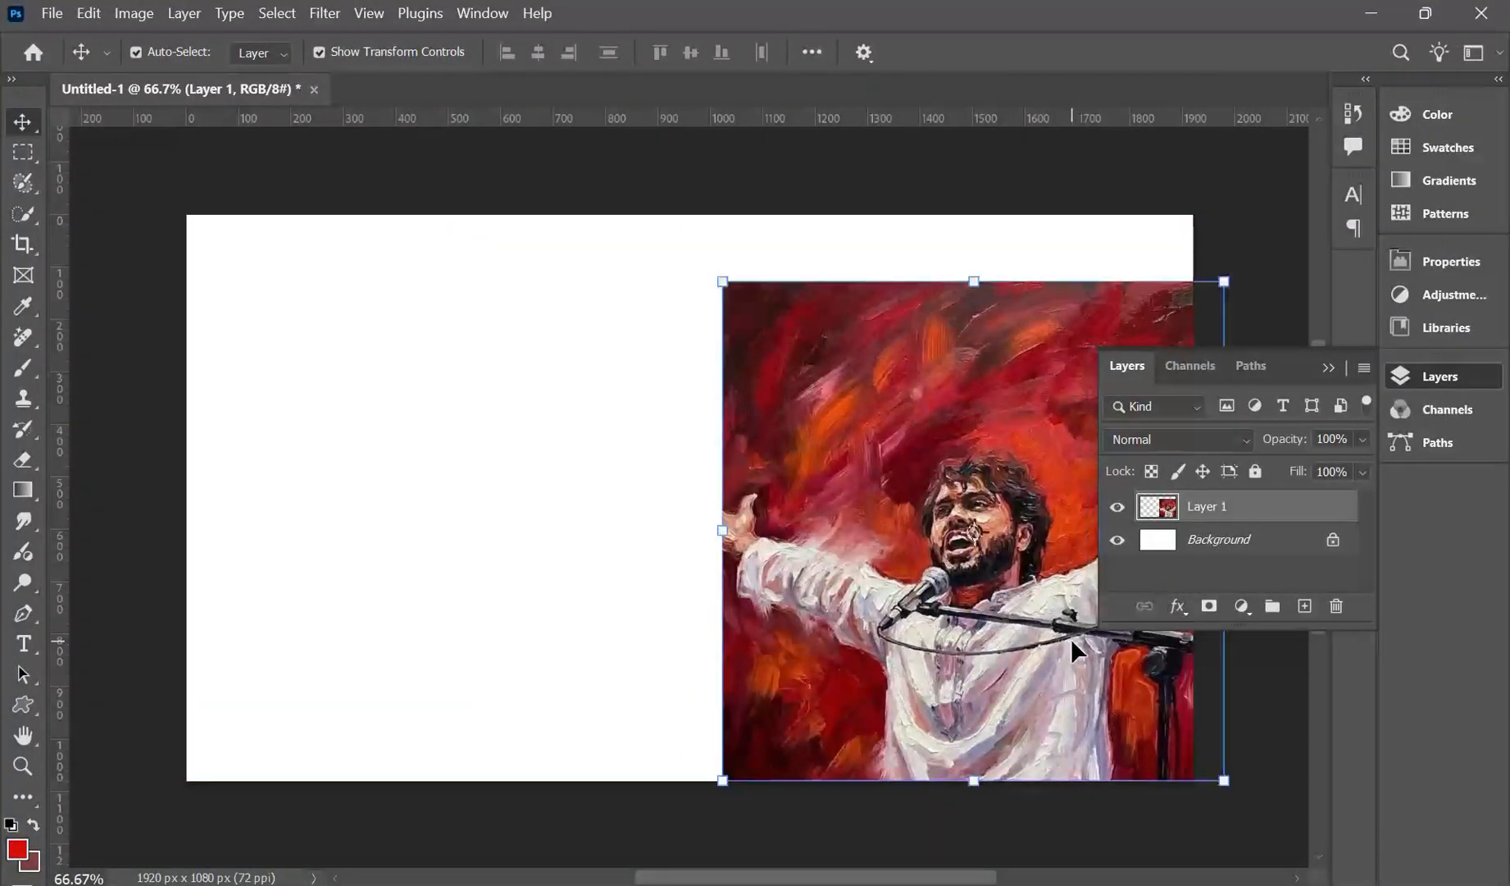
pyautogui.click(1328, 368)
pyautogui.moveTo(1141, 569); pyautogui.dragTo(1105, 568)
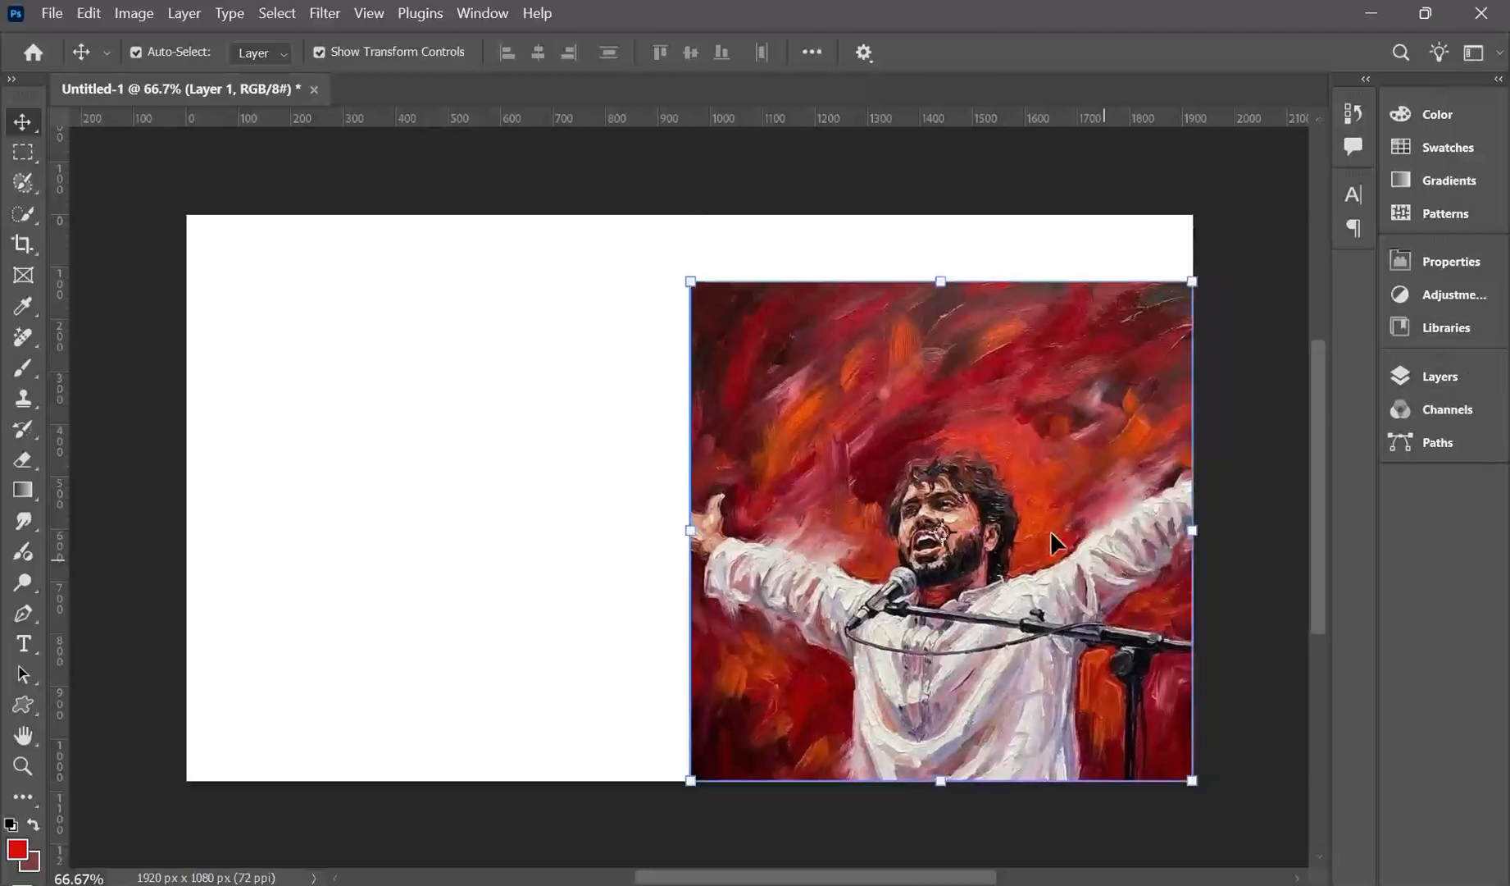
# Fade the painting's outer edges on all sides into the white canvas using a 700 px Eraser at 0% hardness and 100% opacity
pyautogui.click(18, 458)
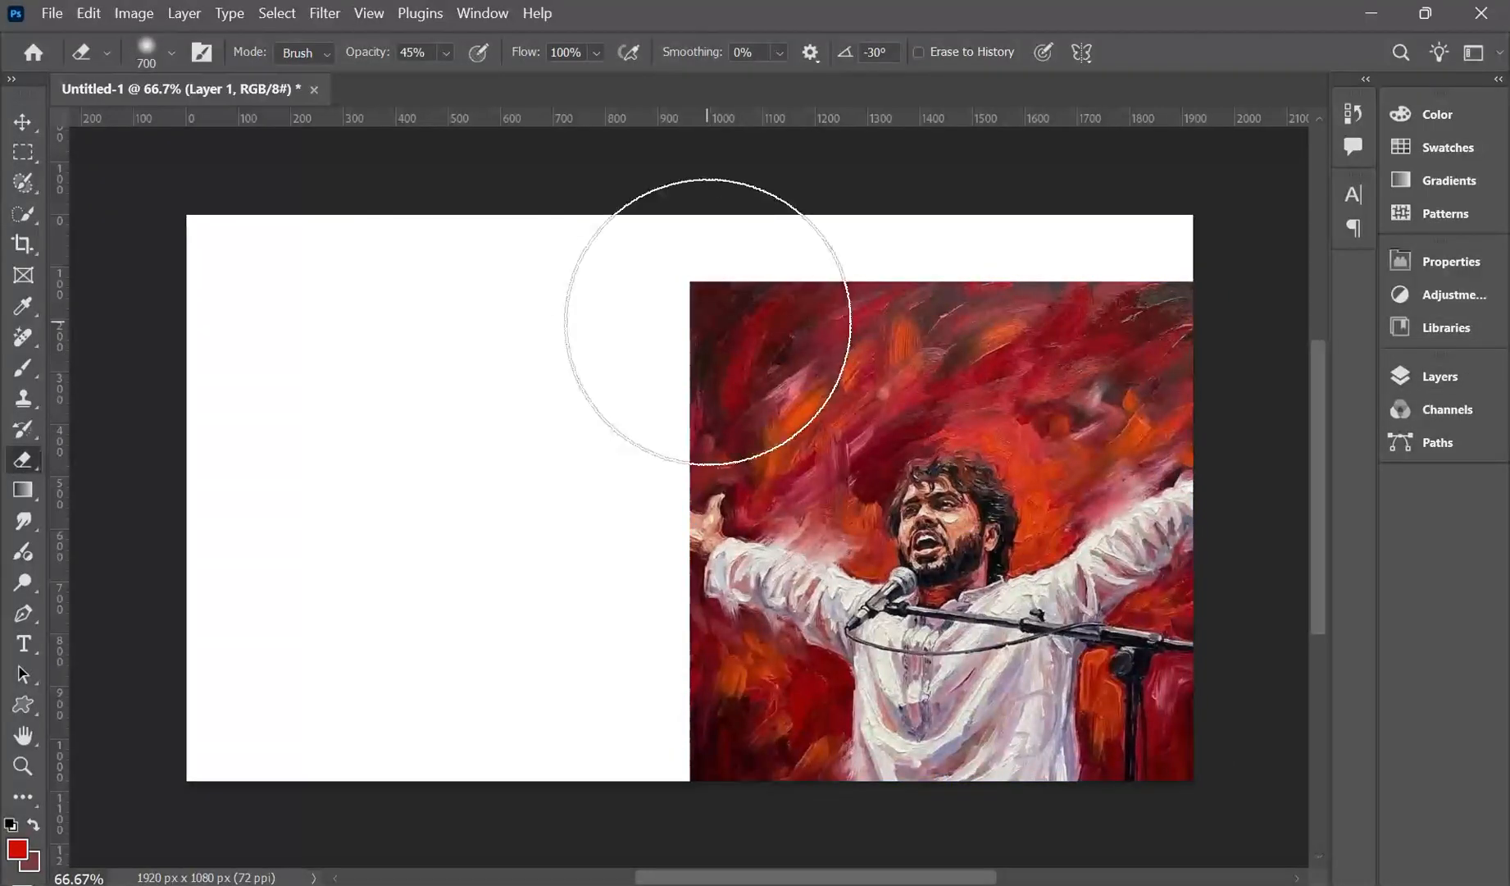
pyautogui.click(151, 64)
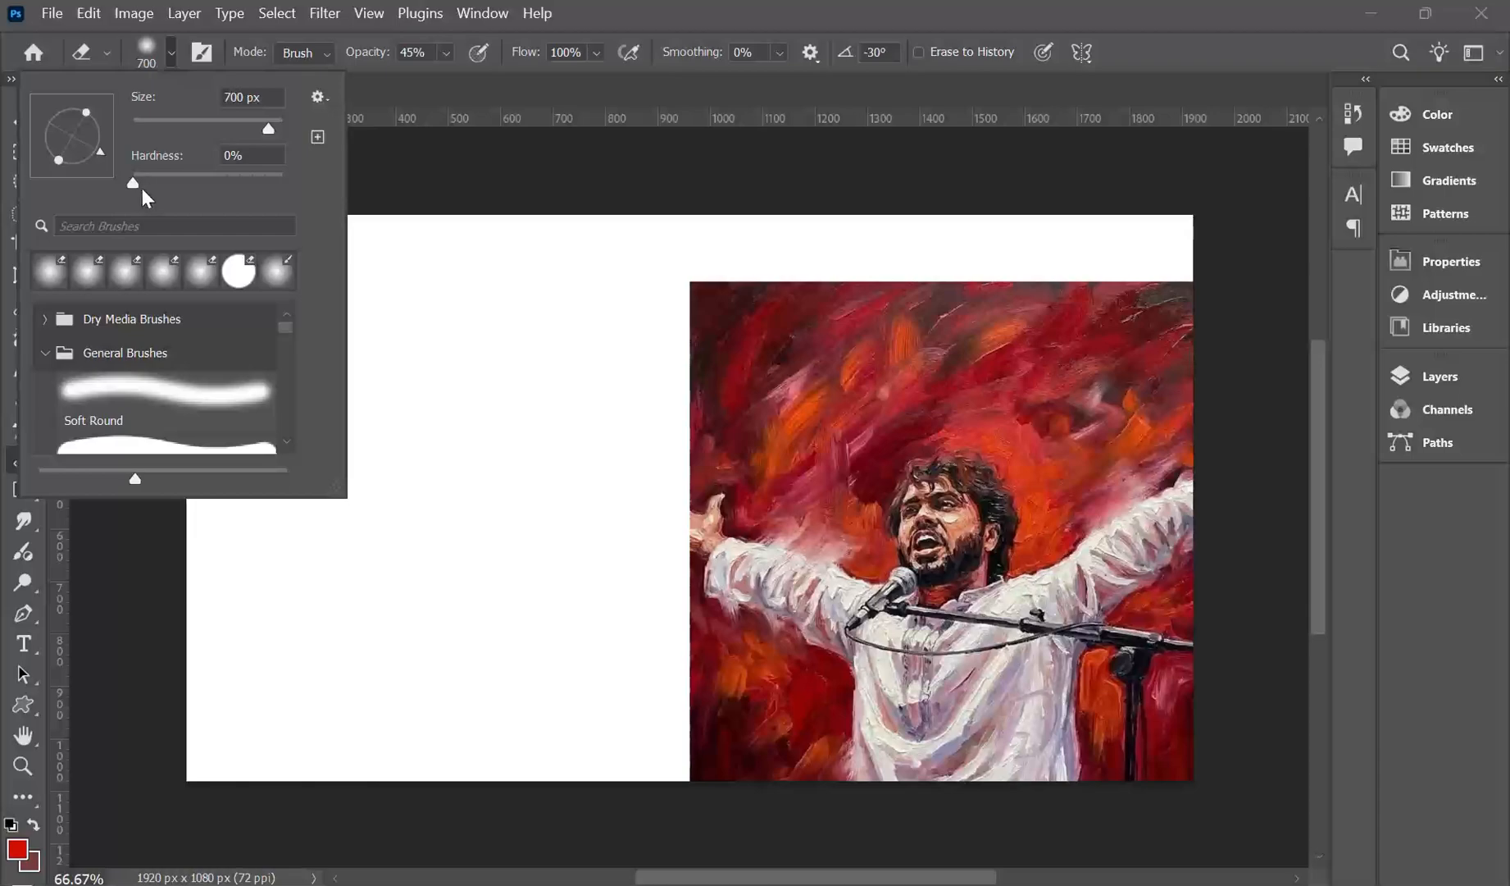
pyautogui.moveTo(97, 184); pyautogui.dragTo(96, 184)
pyautogui.click(6, 195)
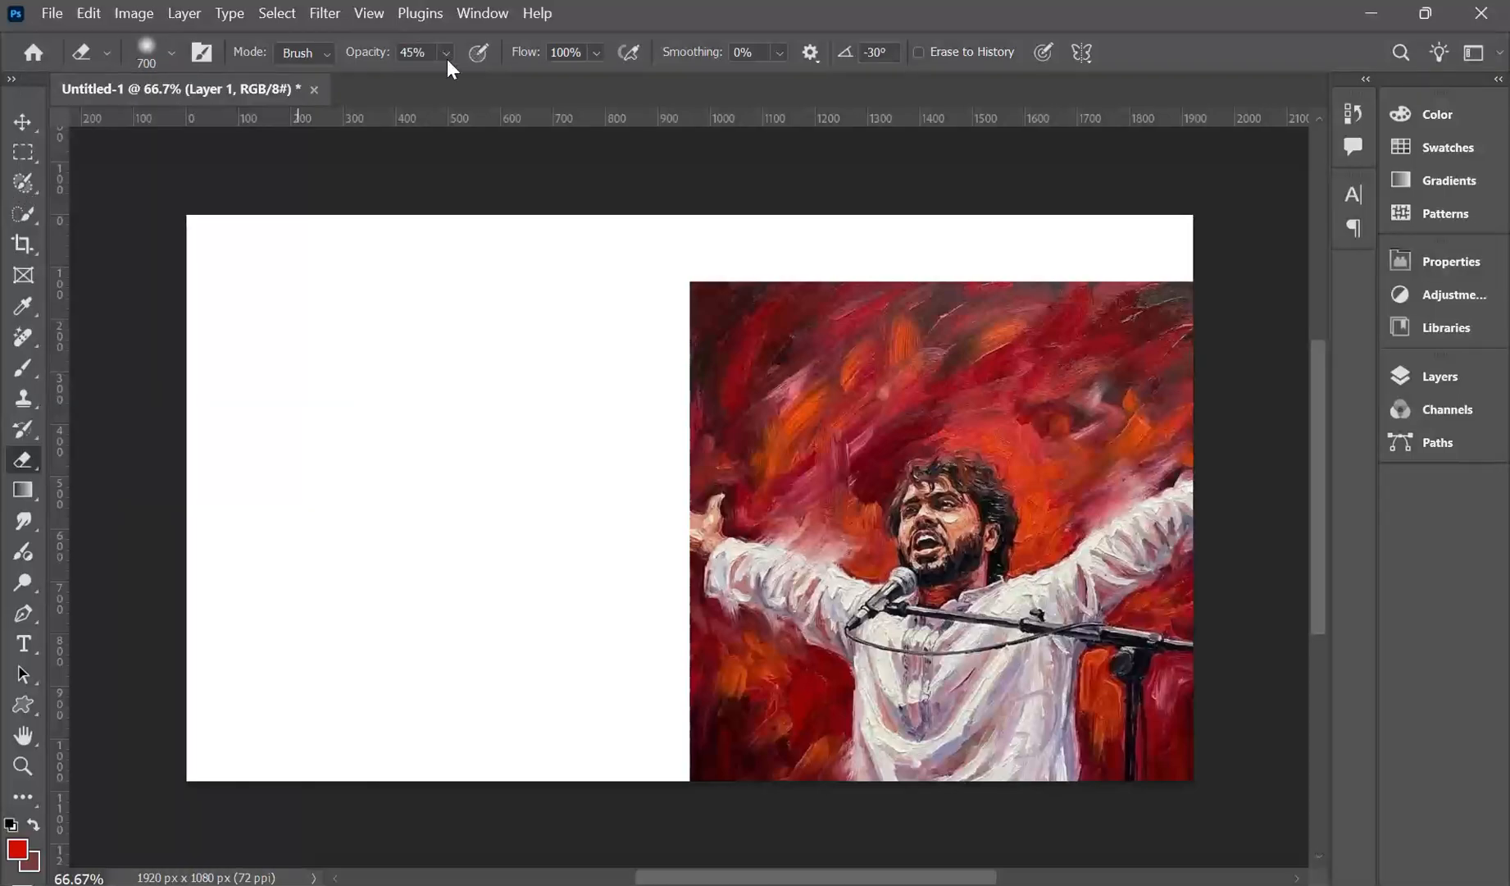
pyautogui.moveTo(448, 60); pyautogui.dragTo(529, 94)
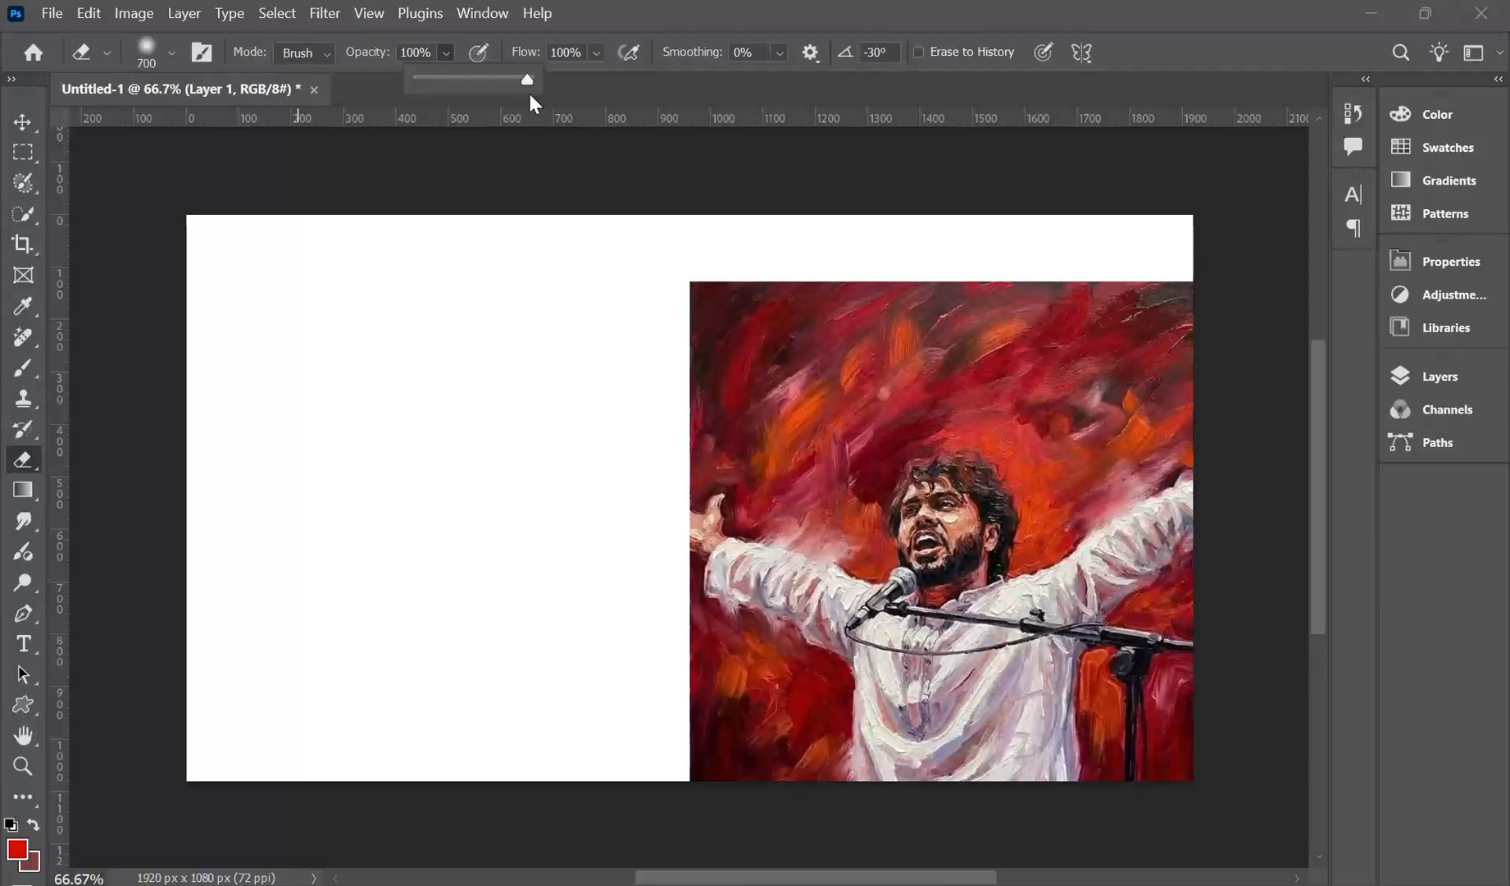
pyautogui.moveTo(621, 368)
pyautogui.mouseDown()
pyautogui.moveTo(590, 394)
pyautogui.moveTo(762, 287)
pyautogui.moveTo(961, 243)
pyautogui.moveTo(1044, 253)
pyautogui.moveTo(1140, 186)
pyautogui.moveTo(1271, 263)
pyautogui.moveTo(1345, 499)
pyautogui.moveTo(1318, 506)
pyautogui.moveTo(1320, 709)
pyautogui.moveTo(1253, 715)
pyautogui.moveTo(1251, 765)
pyautogui.mouseUp()
pyautogui.scroll(-2, 1186, 792)
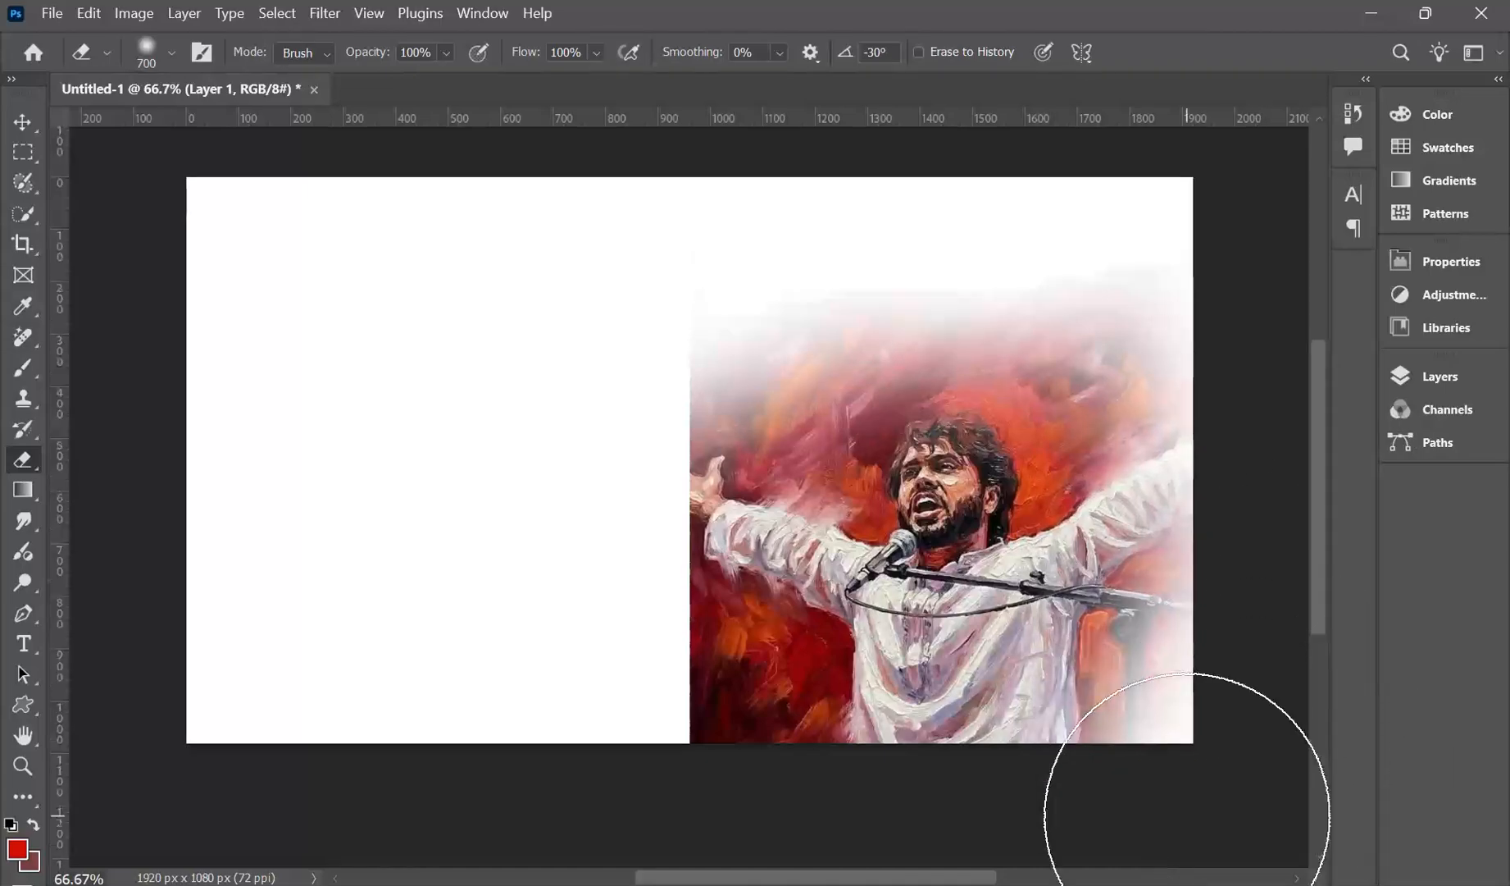
pyautogui.scroll(-2, 1187, 815)
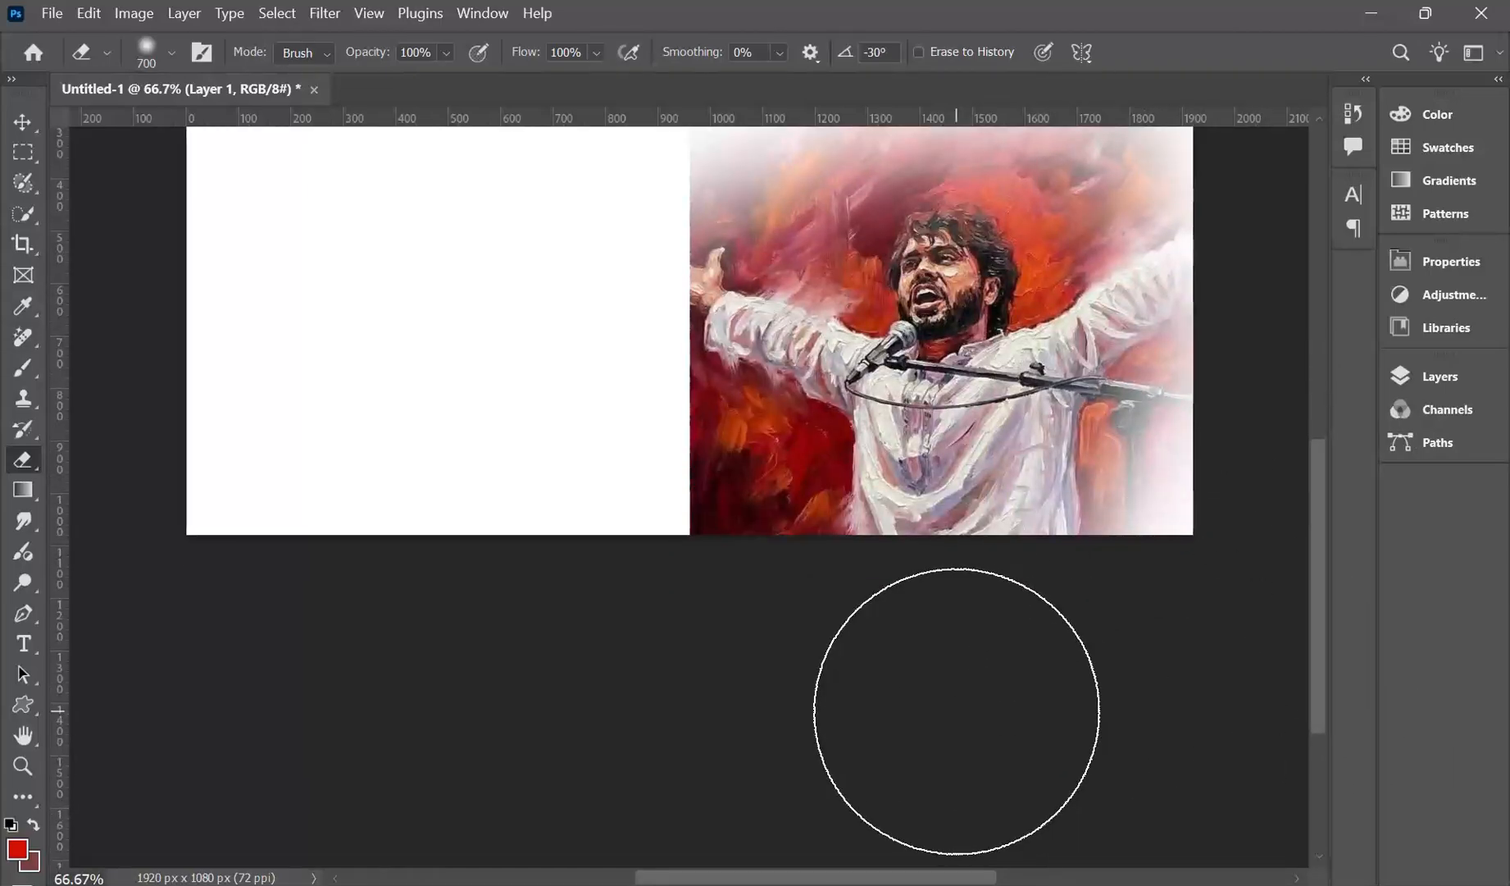
pyautogui.moveTo(957, 710)
pyautogui.mouseDown()
pyautogui.moveTo(1047, 612)
pyautogui.moveTo(846, 654)
pyautogui.moveTo(662, 613)
pyautogui.moveTo(1007, 636)
pyautogui.moveTo(718, 640)
pyautogui.moveTo(496, 359)
pyautogui.mouseUp()
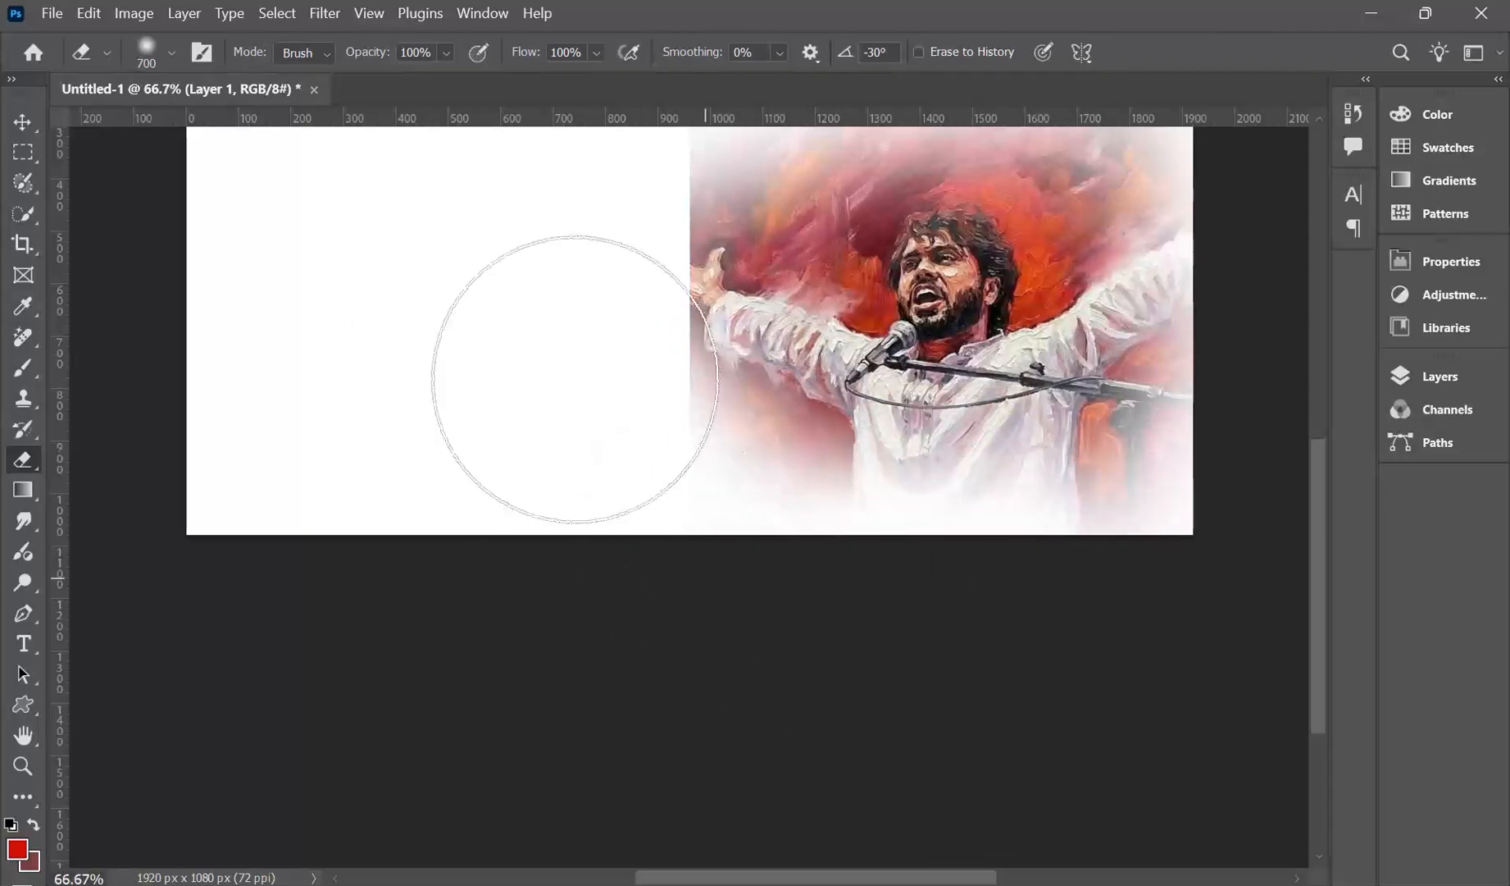
pyautogui.scroll(3, 576, 693)
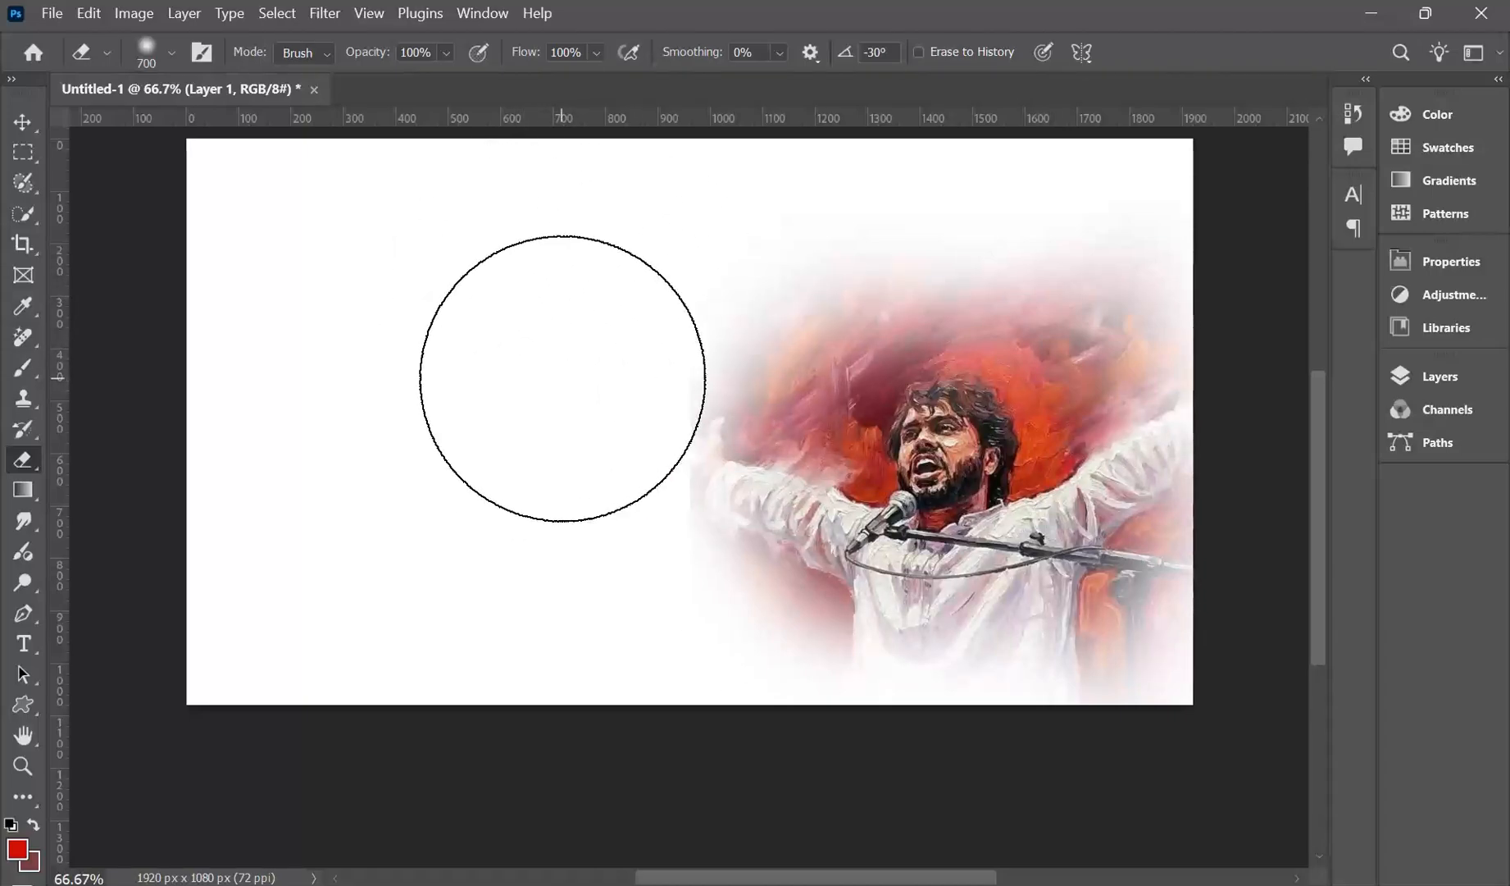
pyautogui.click(594, 427)
pyautogui.click(588, 425)
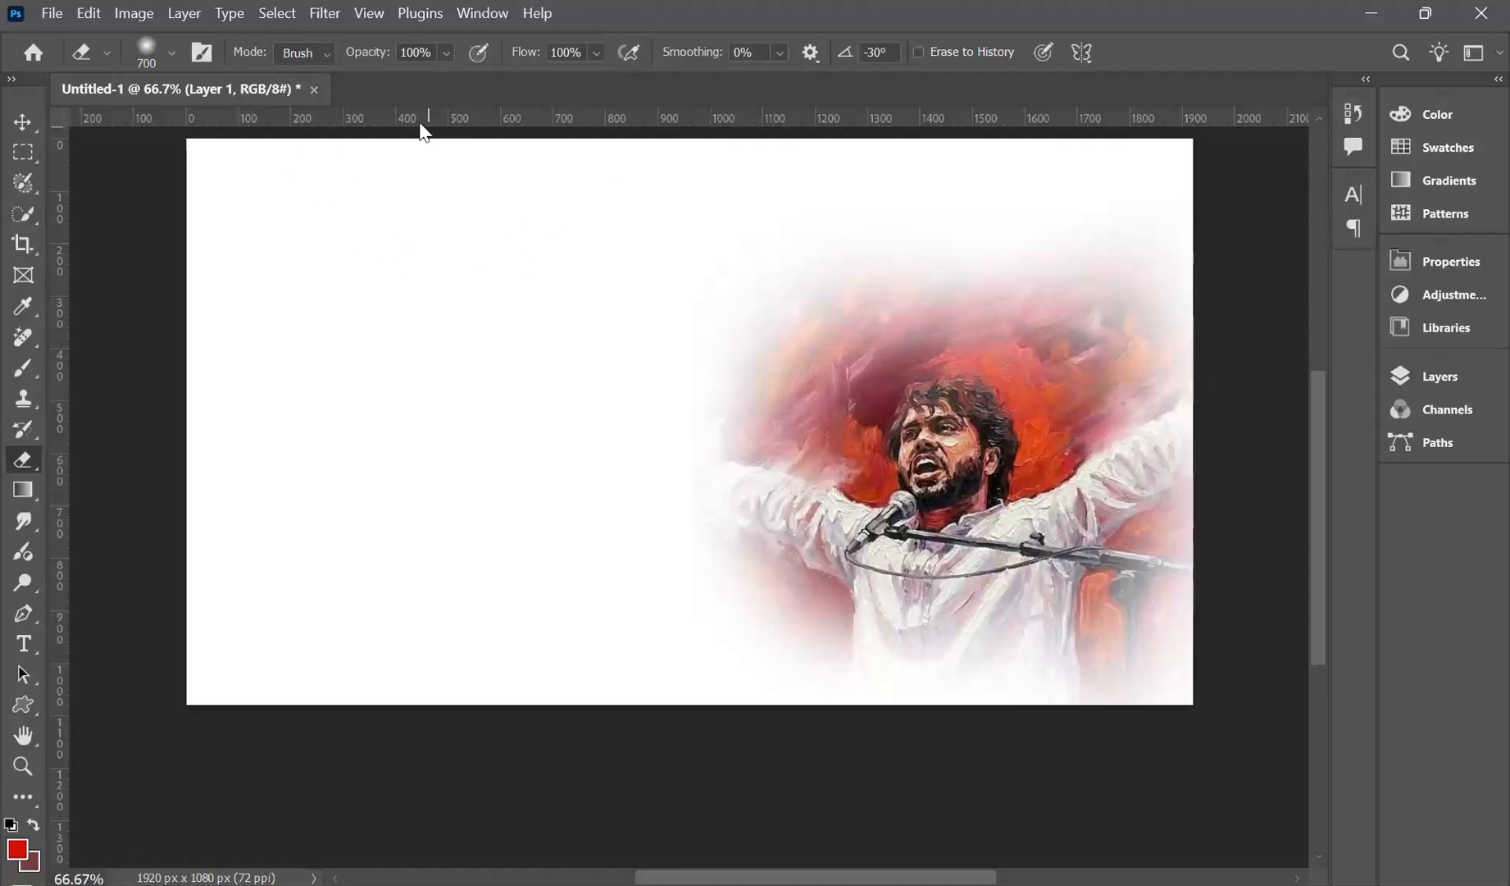
# Set the Eraser's opacity to 25% and lightly fade the figure and its red background
pyautogui.moveTo(441, 67); pyautogui.dragTo(398, 82)
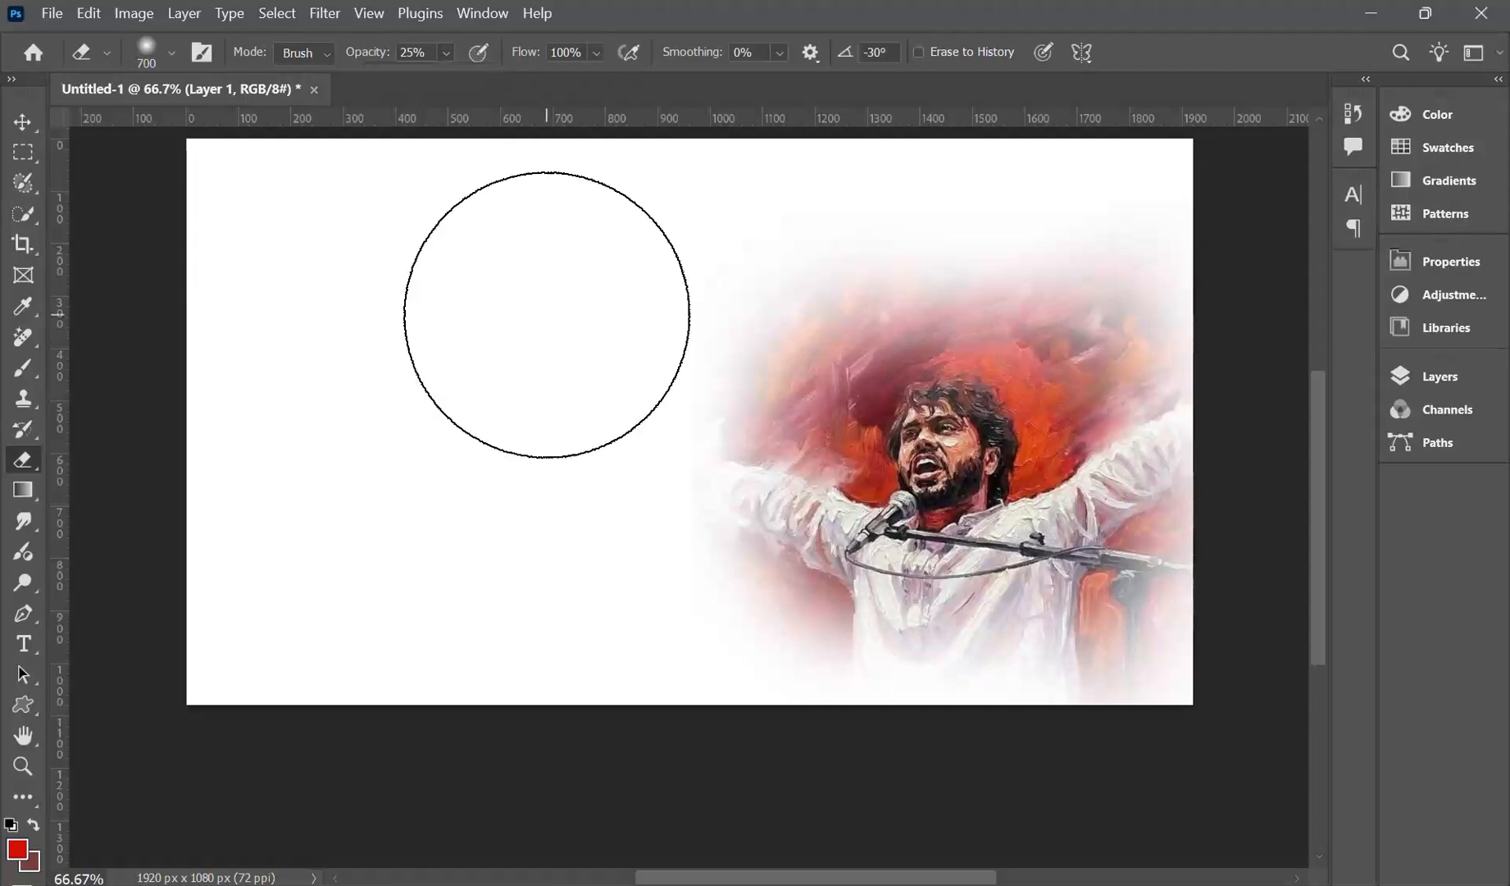
pyautogui.moveTo(986, 502)
pyautogui.mouseDown()
pyautogui.moveTo(927, 548)
pyautogui.moveTo(910, 716)
pyautogui.moveTo(816, 473)
pyautogui.moveTo(1078, 378)
pyautogui.moveTo(1114, 648)
pyautogui.moveTo(1058, 748)
pyautogui.mouseUp()
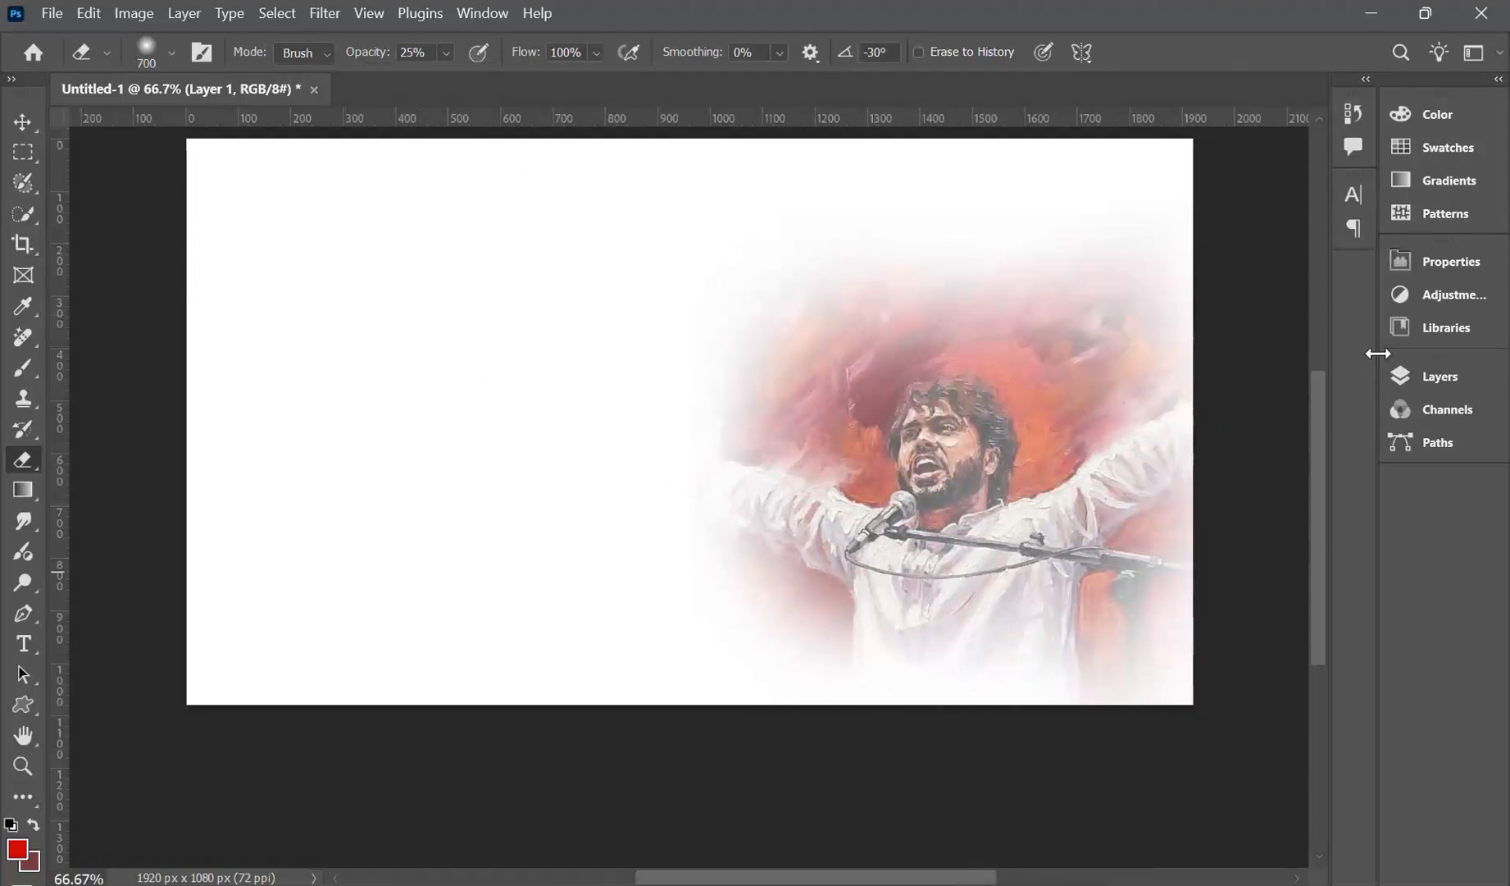
# Add a new empty layer above the painting layer and clear the layer selection
pyautogui.click(1404, 382)
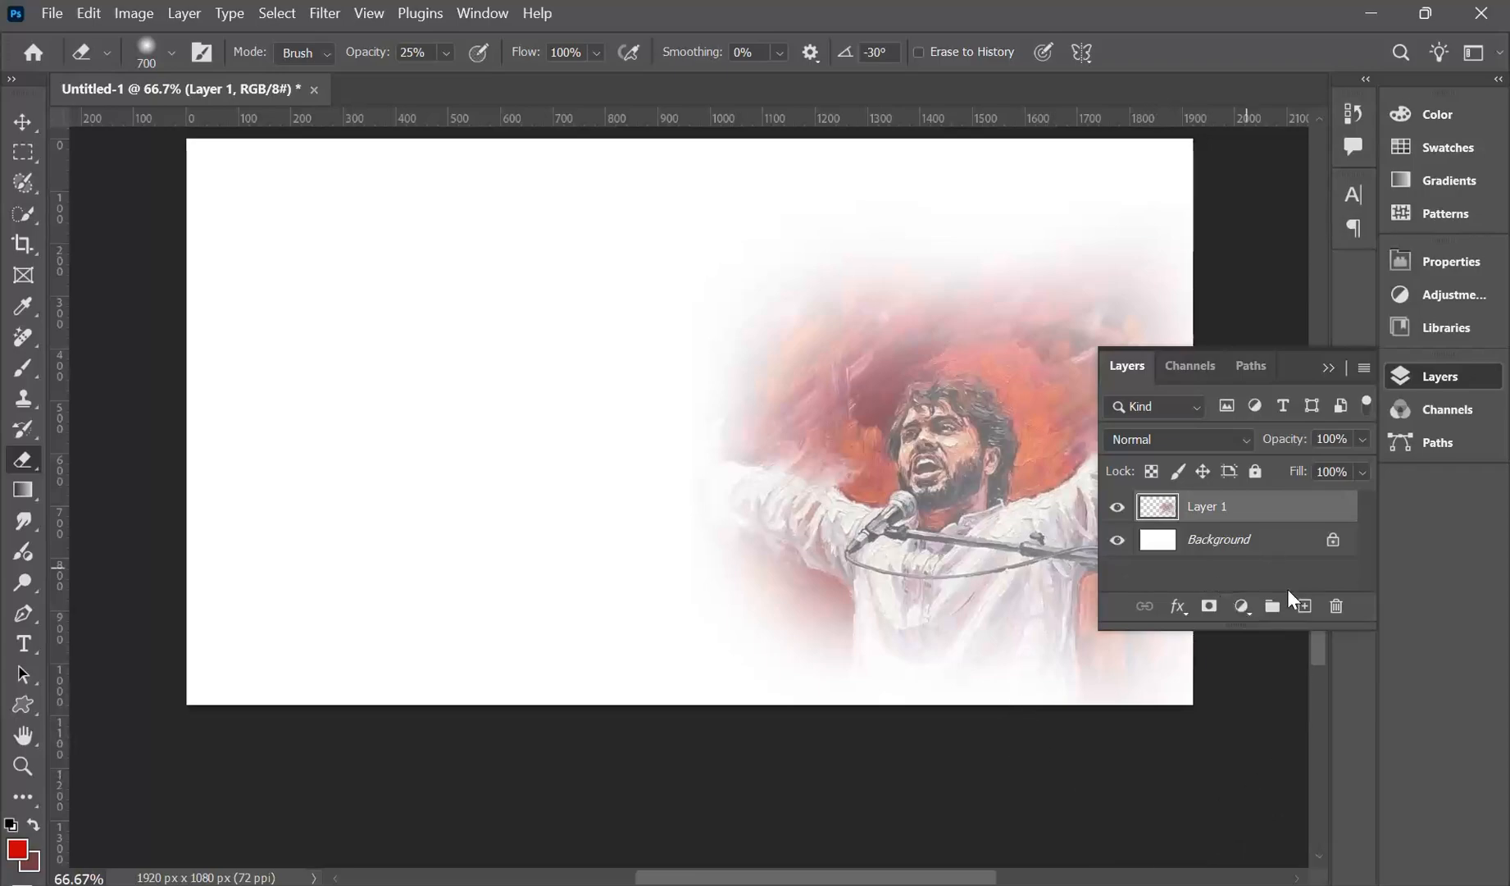
pyautogui.click(1305, 607)
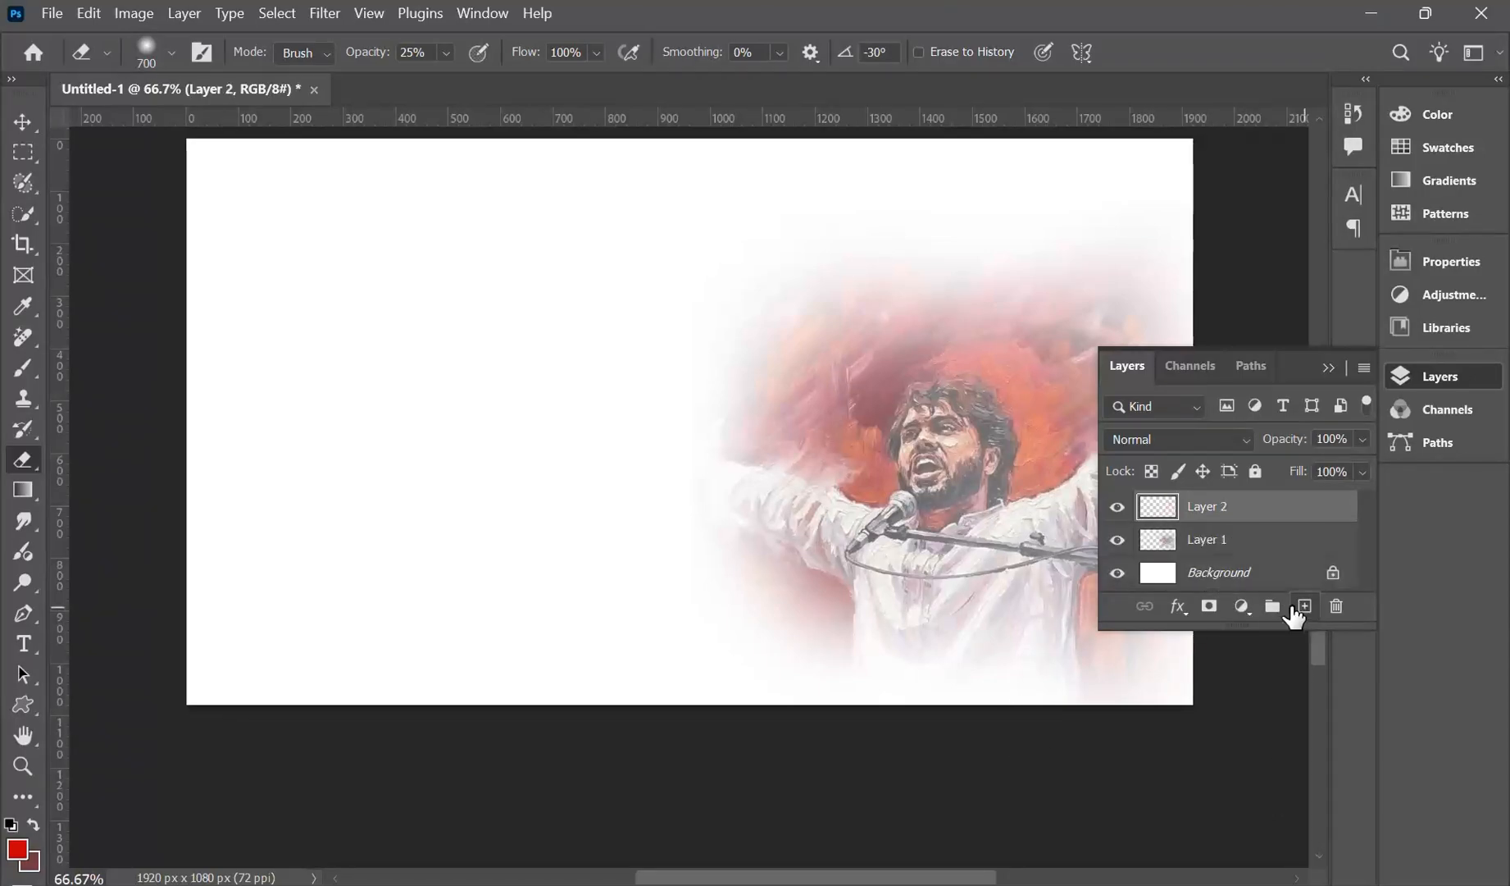
pyautogui.click(23, 121)
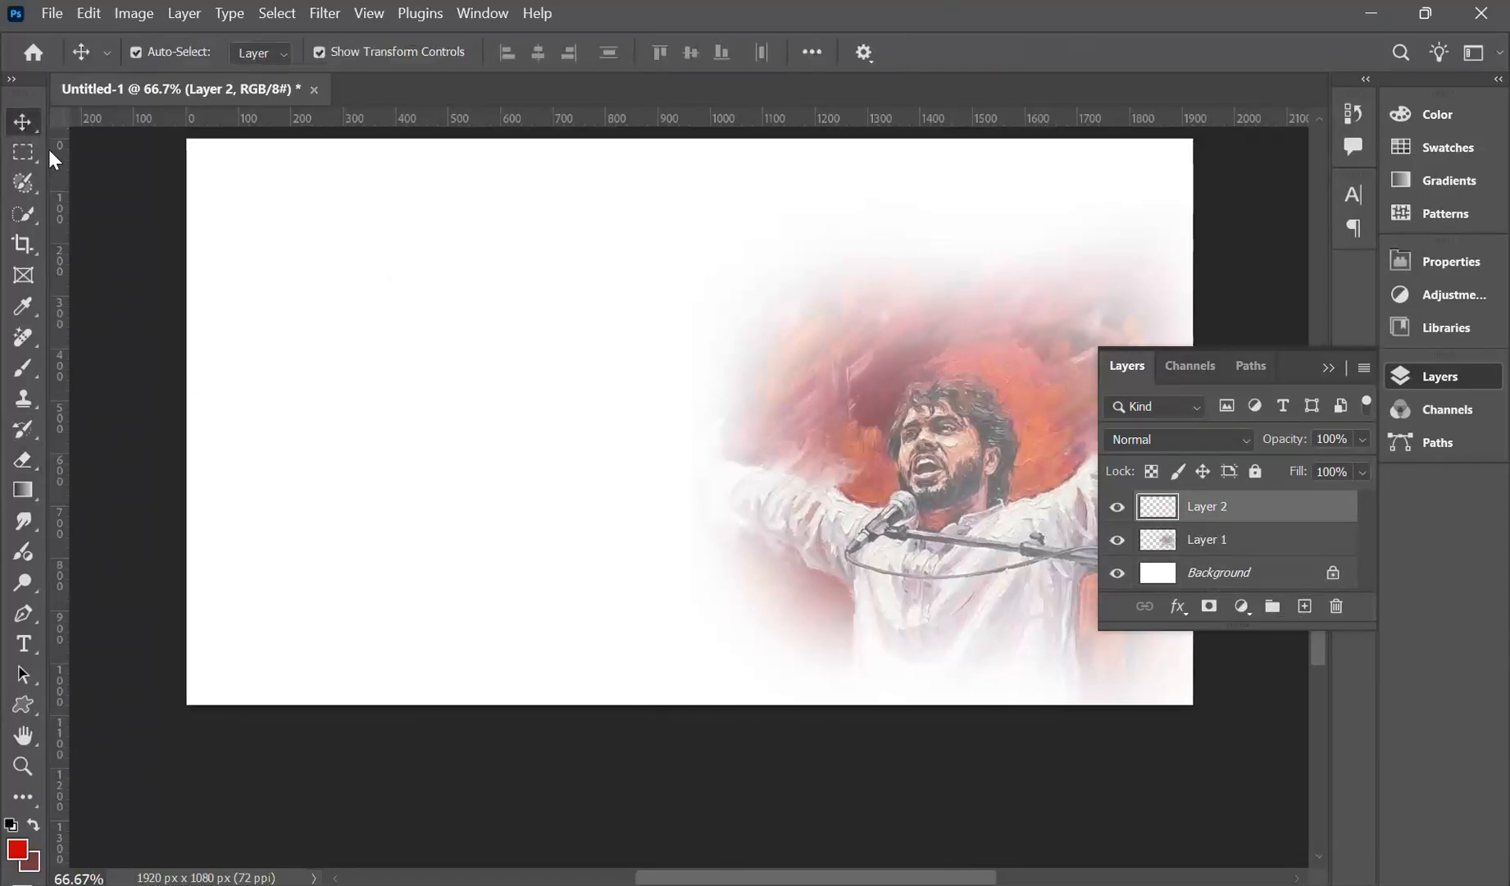
pyautogui.click(118, 216)
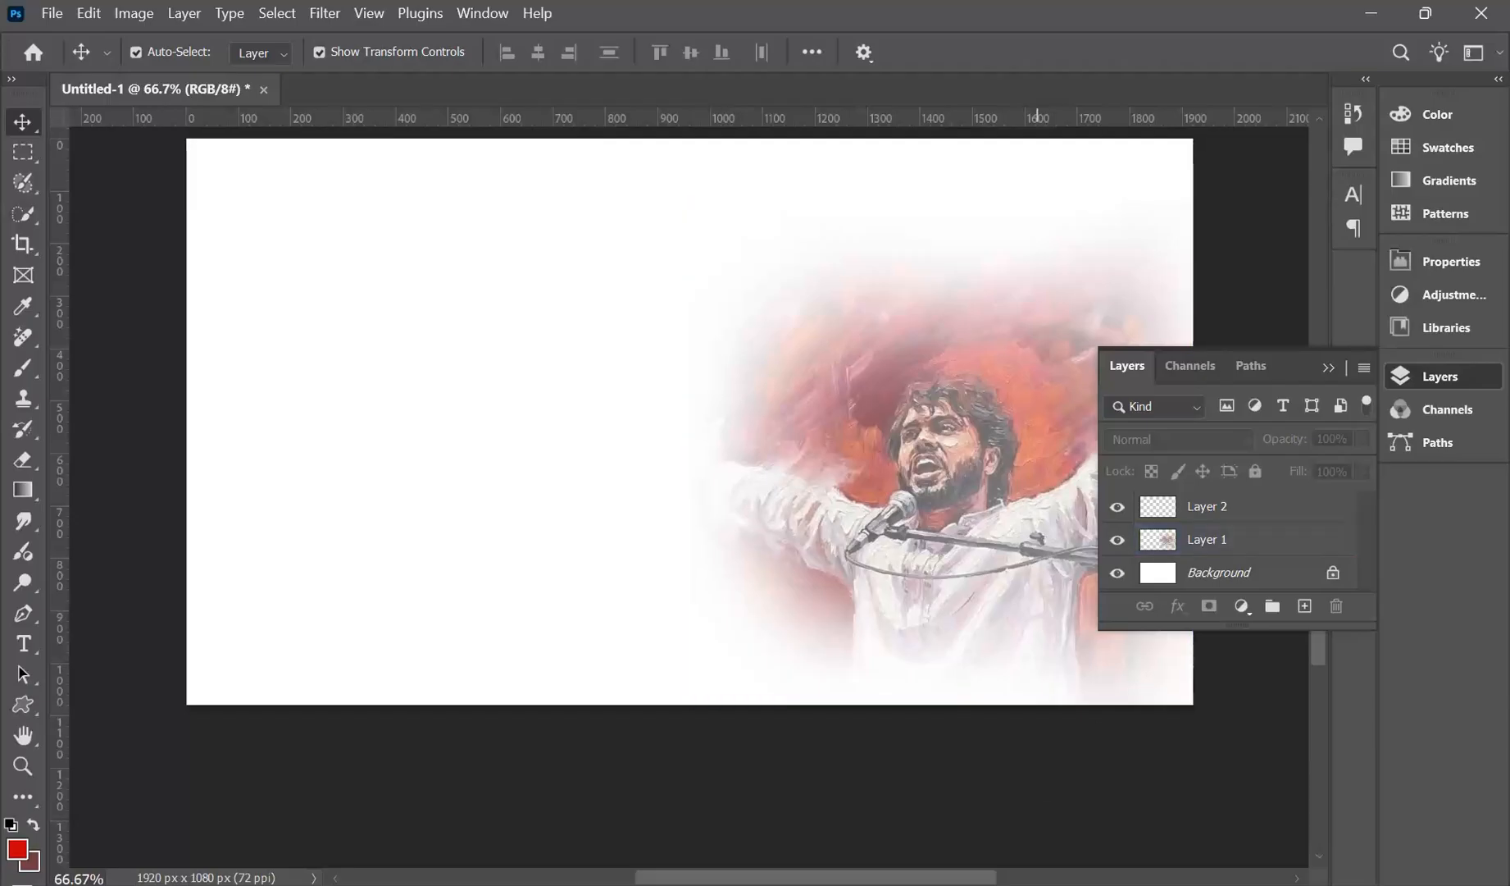
# Switch back to the browser and search Google Images for "now dhaka andolon"
pyautogui.hotkey('alt', 'Tab')
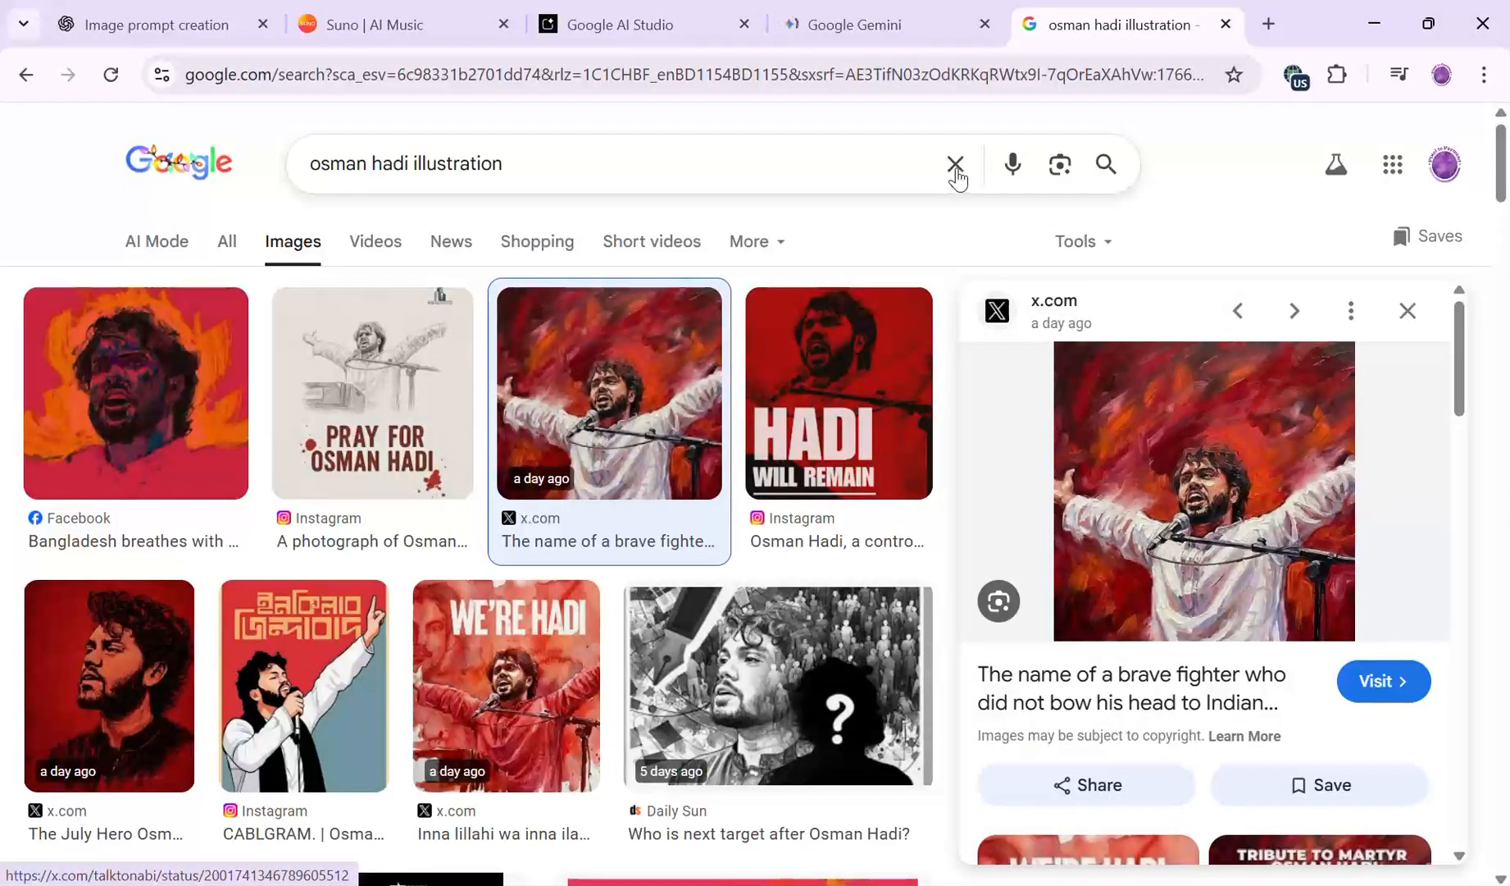
pyautogui.click(955, 168)
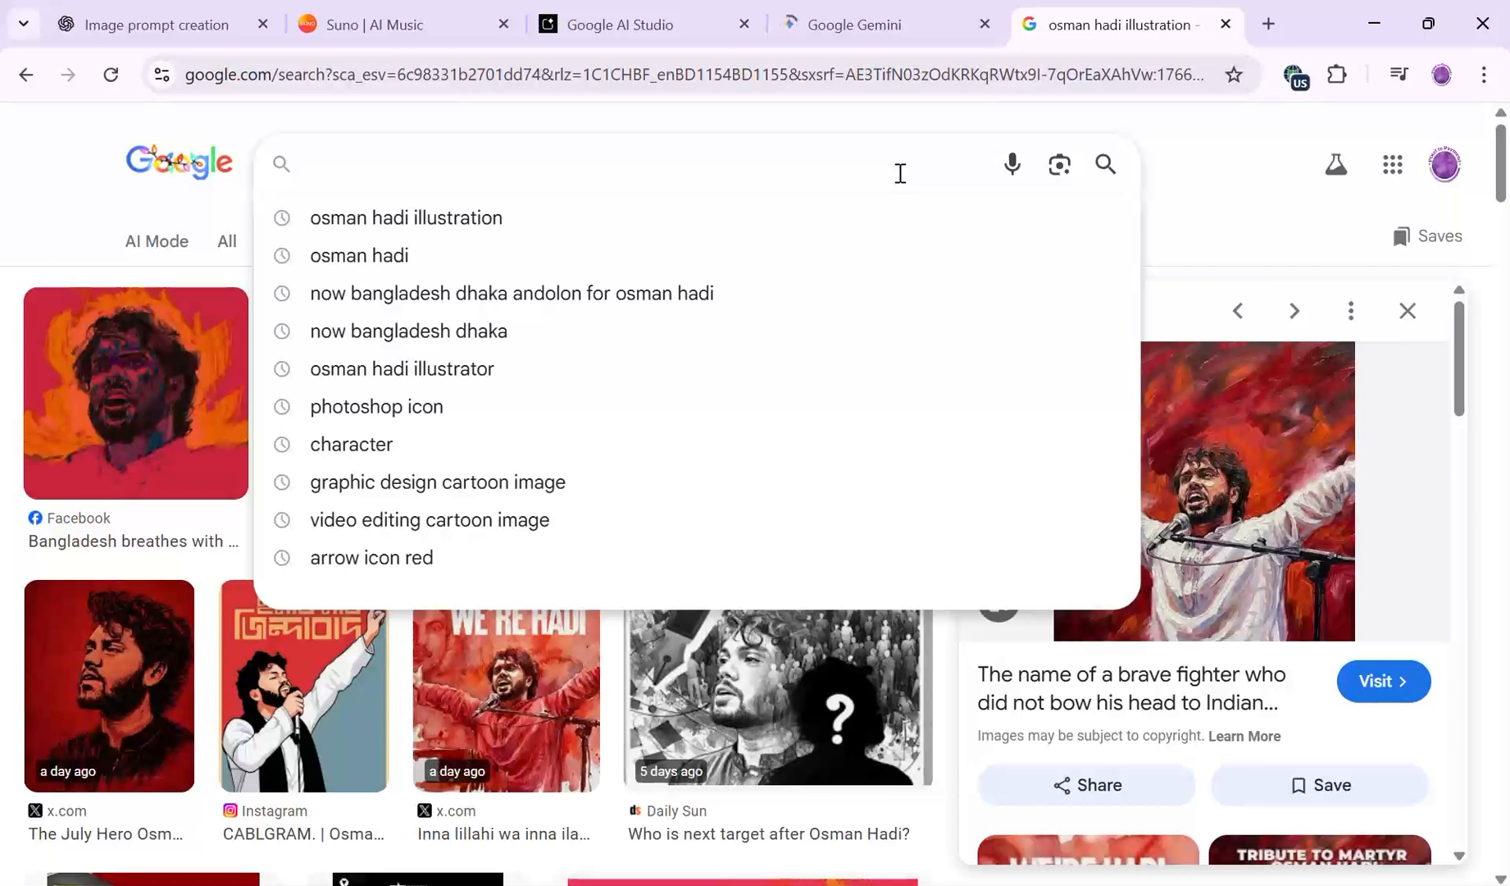
pyautogui.write('now')
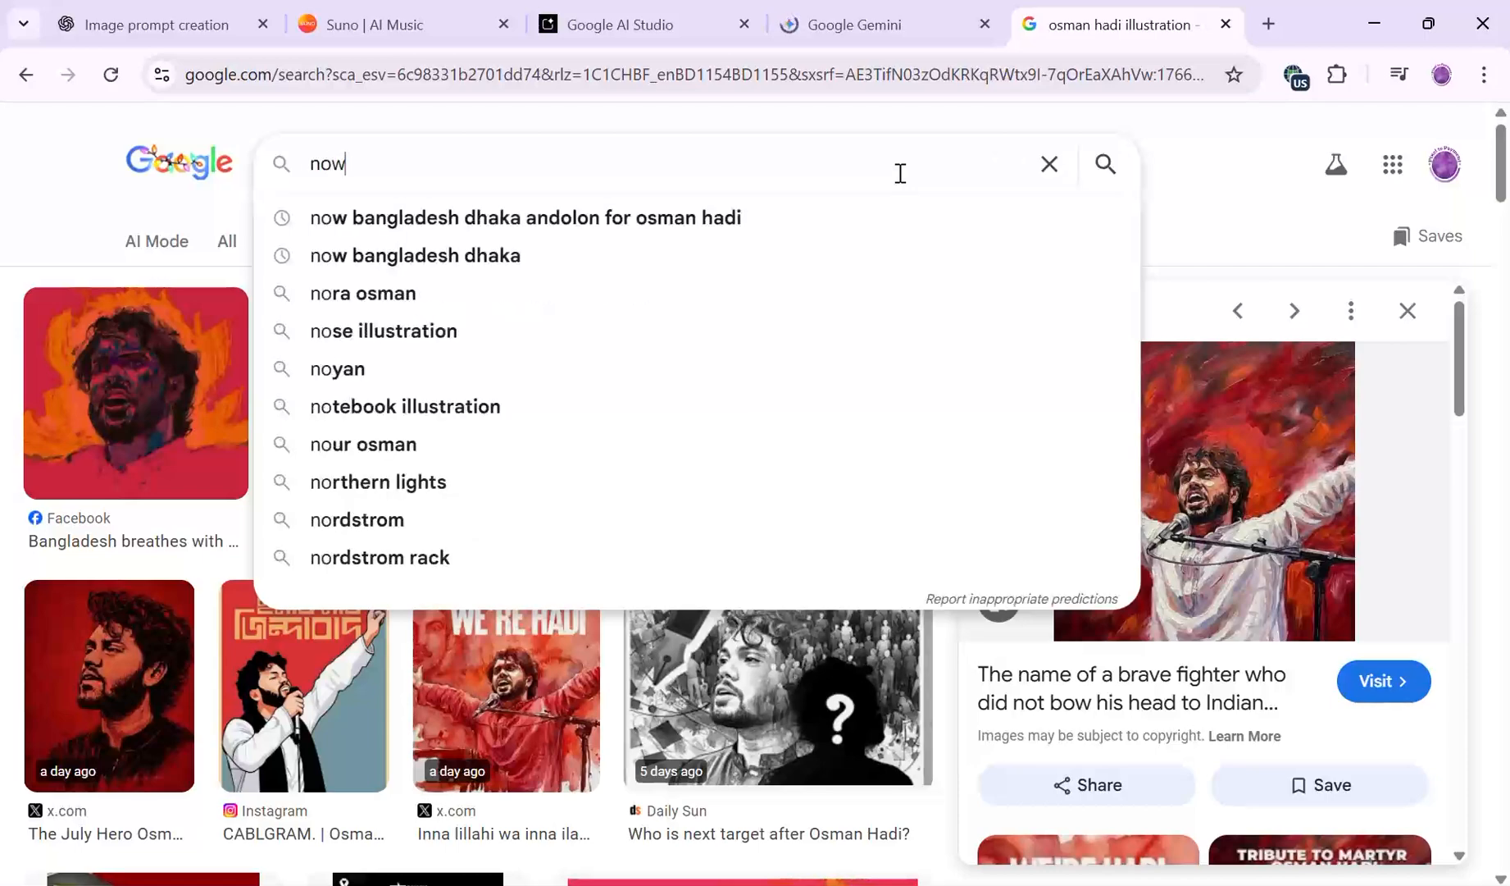
pyautogui.write(' dhaka ')
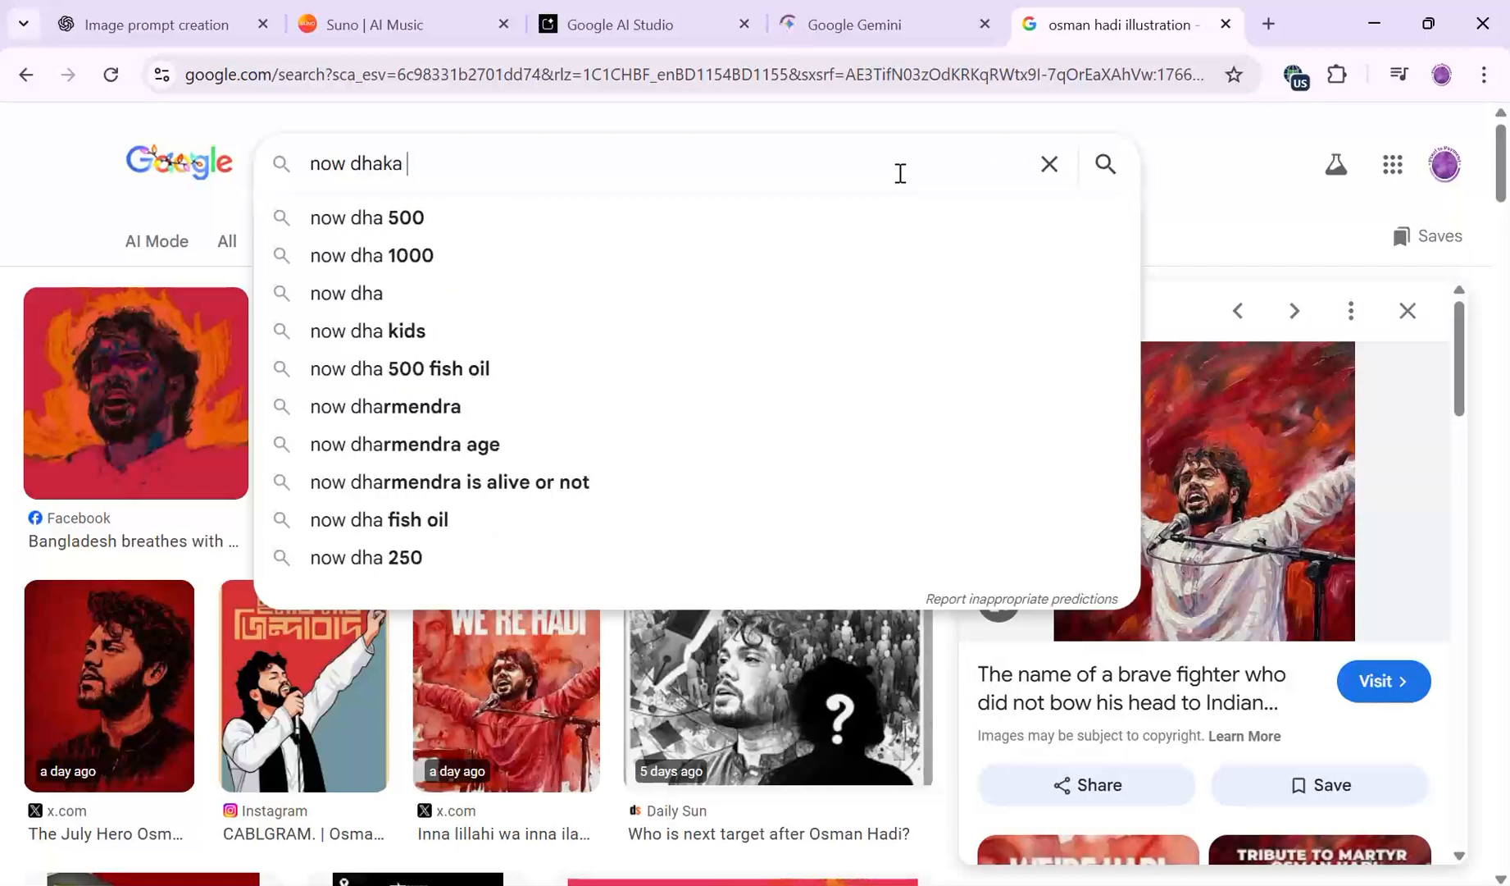
pyautogui.write('andolon')
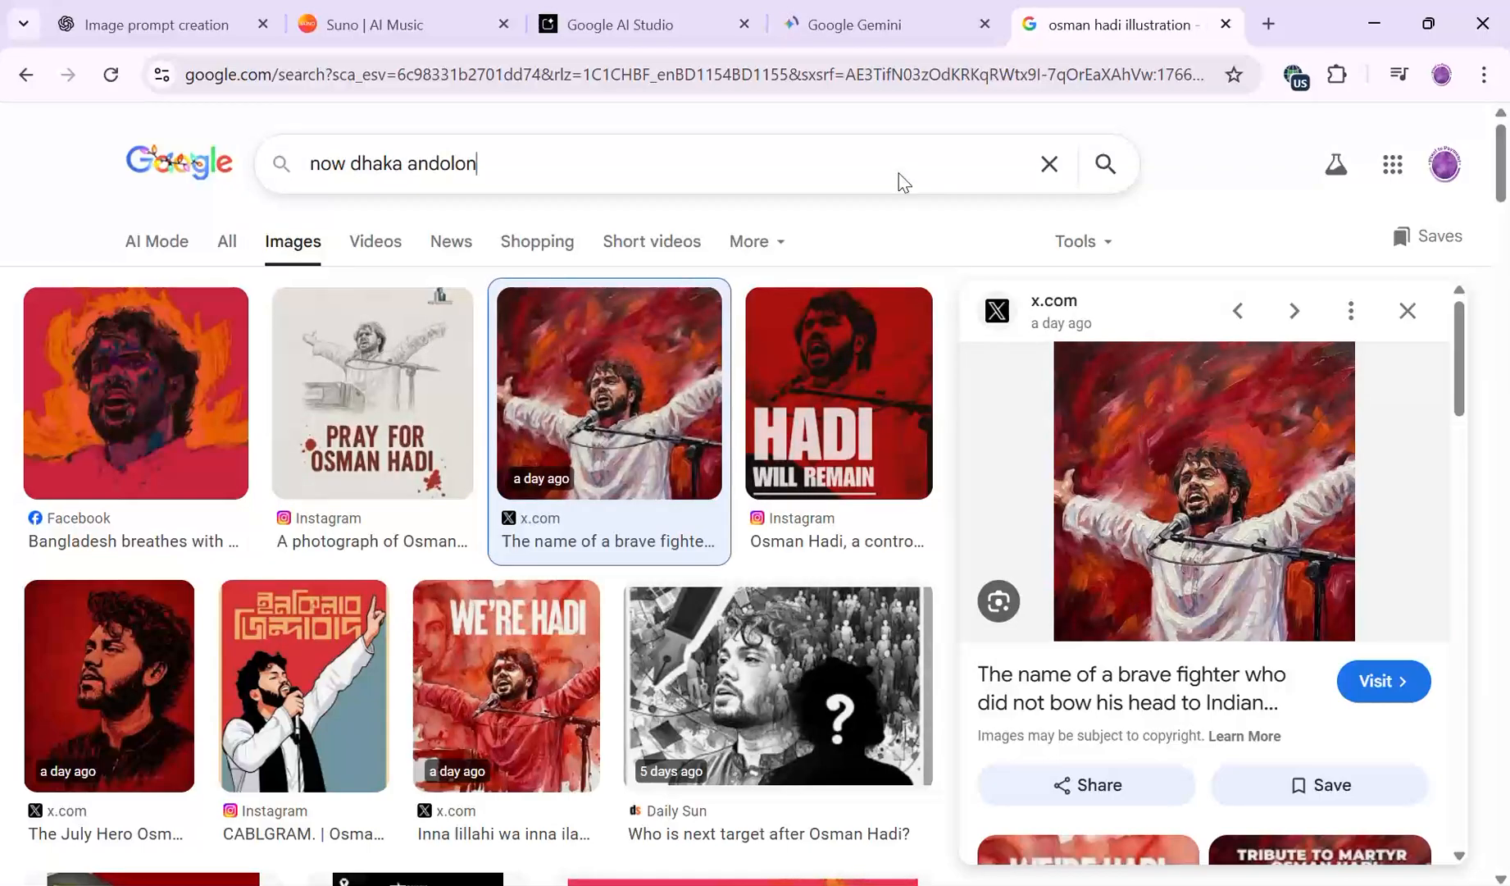
pyautogui.press('Return')
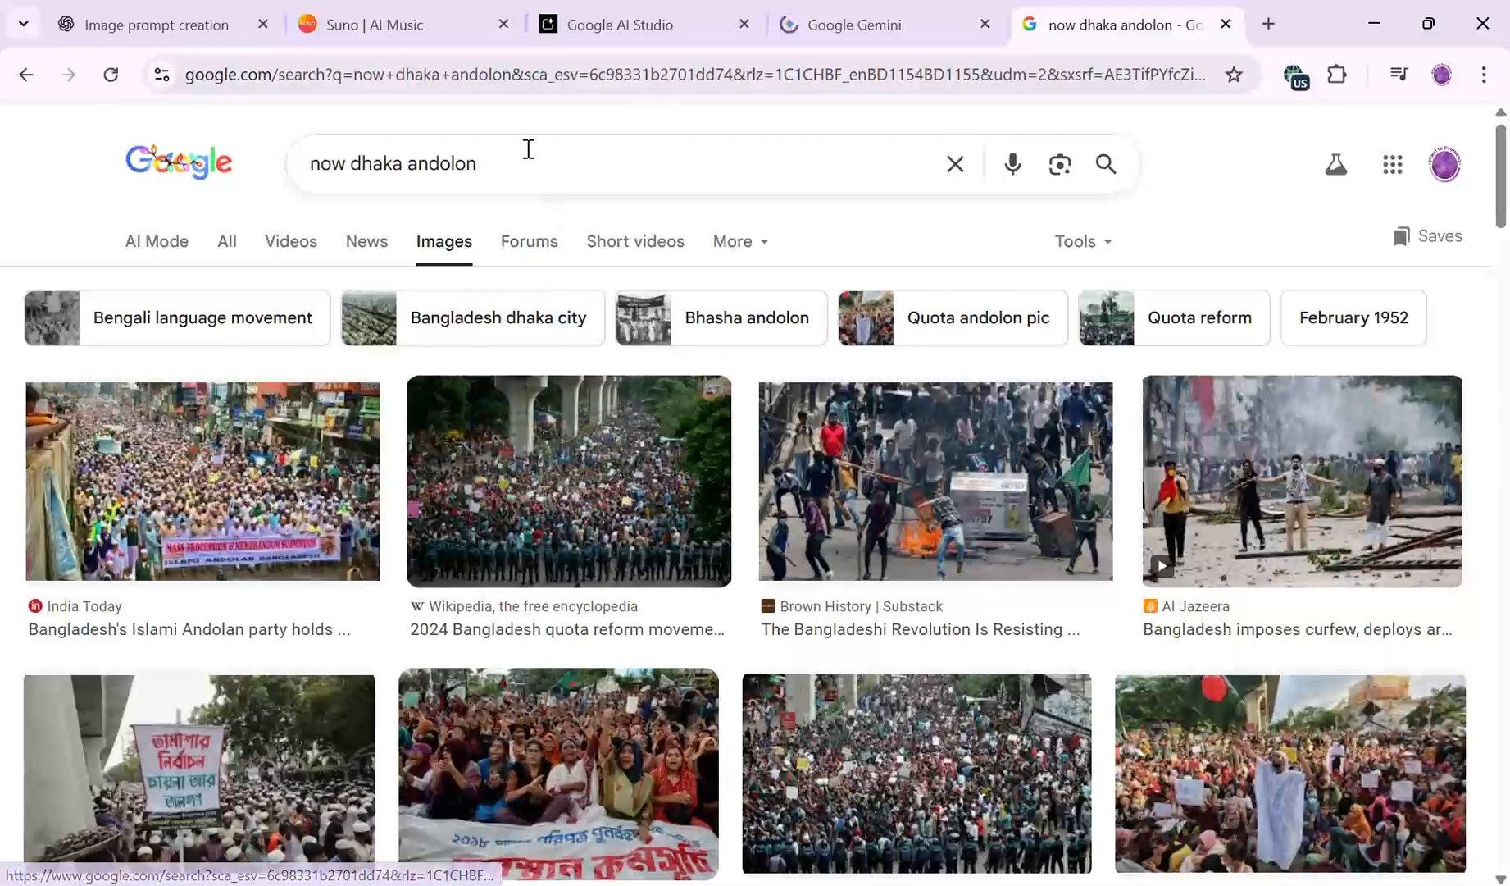
# Refine the Google Images search to "now dhaka andolon for osman hadi"
pyautogui.click(528, 154)
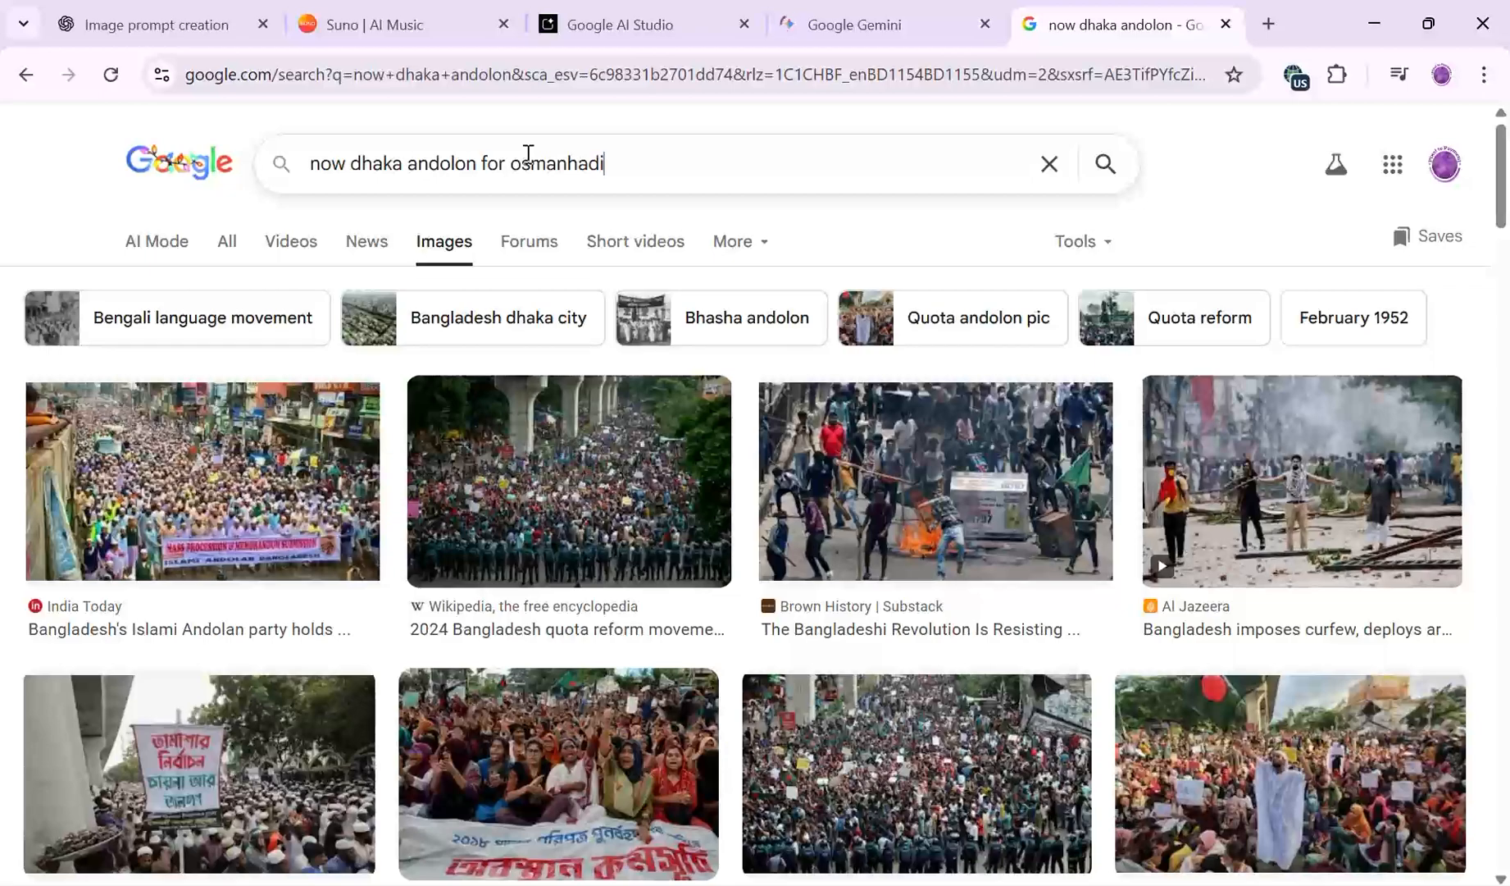
pyautogui.press('Return')
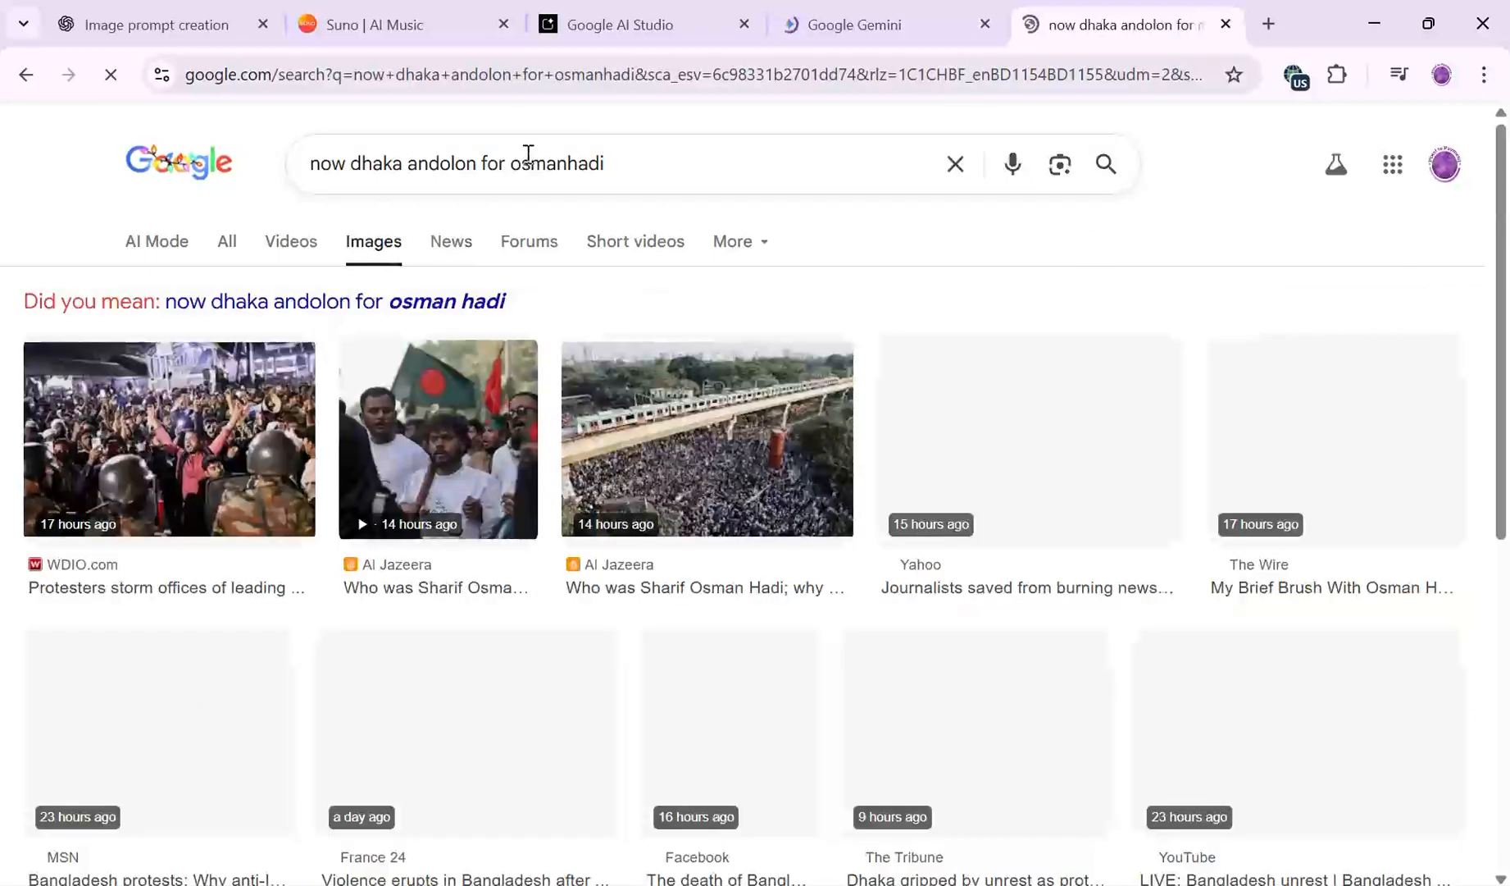
pyautogui.click(476, 305)
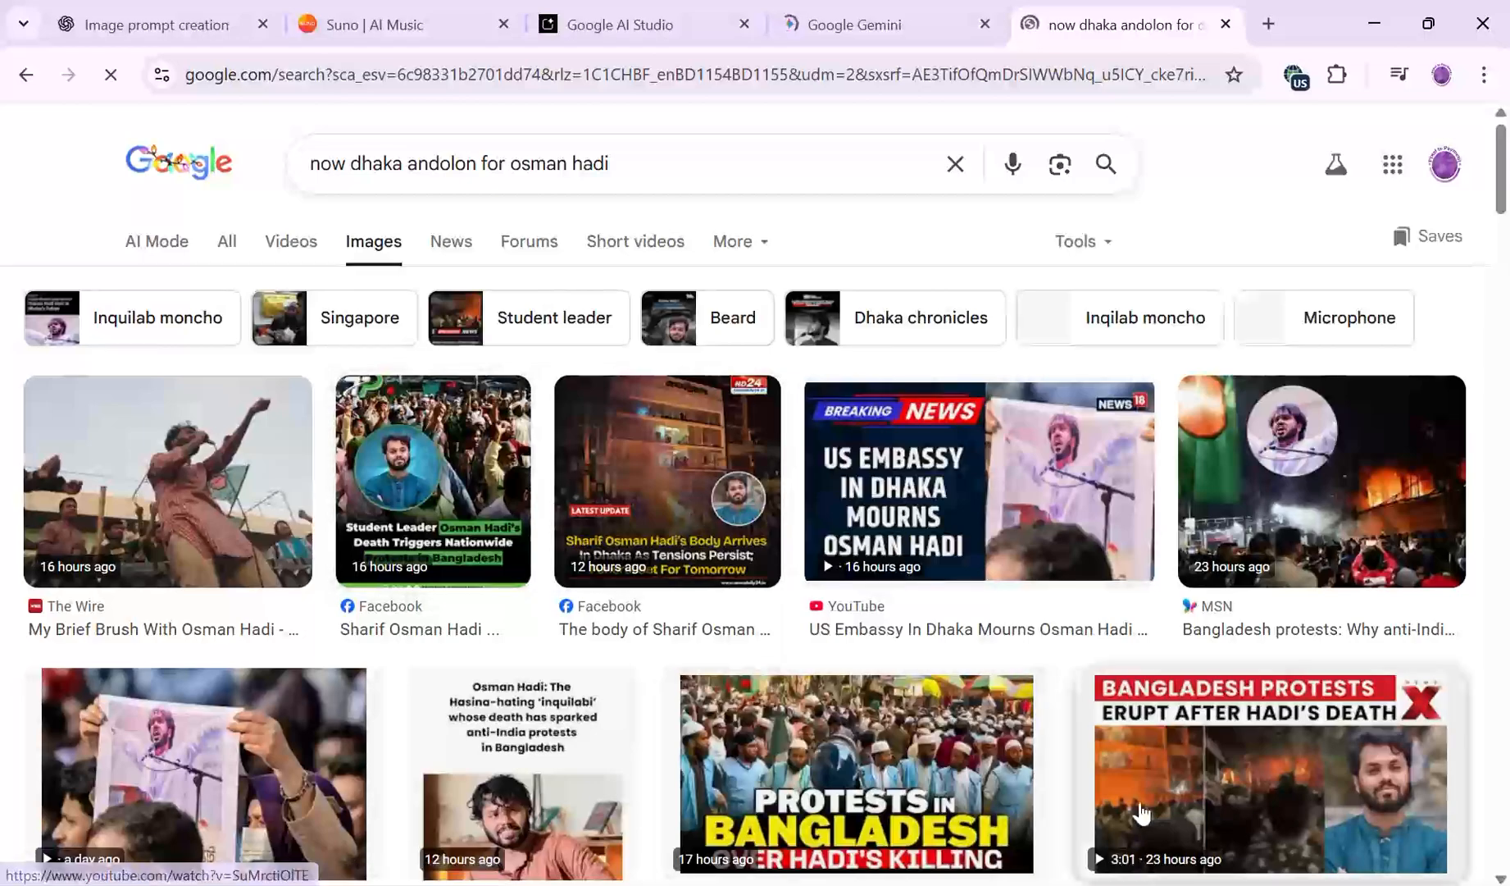
# Copy the Reuters photo of the dense crowd with green flags and paste it into the Photoshop design, beside the painted figure
pyautogui.scroll(-8, 750, 689)
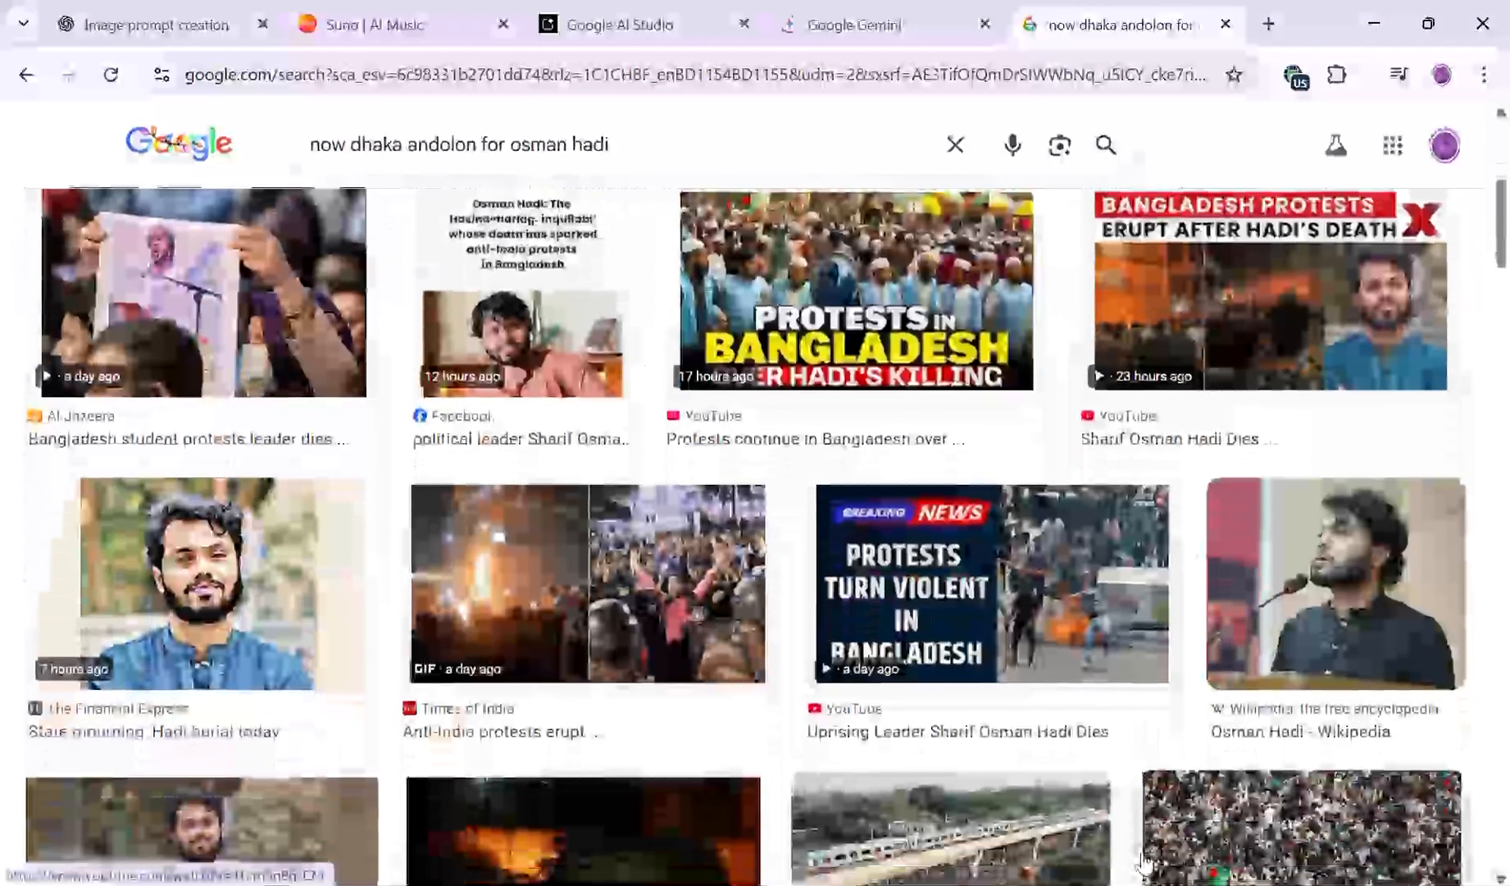
pyautogui.scroll(-1, 751, 689)
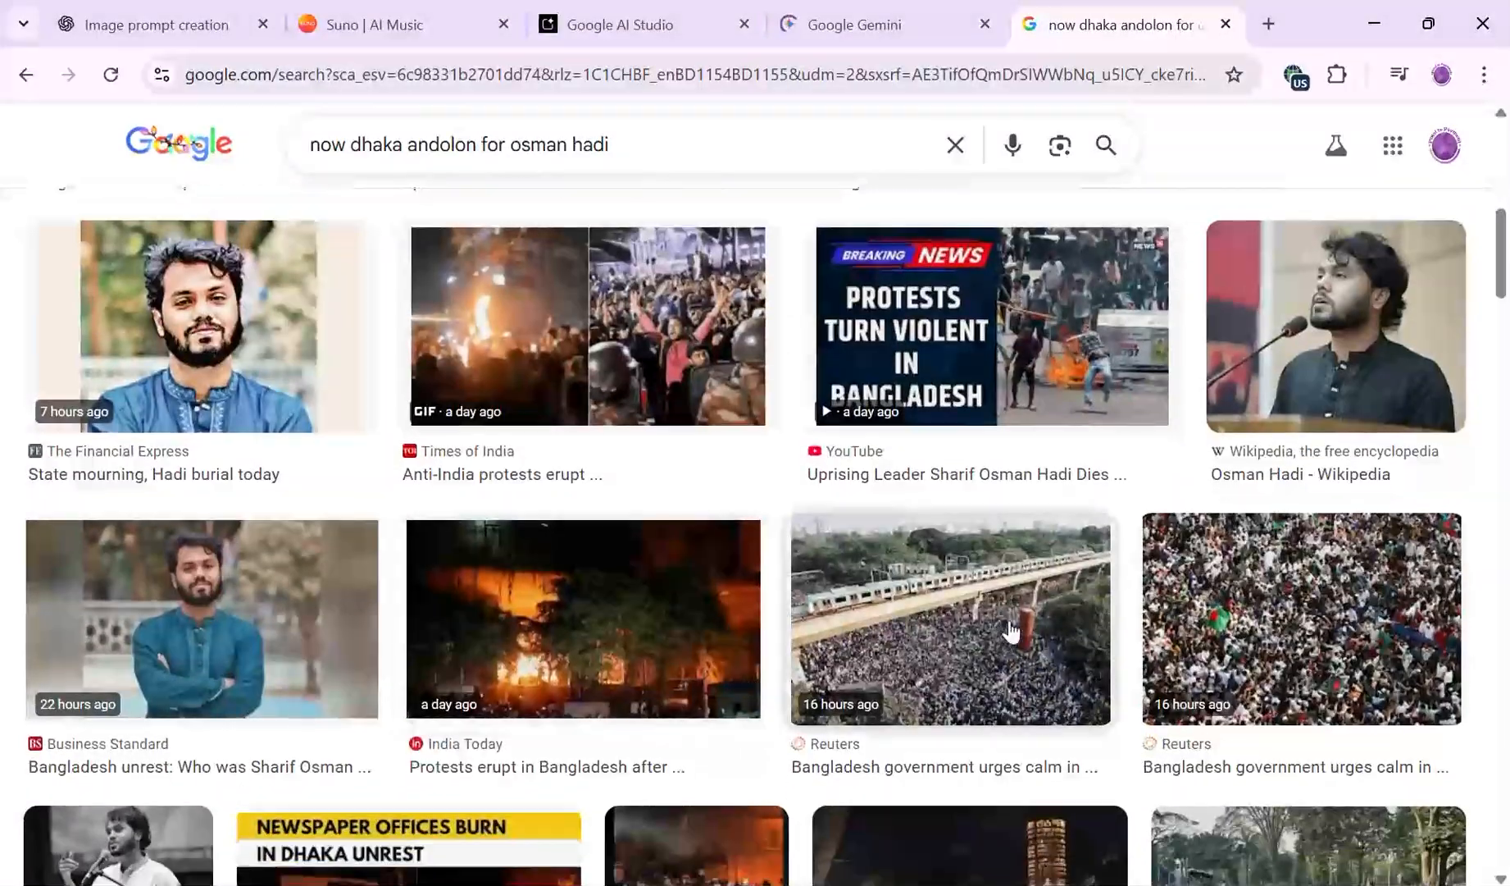
pyautogui.click(1304, 626)
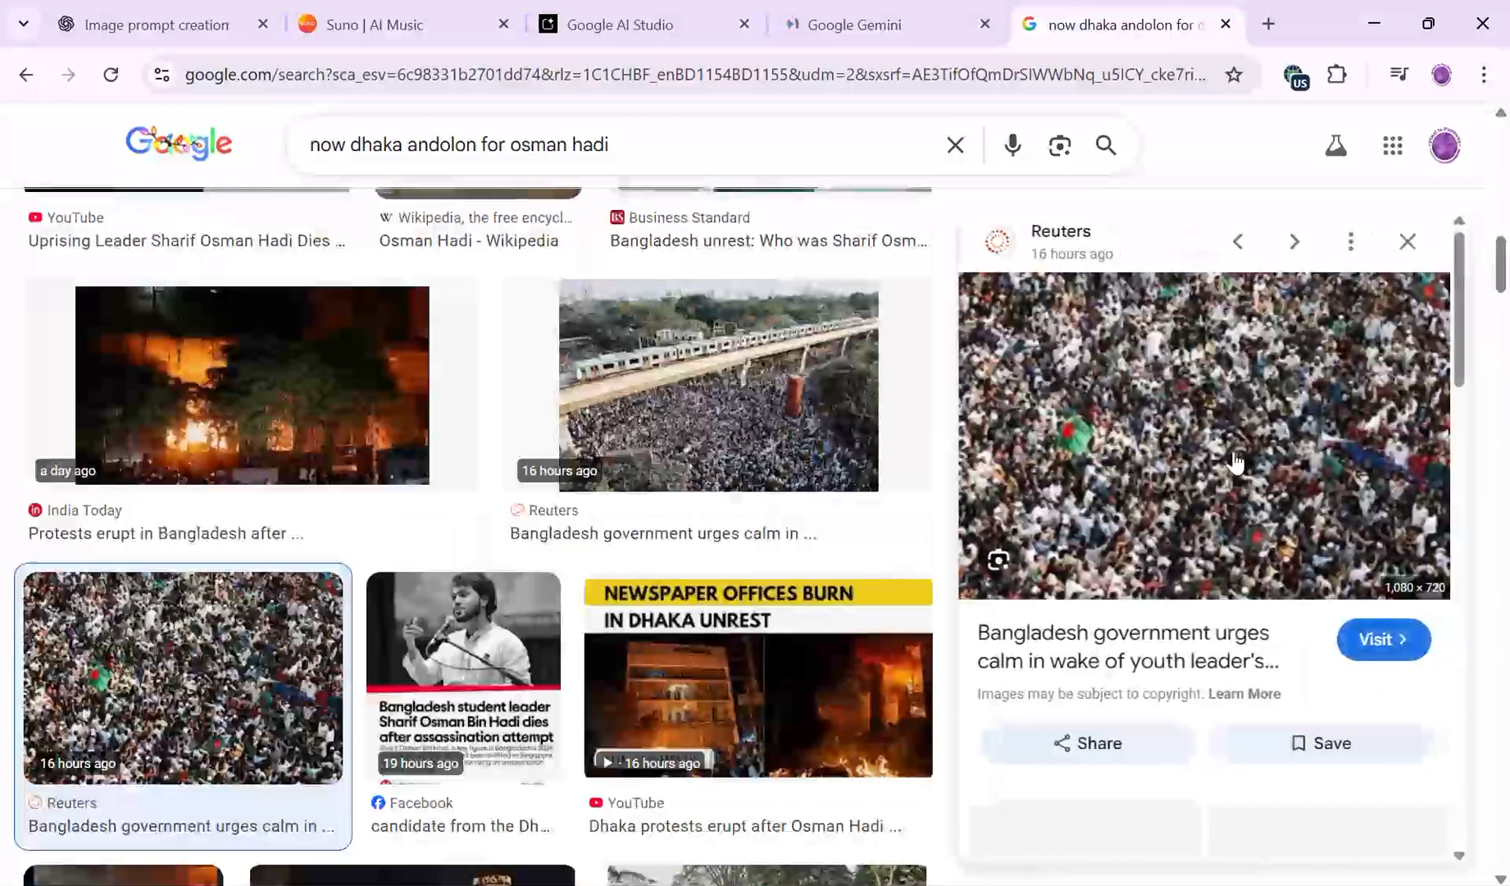
pyautogui.rightClick(1235, 461)
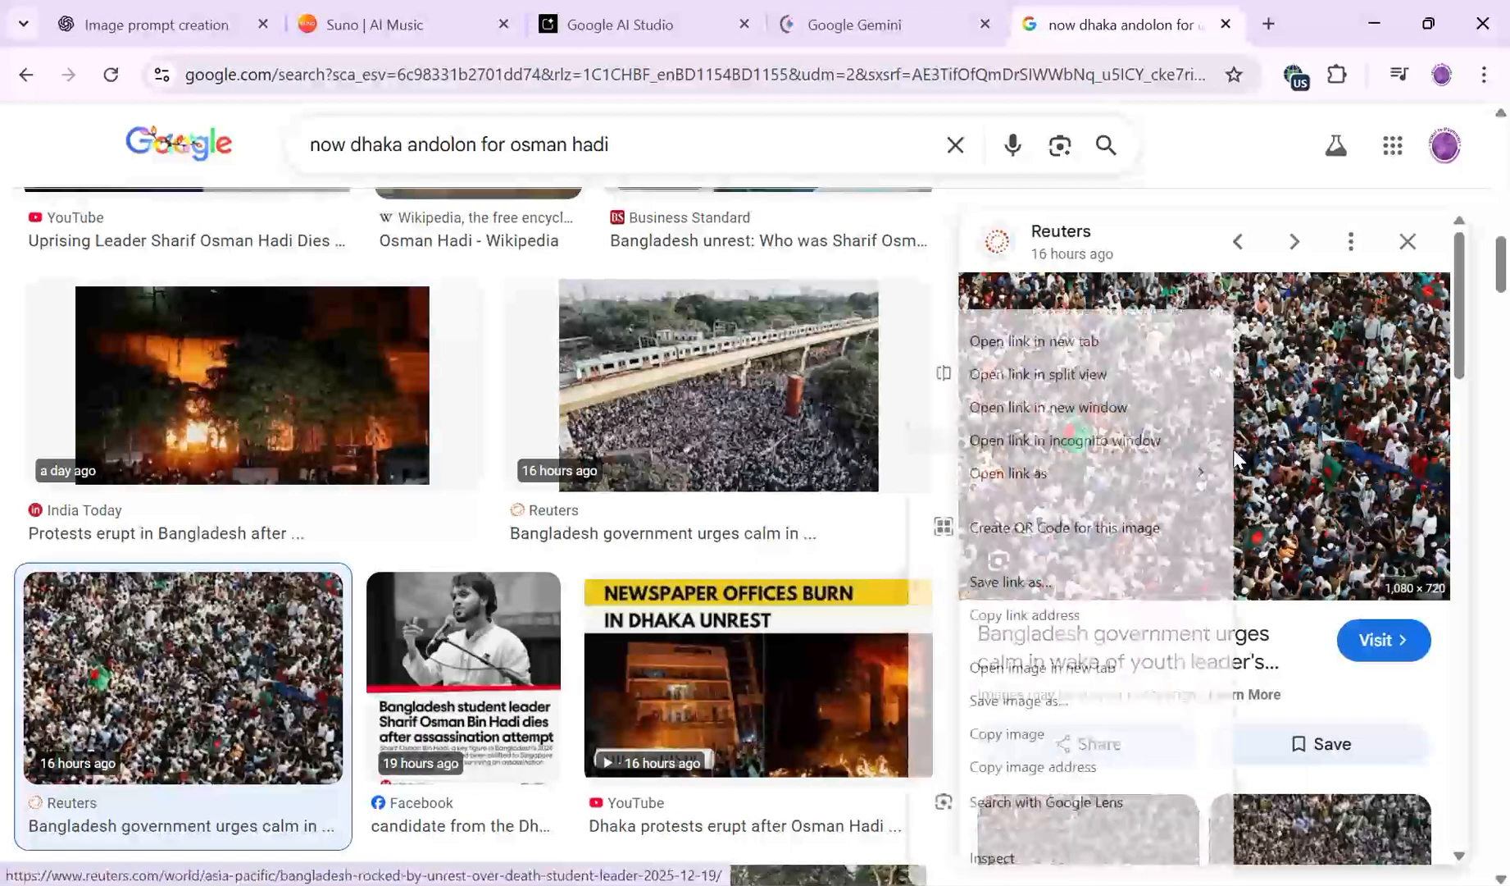
pyautogui.click(1023, 750)
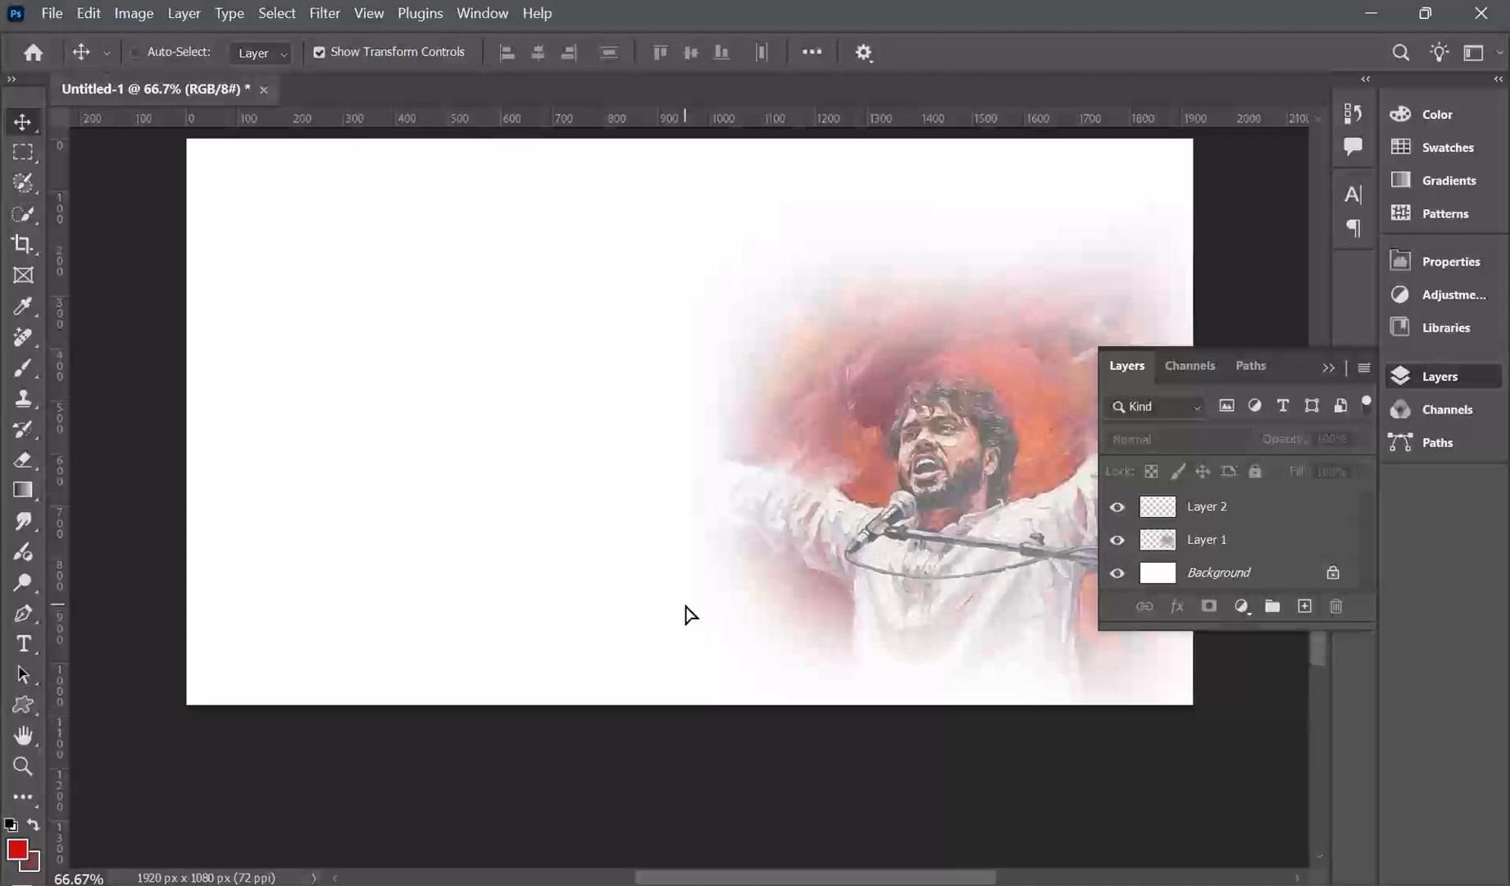
pyautogui.hotkey('ctrl', 'v')
pyautogui.moveTo(853, 469); pyautogui.dragTo(728, 469)
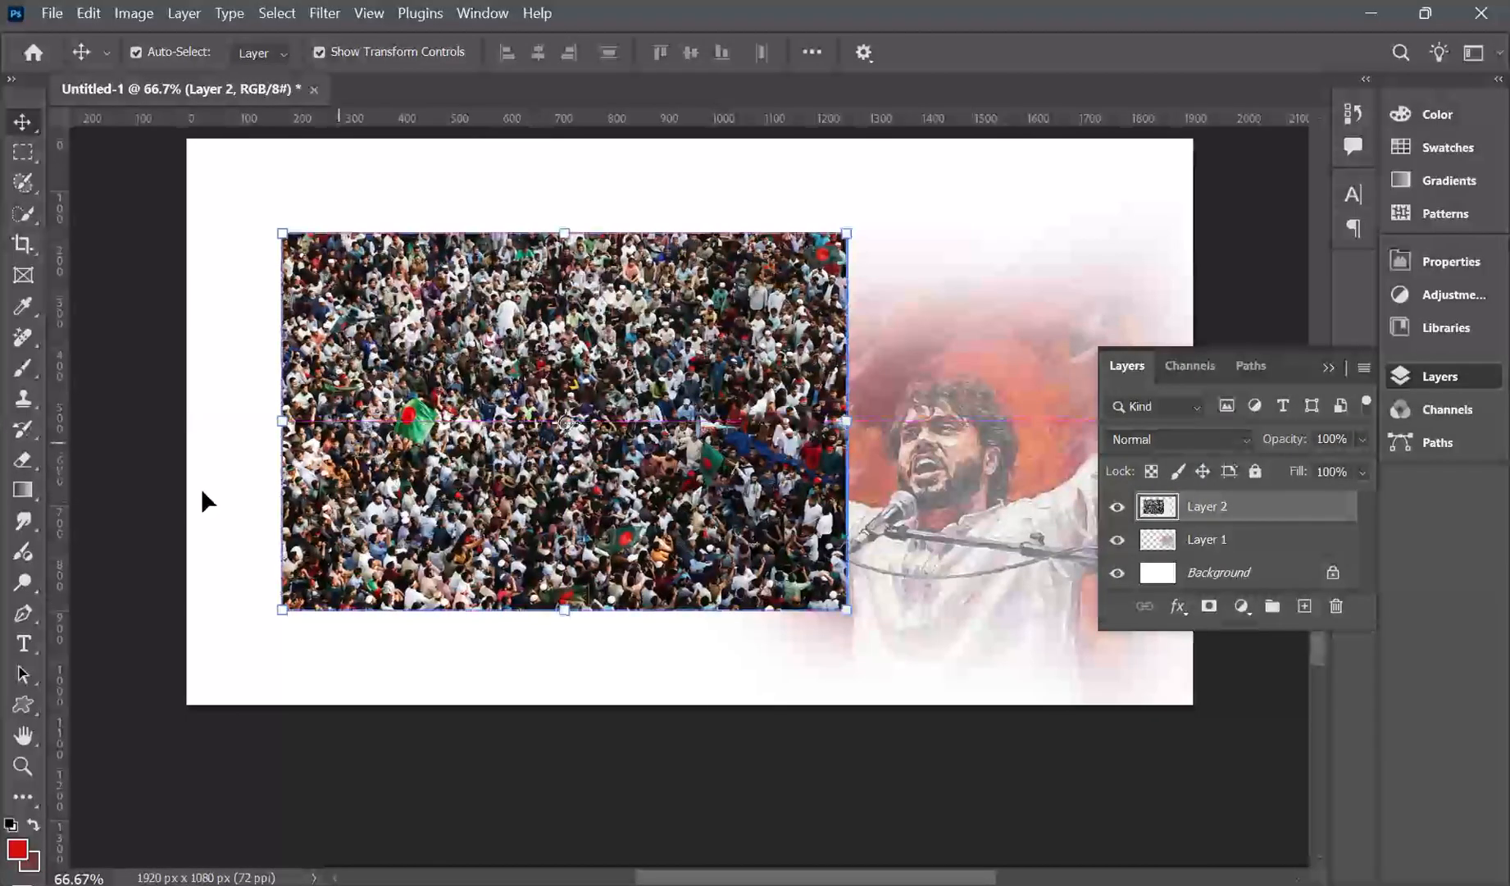
# Fade the crowd photo's edges into the canvas and the painting using the 700 px Eraser at 100% opacity
pyautogui.press('e')
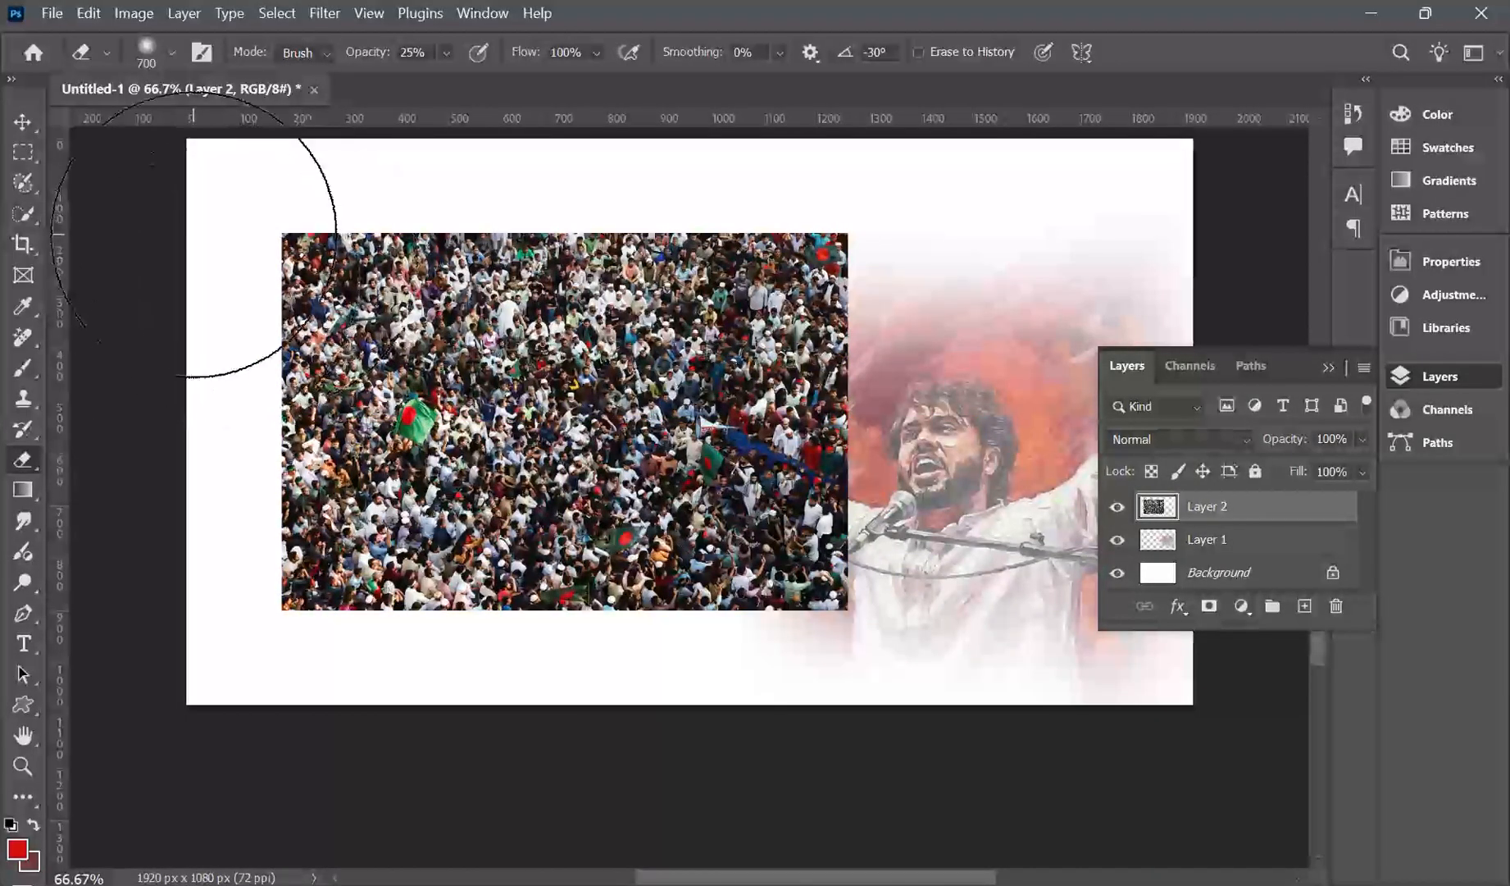
pyautogui.moveTo(193, 287); pyautogui.dragTo(197, 279)
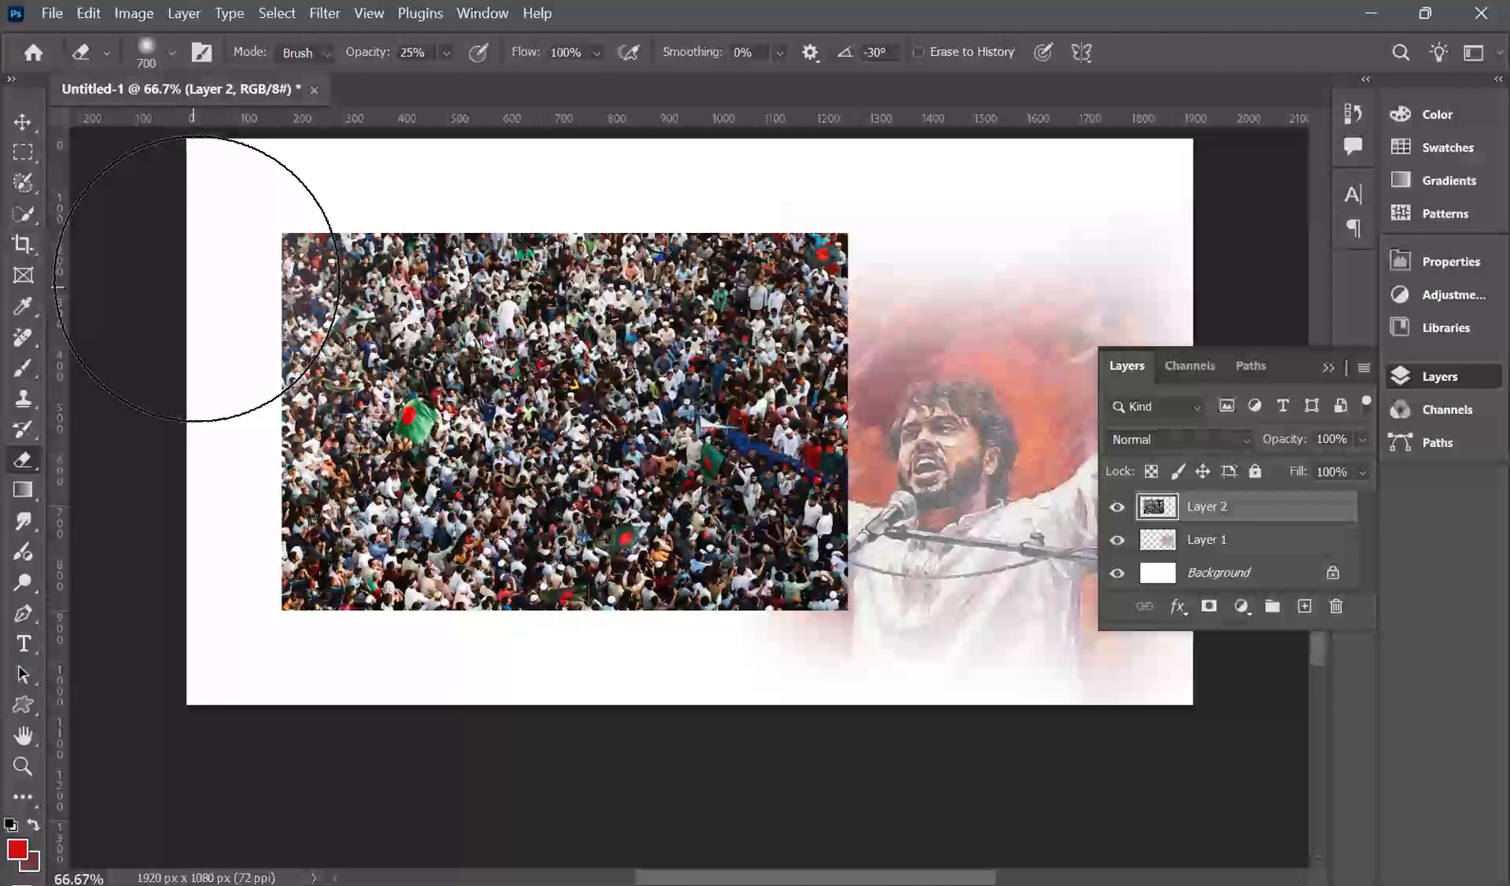
pyautogui.click(445, 52)
pyautogui.moveTo(457, 80); pyautogui.dragTo(645, 96)
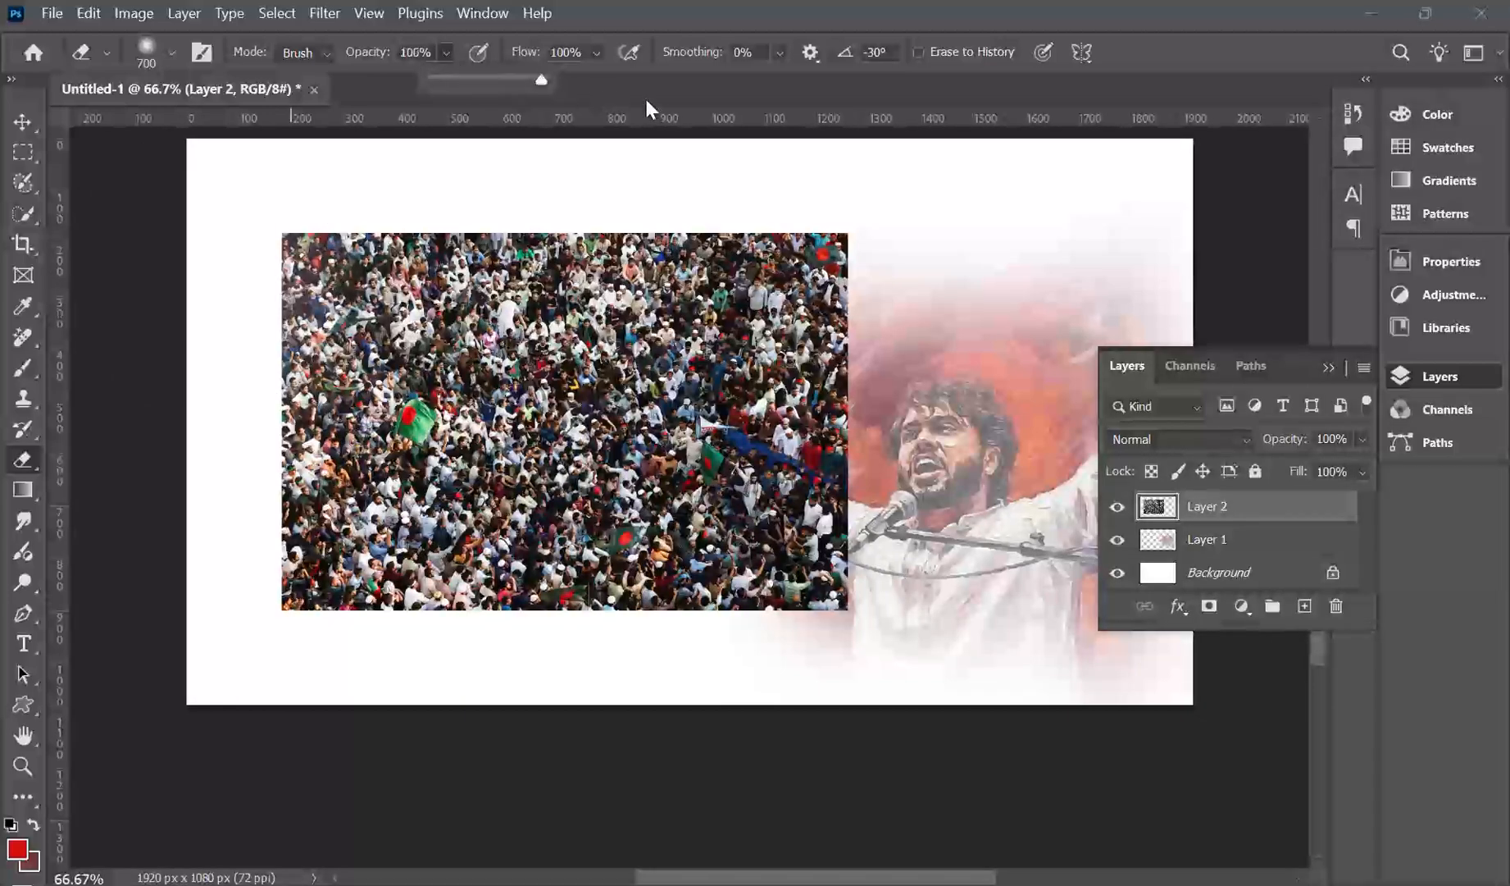
pyautogui.moveTo(262, 238)
pyautogui.mouseDown()
pyautogui.moveTo(224, 356)
pyautogui.moveTo(260, 246)
pyautogui.moveTo(360, 189)
pyautogui.moveTo(533, 172)
pyautogui.mouseUp()
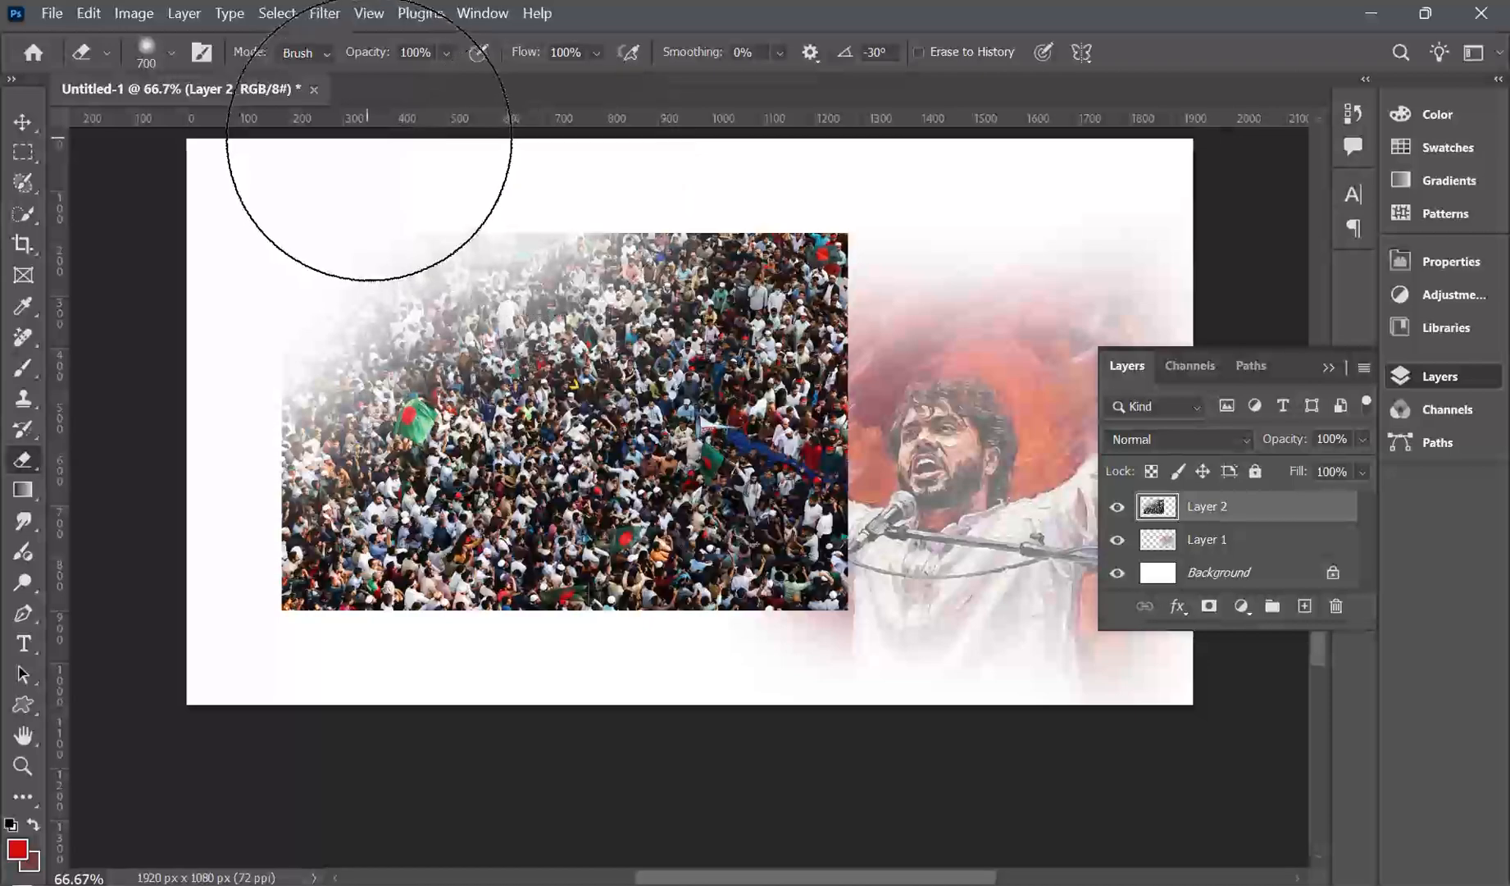
pyautogui.moveTo(369, 141)
pyautogui.mouseDown()
pyautogui.moveTo(388, 123)
pyautogui.moveTo(556, 139)
pyautogui.moveTo(664, 129)
pyautogui.moveTo(594, 135)
pyautogui.mouseUp()
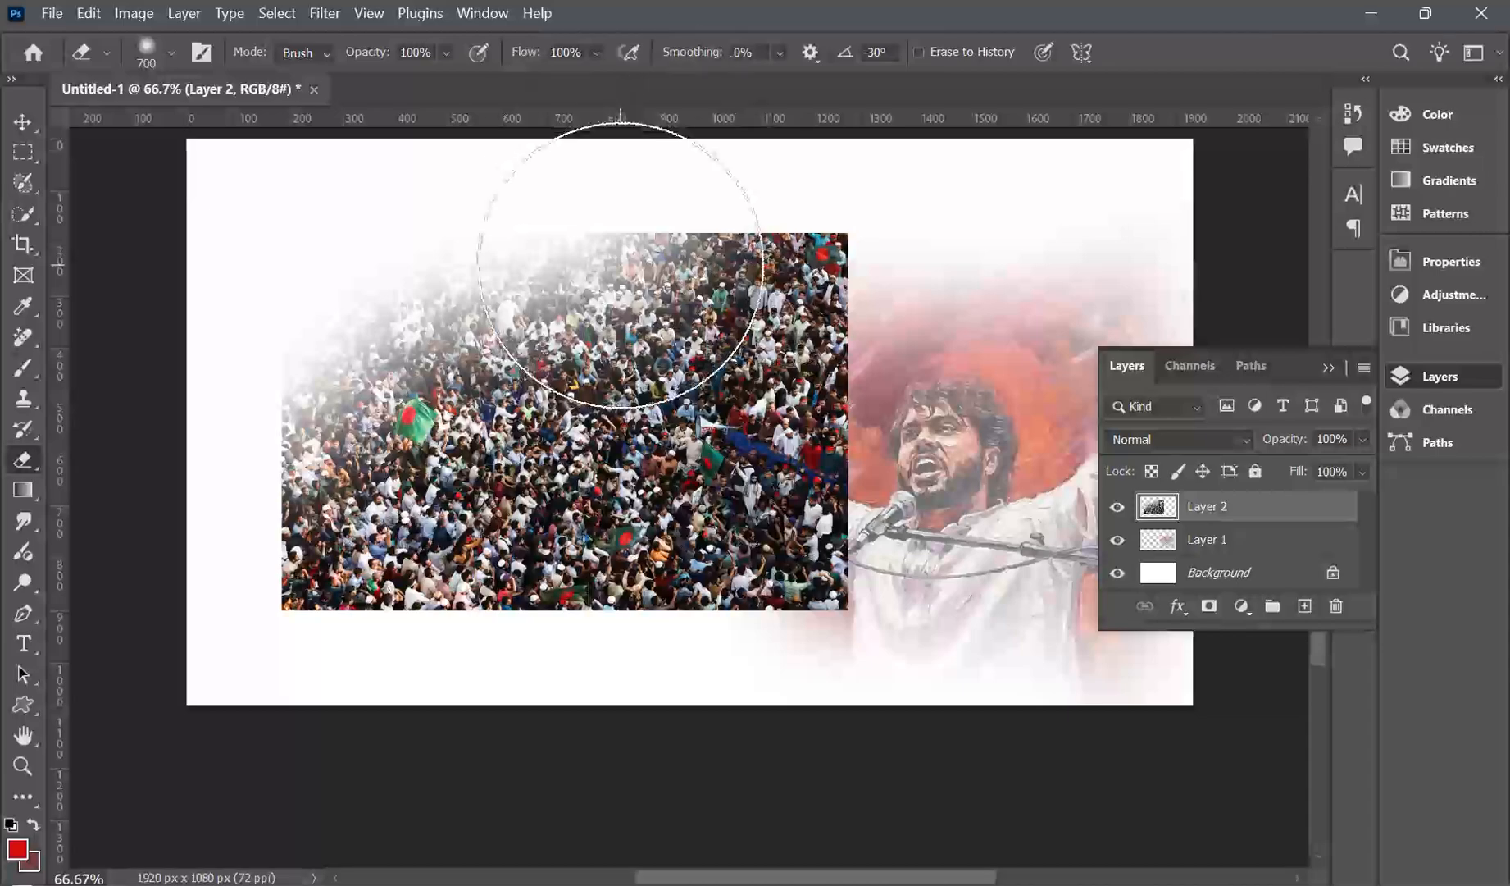
pyautogui.scroll(3, 613, 243)
pyautogui.moveTo(587, 336)
pyautogui.mouseDown()
pyautogui.moveTo(698, 347)
pyautogui.moveTo(499, 256)
pyautogui.moveTo(899, 439)
pyautogui.moveTo(897, 331)
pyautogui.moveTo(984, 573)
pyautogui.moveTo(987, 733)
pyautogui.moveTo(963, 534)
pyautogui.moveTo(1021, 733)
pyautogui.mouseUp()
pyautogui.scroll(-3, 1021, 732)
pyautogui.moveTo(968, 542)
pyautogui.mouseDown()
pyautogui.moveTo(973, 615)
pyautogui.moveTo(941, 402)
pyautogui.moveTo(981, 518)
pyautogui.moveTo(997, 704)
pyautogui.moveTo(975, 686)
pyautogui.moveTo(933, 760)
pyautogui.moveTo(871, 809)
pyautogui.moveTo(755, 841)
pyautogui.moveTo(797, 818)
pyautogui.moveTo(791, 805)
pyautogui.moveTo(545, 797)
pyautogui.moveTo(740, 817)
pyautogui.moveTo(455, 799)
pyautogui.moveTo(330, 762)
pyautogui.moveTo(518, 773)
pyautogui.moveTo(201, 728)
pyautogui.moveTo(165, 529)
pyautogui.moveTo(185, 739)
pyautogui.moveTo(470, 794)
pyautogui.moveTo(689, 802)
pyautogui.moveTo(1009, 733)
pyautogui.moveTo(935, 708)
pyautogui.mouseUp()
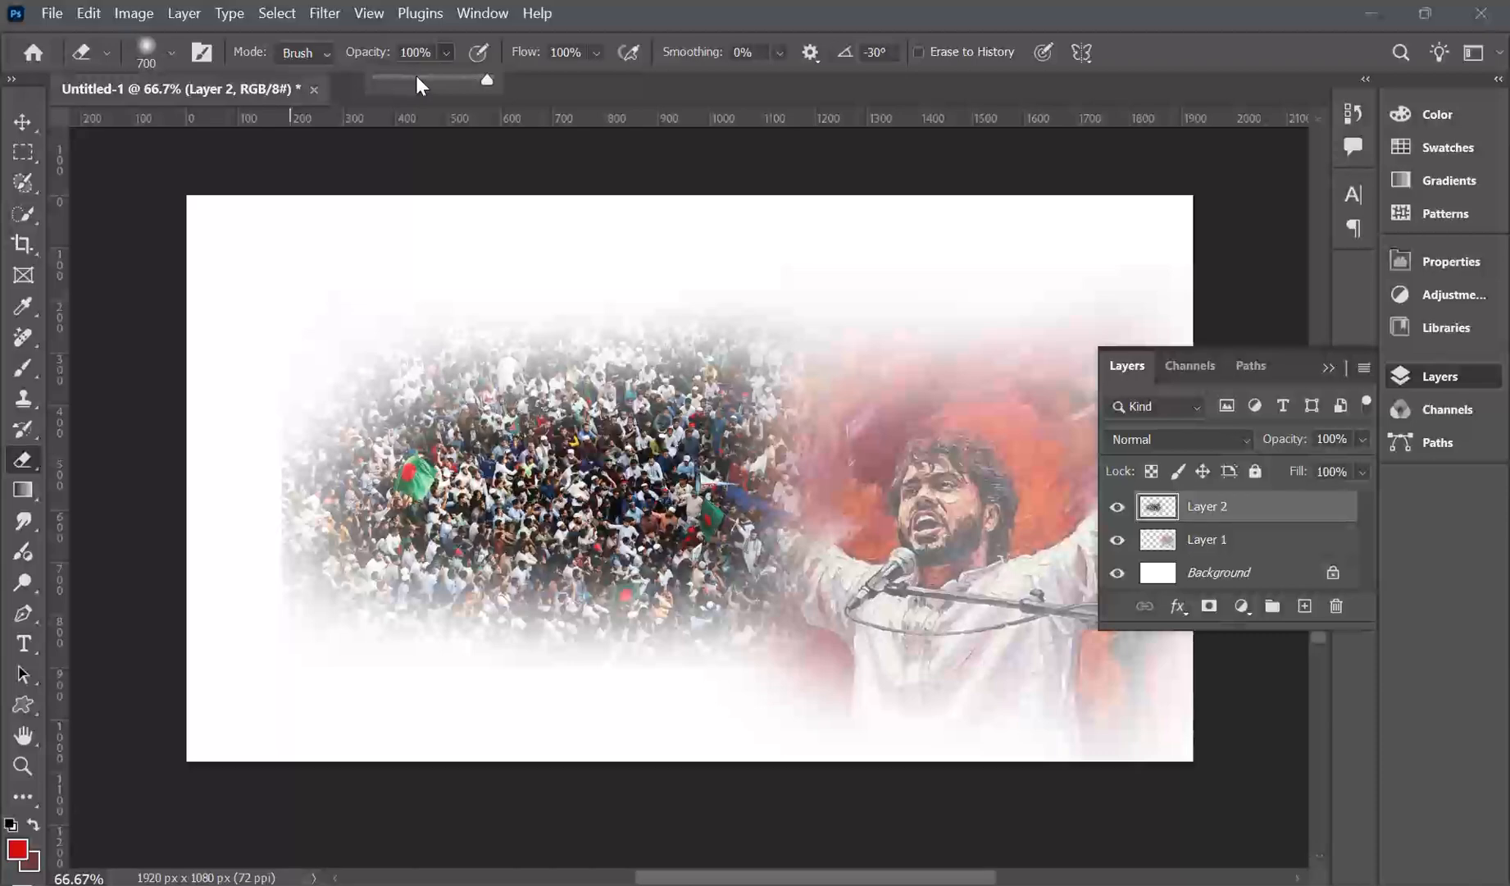
# Set the Eraser's opacity to 36% and lightly fade the crowd photo, including its left edge
pyautogui.click(421, 80)
pyautogui.click(417, 79)
pyautogui.moveTo(388, 303)
pyautogui.mouseDown()
pyautogui.moveTo(711, 633)
pyautogui.moveTo(187, 548)
pyautogui.moveTo(709, 337)
pyautogui.moveTo(664, 658)
pyautogui.moveTo(185, 489)
pyautogui.mouseUp()
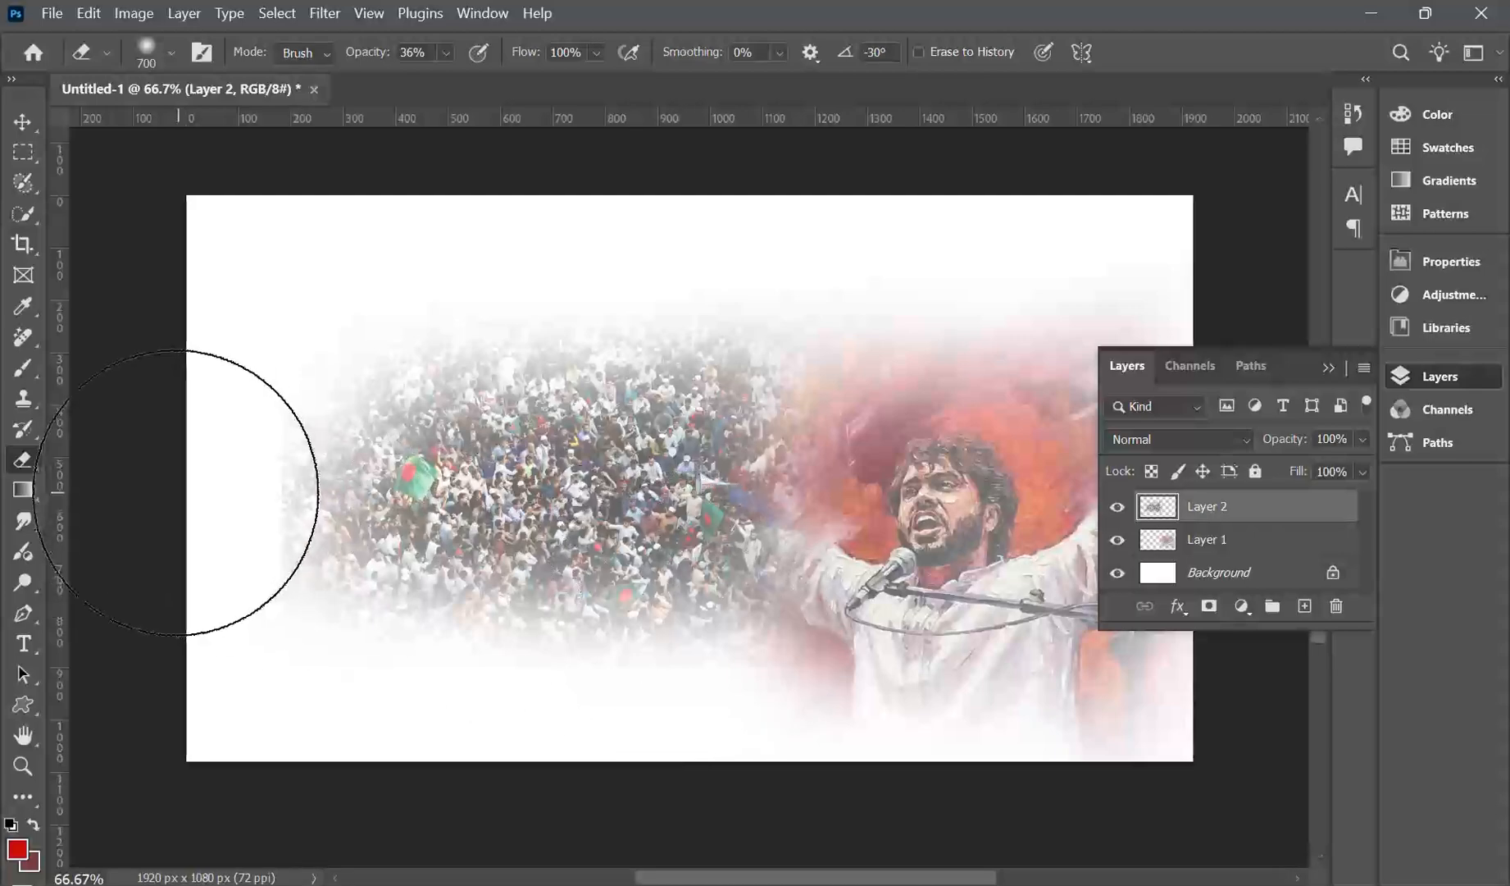
pyautogui.click(191, 487)
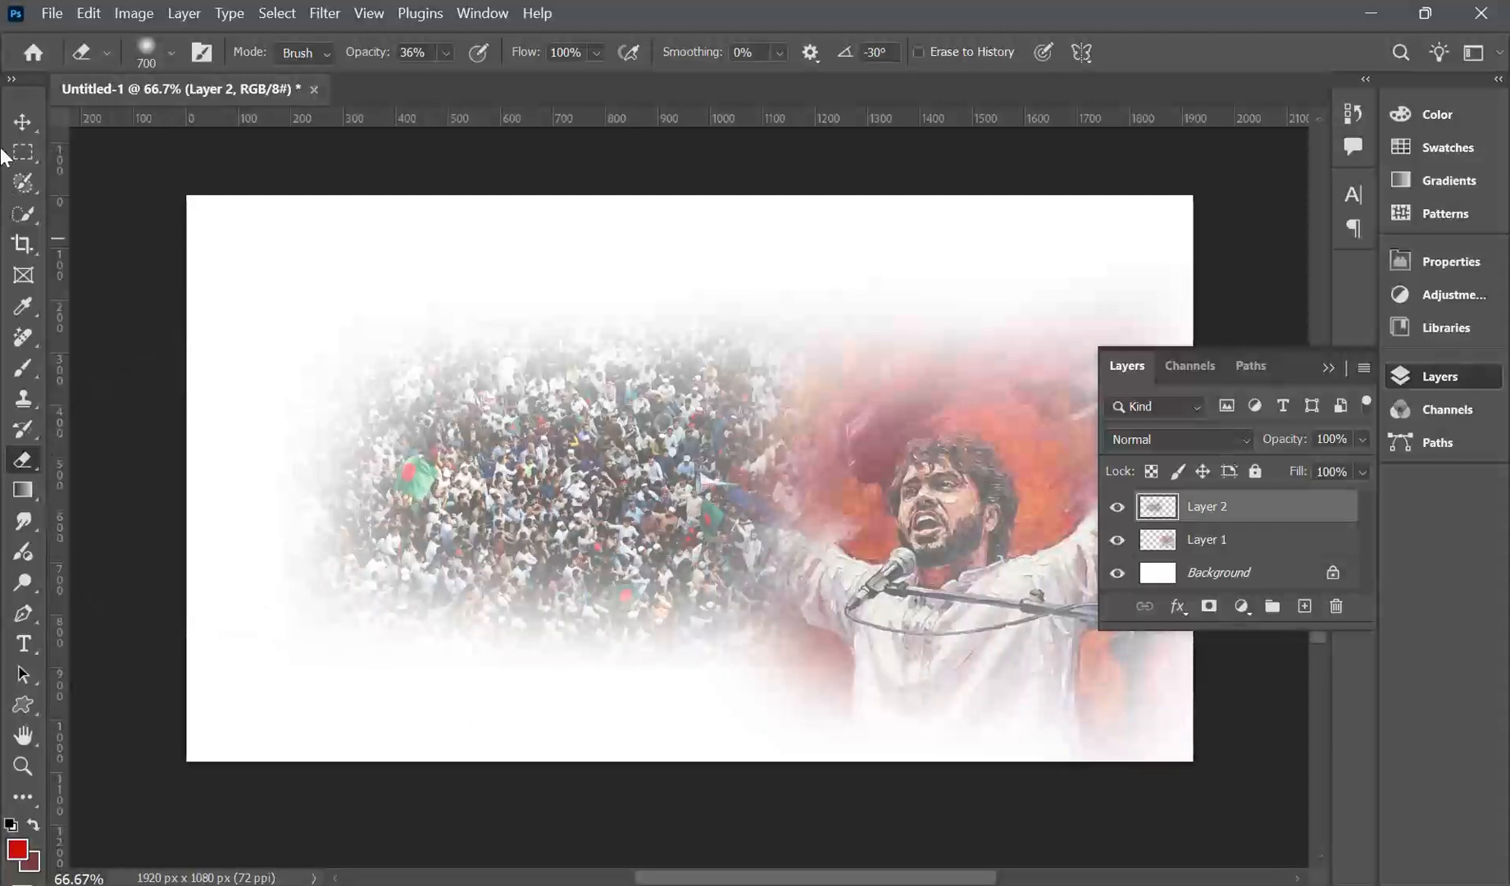
# Move the faded crowd photo to the canvas's lower-left area and enlarge it up to the painted figure
pyautogui.click(25, 119)
pyautogui.moveTo(472, 509); pyautogui.dragTo(595, 621)
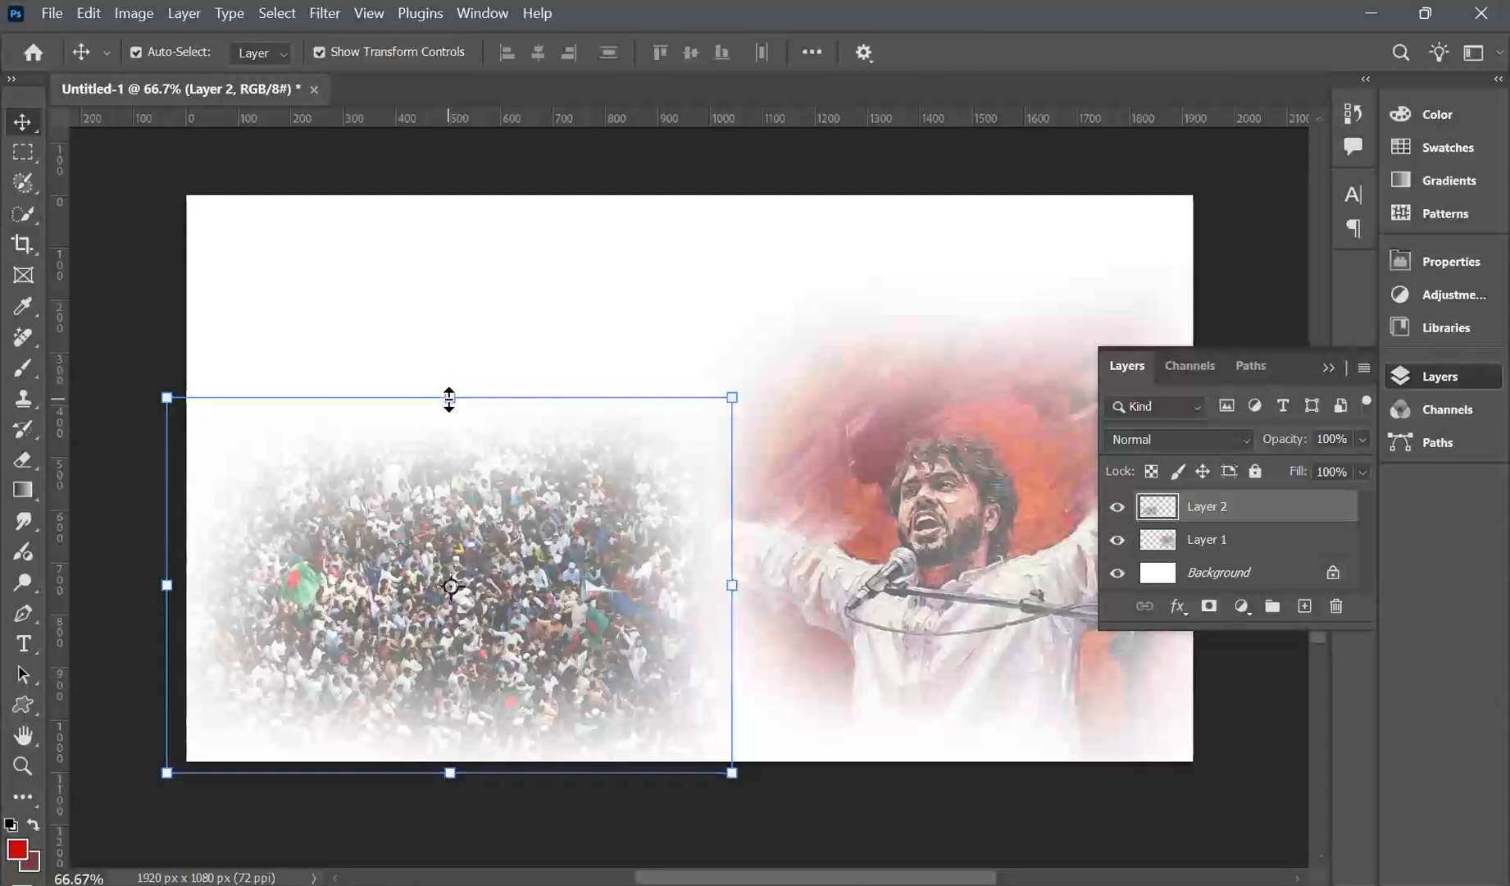
pyautogui.moveTo(449, 398); pyautogui.dragTo(515, 310)
pyautogui.moveTo(577, 555); pyautogui.dragTo(566, 579)
pyautogui.click(1169, 53)
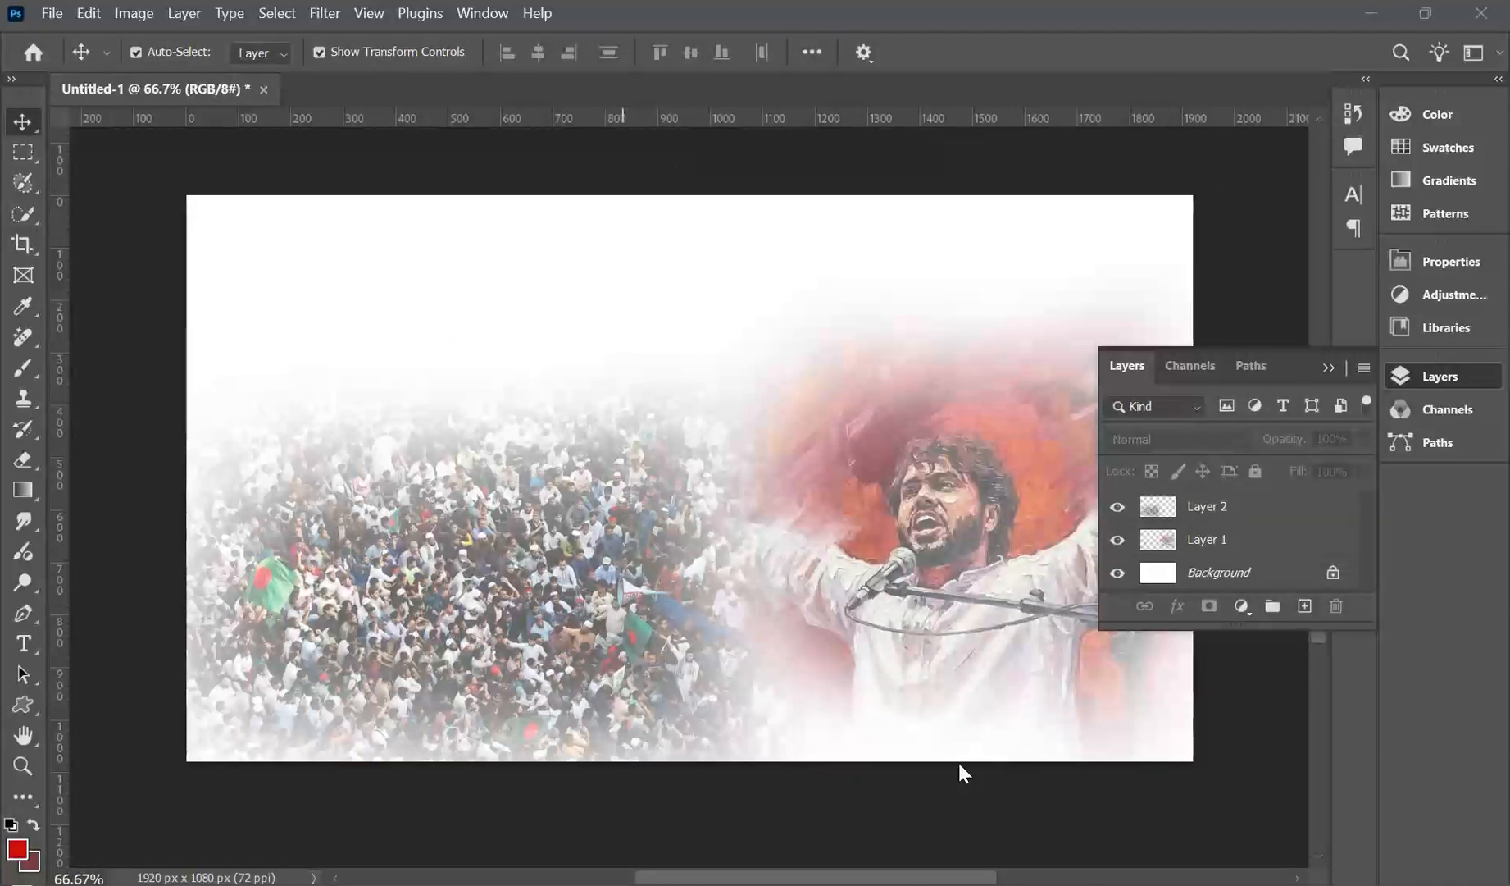
# Copy the Reuters photo of the crowd below the elevated train from the browser and paste it into the Photoshop design
pyautogui.hotkey('alt', 'Tab')
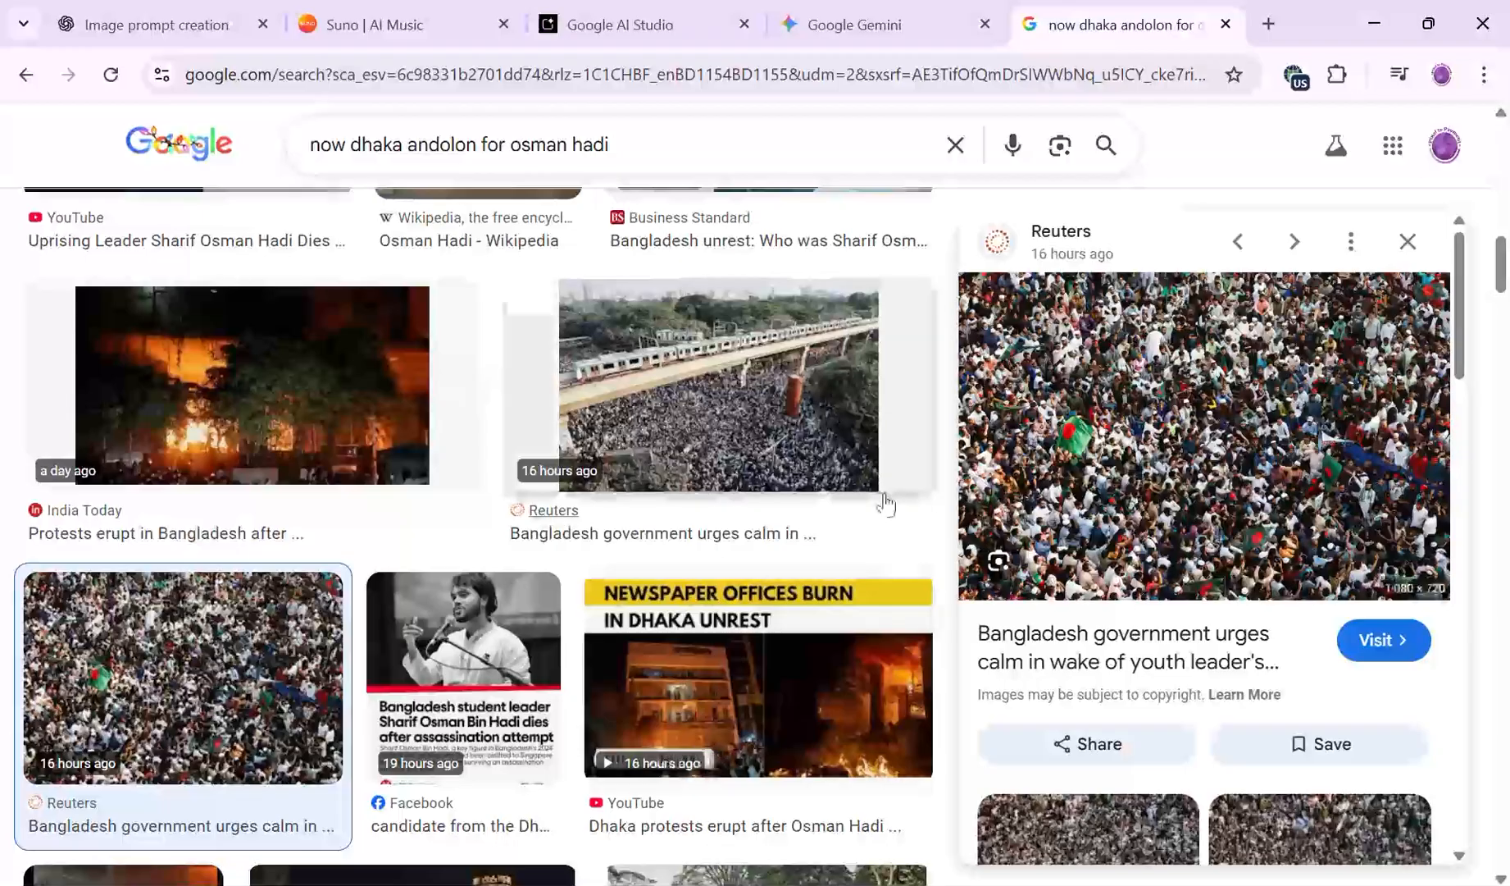
pyautogui.click(685, 414)
pyautogui.rightClick(1156, 545)
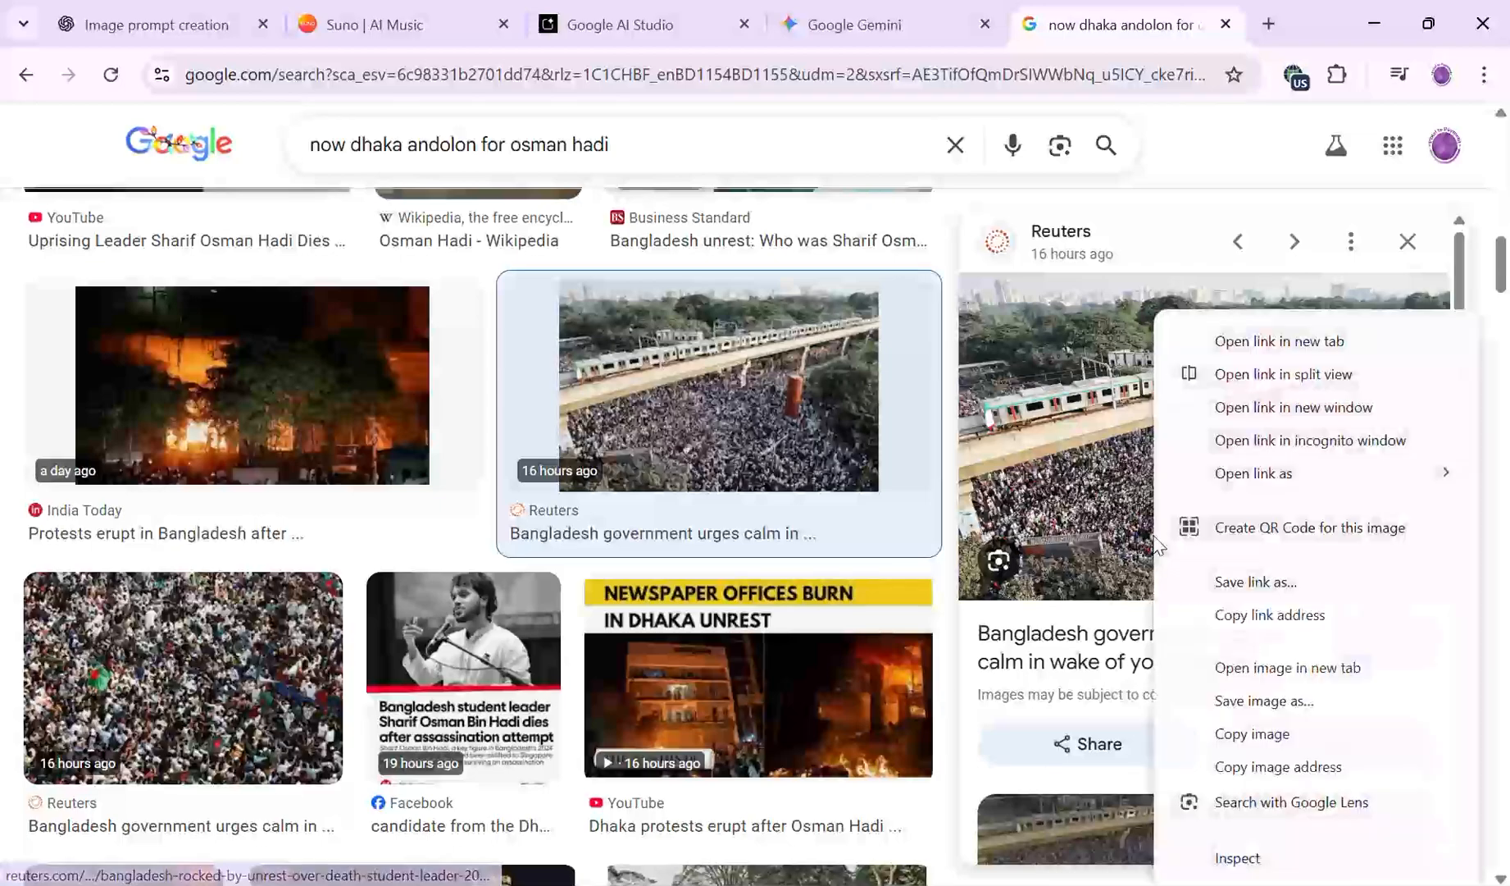
pyautogui.click(1248, 733)
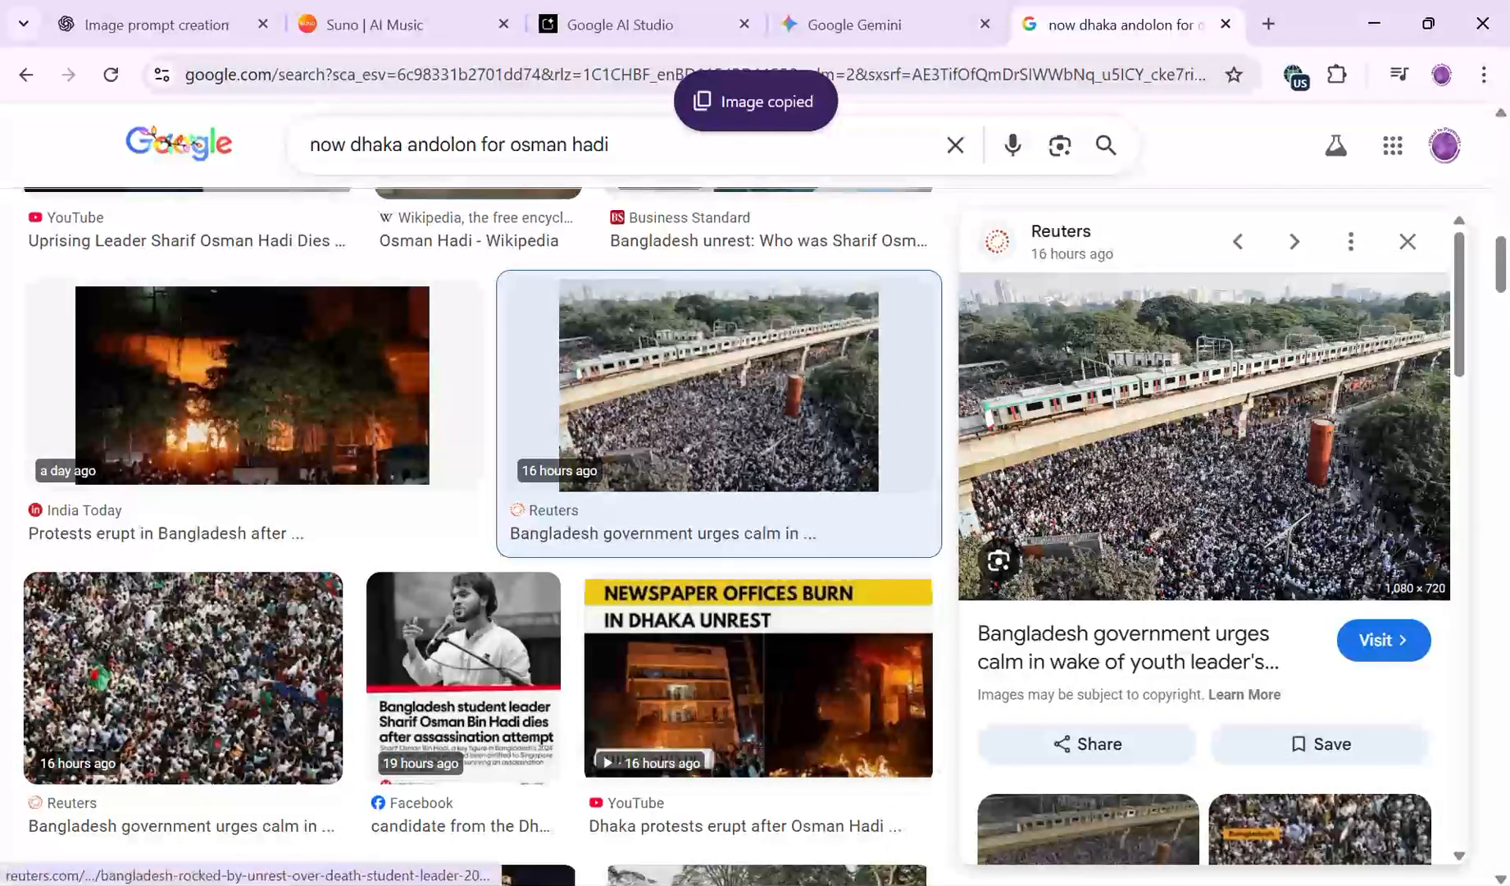
pyautogui.hotkey('alt', 'Tab')
pyautogui.hotkey('ctrl', 'v')
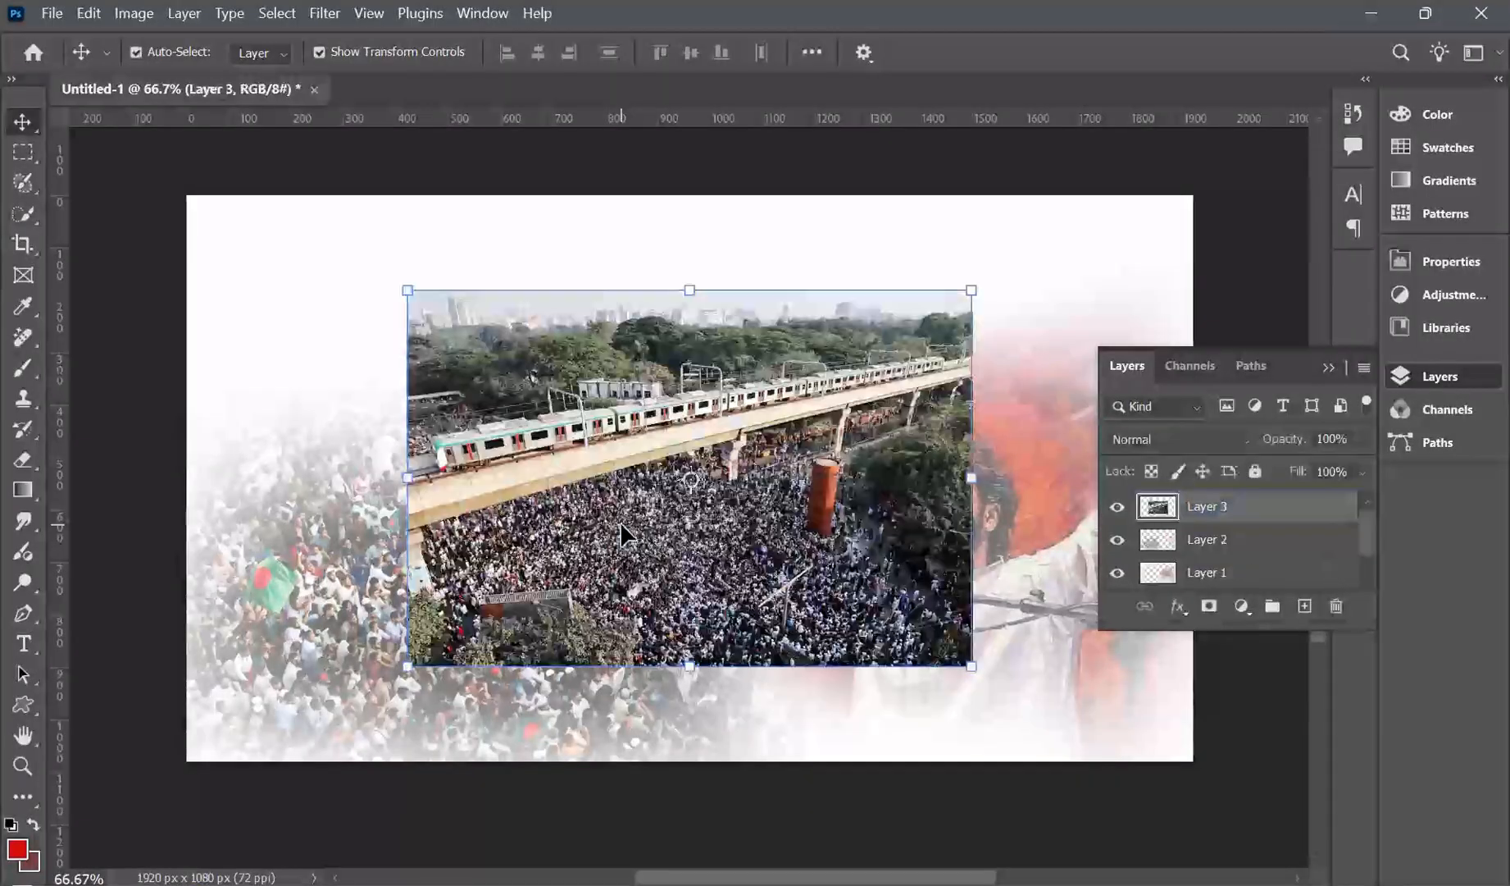
# Move the train photo to the canvas's upper-left corner and scale it to 177.78% so it spans the canvas width
pyautogui.moveTo(861, 453); pyautogui.dragTo(645, 358)
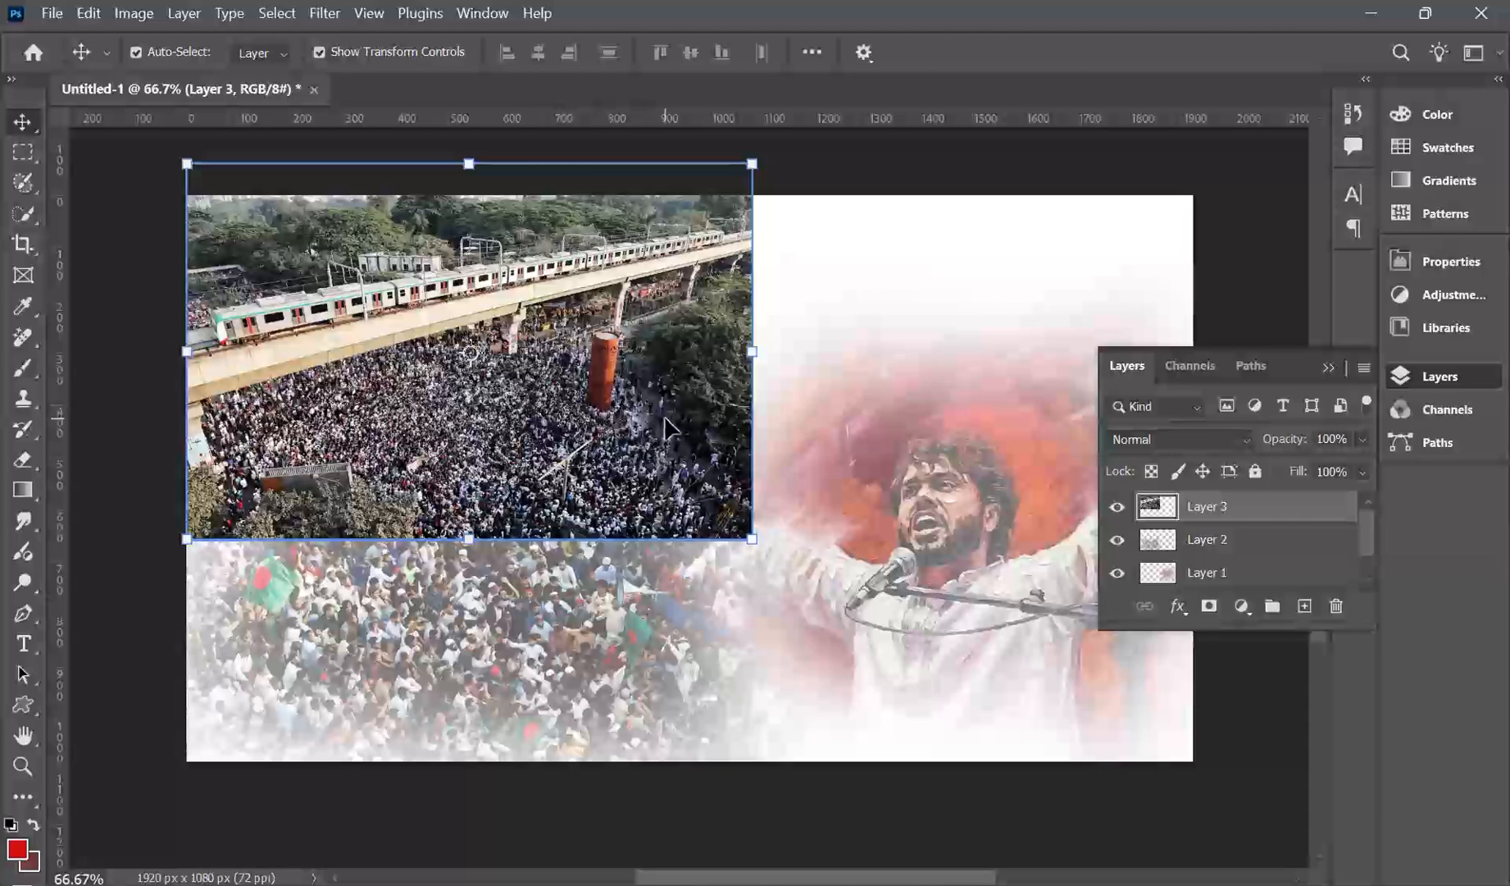
pyautogui.moveTo(755, 363); pyautogui.dragTo(1193, 405)
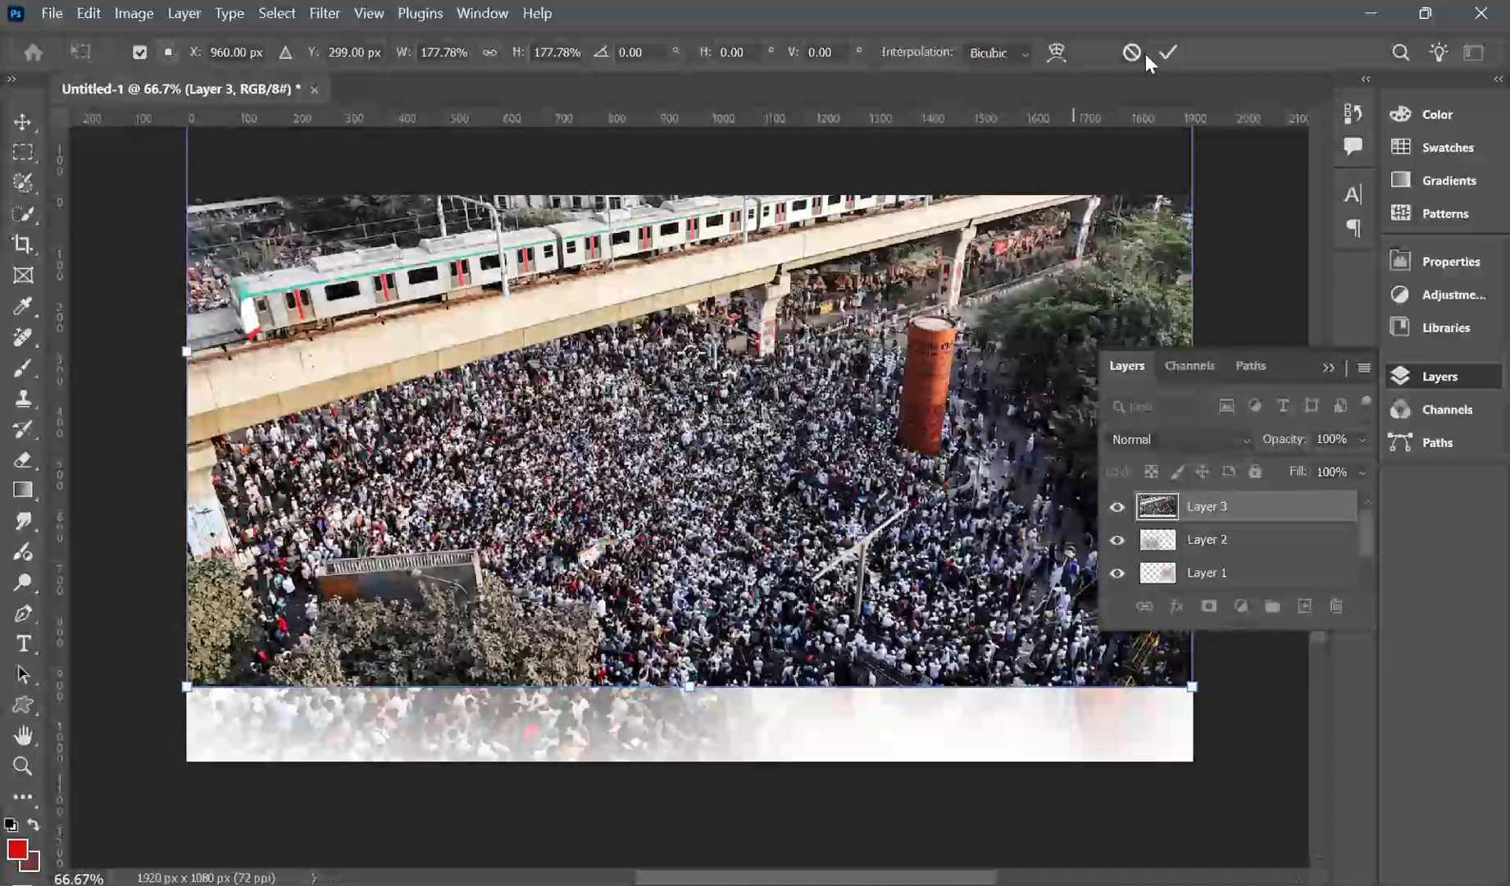
pyautogui.click(1169, 52)
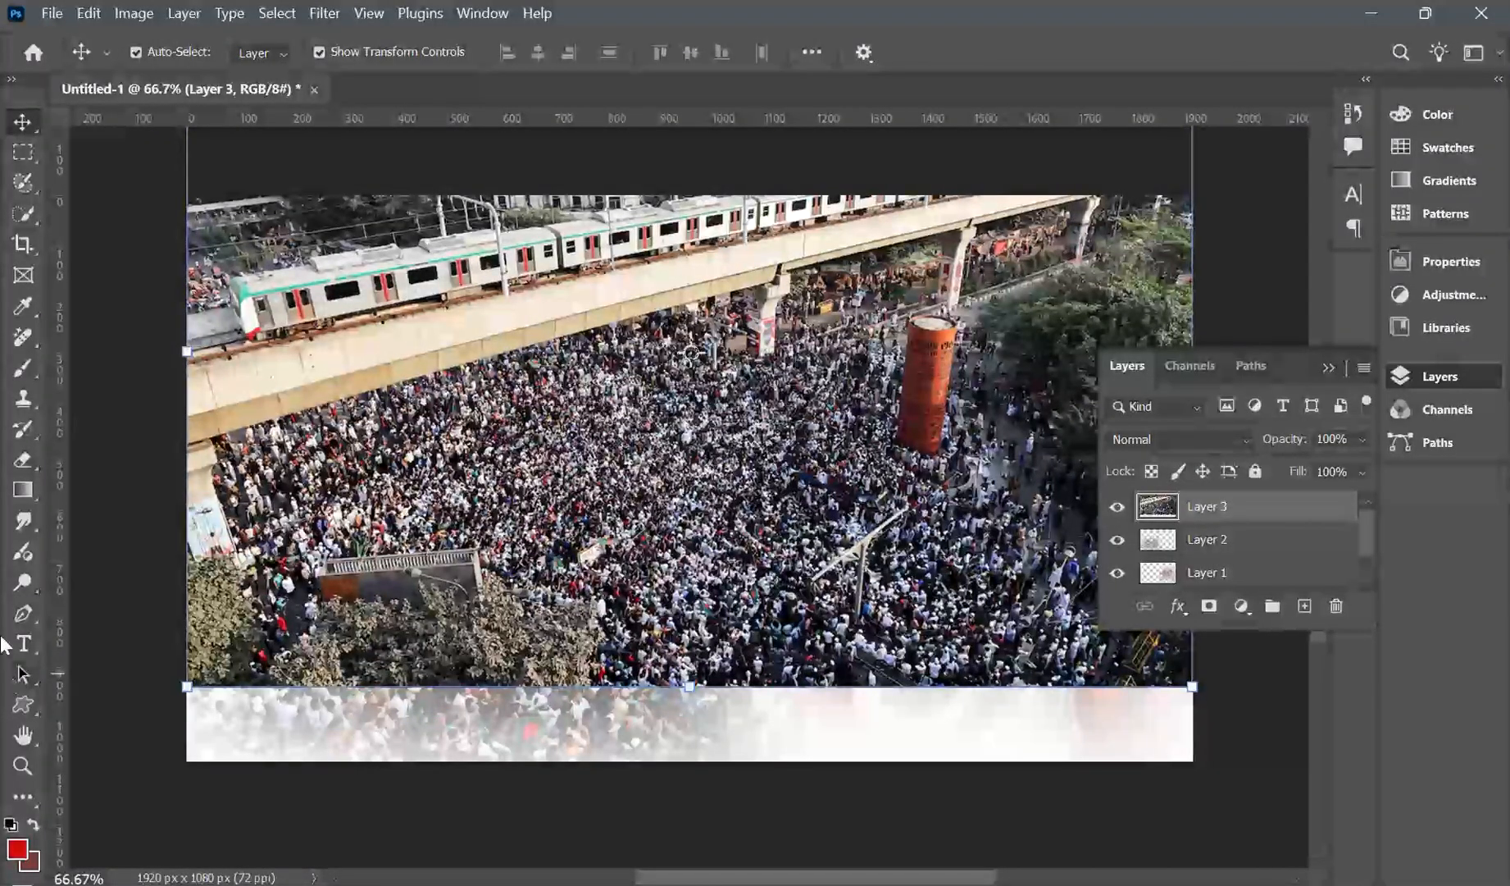
# Erase the train photo's lower edge and the area over the painted figure, raising the Eraser's opacity from 36% to 100%
pyautogui.click(23, 460)
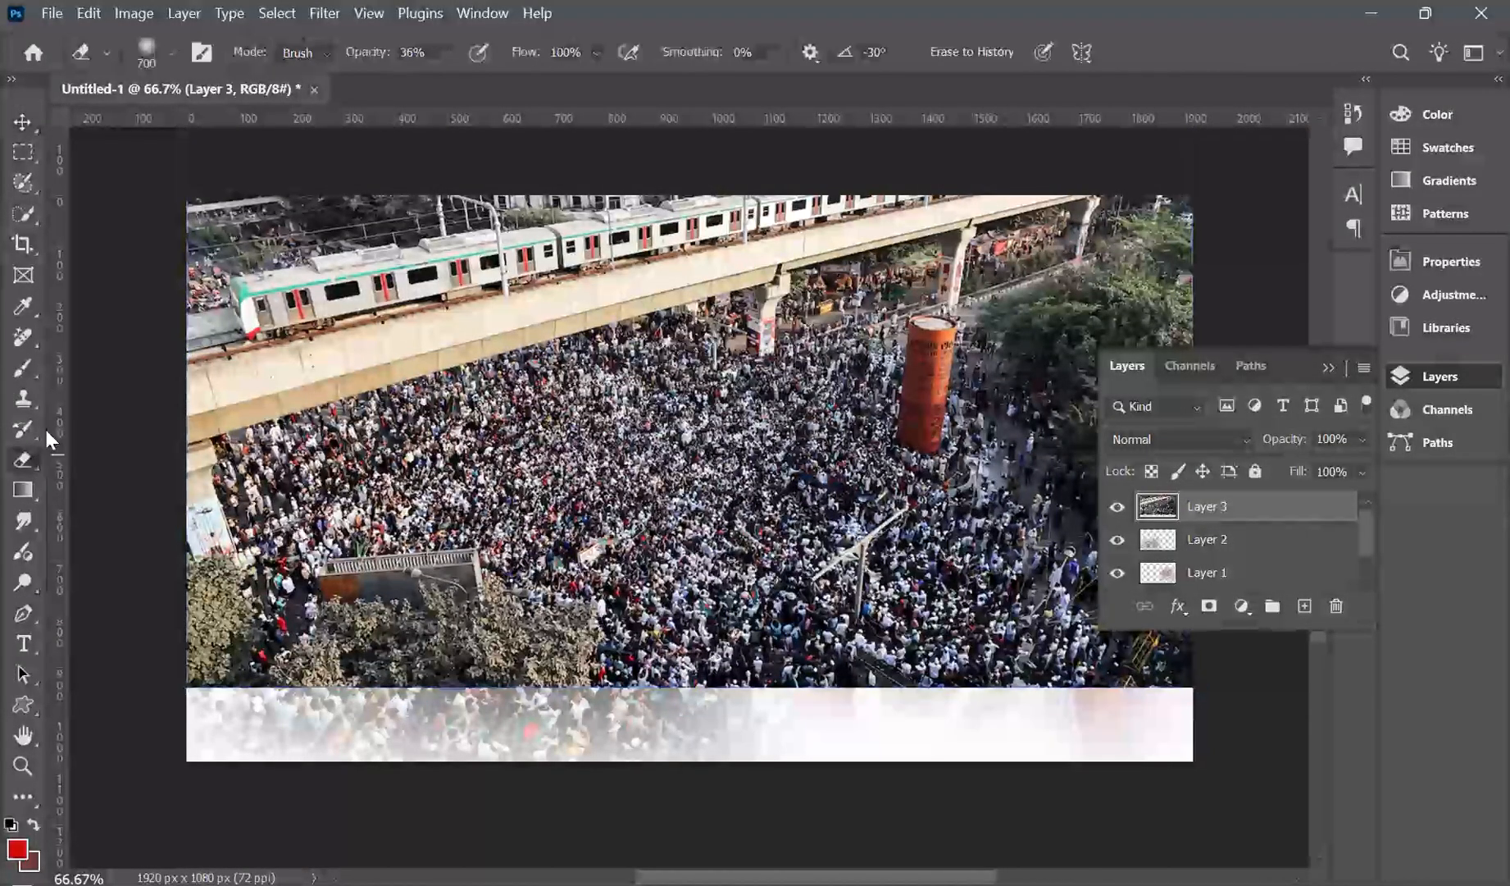
pyautogui.moveTo(304, 701)
pyautogui.mouseDown()
pyautogui.moveTo(278, 724)
pyautogui.moveTo(508, 769)
pyautogui.moveTo(191, 749)
pyautogui.moveTo(412, 792)
pyautogui.mouseUp()
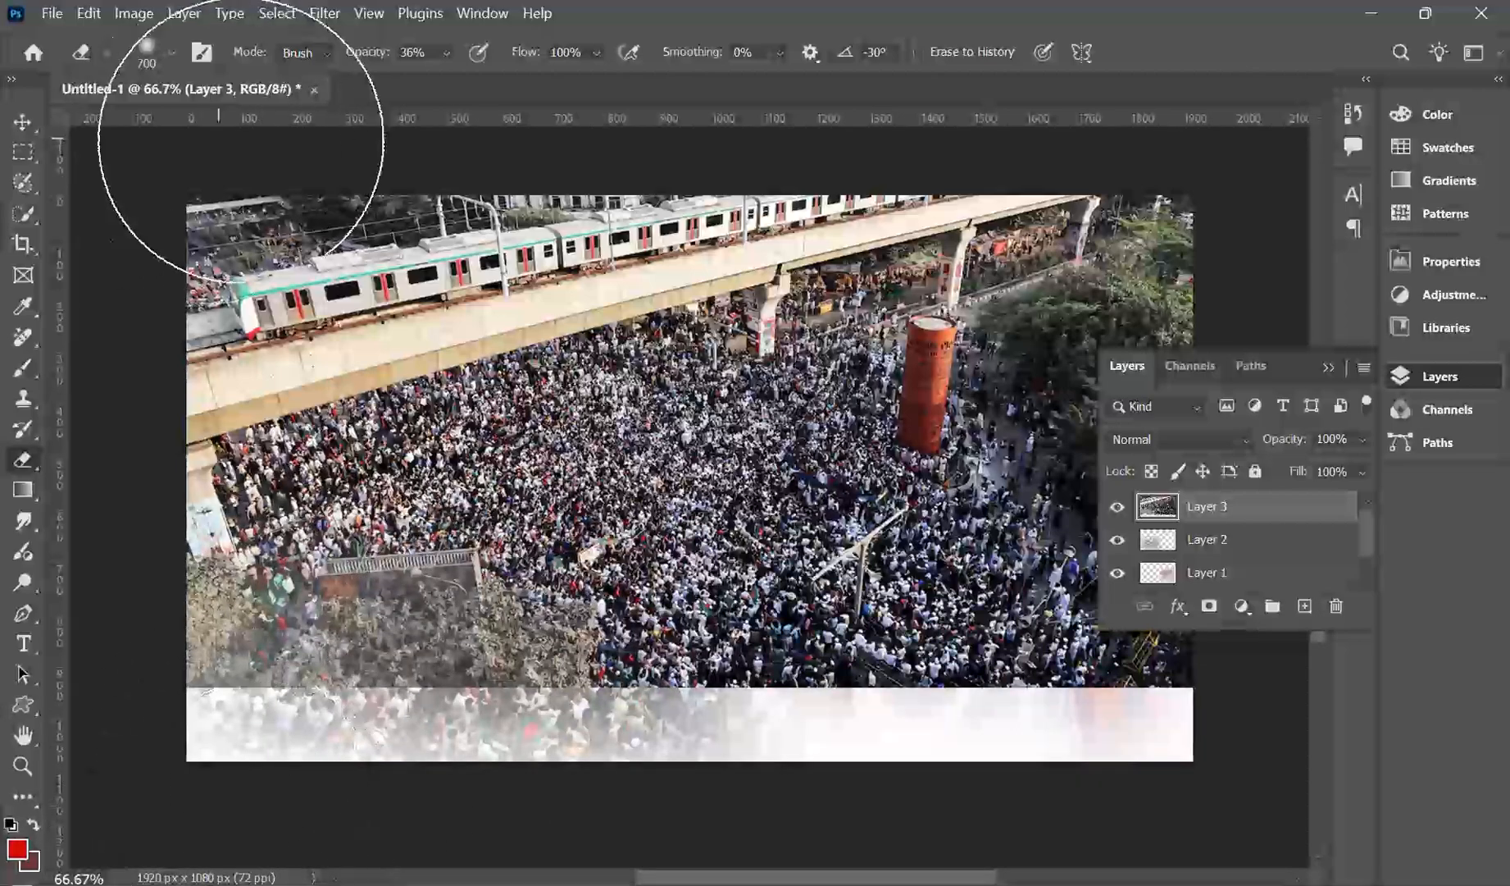
pyautogui.moveTo(463, 79); pyautogui.dragTo(535, 81)
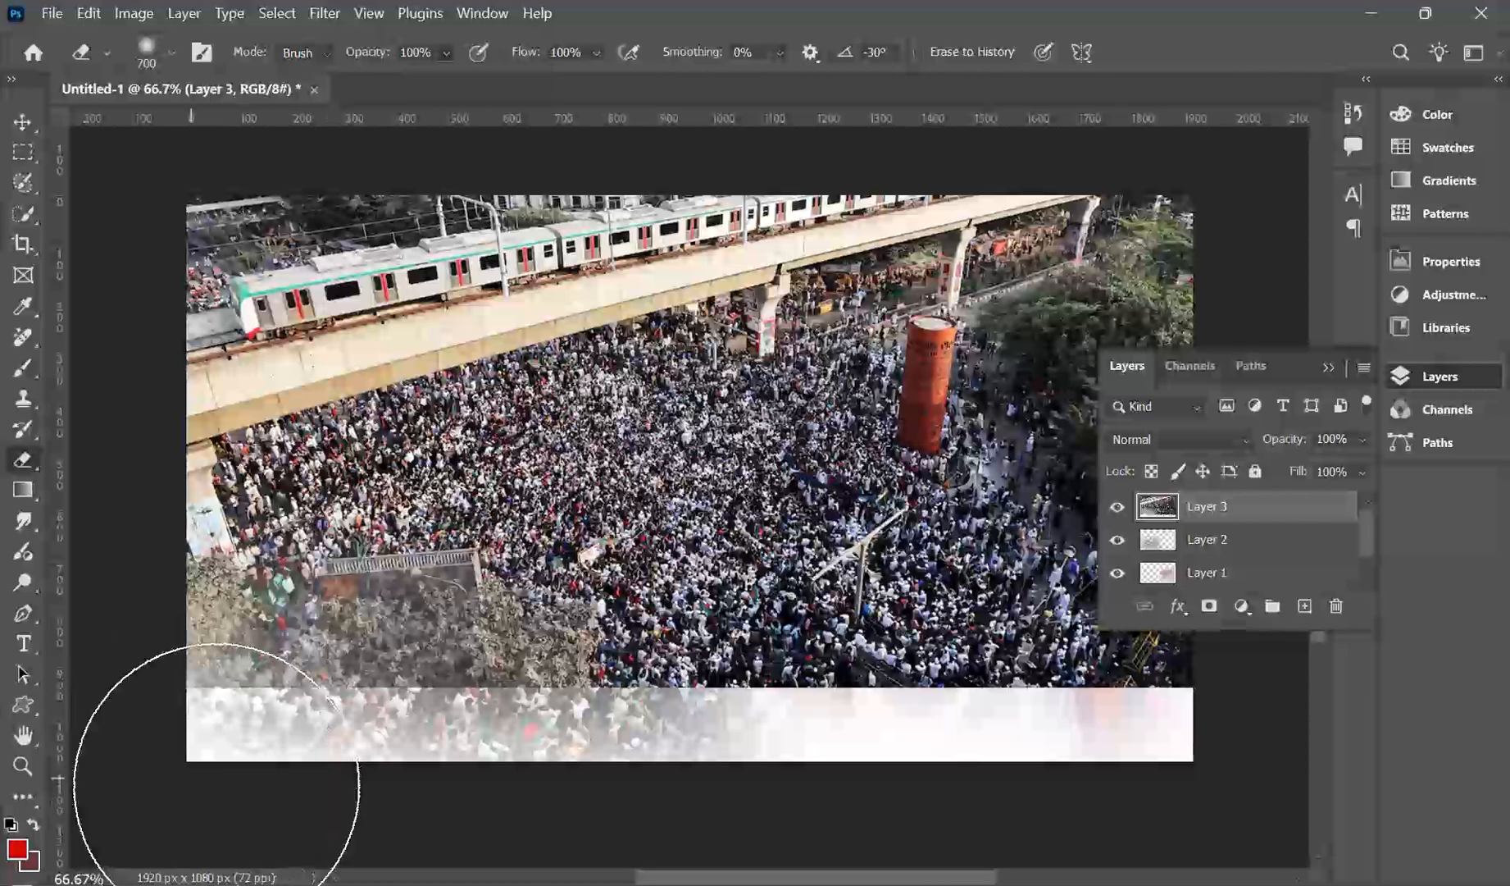
pyautogui.moveTo(354, 812)
pyautogui.mouseDown()
pyautogui.moveTo(442, 797)
pyautogui.moveTo(376, 794)
pyautogui.moveTo(568, 808)
pyautogui.moveTo(548, 801)
pyautogui.moveTo(394, 830)
pyautogui.moveTo(601, 832)
pyautogui.moveTo(525, 838)
pyautogui.moveTo(1025, 774)
pyautogui.moveTo(1048, 793)
pyautogui.moveTo(808, 804)
pyautogui.moveTo(1044, 808)
pyautogui.moveTo(803, 821)
pyautogui.moveTo(945, 862)
pyautogui.moveTo(779, 811)
pyautogui.moveTo(1193, 806)
pyautogui.moveTo(543, 819)
pyautogui.moveTo(741, 809)
pyautogui.moveTo(772, 827)
pyautogui.moveTo(1044, 834)
pyautogui.moveTo(1227, 740)
pyautogui.mouseUp()
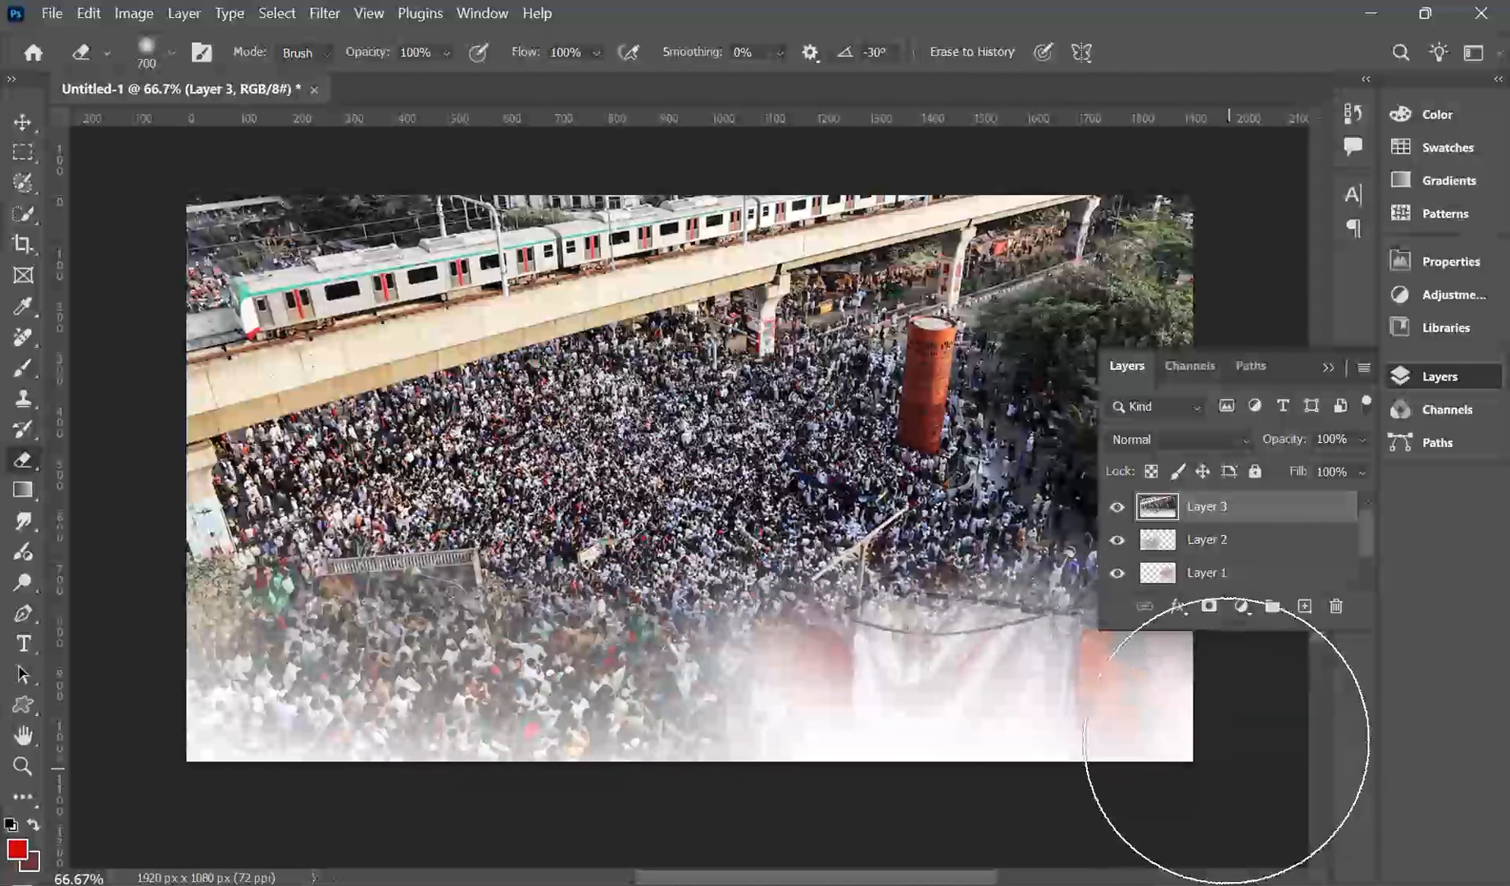
pyautogui.click(1328, 369)
pyautogui.moveTo(1011, 623)
pyautogui.mouseDown()
pyautogui.moveTo(998, 654)
pyautogui.moveTo(1000, 642)
pyautogui.moveTo(1113, 656)
pyautogui.moveTo(1113, 574)
pyautogui.moveTo(1140, 498)
pyautogui.moveTo(1198, 699)
pyautogui.moveTo(1095, 722)
pyautogui.moveTo(1047, 773)
pyautogui.moveTo(953, 722)
pyautogui.moveTo(965, 616)
pyautogui.moveTo(946, 544)
pyautogui.moveTo(893, 574)
pyautogui.moveTo(997, 609)
pyautogui.moveTo(1059, 525)
pyautogui.moveTo(955, 563)
pyautogui.moveTo(1193, 543)
pyautogui.moveTo(871, 403)
pyautogui.moveTo(871, 420)
pyautogui.moveTo(990, 519)
pyautogui.moveTo(1046, 640)
pyautogui.moveTo(897, 726)
pyautogui.moveTo(823, 585)
pyautogui.moveTo(884, 525)
pyautogui.moveTo(910, 607)
pyautogui.mouseUp()
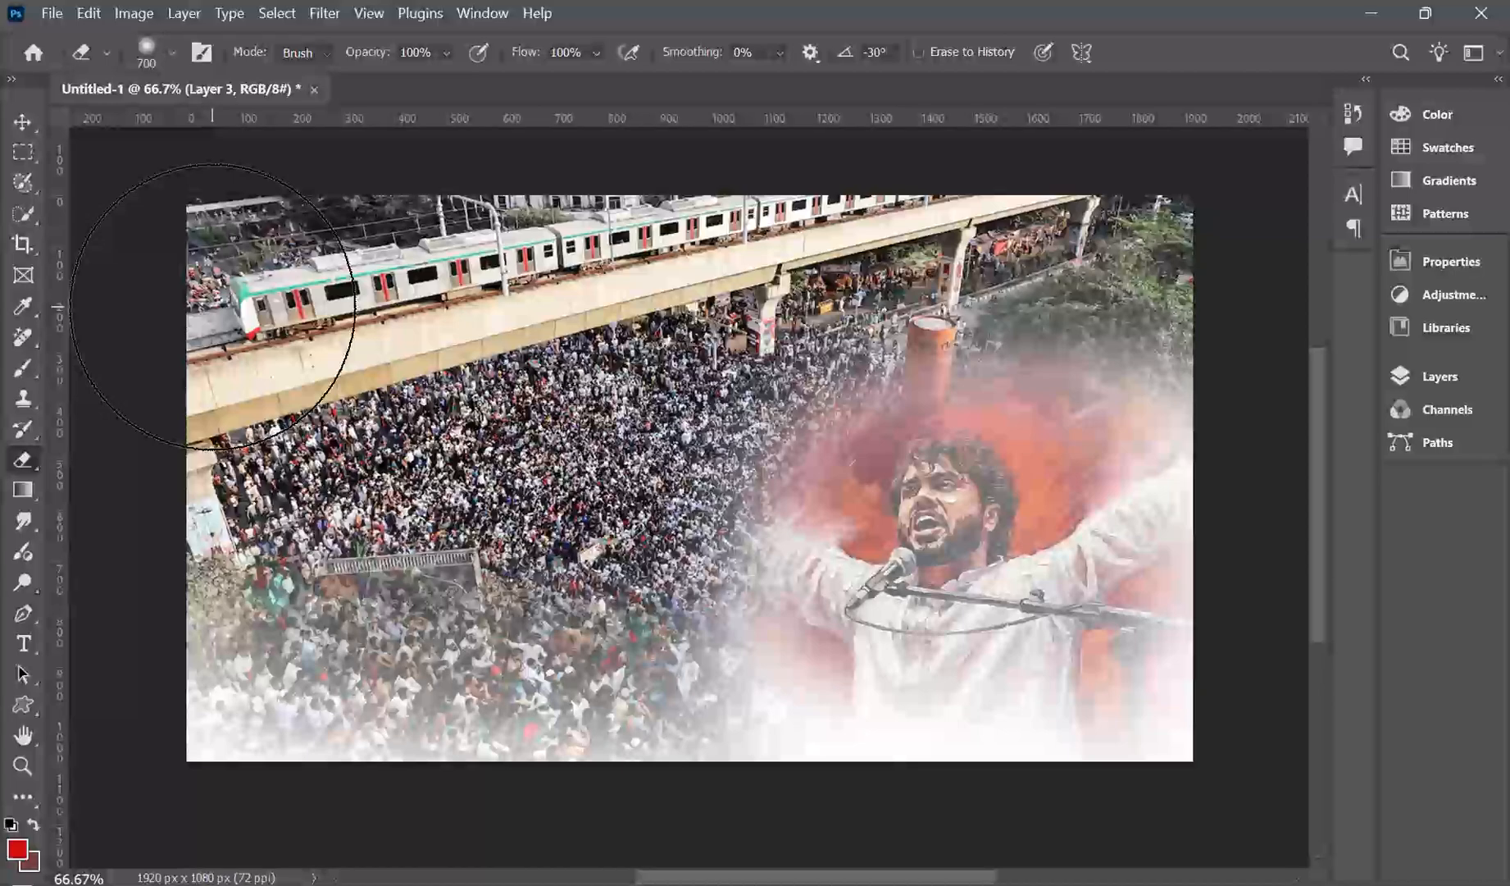
# Extend the train photo down to the canvas's bottom edge and enlarge it to 145.59%
pyautogui.press('v')
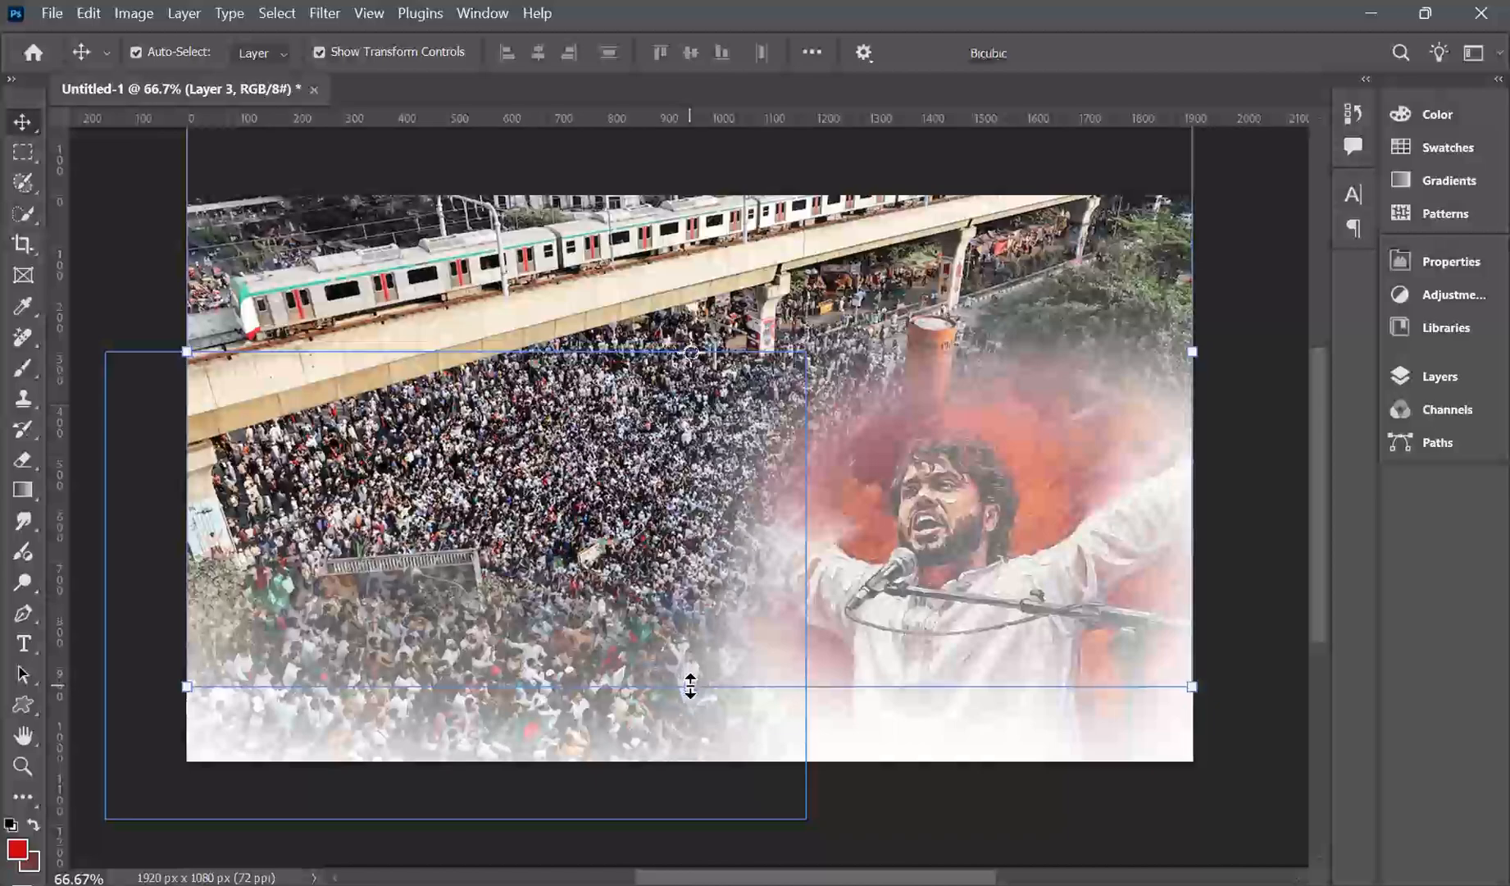
pyautogui.moveTo(690, 686); pyautogui.dragTo(711, 761)
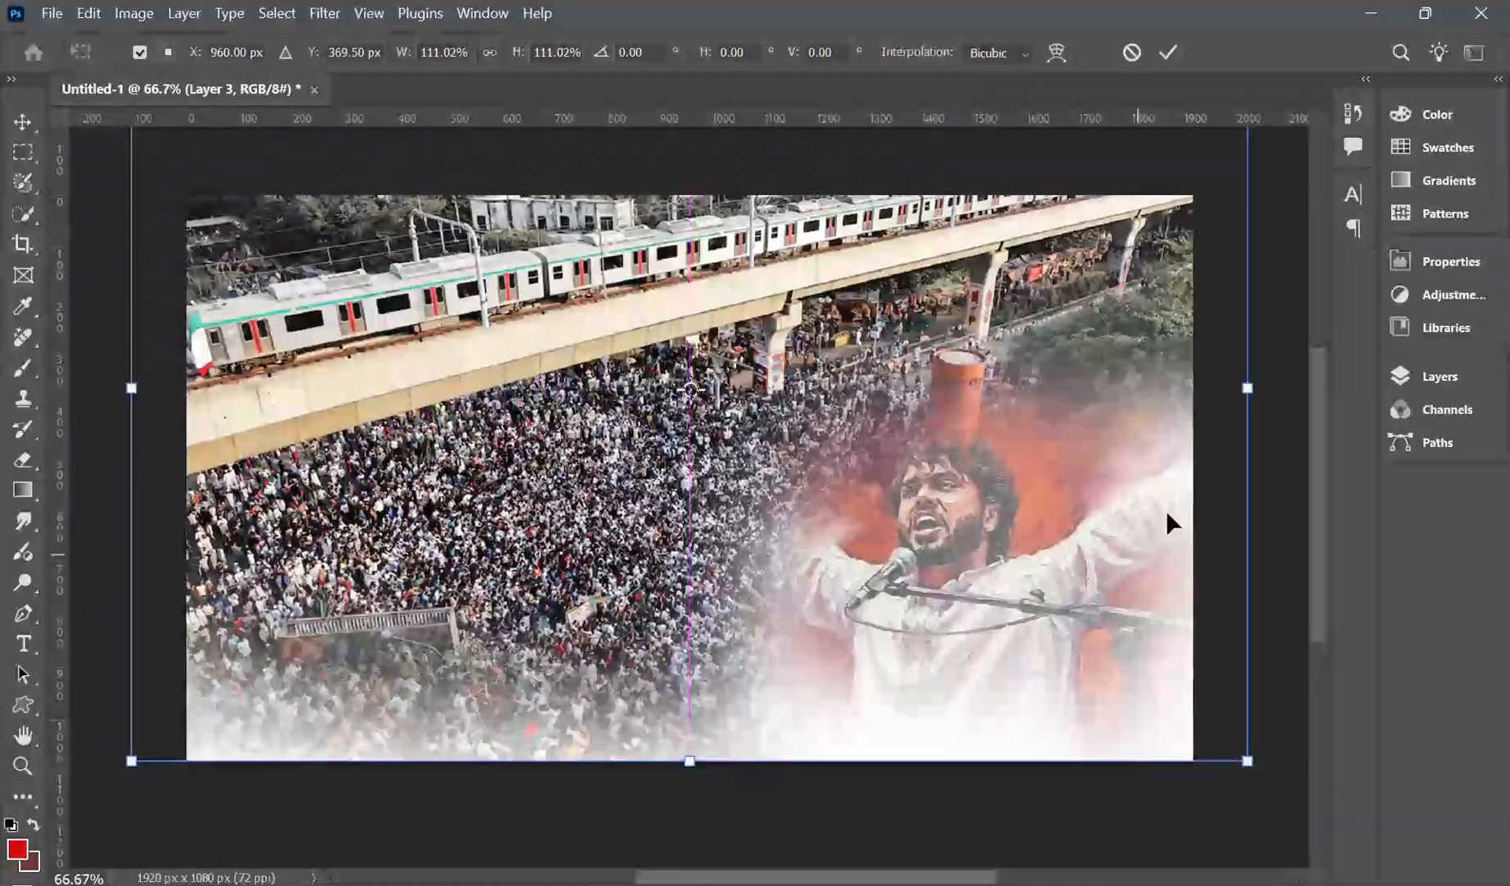
pyautogui.moveTo(1248, 389); pyautogui.dragTo(1059, 391)
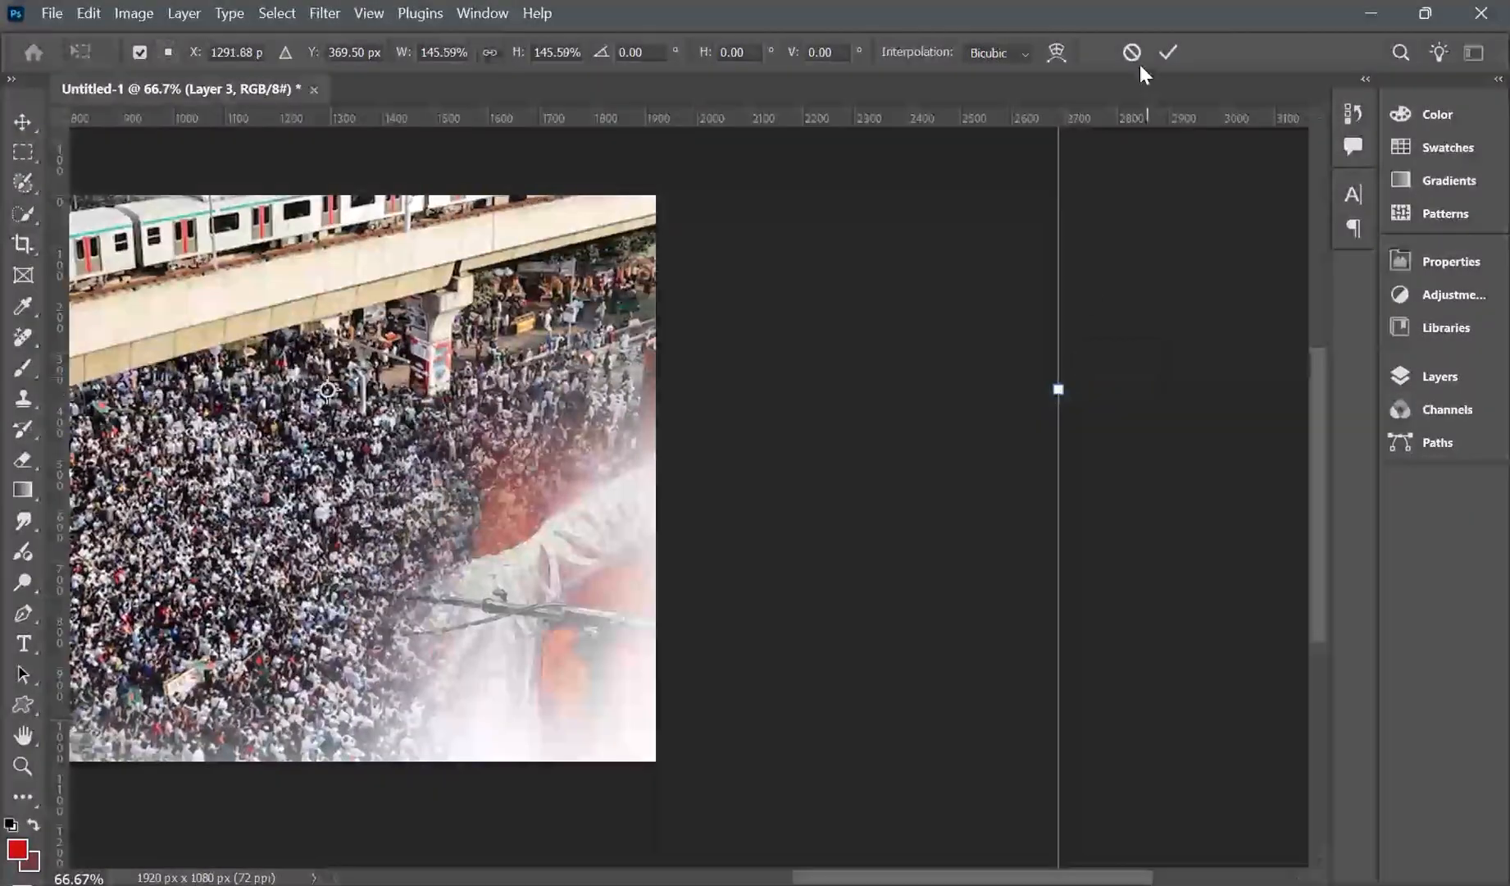
pyautogui.click(1168, 50)
pyautogui.hscroll(-2, 1079, 428)
pyautogui.hscroll(5, 1079, 427)
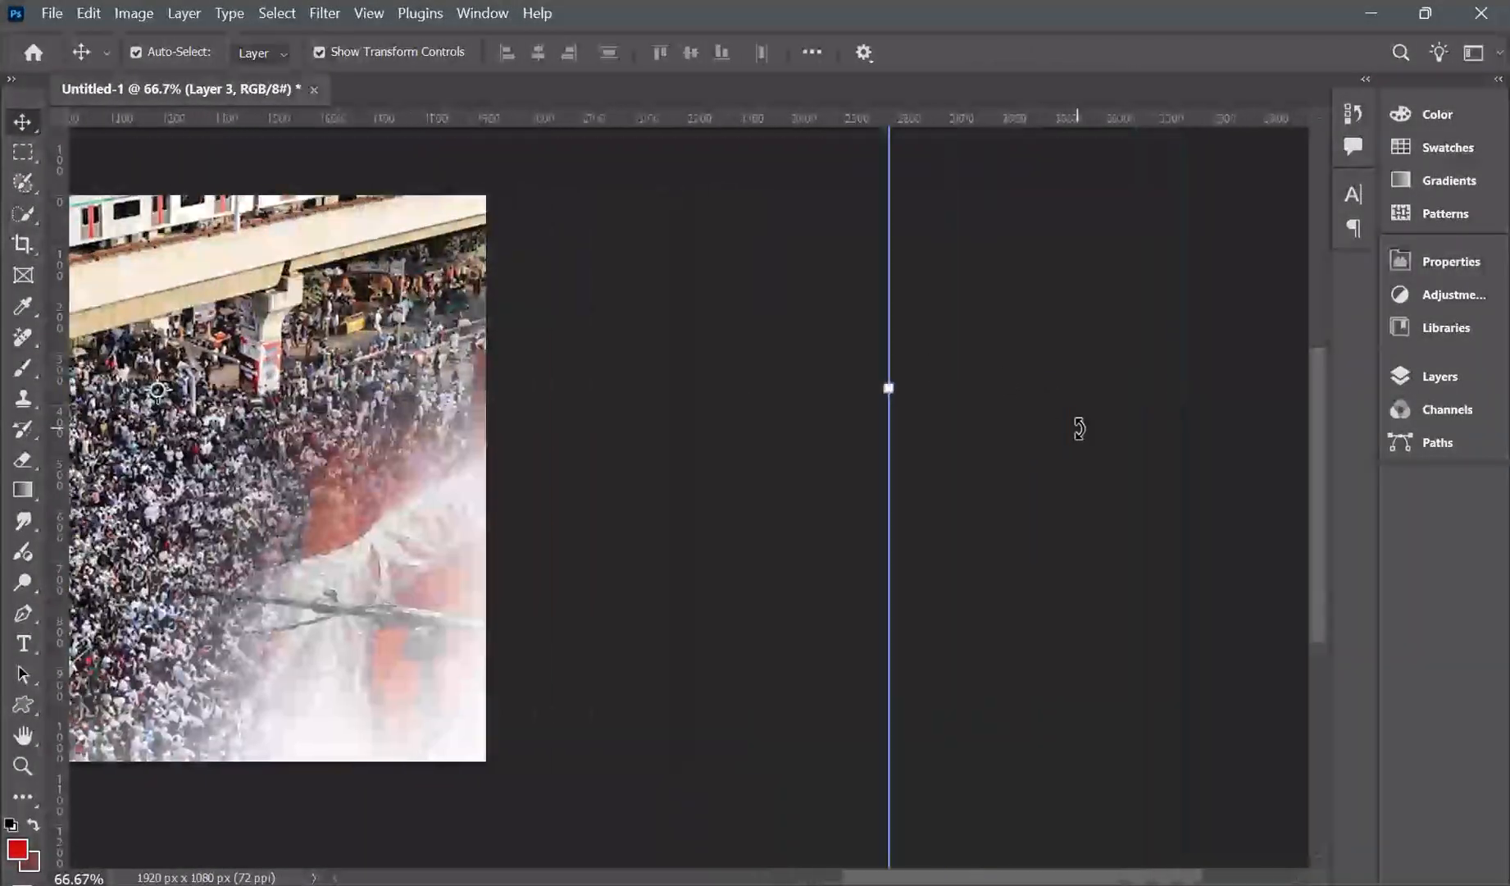
# Erase the enlarged train photo along the canvas's lower edge and over the painted figure at 100% Eraser opacity
pyautogui.hscroll(-12, 1079, 427)
pyautogui.hscroll(-2, 1076, 425)
pyautogui.hscroll(4, 1050, 447)
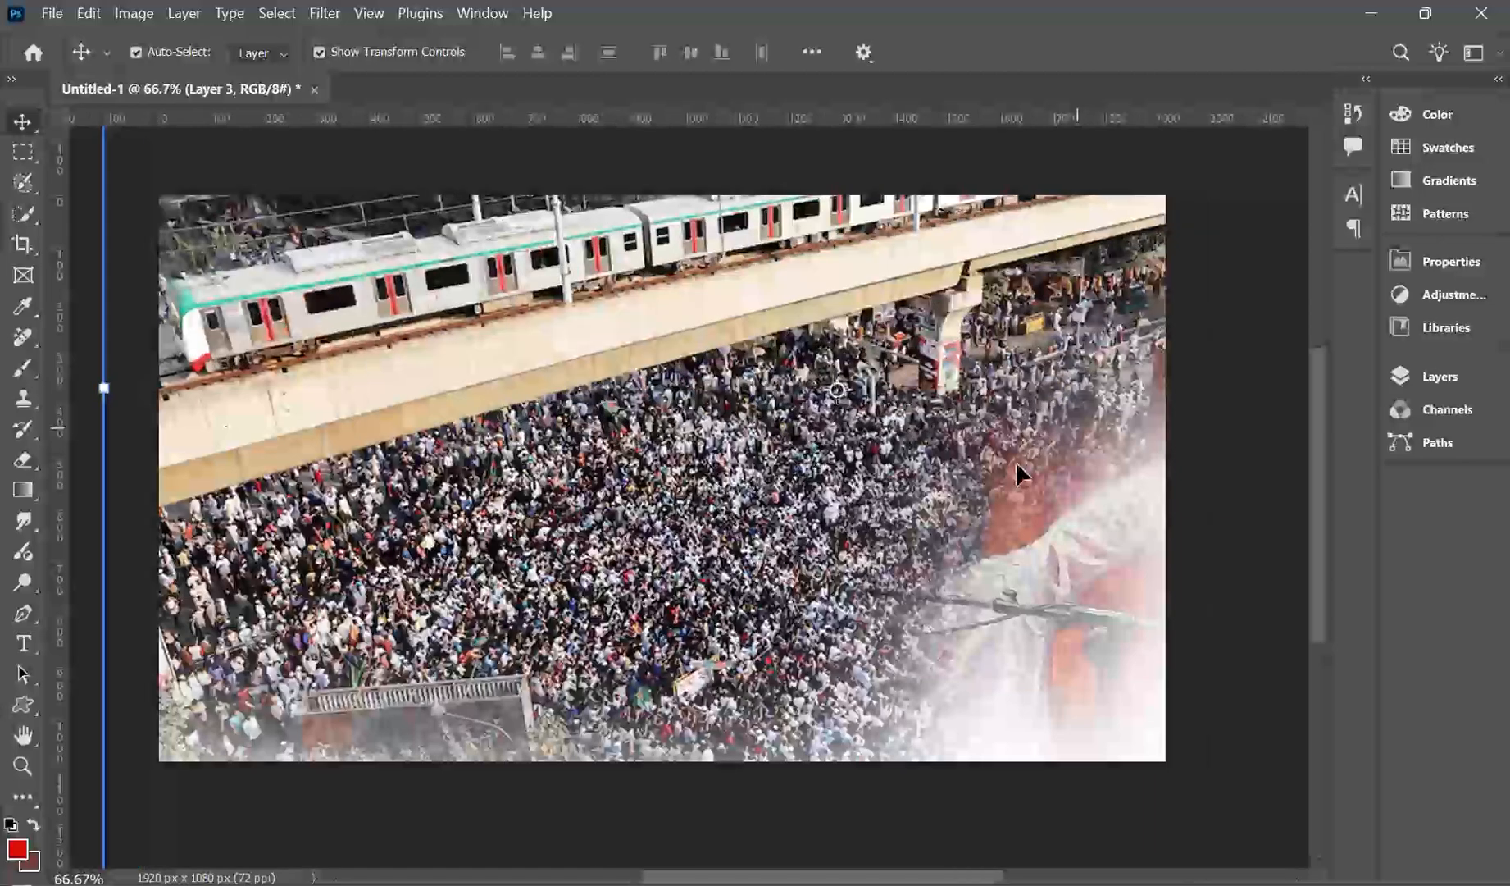
pyautogui.click(23, 460)
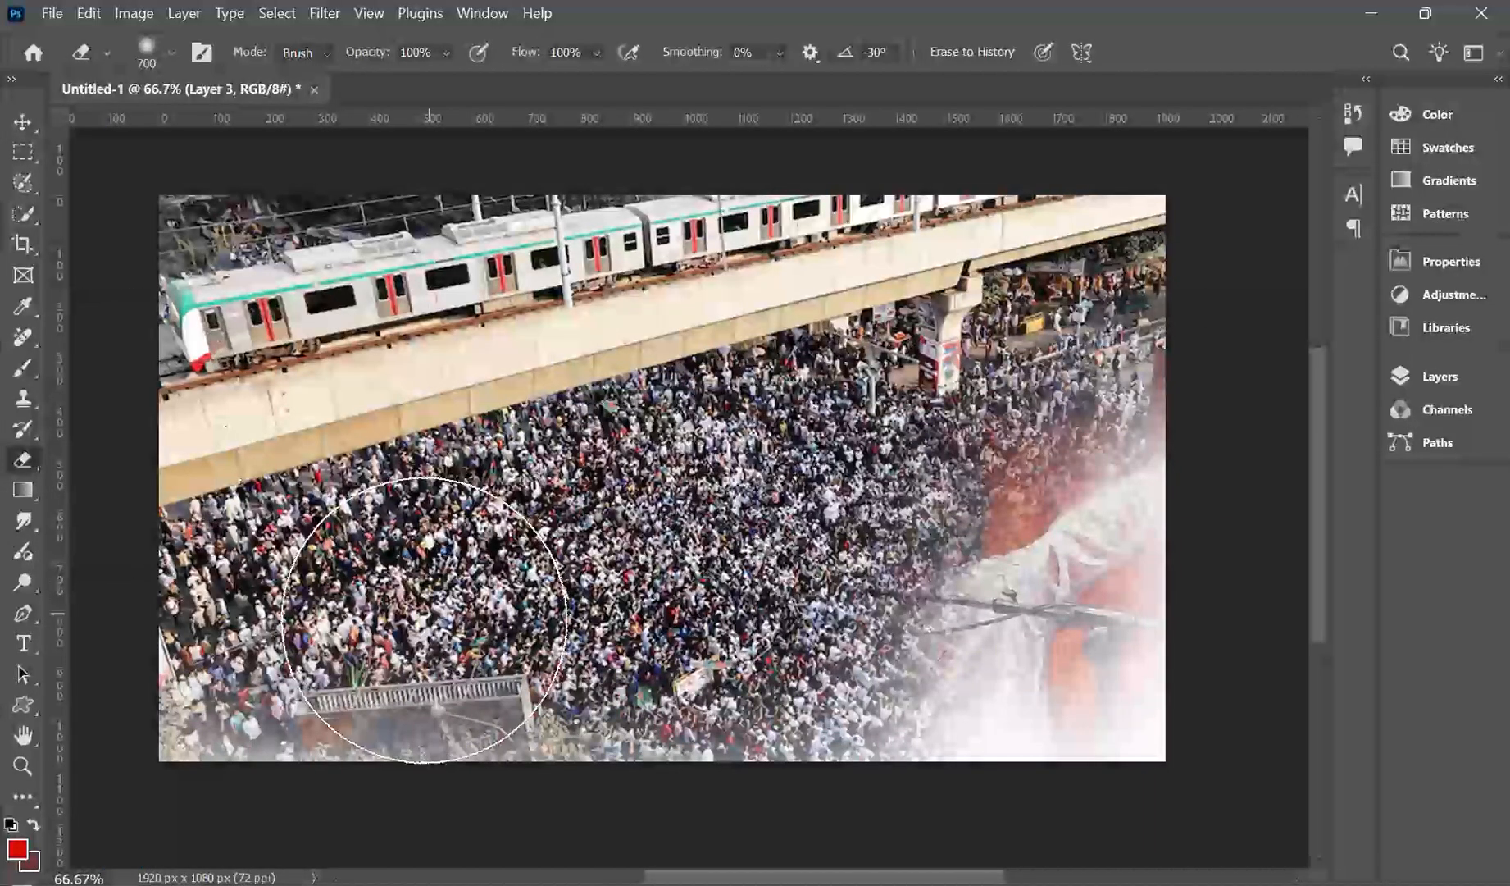
pyautogui.moveTo(270, 774)
pyautogui.mouseDown()
pyautogui.moveTo(201, 748)
pyautogui.moveTo(360, 744)
pyautogui.moveTo(444, 819)
pyautogui.moveTo(565, 767)
pyautogui.moveTo(733, 861)
pyautogui.moveTo(808, 785)
pyautogui.moveTo(906, 758)
pyautogui.moveTo(943, 580)
pyautogui.moveTo(942, 560)
pyautogui.moveTo(915, 560)
pyautogui.moveTo(913, 512)
pyautogui.mouseUp()
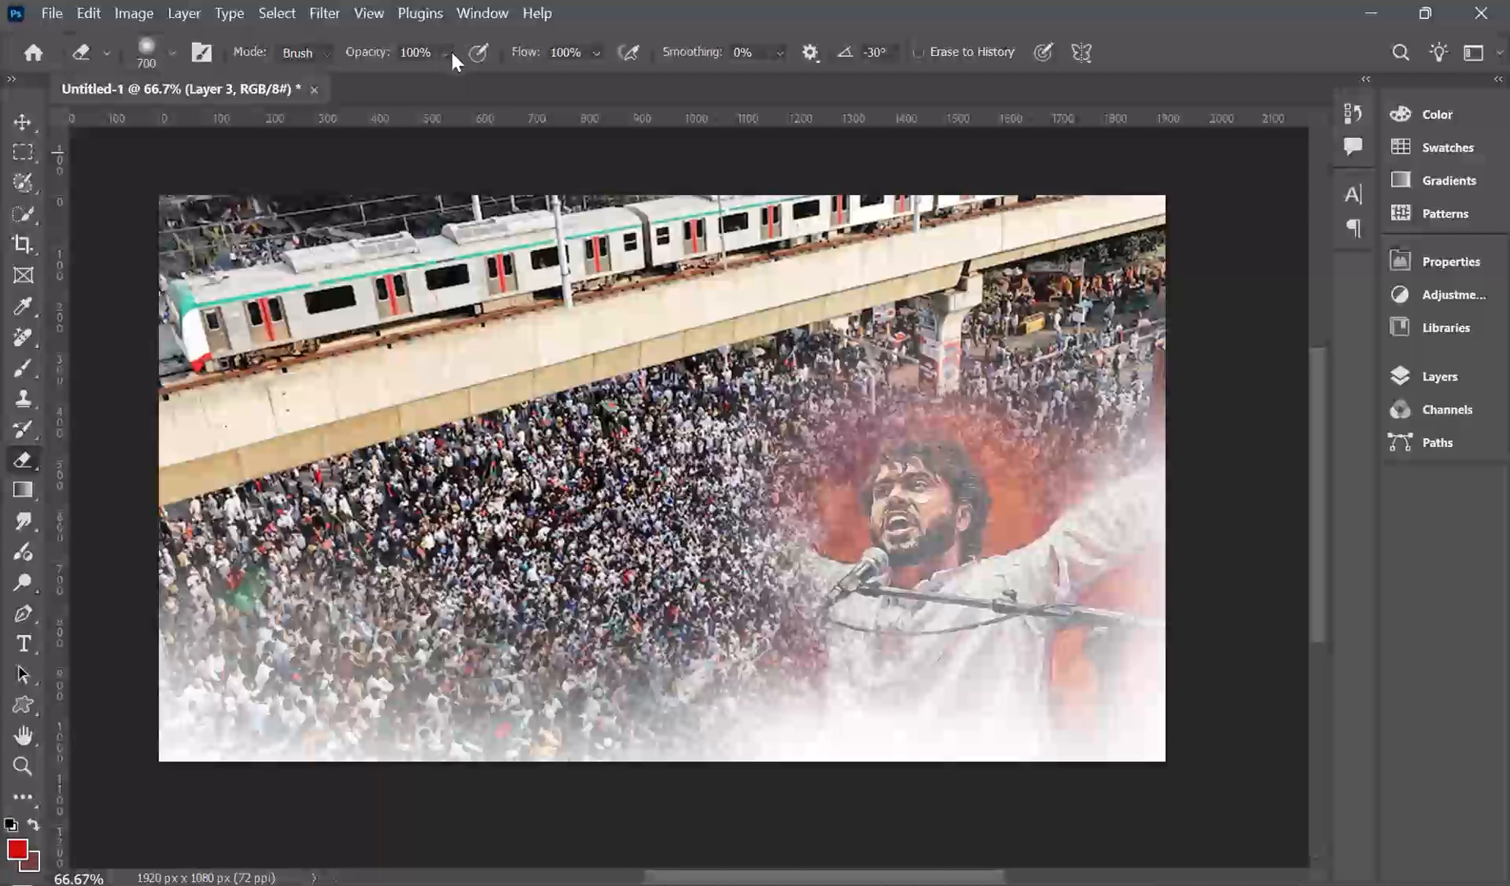
# Lower the Eraser's opacity to 42% and partially fade the train and crowd areas of the train photo
pyautogui.moveTo(450, 52); pyautogui.dragTo(425, 80)
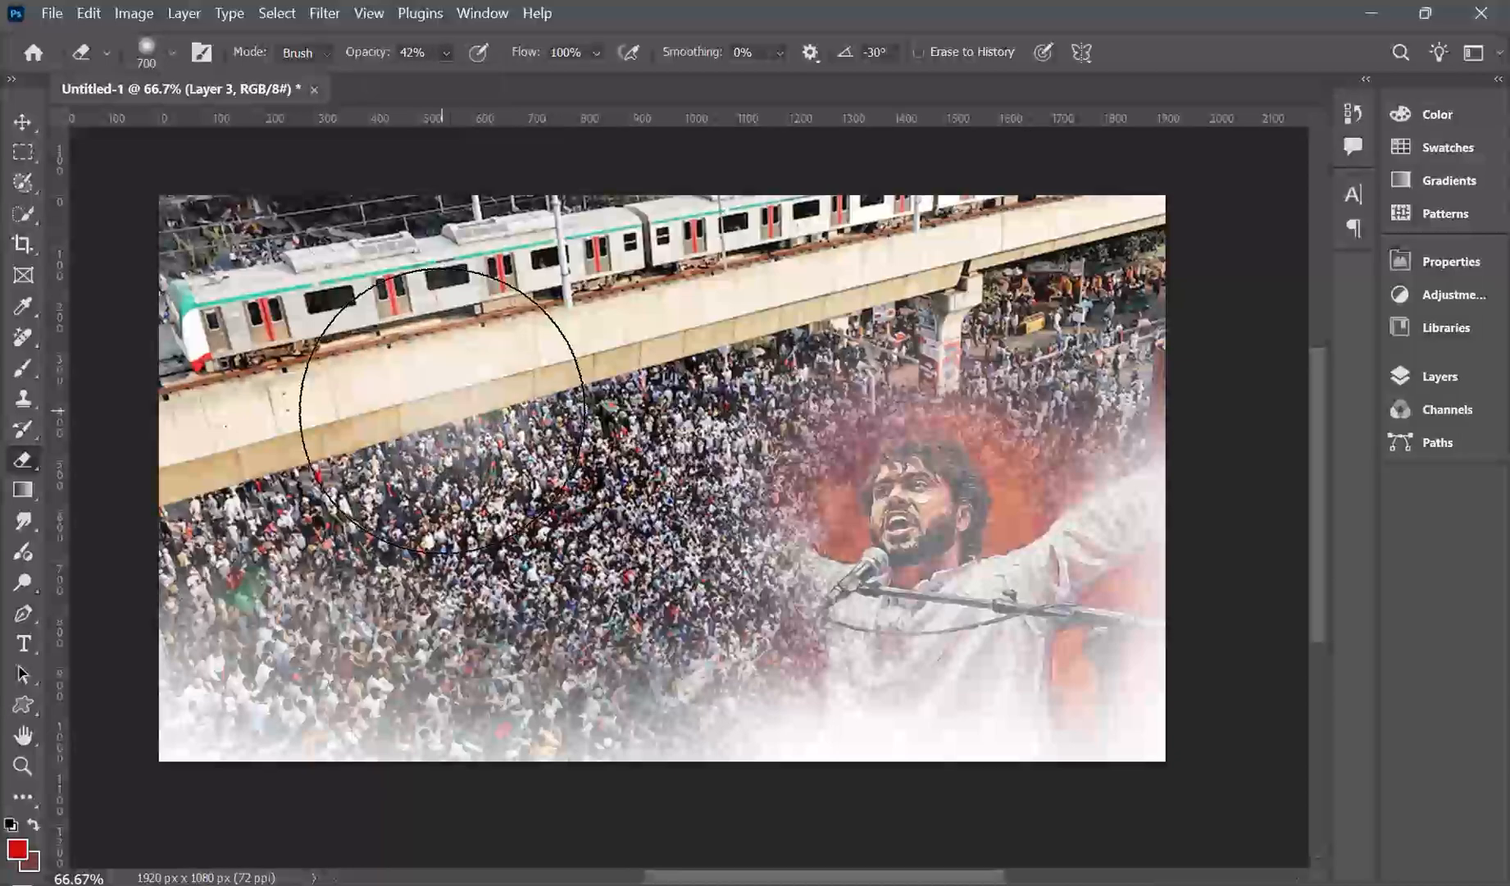
pyautogui.moveTo(170, 412)
pyautogui.mouseDown()
pyautogui.moveTo(897, 338)
pyautogui.moveTo(1084, 400)
pyautogui.moveTo(650, 381)
pyautogui.moveTo(1300, 319)
pyautogui.moveTo(672, 147)
pyautogui.moveTo(362, 231)
pyautogui.moveTo(221, 359)
pyautogui.moveTo(526, 693)
pyautogui.mouseUp()
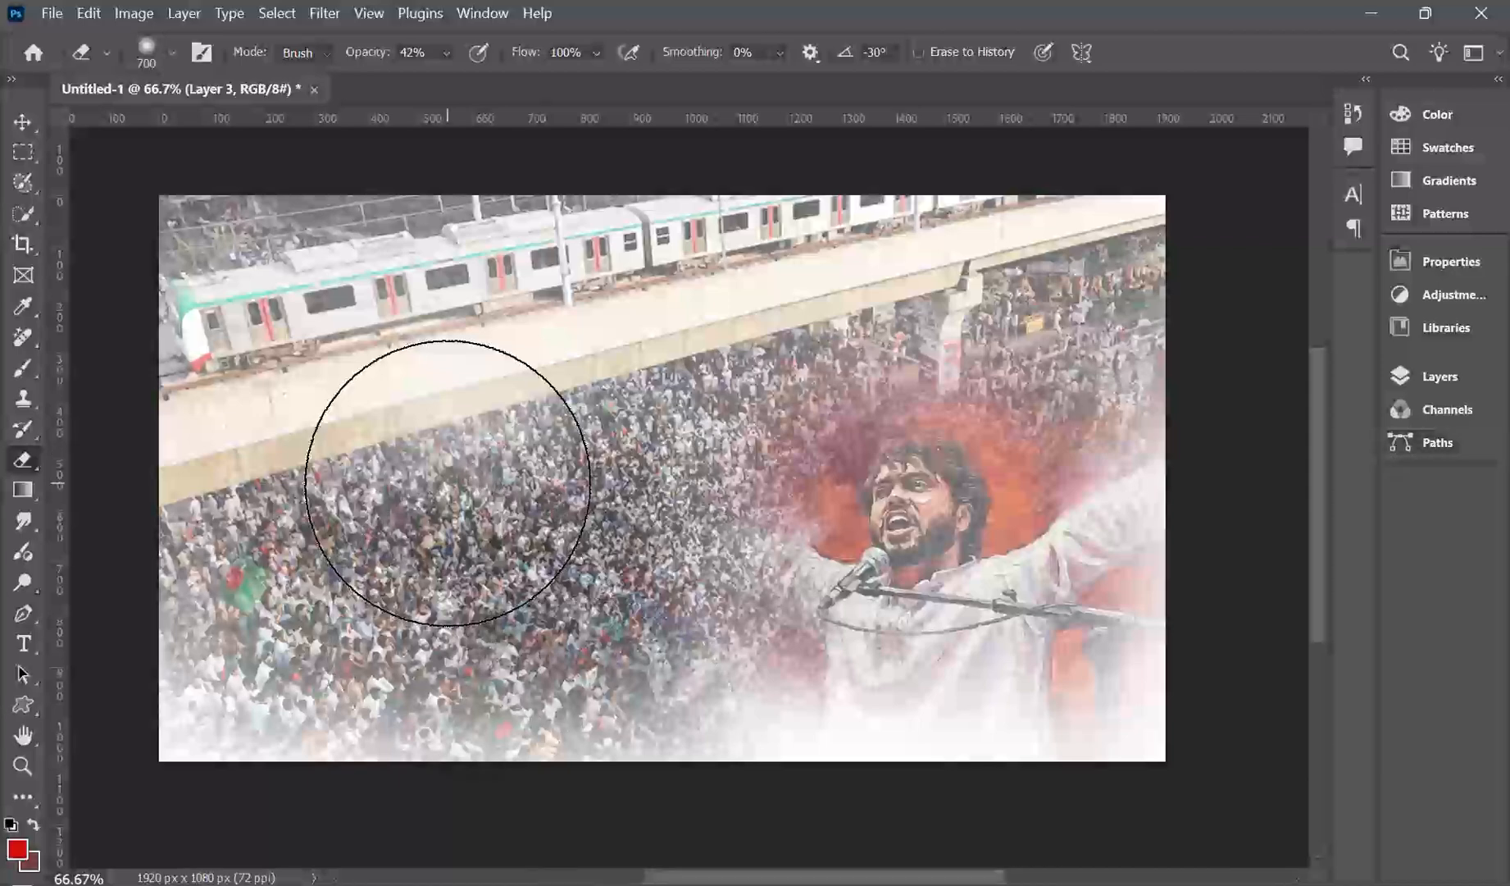
pyautogui.press('v')
pyautogui.moveTo(56, 137); pyautogui.dragTo(104, 144)
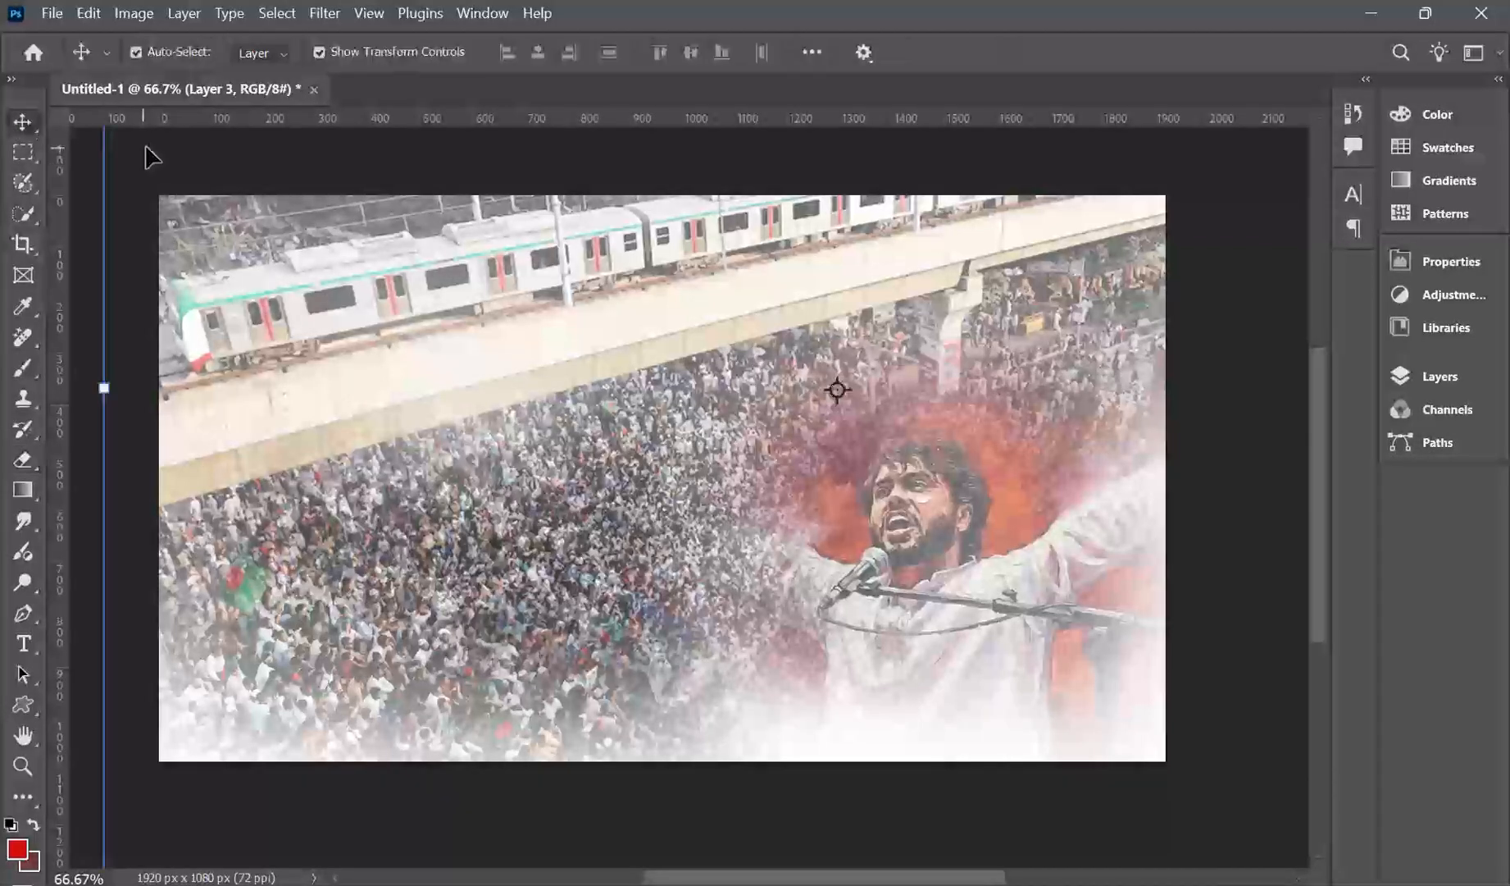
# Add a new layer above the train photo, fill it with the red foreground colour and set its opacity to 25%
pyautogui.click(1443, 377)
pyautogui.click(1204, 539)
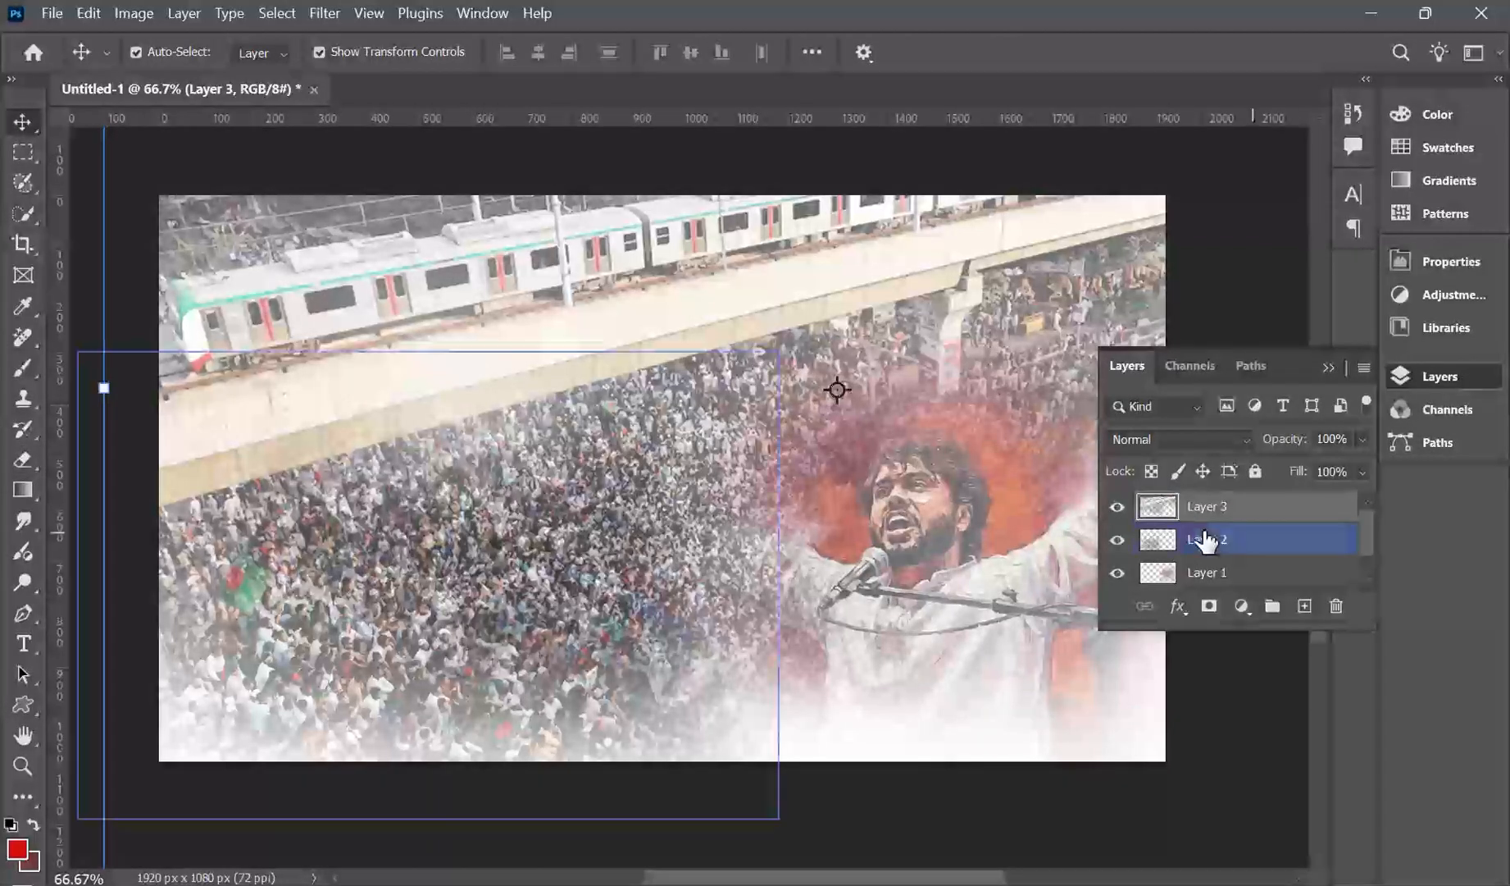
pyautogui.click(1205, 507)
pyautogui.moveTo(1211, 513); pyautogui.dragTo(1304, 609)
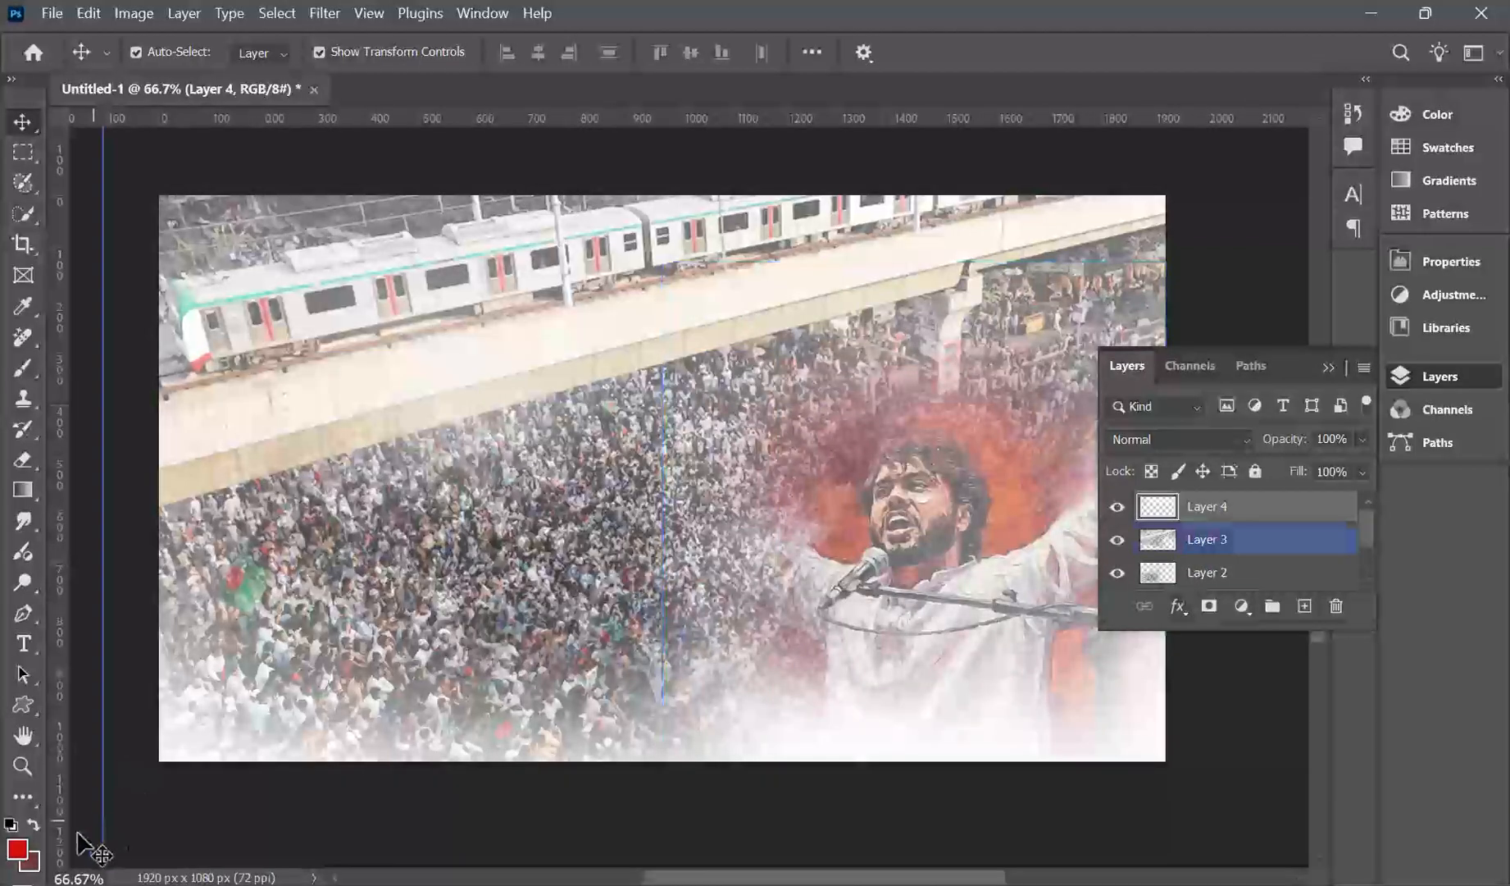
pyautogui.hotkey('alt', 'BackSpace')
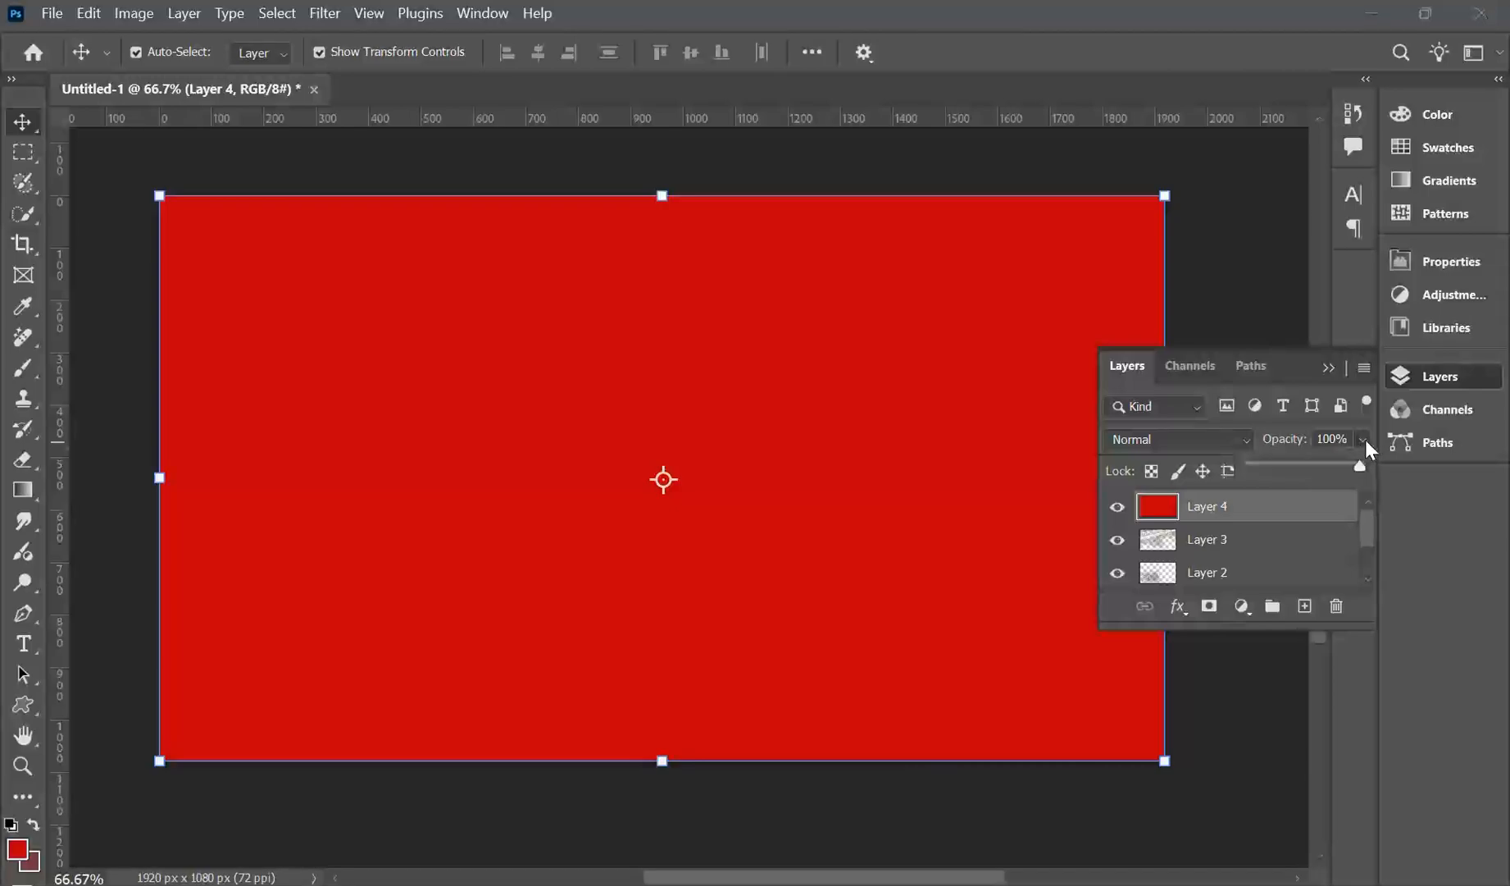
pyautogui.moveTo(1359, 466); pyautogui.dragTo(1279, 461)
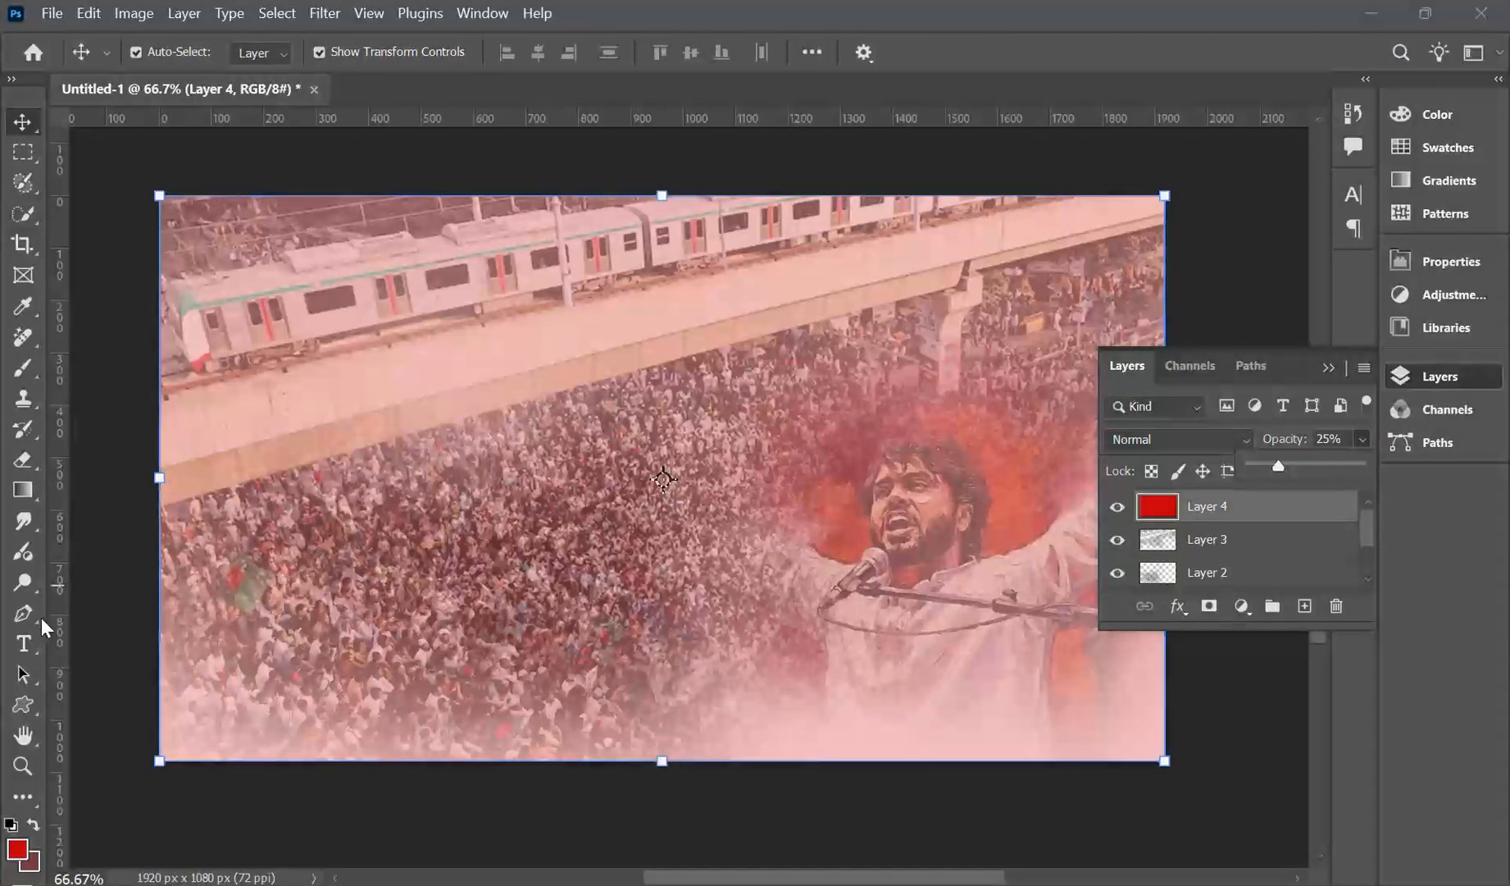
# Partially erase the red overlay over the painted figure and the crowd, undo the last erasing stroke, and deselect the layer
pyautogui.click(24, 460)
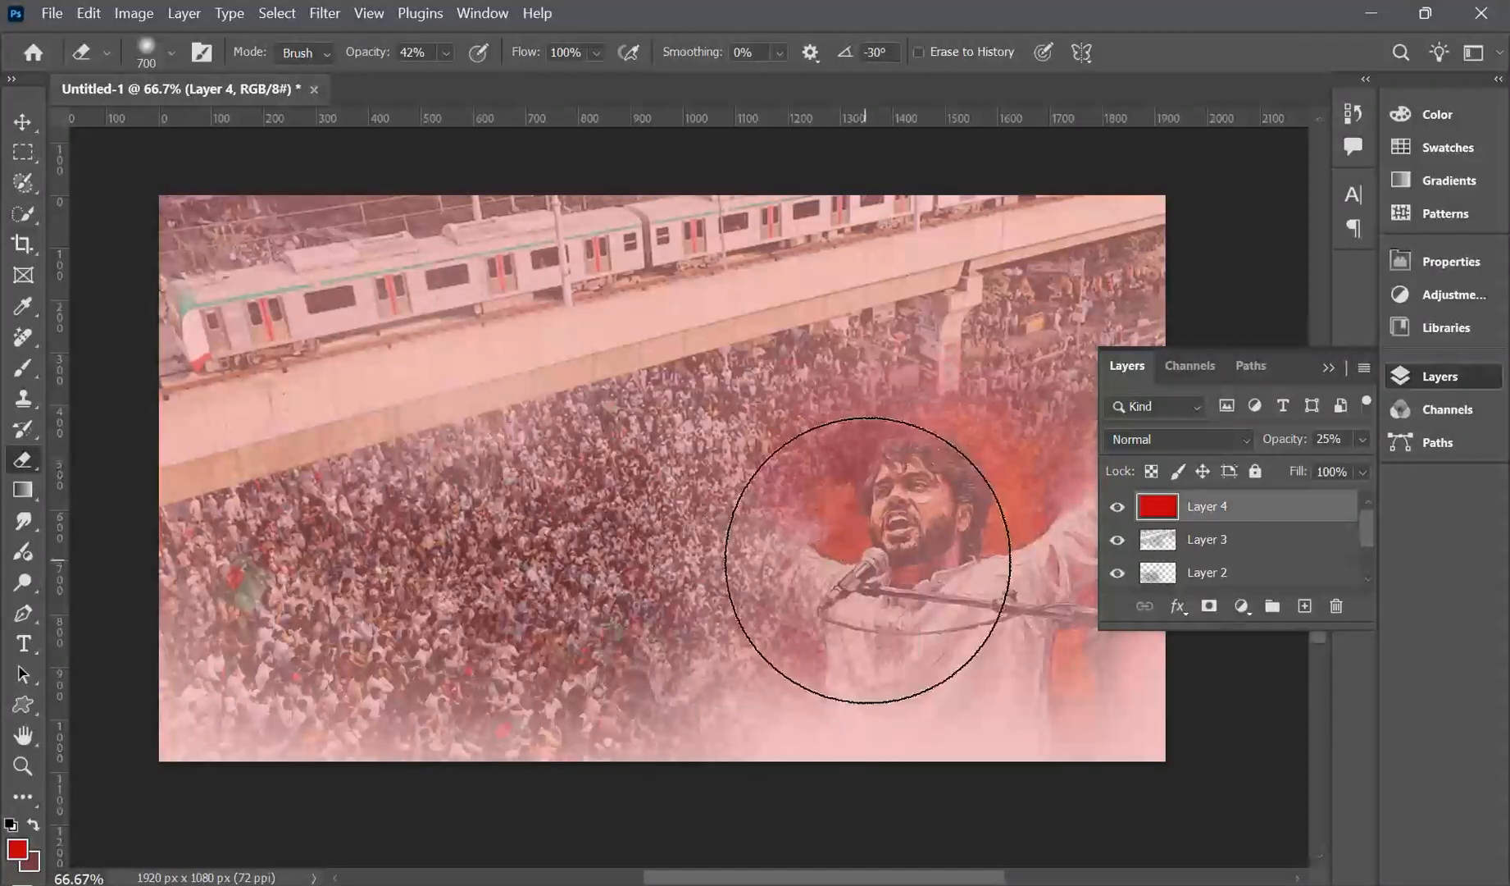
pyautogui.moveTo(926, 630); pyautogui.dragTo(929, 771)
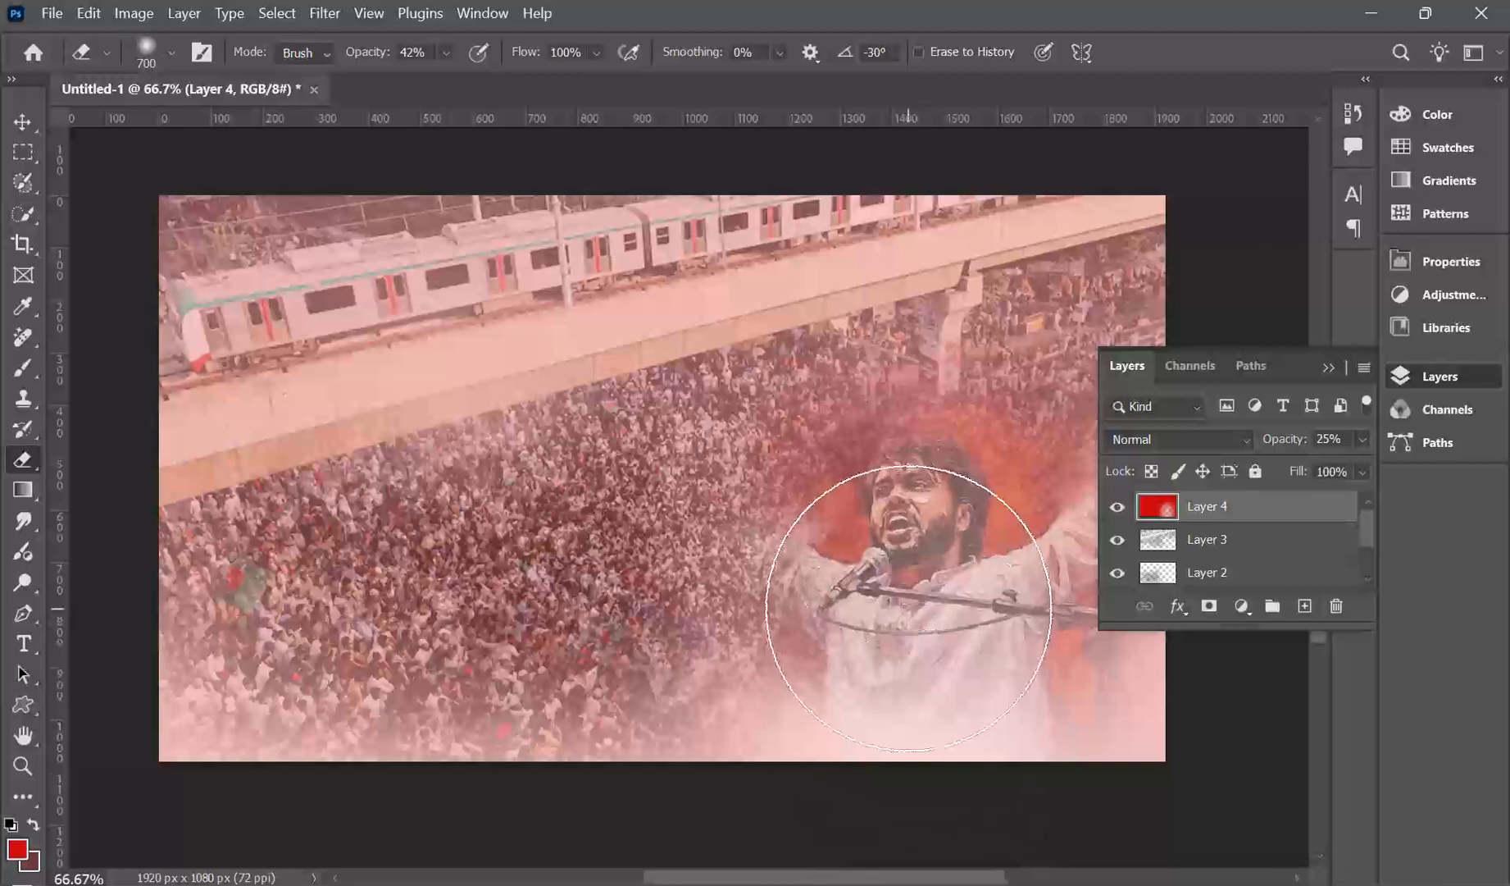
pyautogui.click(896, 567)
pyautogui.moveTo(760, 621)
pyautogui.mouseDown()
pyautogui.moveTo(645, 614)
pyautogui.moveTo(424, 686)
pyautogui.moveTo(188, 561)
pyautogui.moveTo(190, 305)
pyautogui.moveTo(226, 283)
pyautogui.mouseUp()
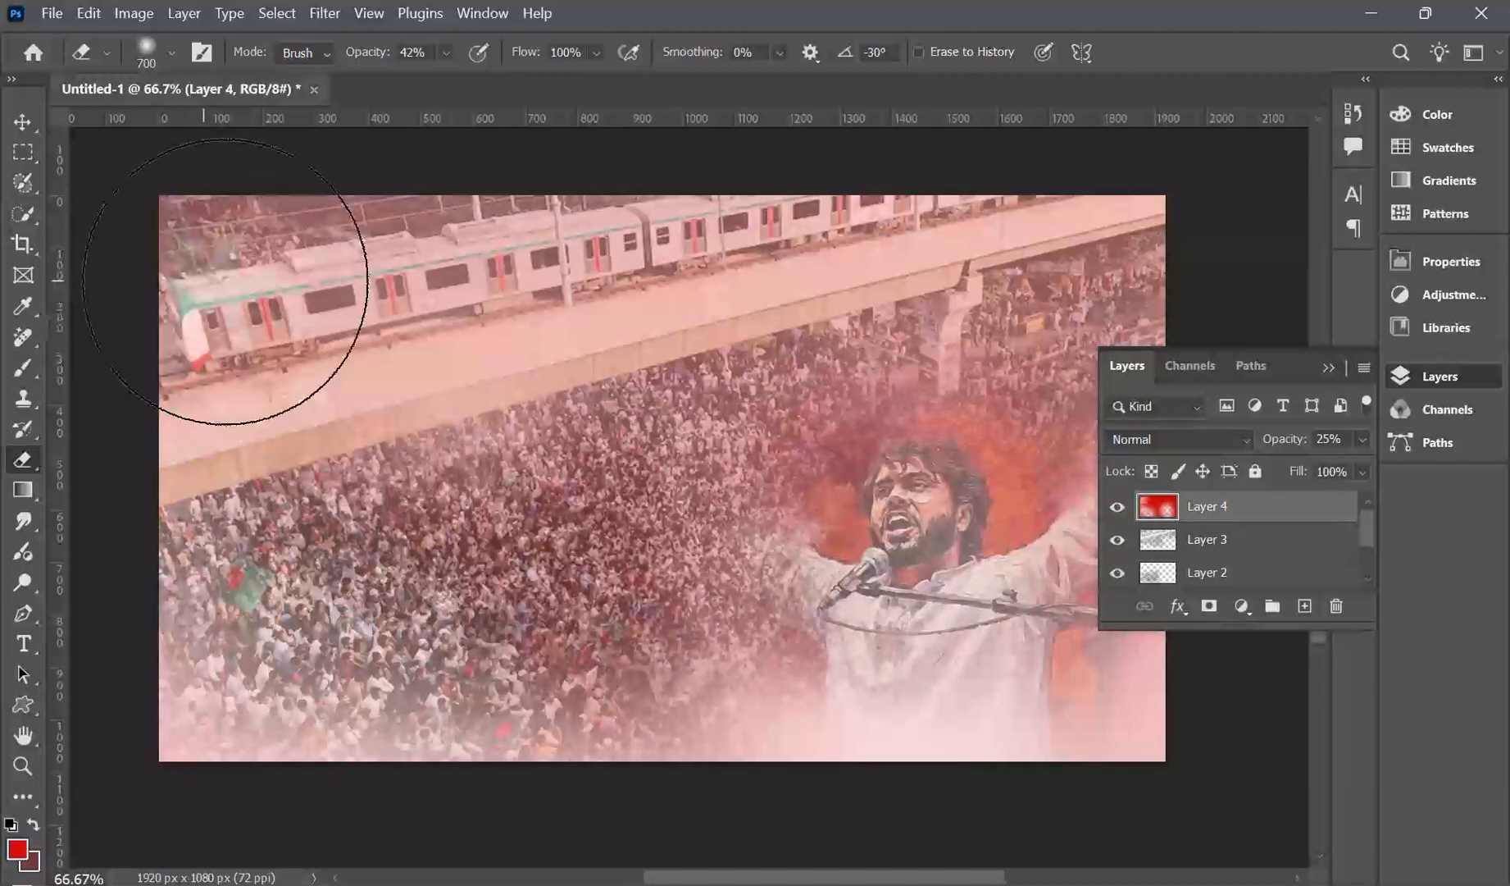
pyautogui.moveTo(637, 504)
pyautogui.mouseDown()
pyautogui.moveTo(548, 621)
pyautogui.moveTo(537, 612)
pyautogui.moveTo(579, 579)
pyautogui.mouseUp()
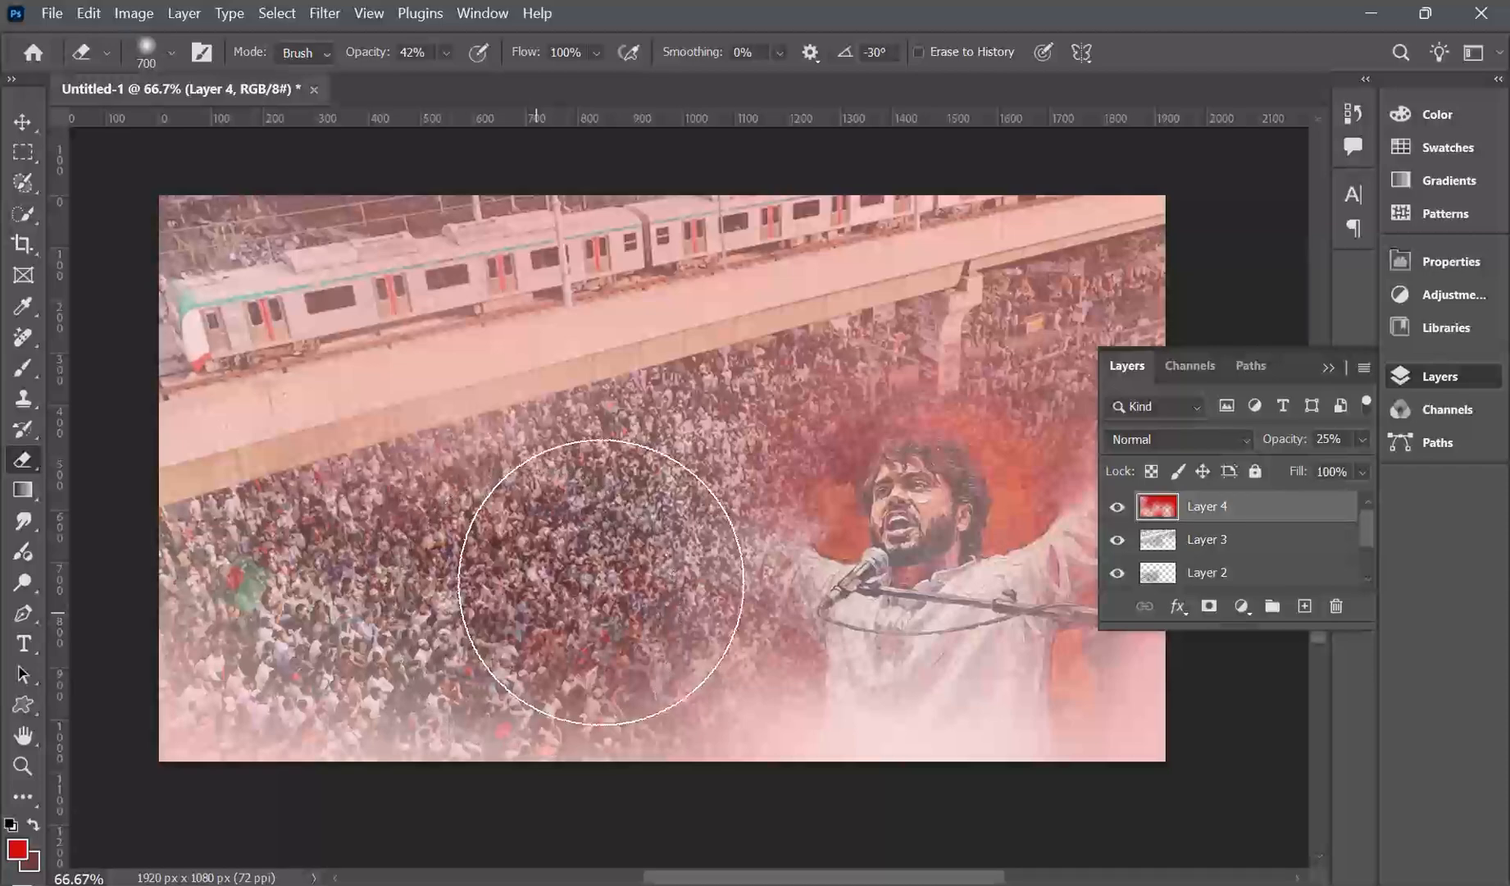
pyautogui.hotkey('ctrl', 'z')
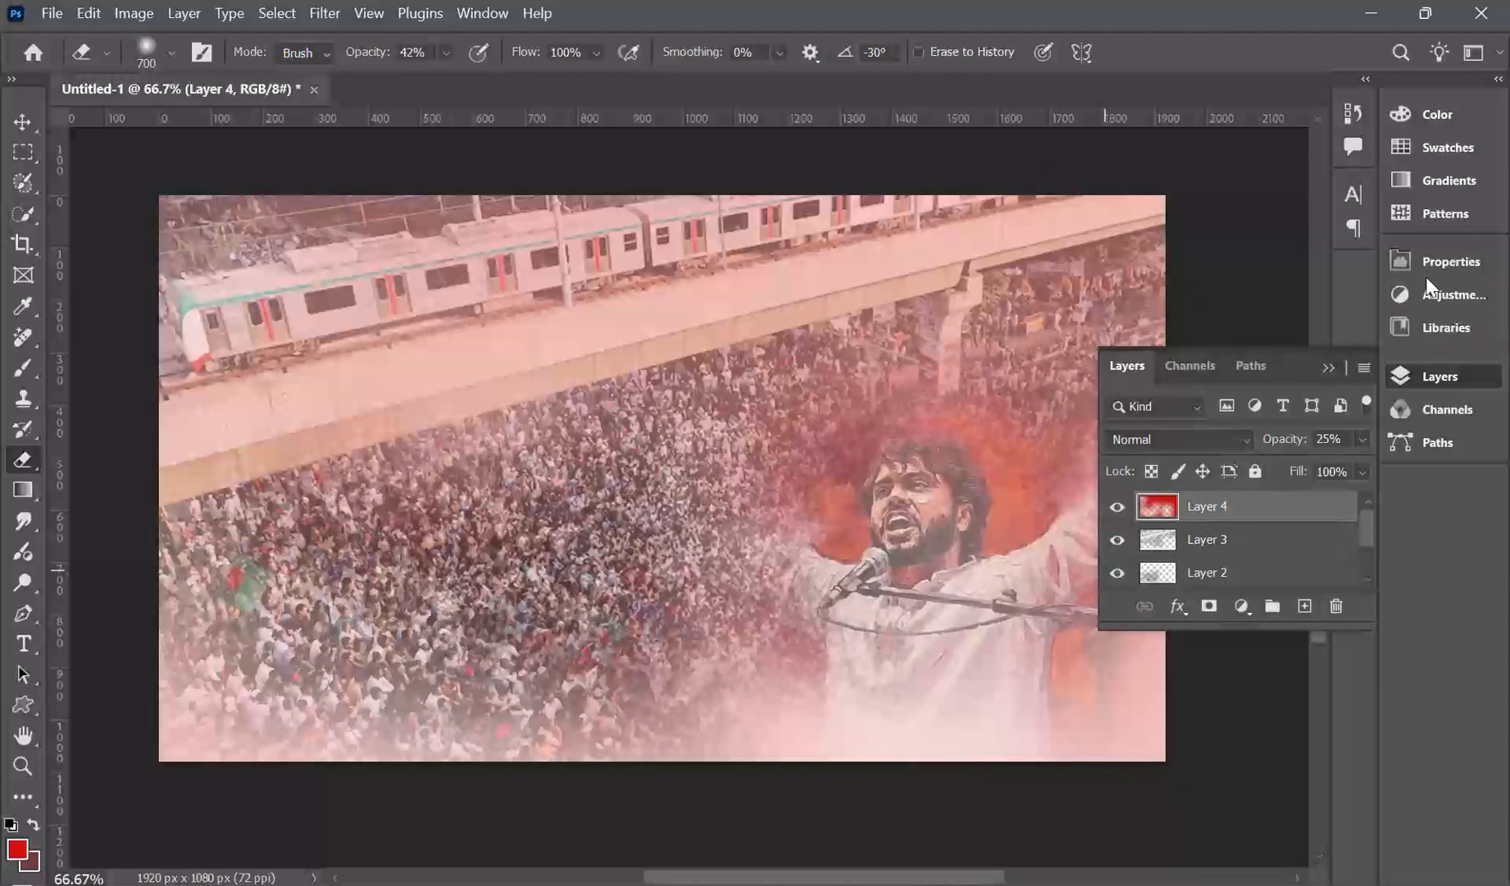
pyautogui.click(1328, 367)
pyautogui.click(22, 122)
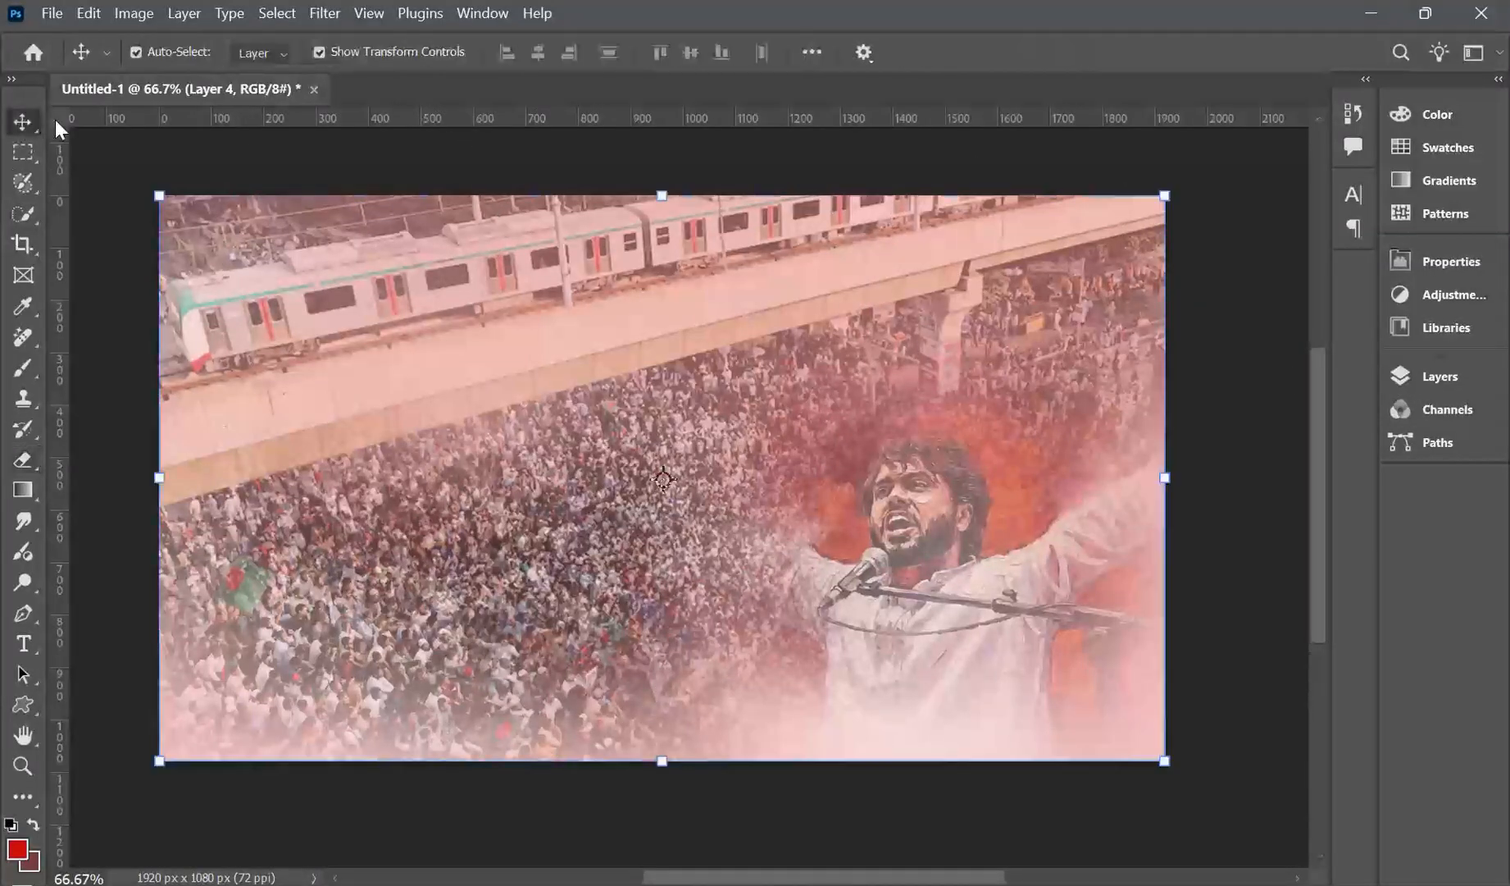
pyautogui.hotkey('ctrl', 'e')
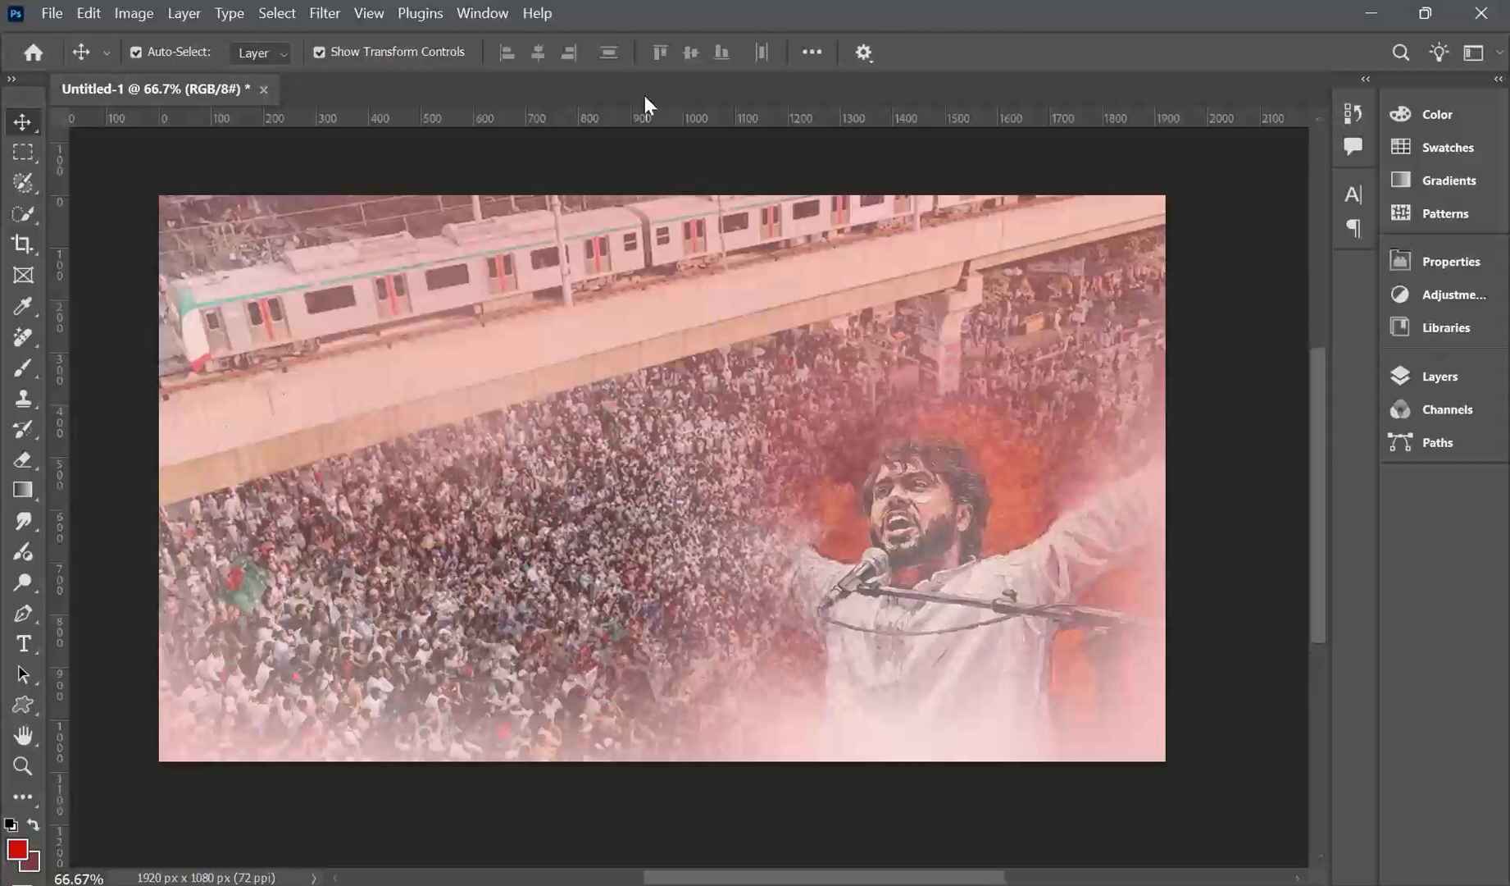
# Switch to the browser and search Google Images for "osman hadi"
pyautogui.hotkey('alt', 'Tab')
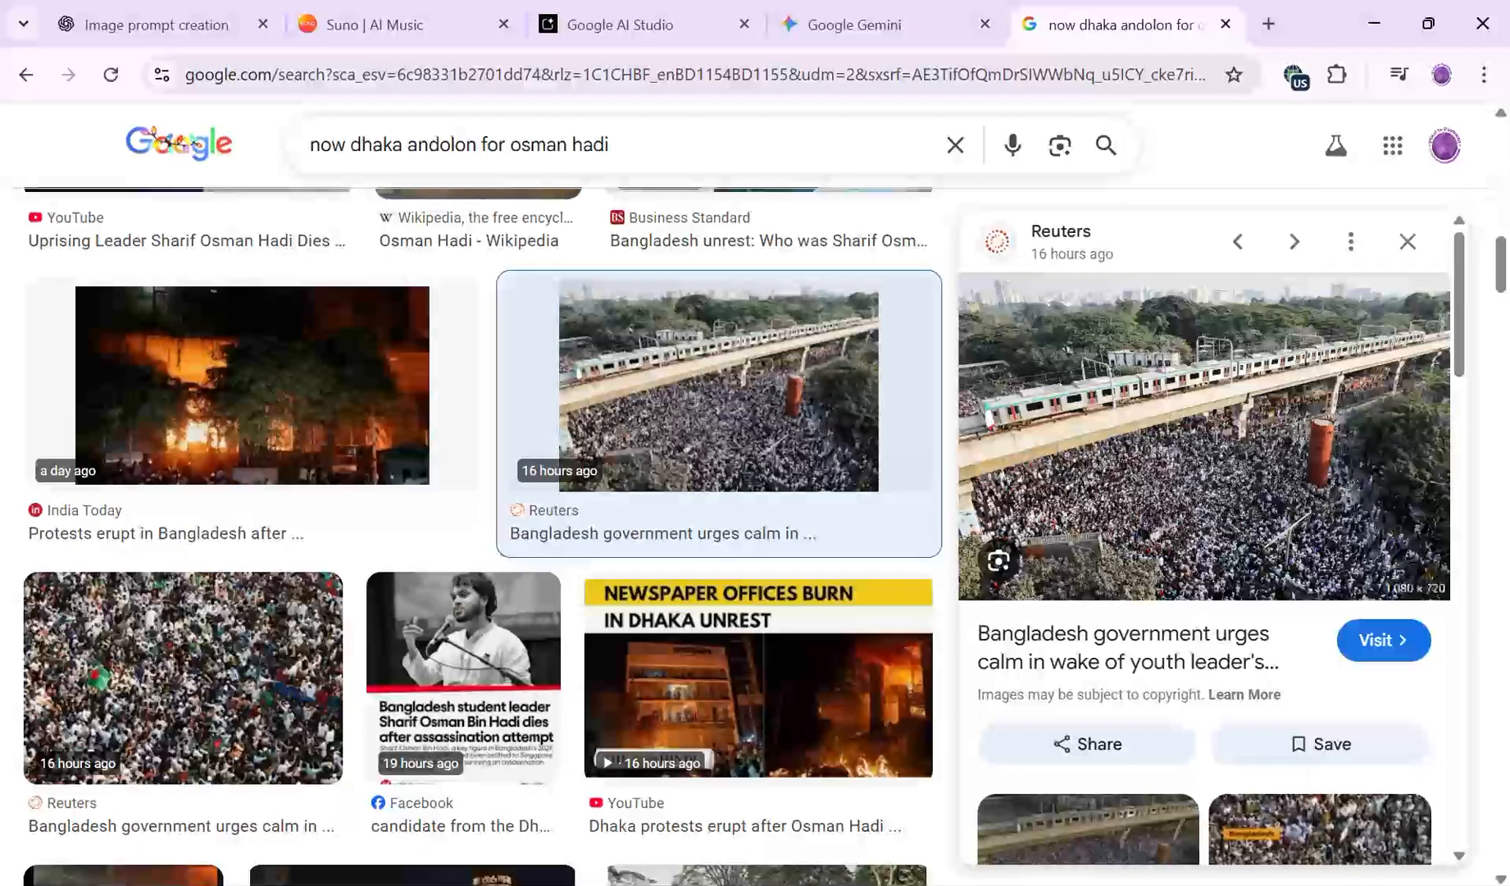
pyautogui.click(956, 146)
pyautogui.write('o')
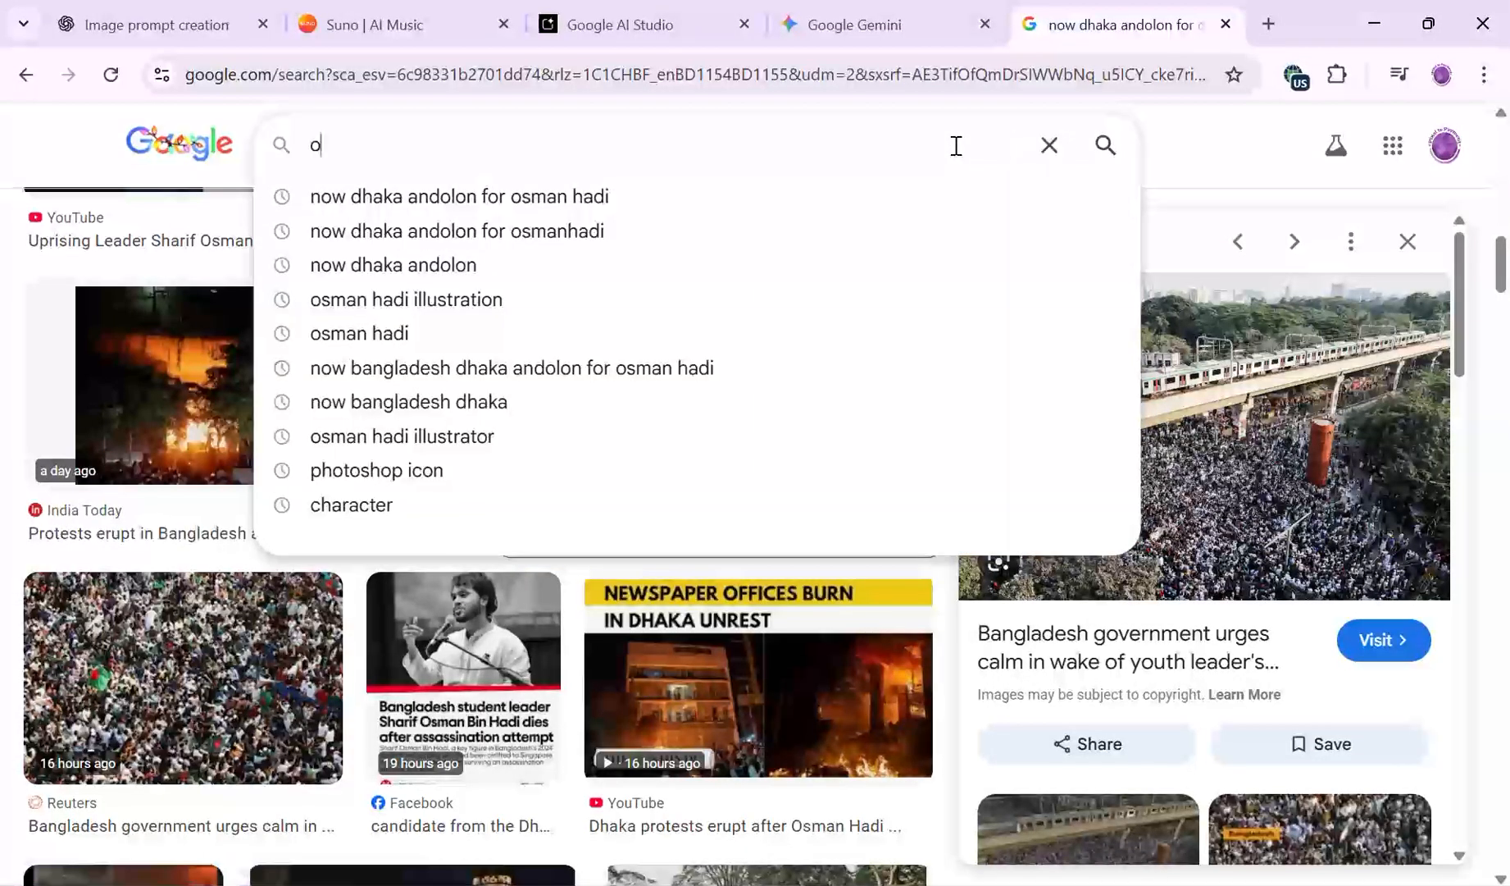
pyautogui.write('sman ')
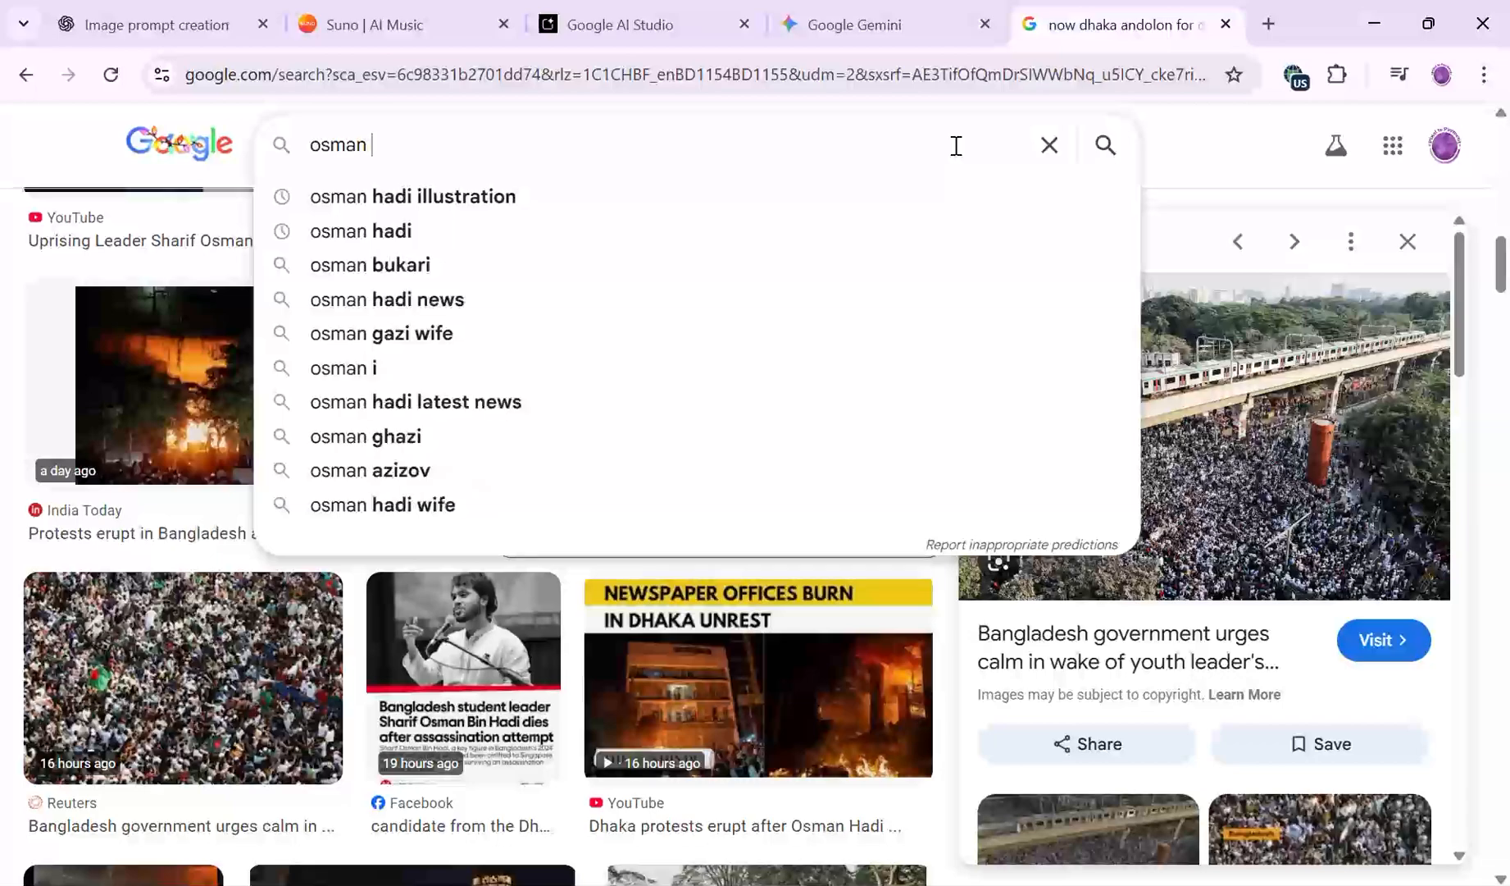
pyautogui.write('Hadi')
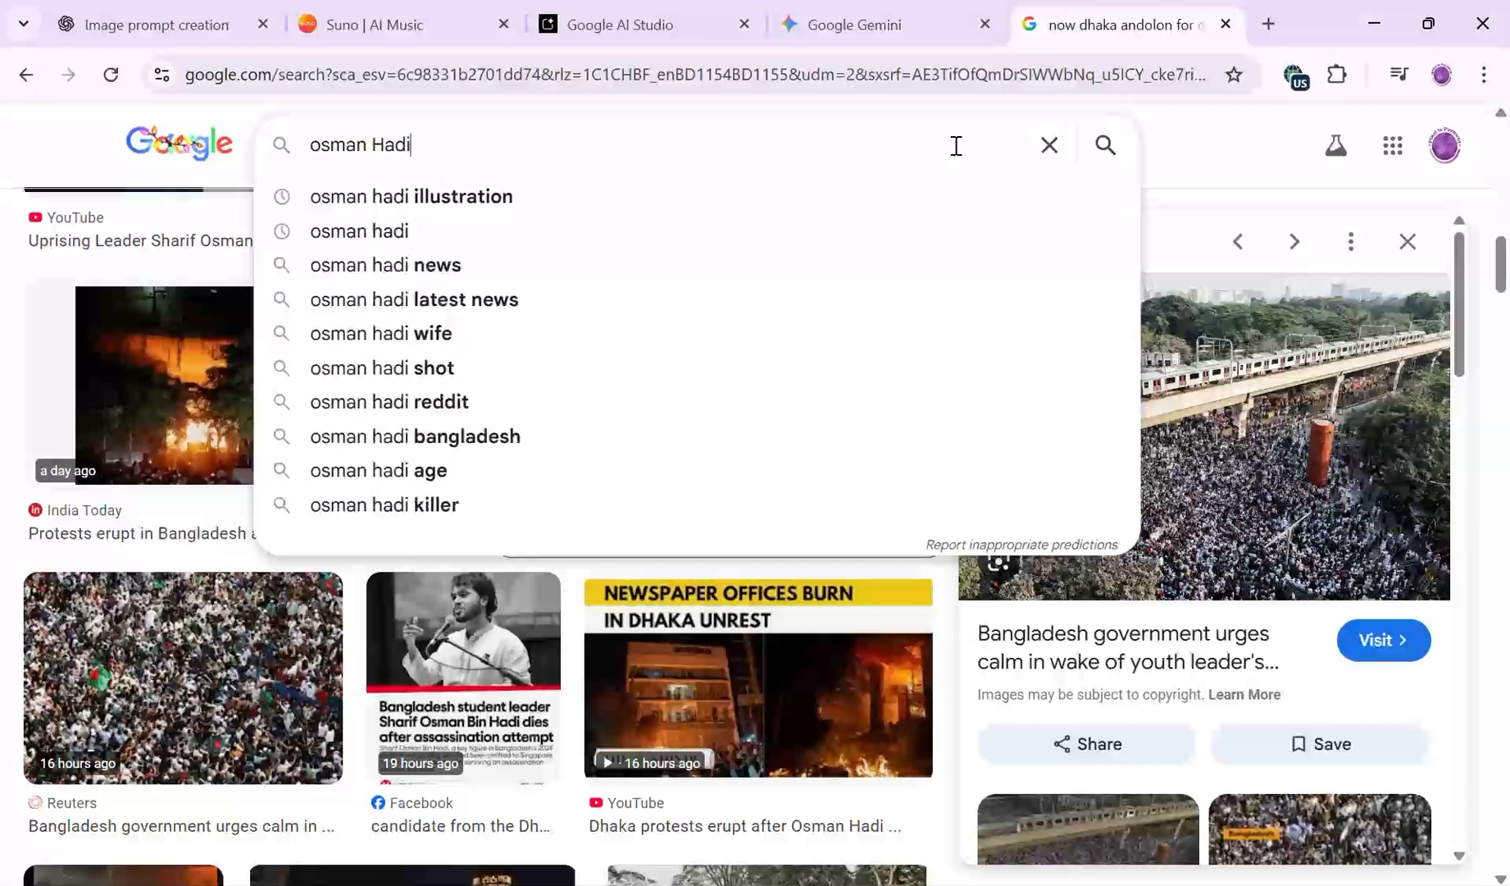
pyautogui.click(573, 237)
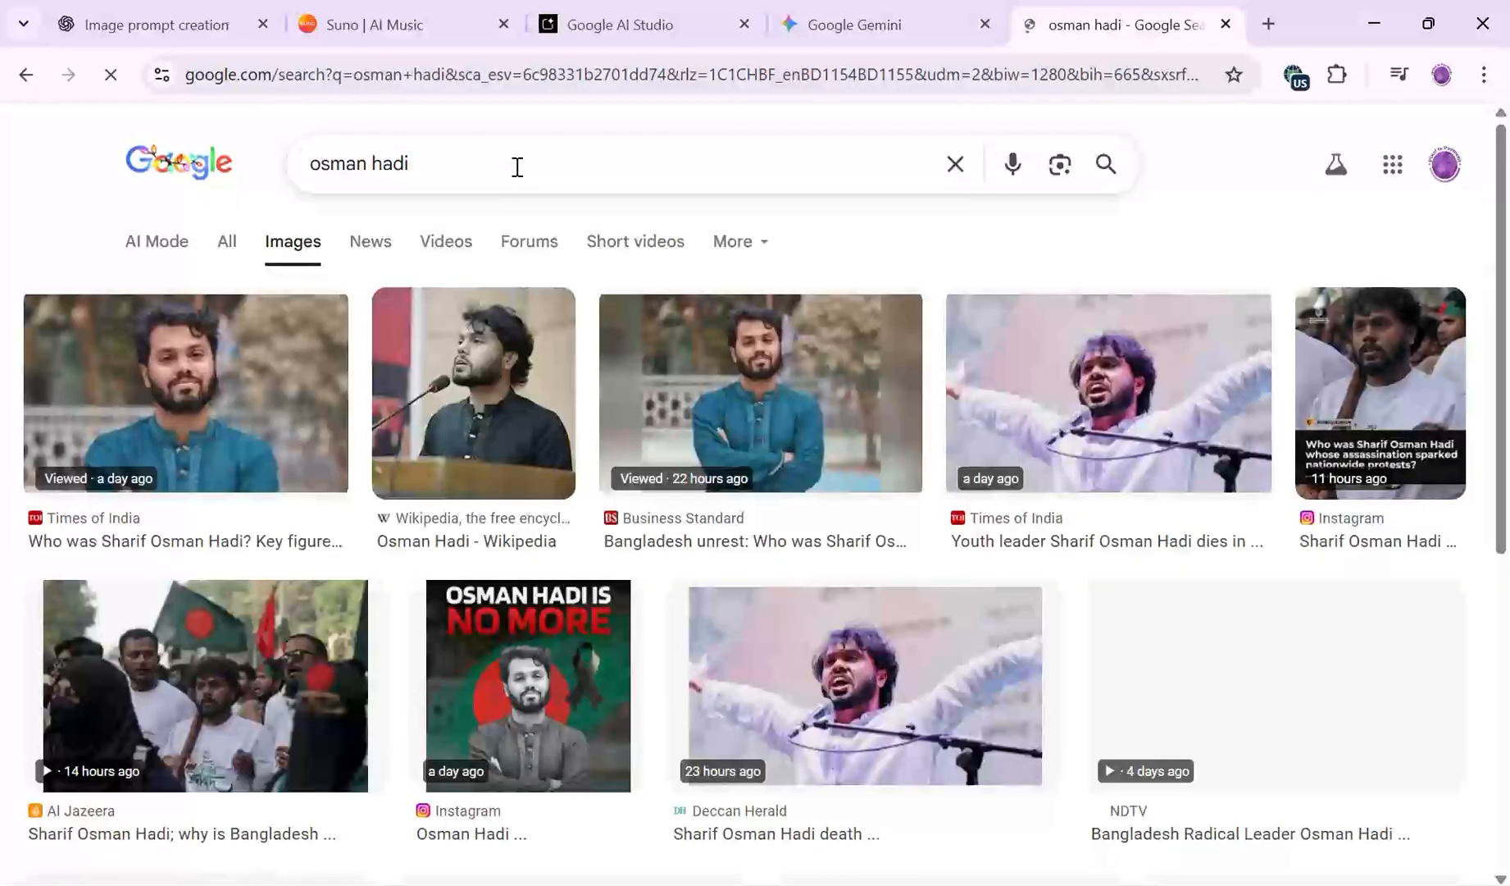
# Copy the Business Standard portrait with crossed arms from the image results and paste it into the Photoshop design
pyautogui.click(813, 440)
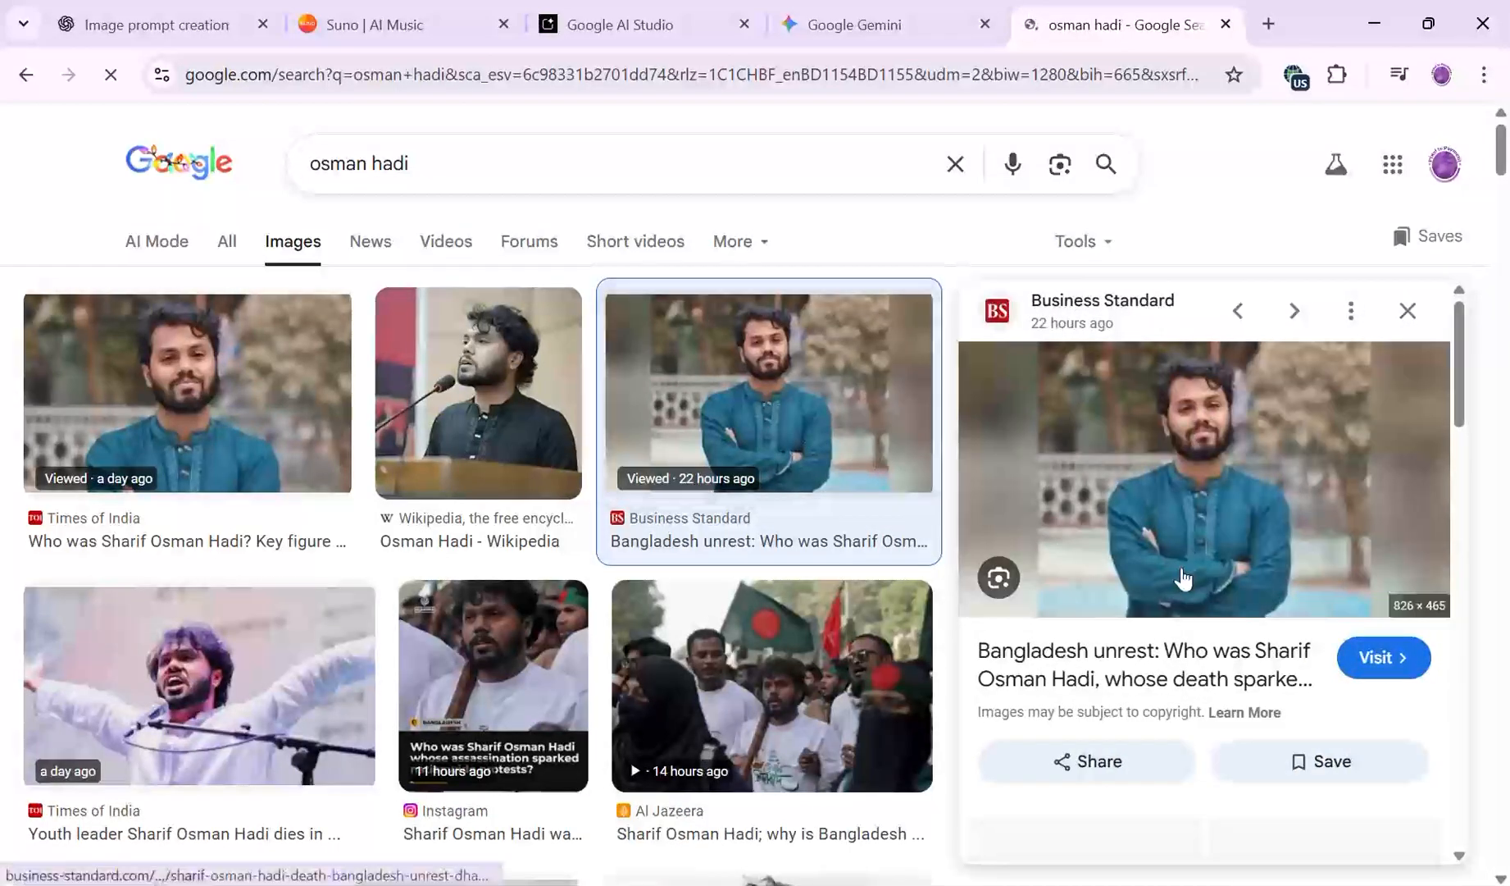
pyautogui.rightClick(1189, 579)
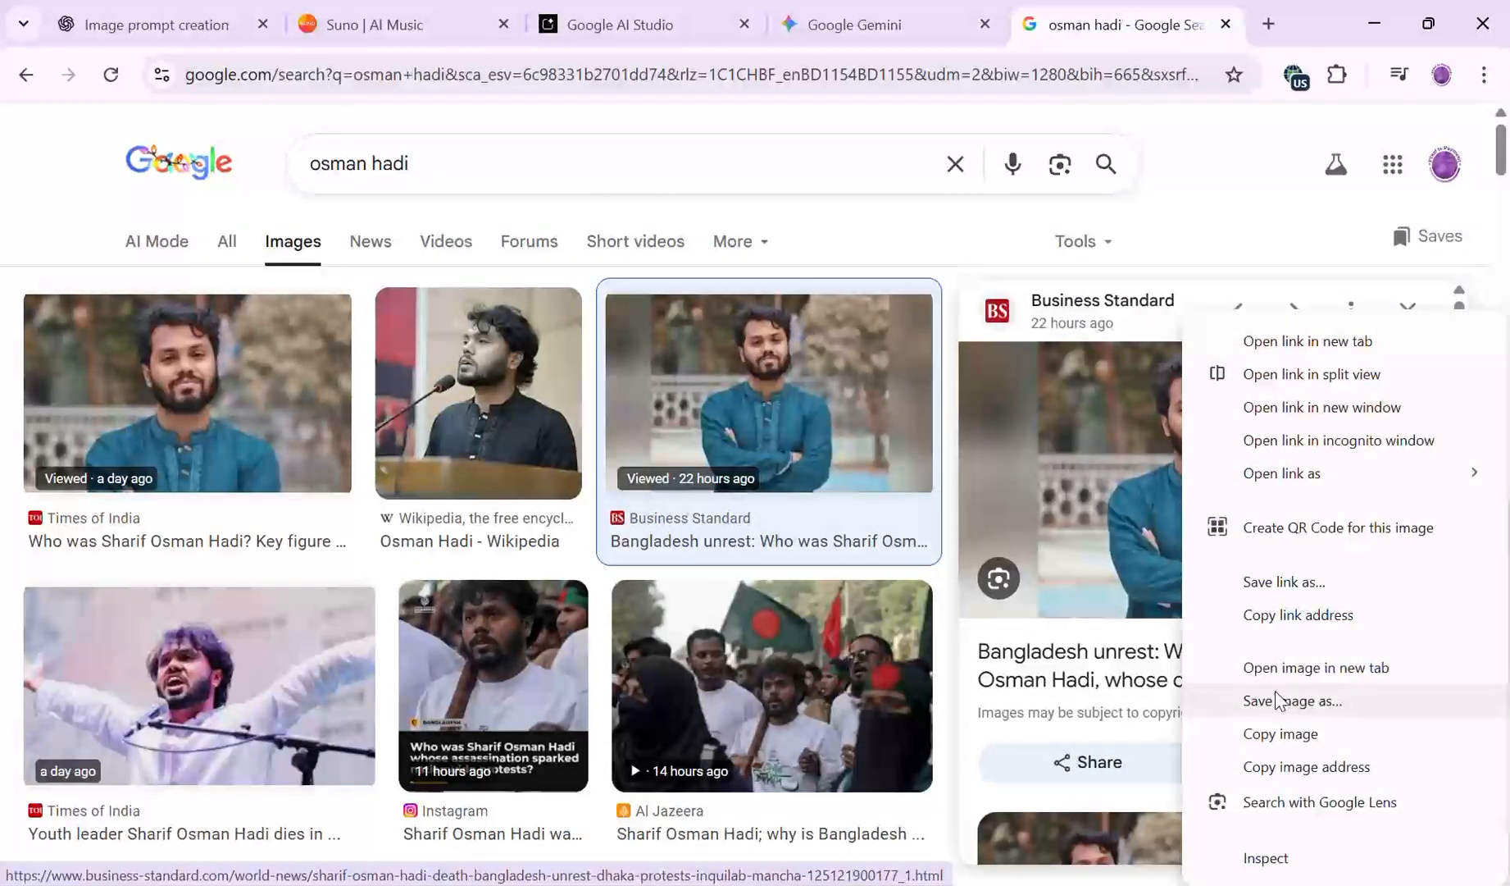
pyautogui.click(1253, 743)
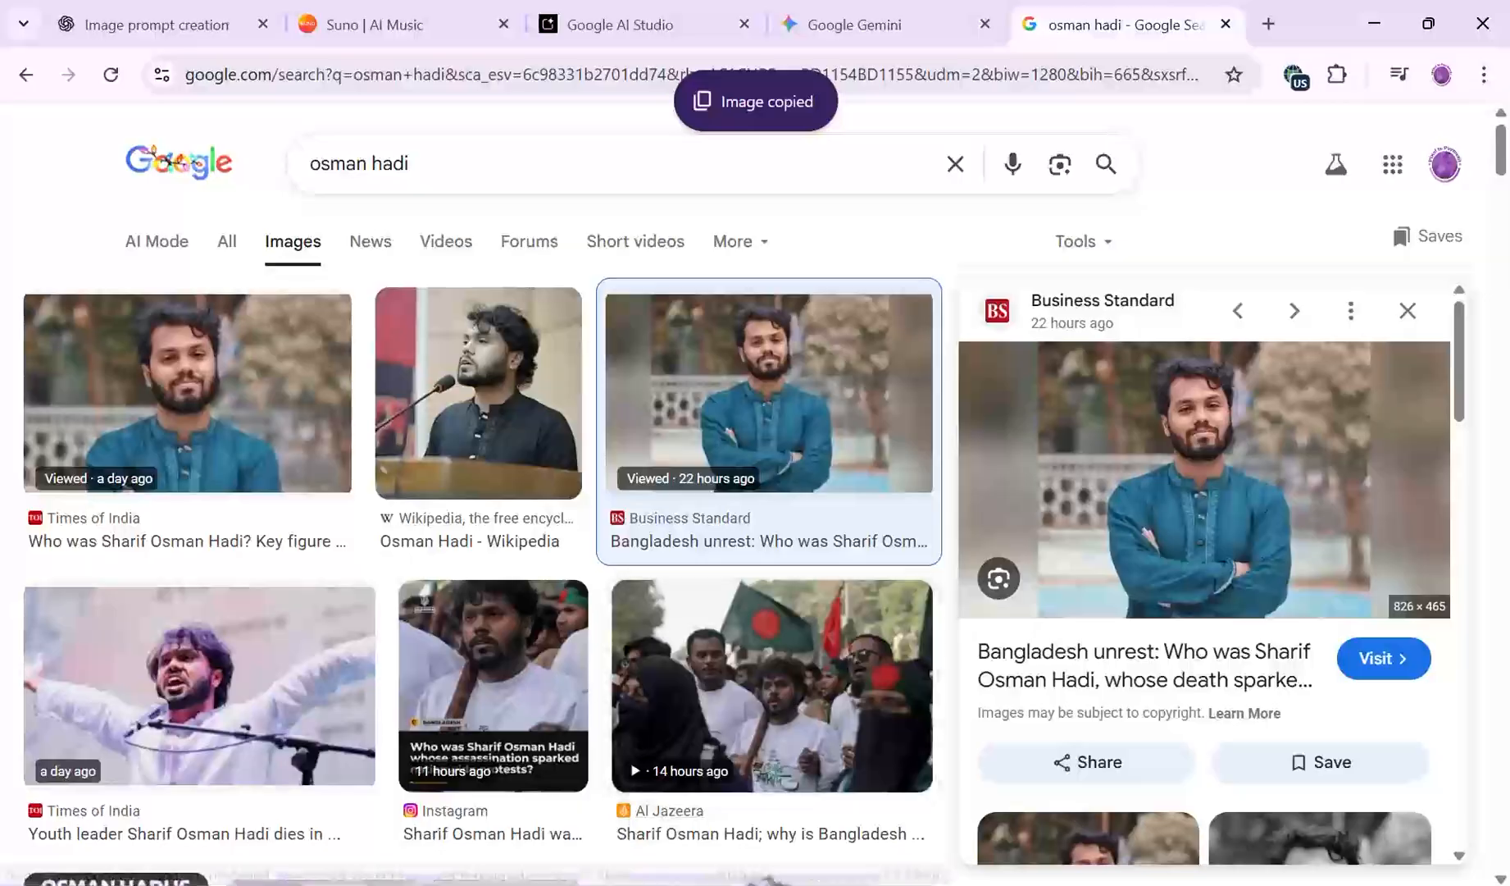
pyautogui.click(693, 883)
pyautogui.hotkey('ctrl', 'v')
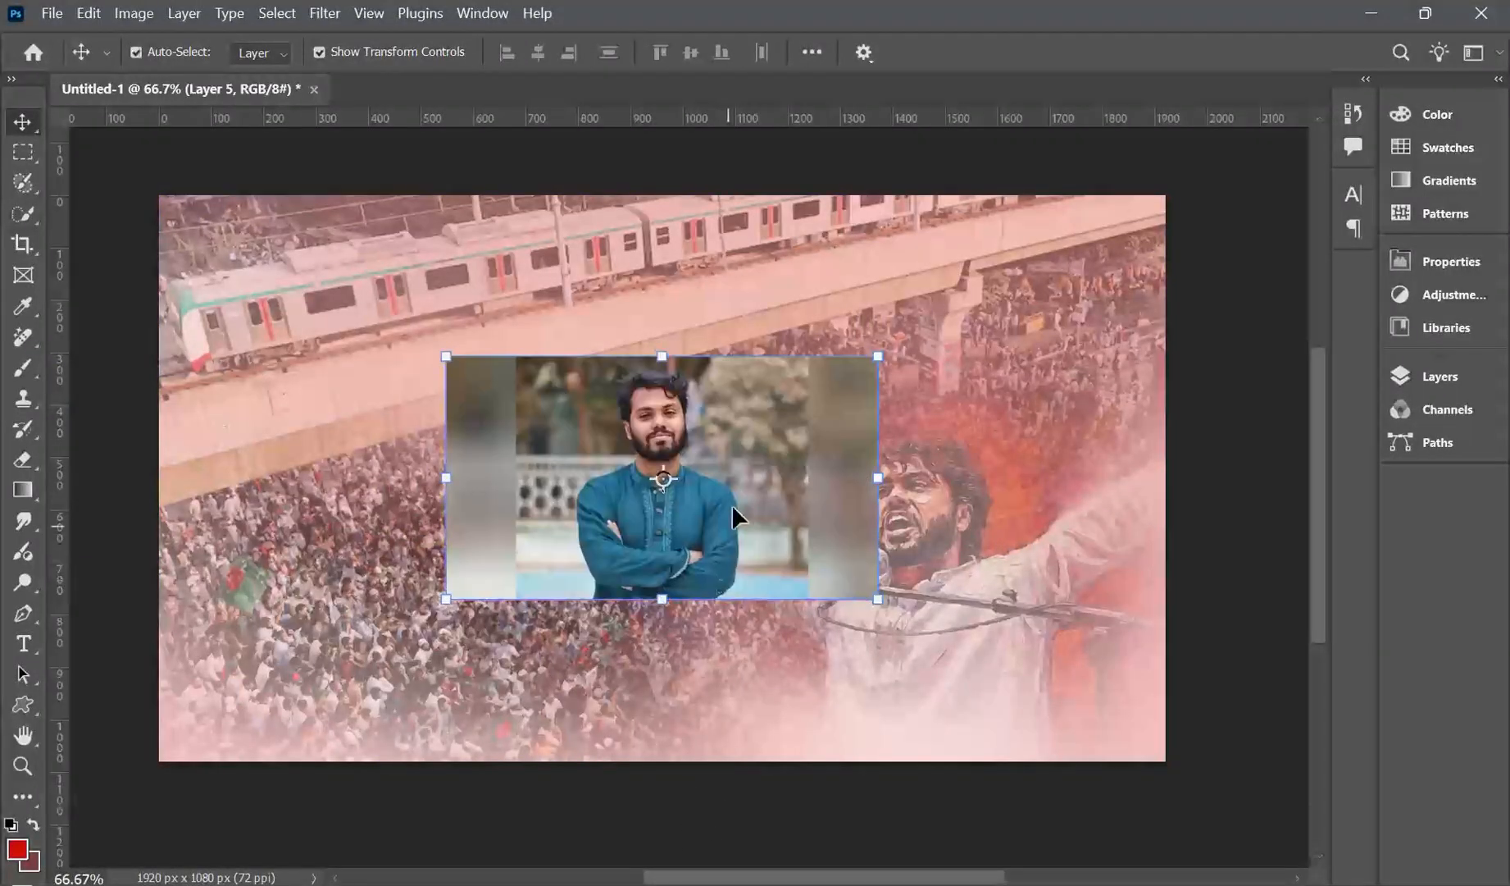
# Scale the pasted portrait to 232.26% so it fills the whole canvas, and apply the transformation
pyautogui.moveTo(664, 355); pyautogui.dragTo(744, 186)
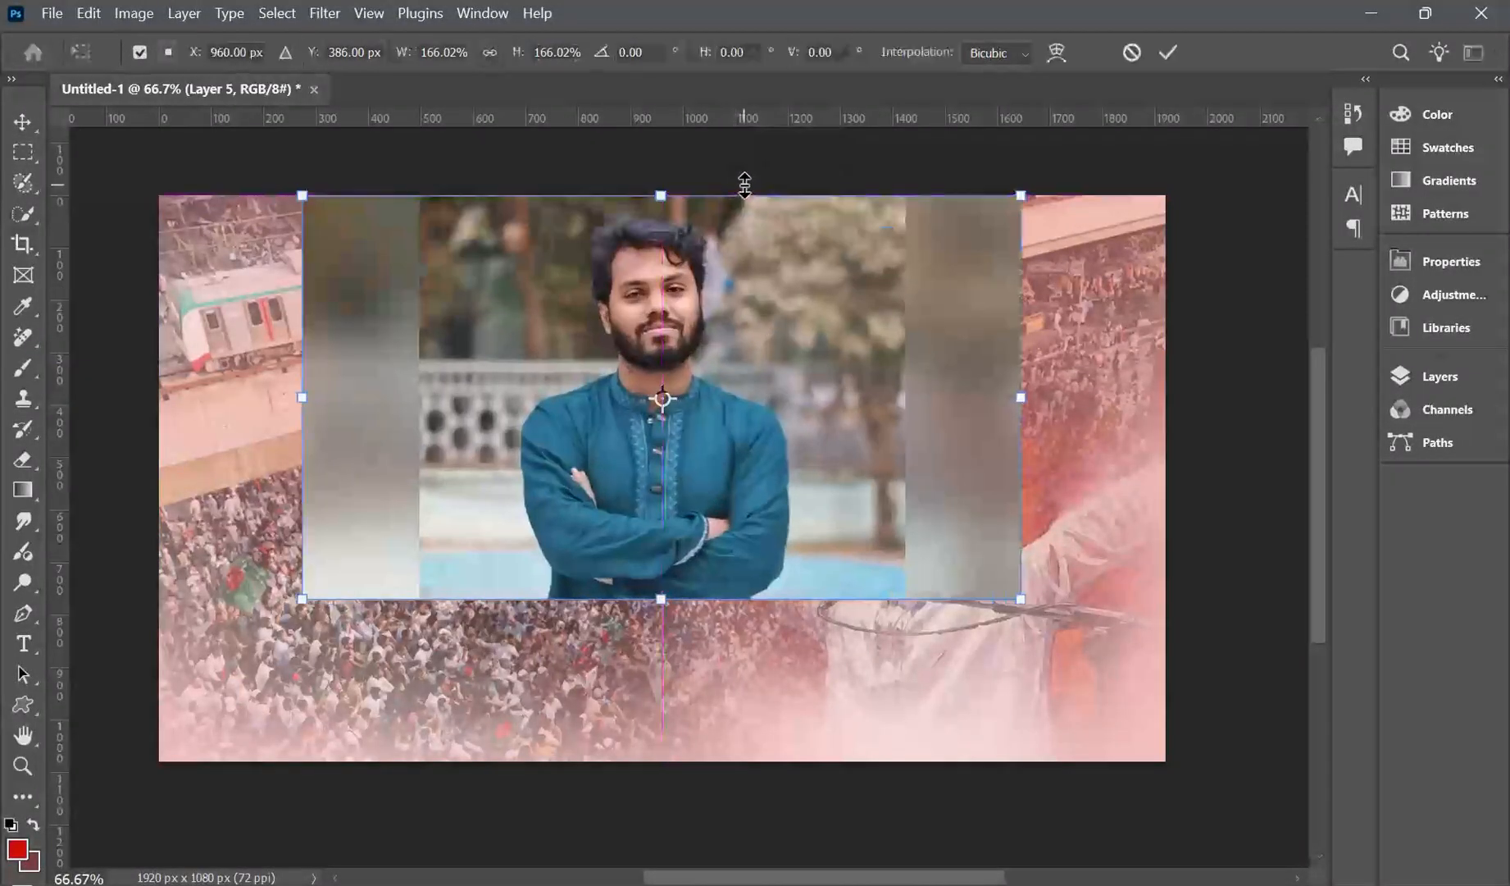
pyautogui.moveTo(664, 606); pyautogui.dragTo(683, 764)
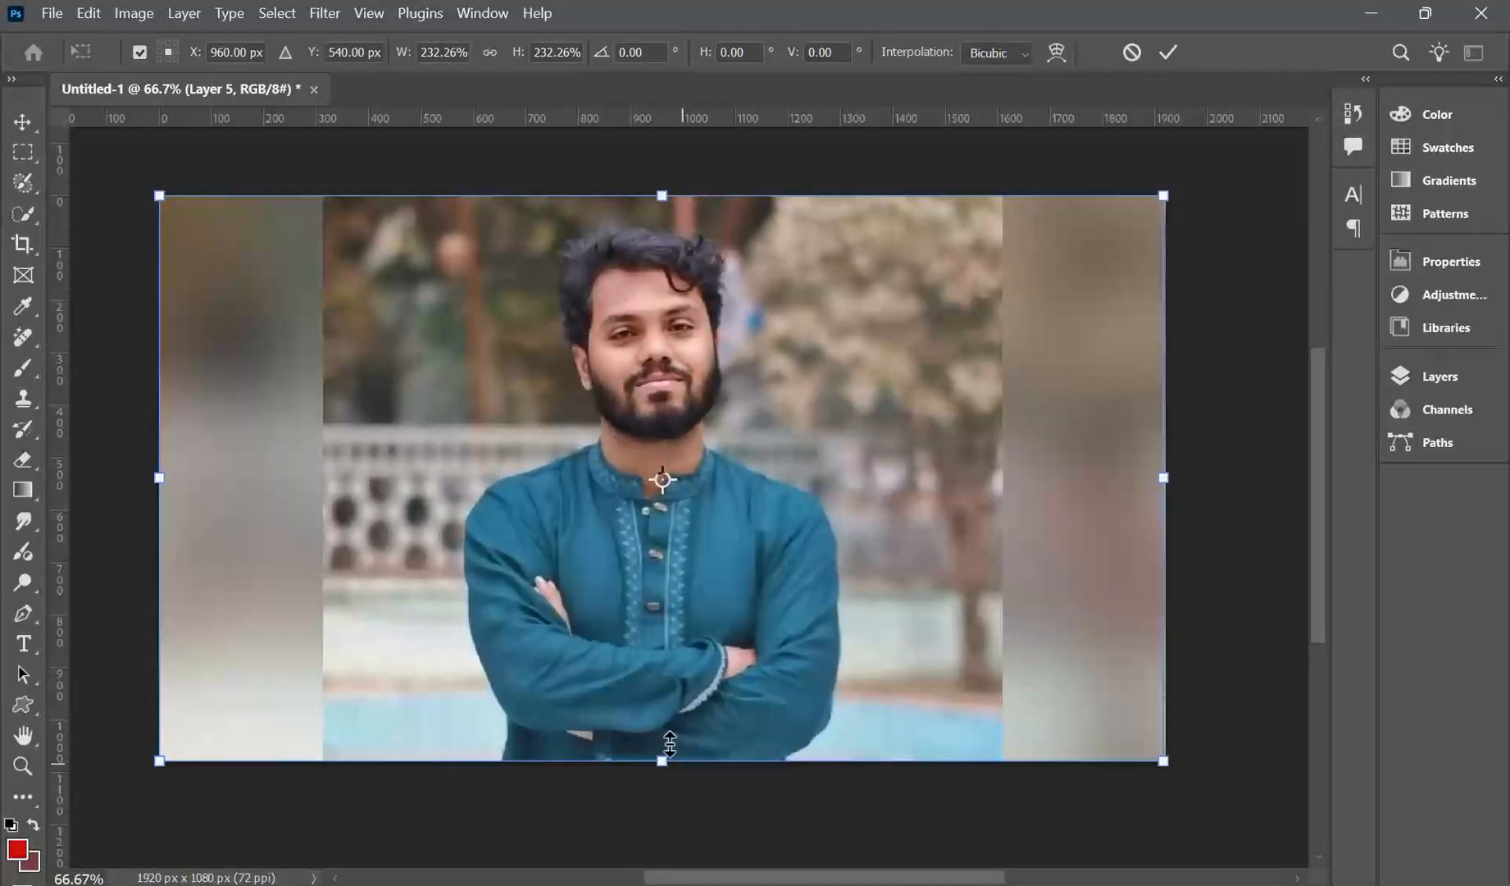
pyautogui.click(293, 13)
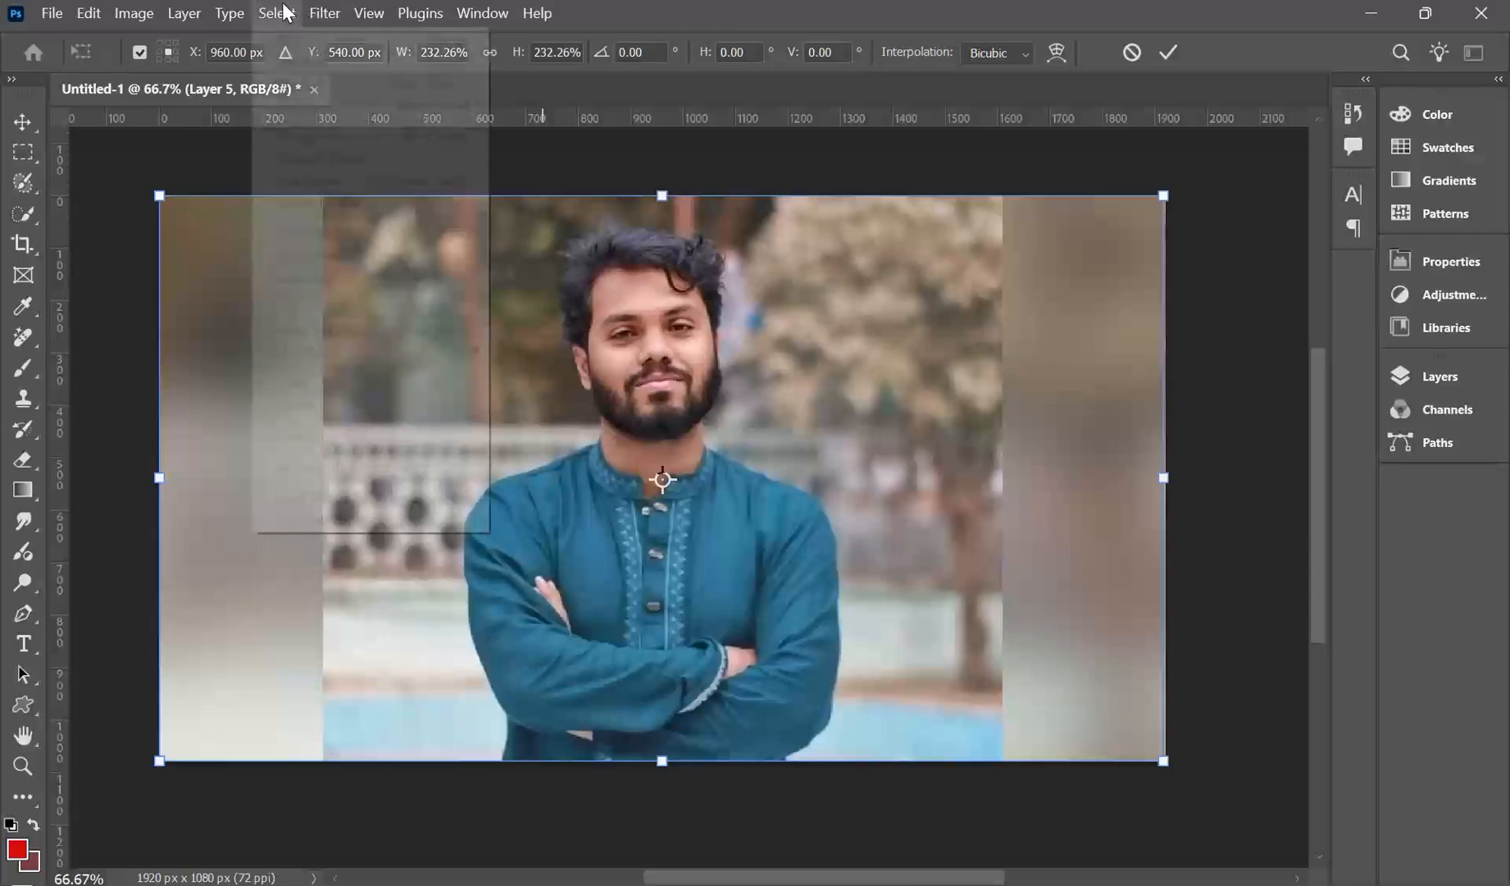
pyautogui.click(566, 521)
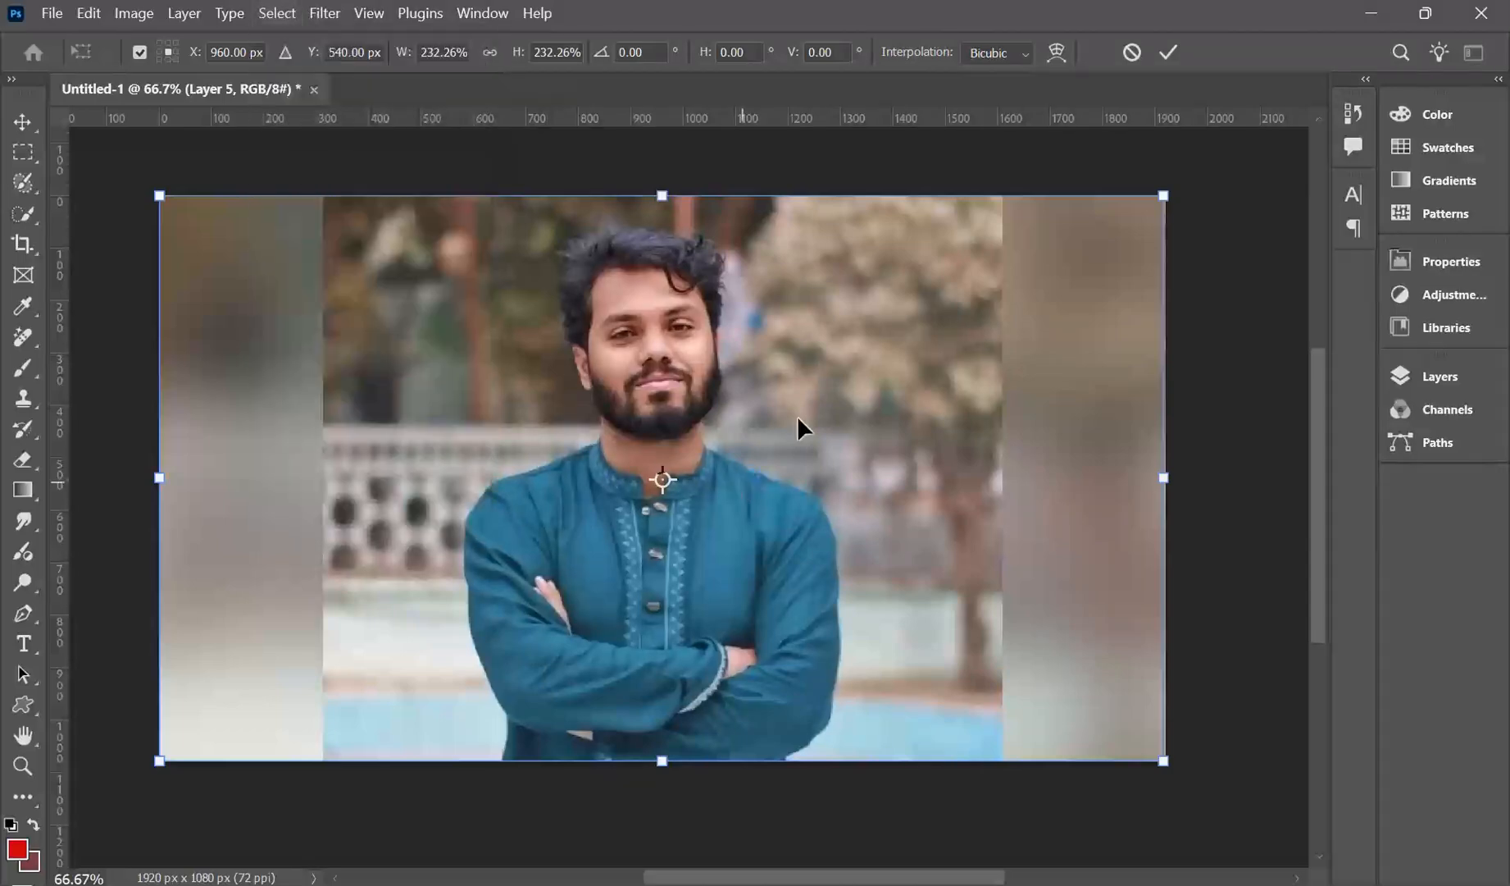
pyautogui.click(1166, 53)
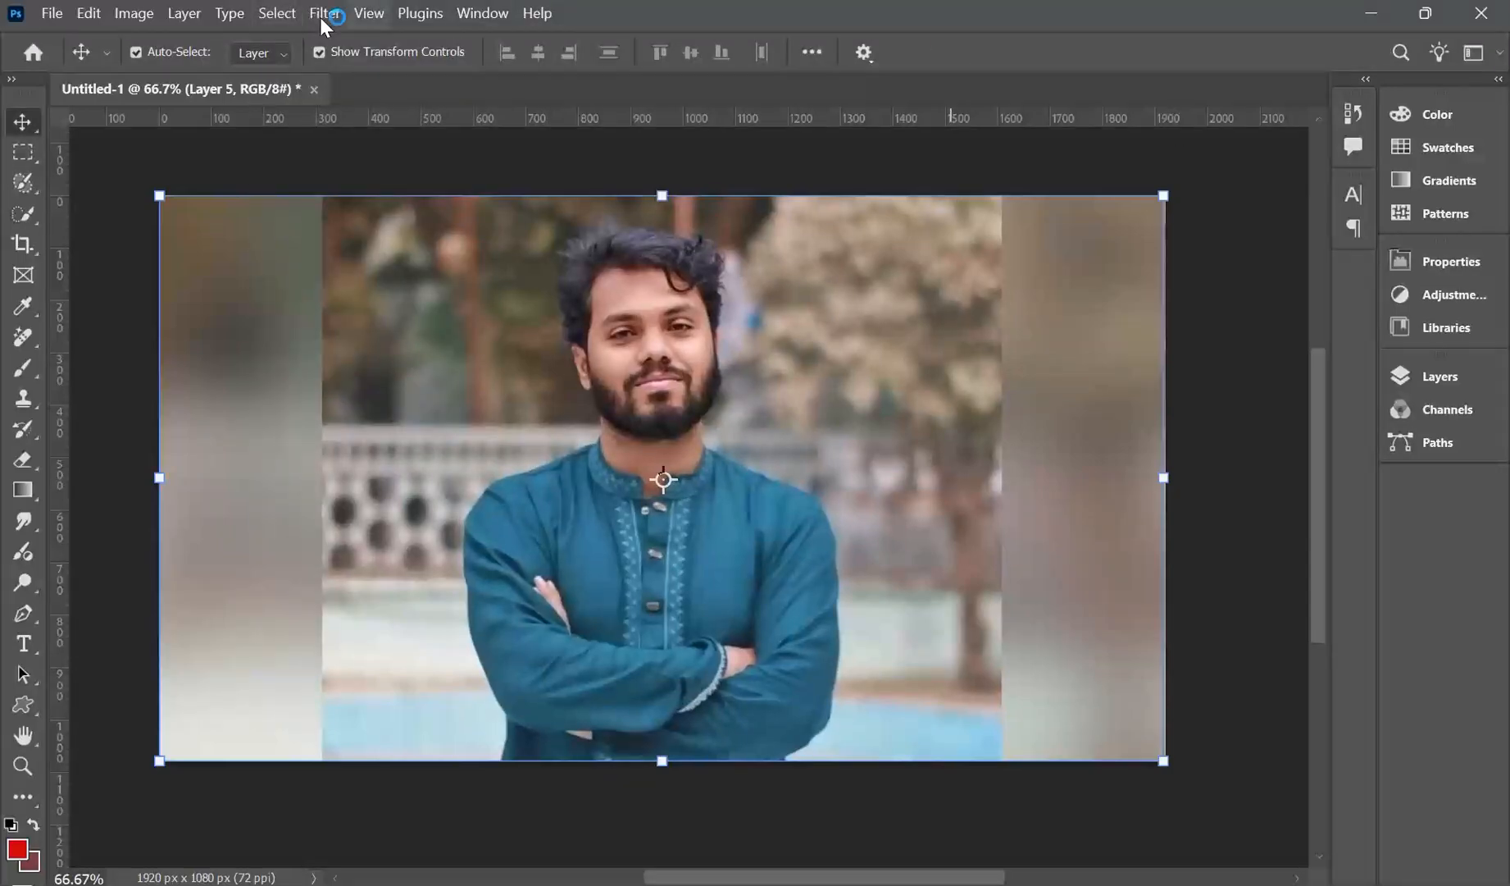
# Select the man in the portrait as the subject, mask out his background, and lower the layer's opacity to 32%
pyautogui.click(271, 12)
pyautogui.click(324, 277)
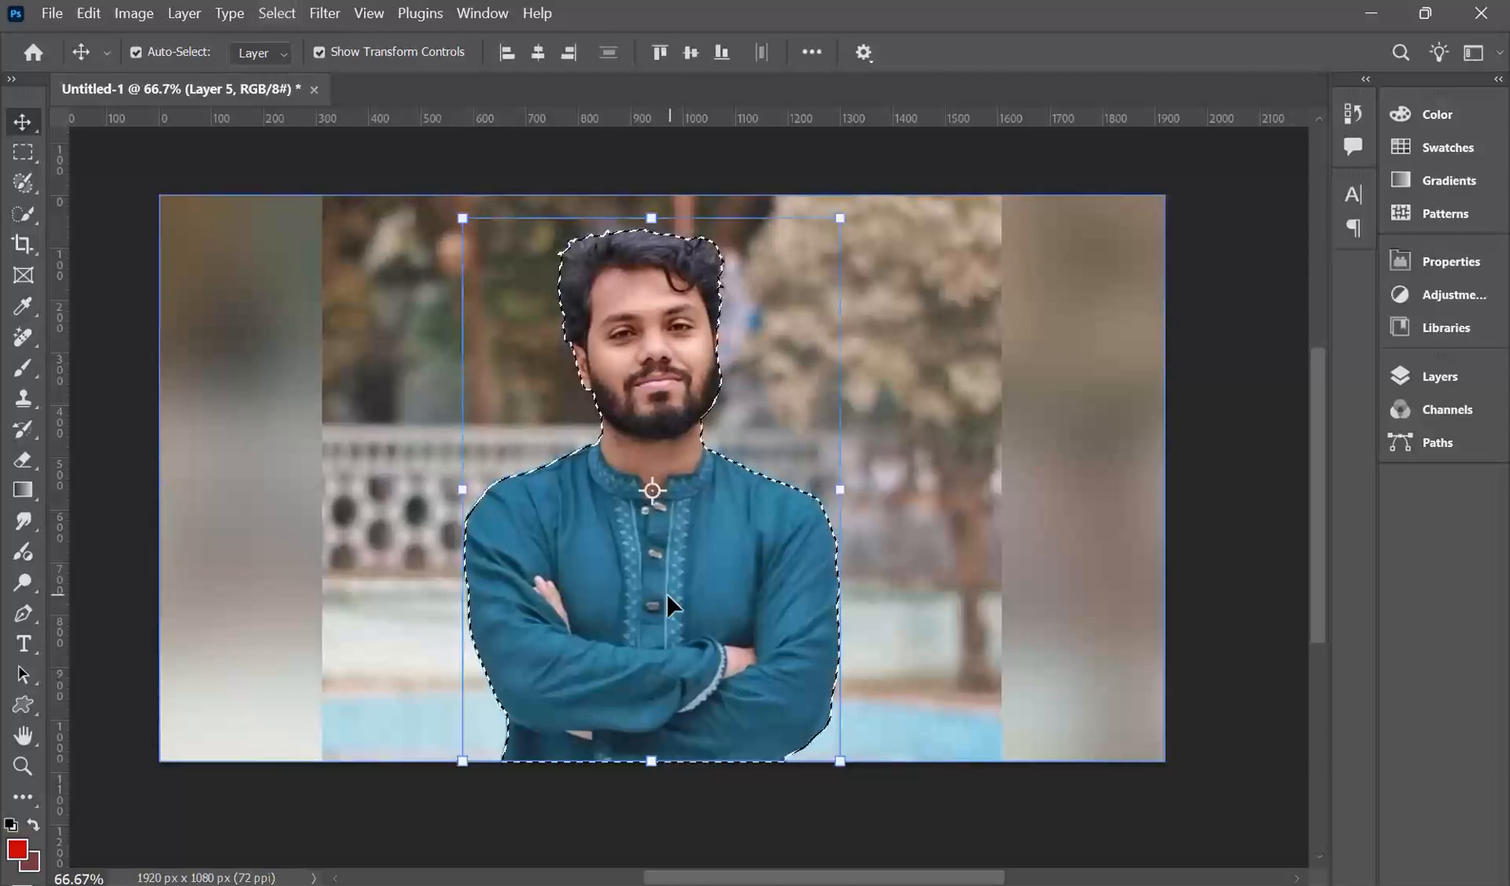
pyautogui.click(1444, 379)
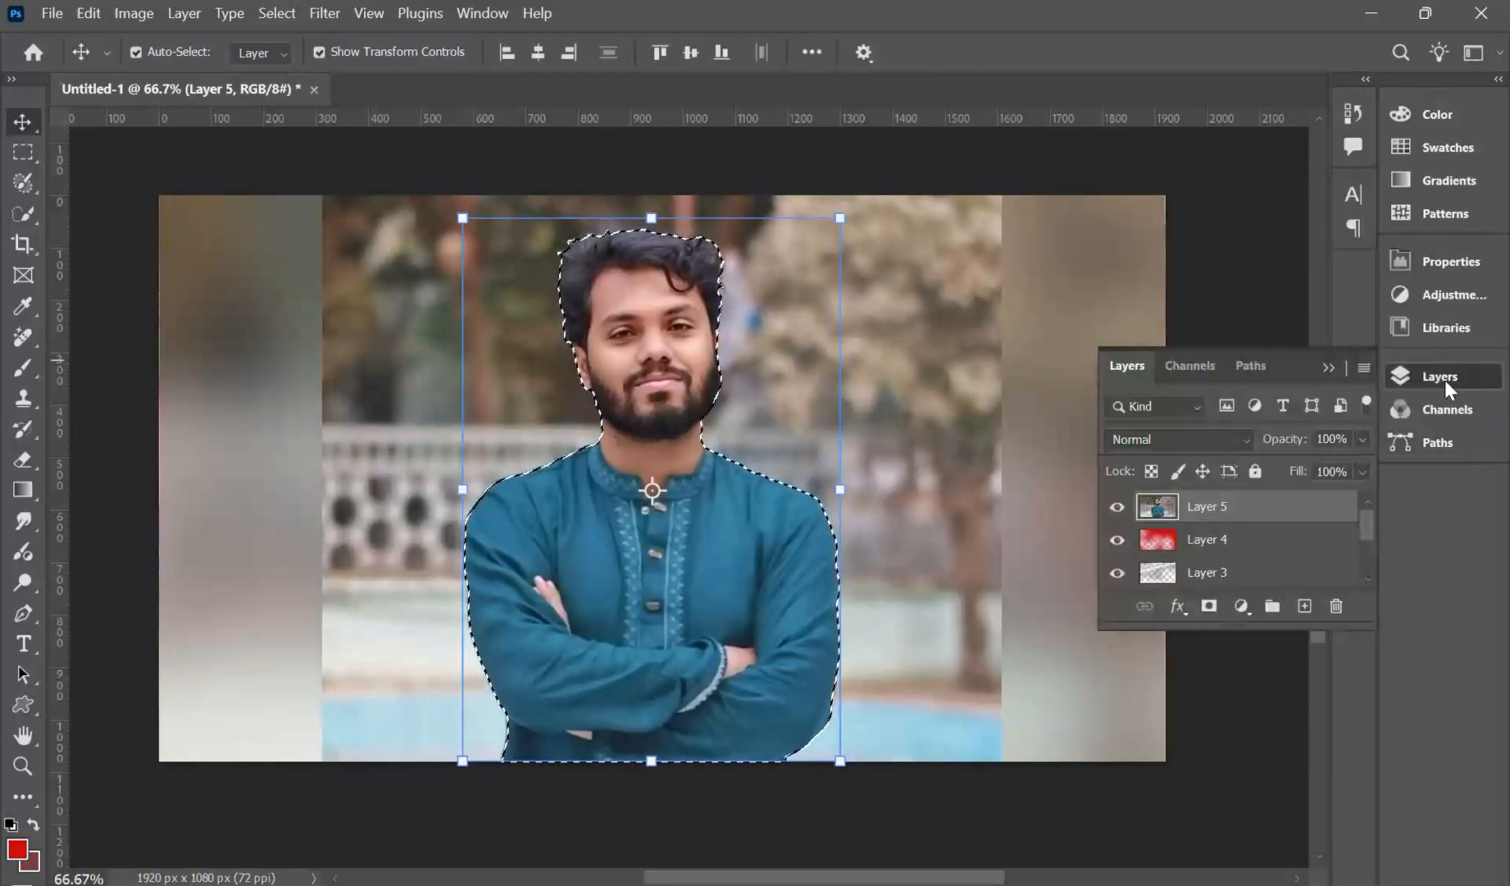
pyautogui.click(1208, 606)
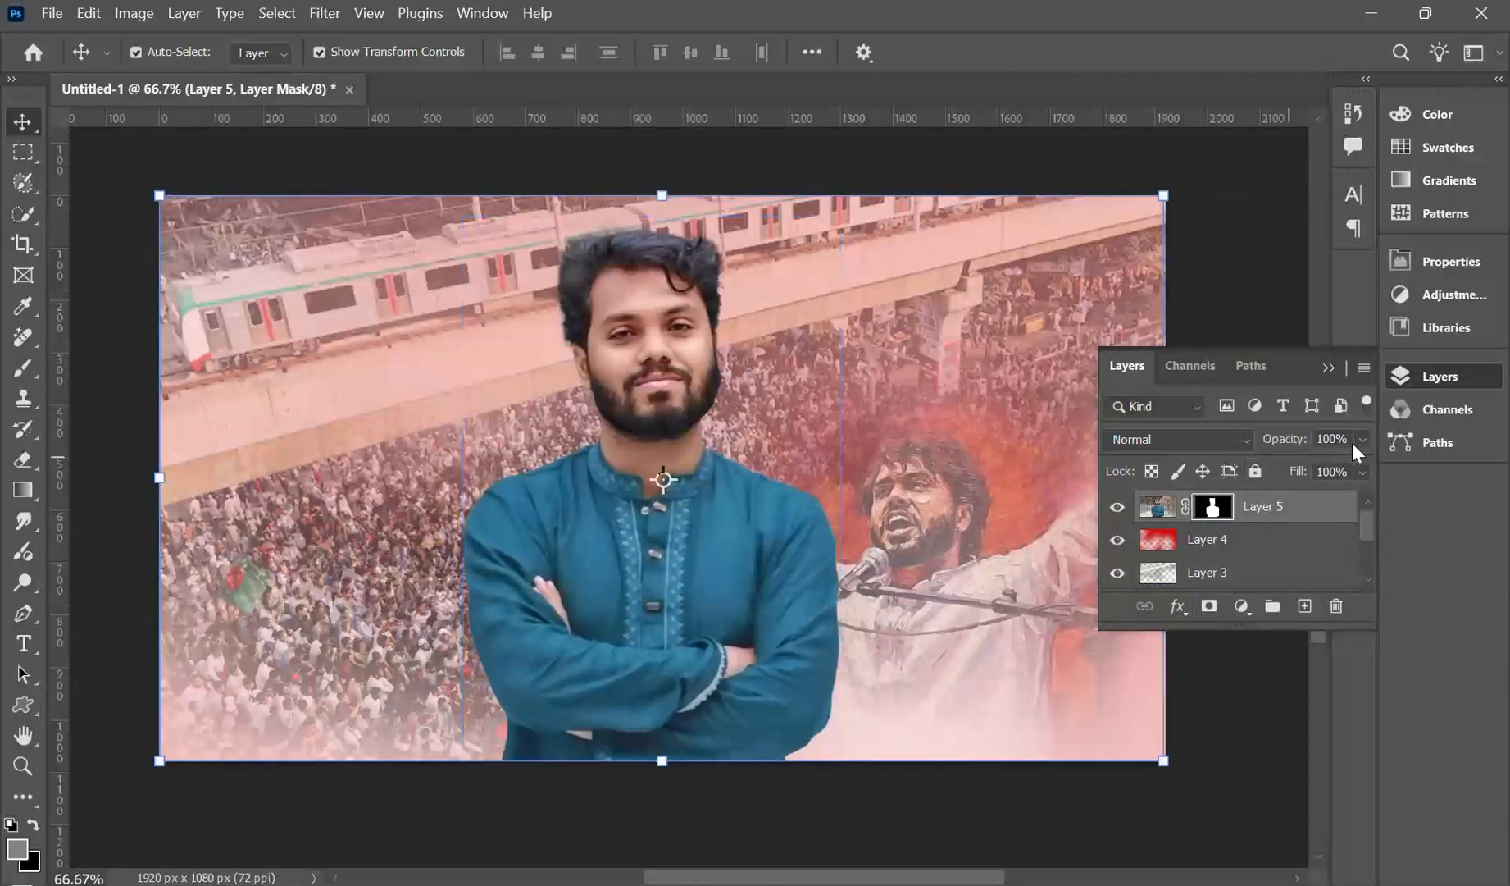
pyautogui.click(1299, 464)
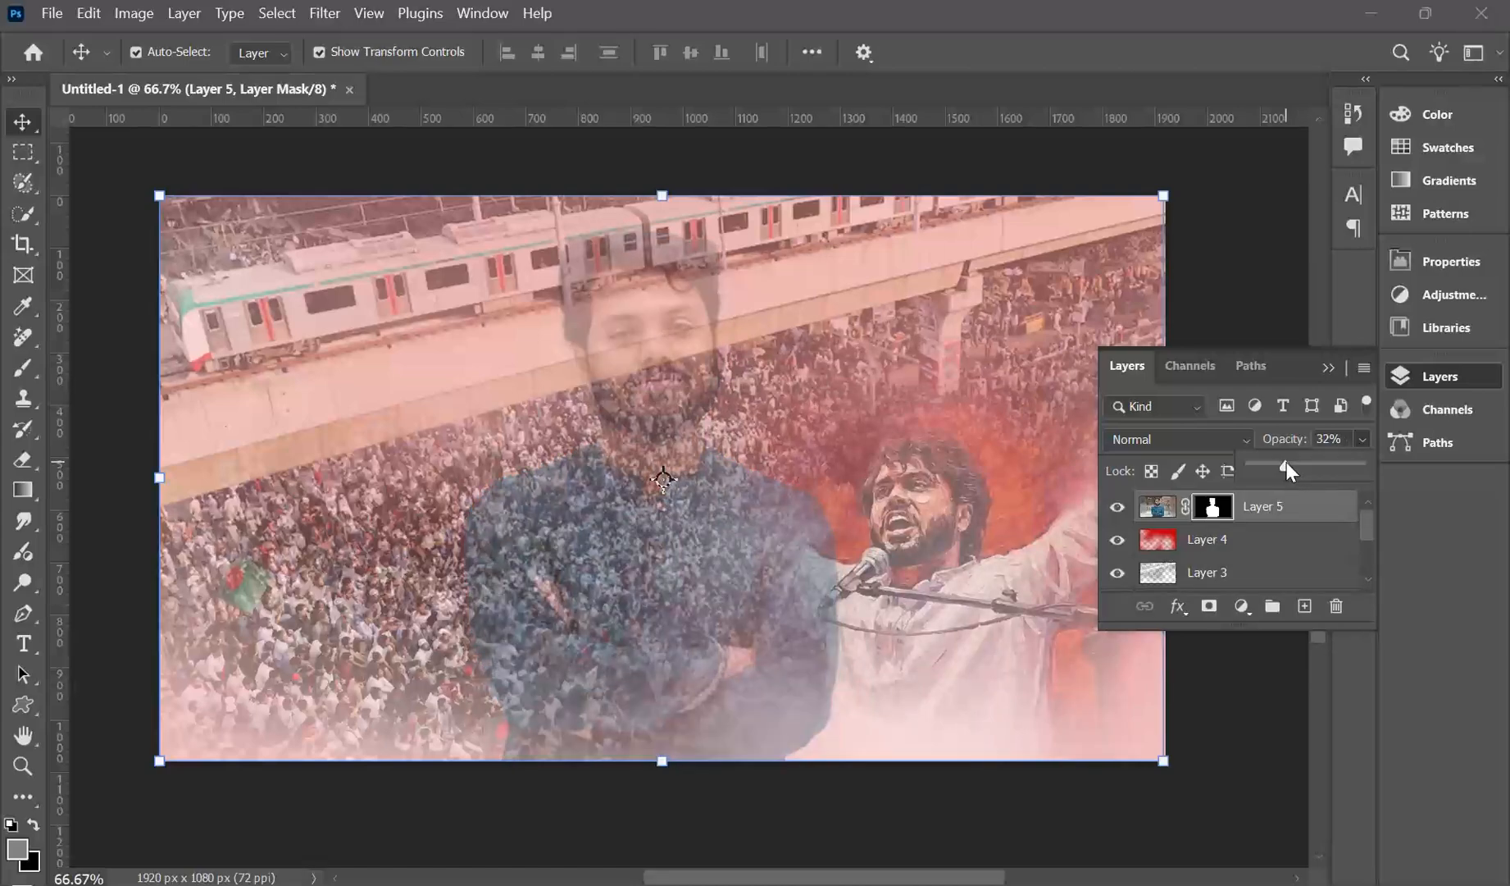
# Lower the portrait layer's opacity to 21% and soften the figure on its mask with a 700 px Eraser at 42% opacity
pyautogui.moveTo(1287, 472); pyautogui.dragTo(1276, 474)
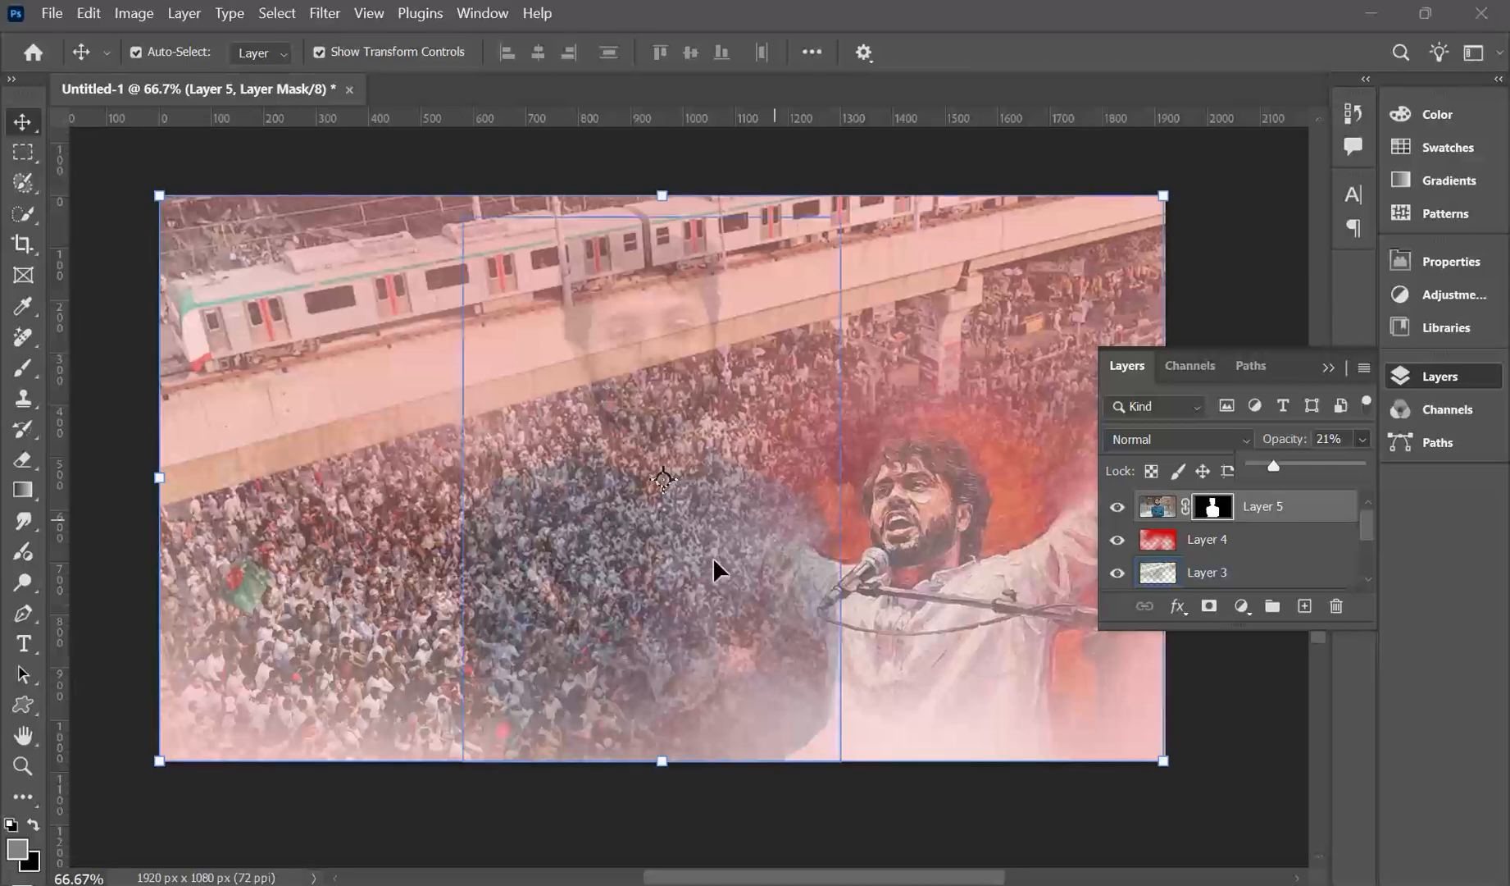
pyautogui.click(22, 463)
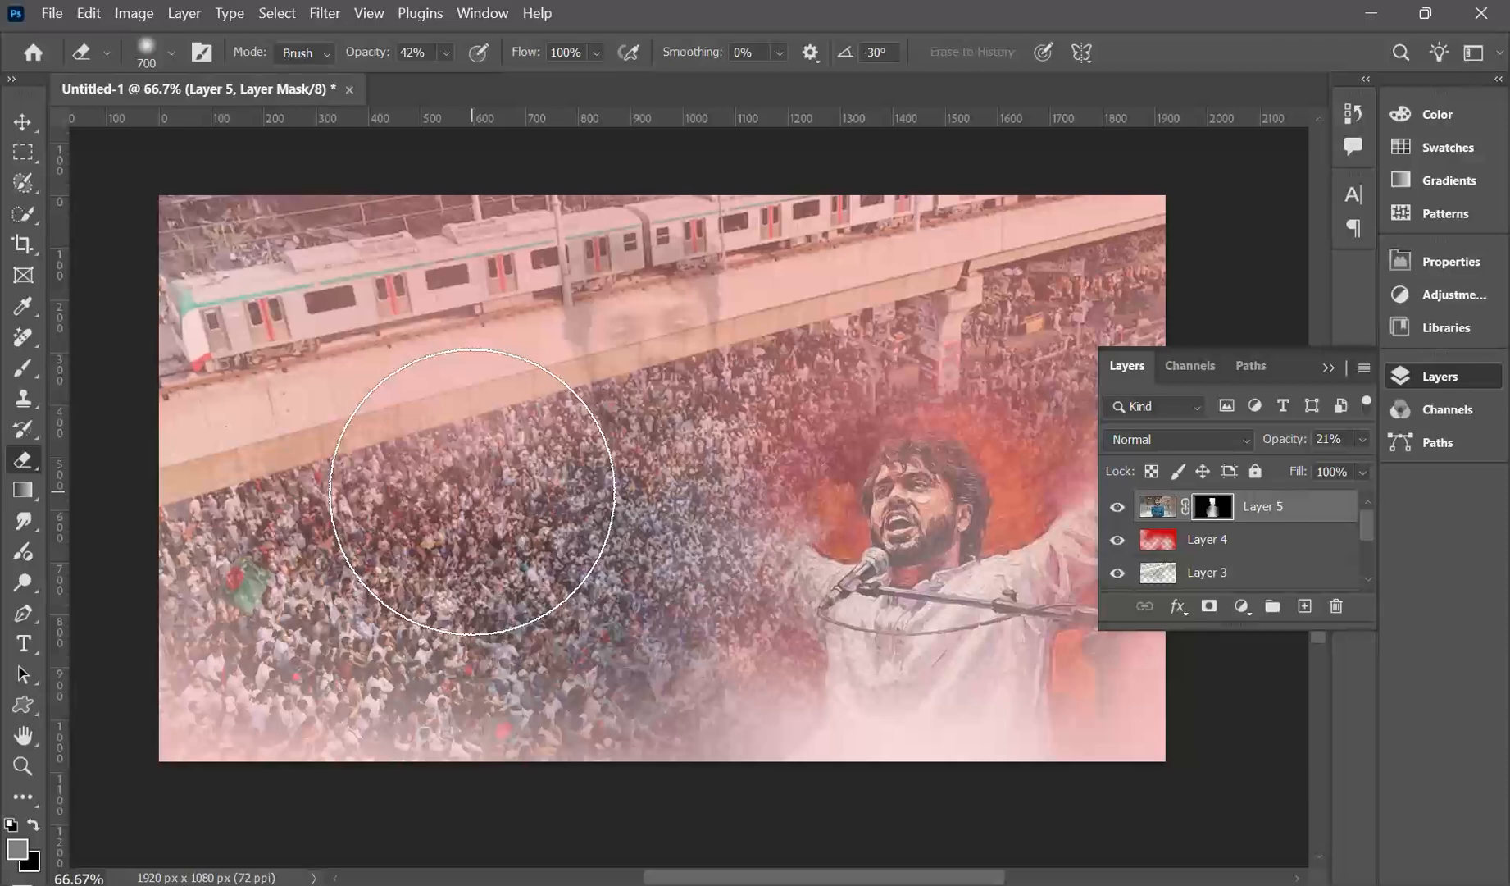
pyautogui.click(599, 276)
pyautogui.click(685, 331)
pyautogui.click(620, 367)
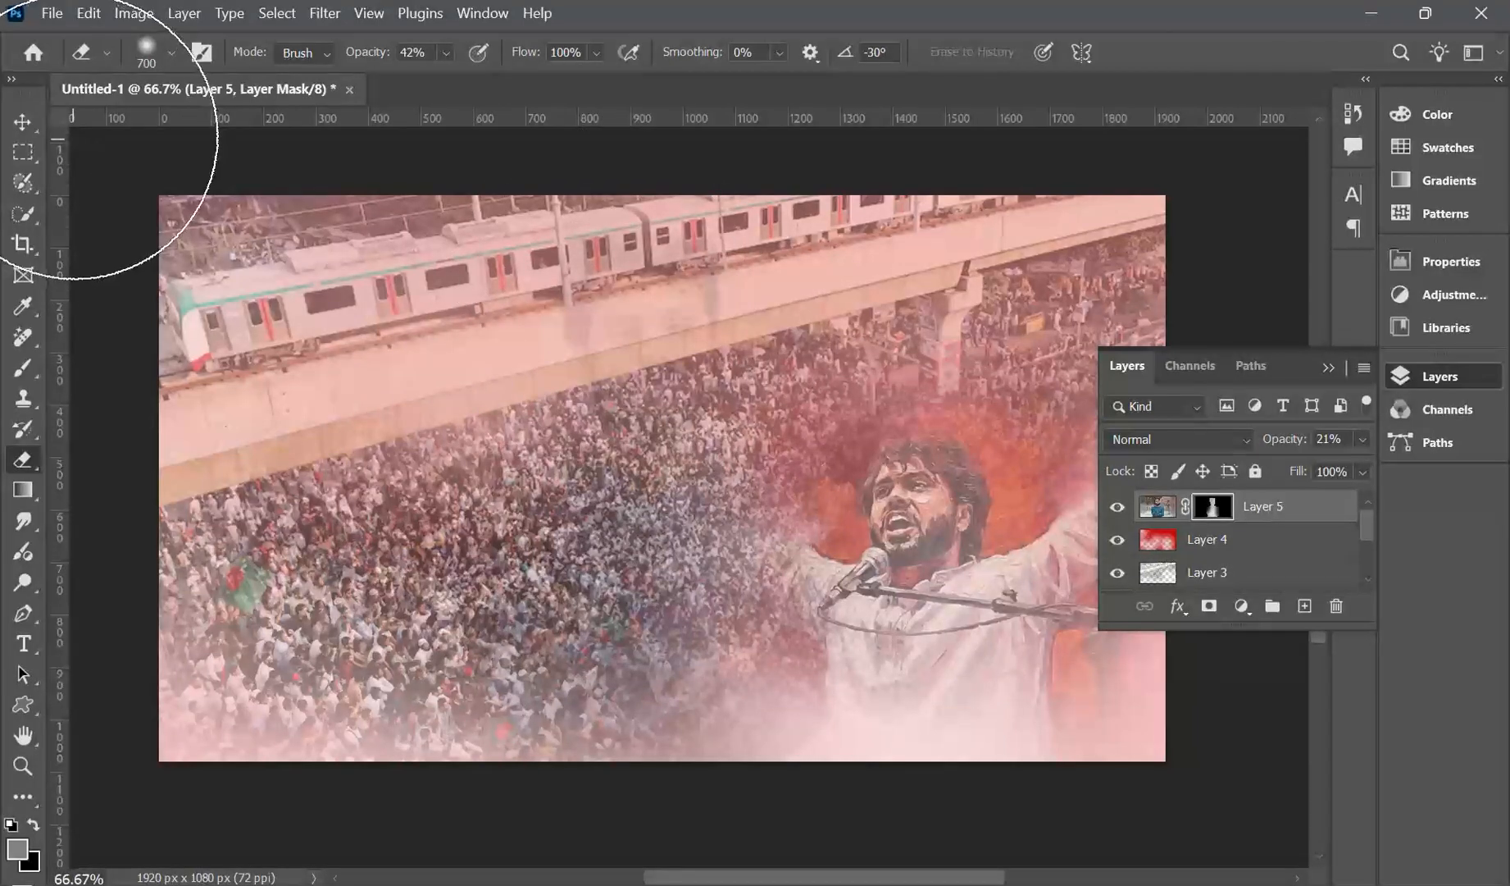
pyautogui.click(22, 121)
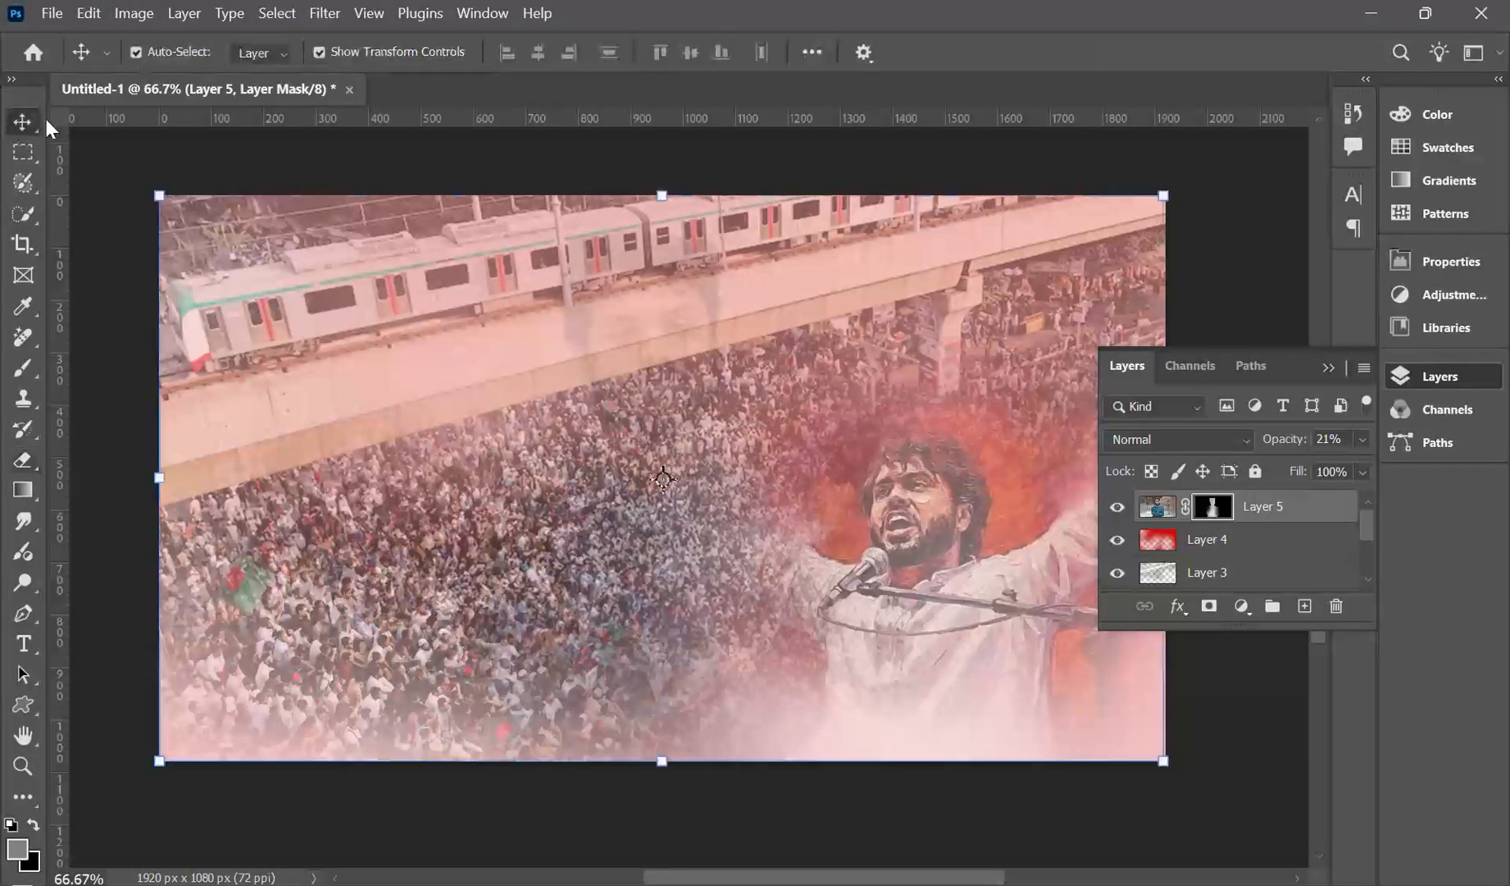
pyautogui.click(1226, 234)
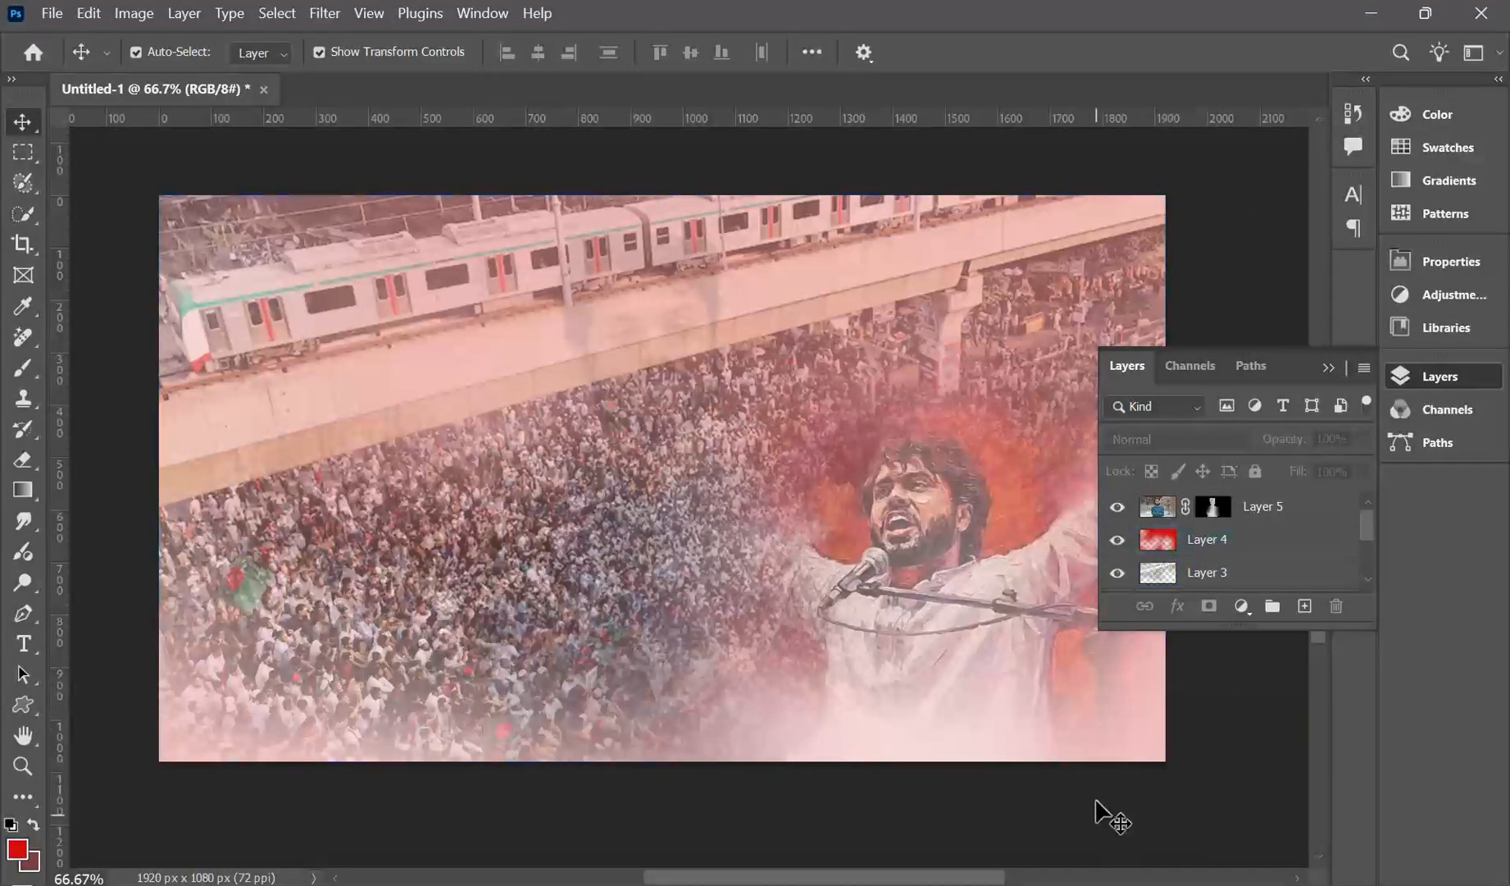
# Switch to the browser and bring the luxurious Bengali typography prompt for "জুলাইয়ের আগুন" from ChatGPT into a reloaded Gemini chat
pyautogui.hotkey('alt', 'Tab')
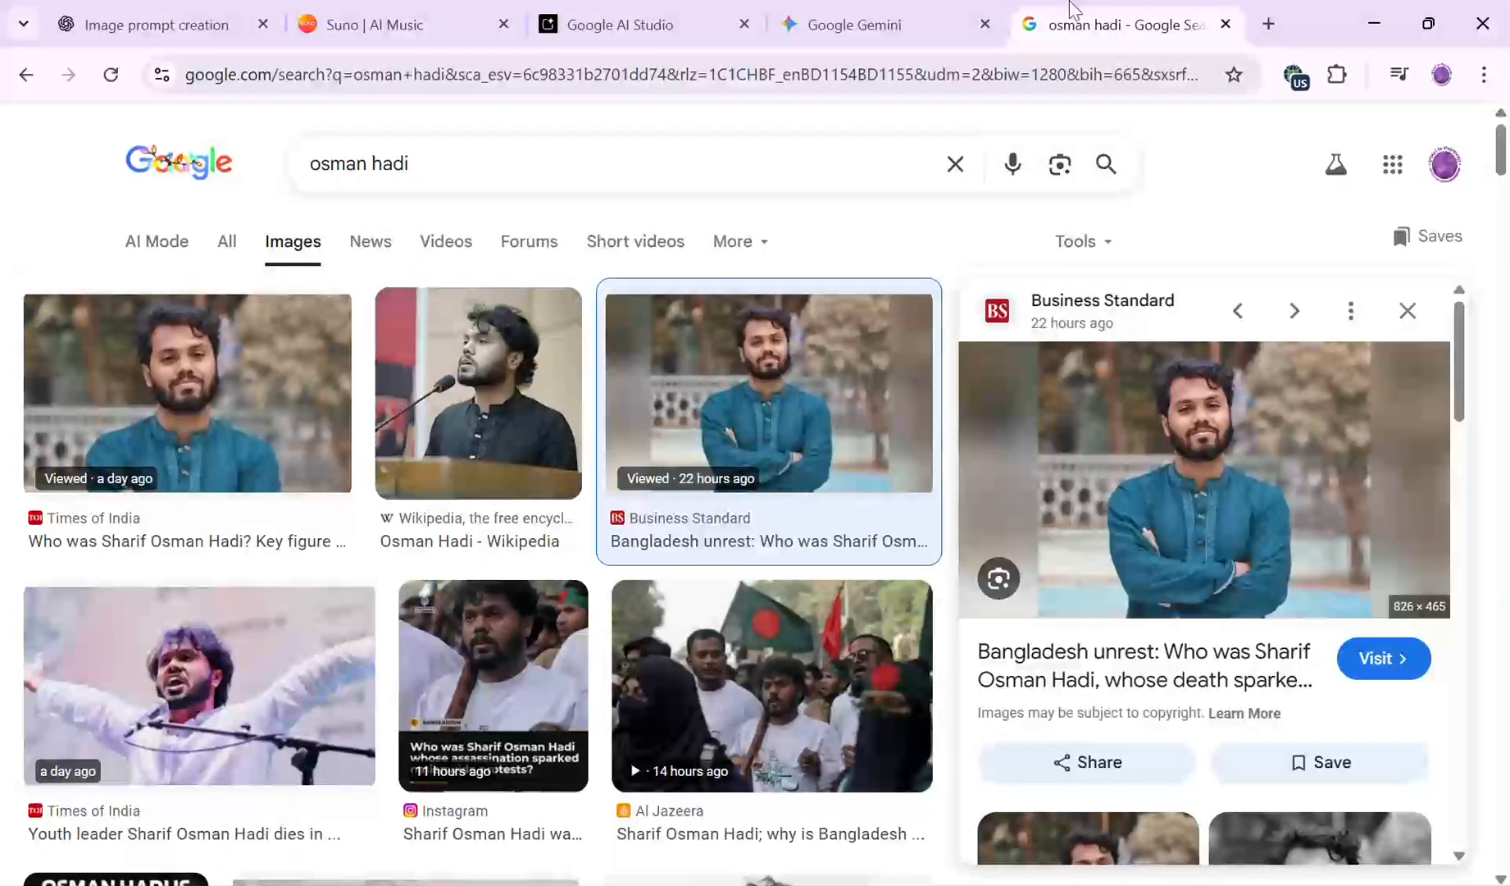
pyautogui.click(927, 10)
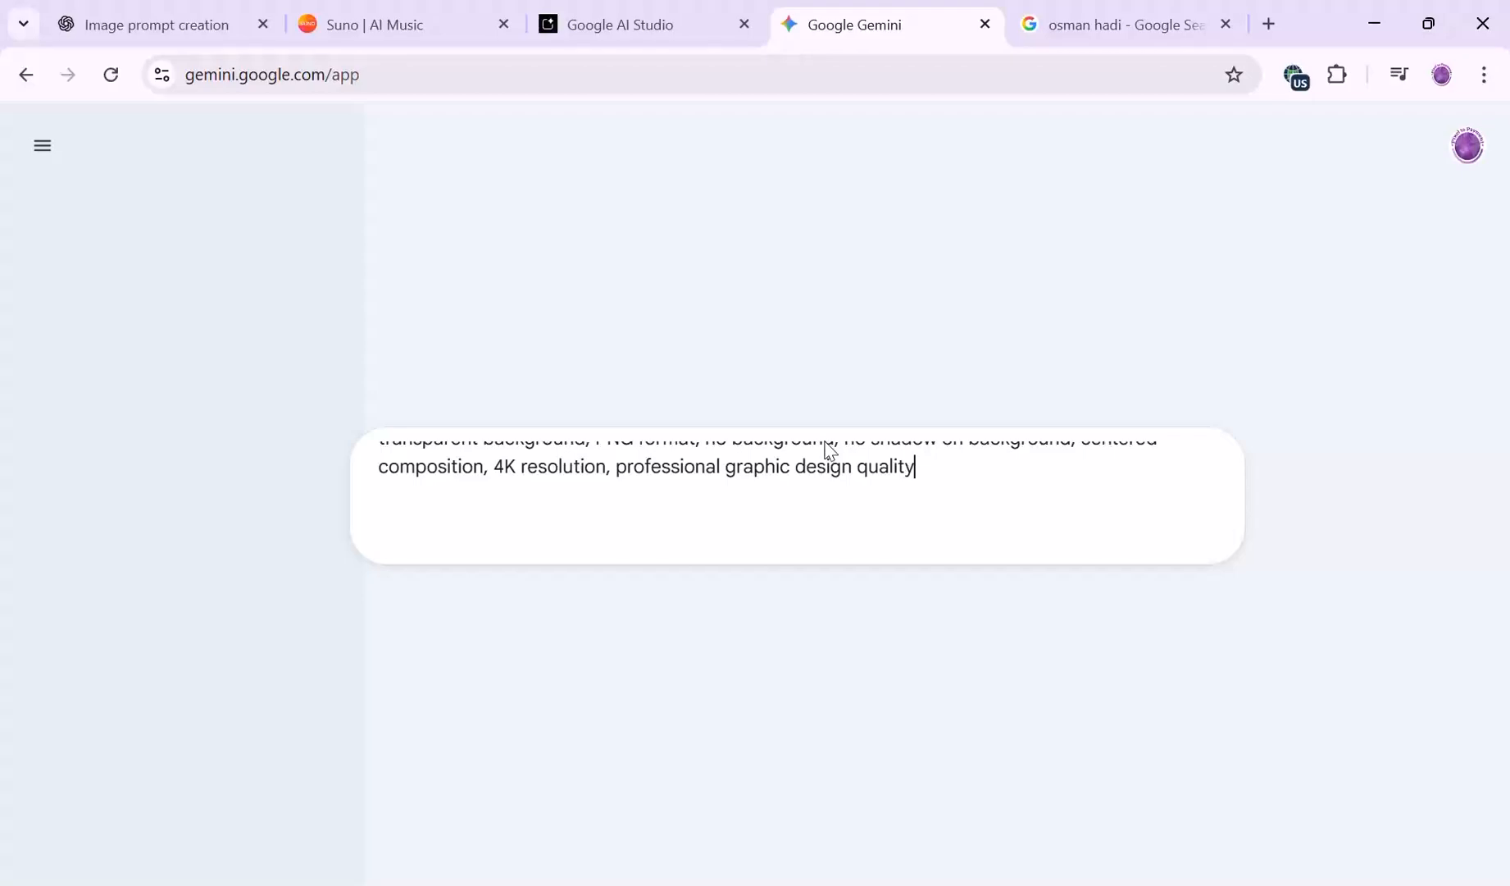
pyautogui.scroll(5, 826, 448)
pyautogui.click(102, 74)
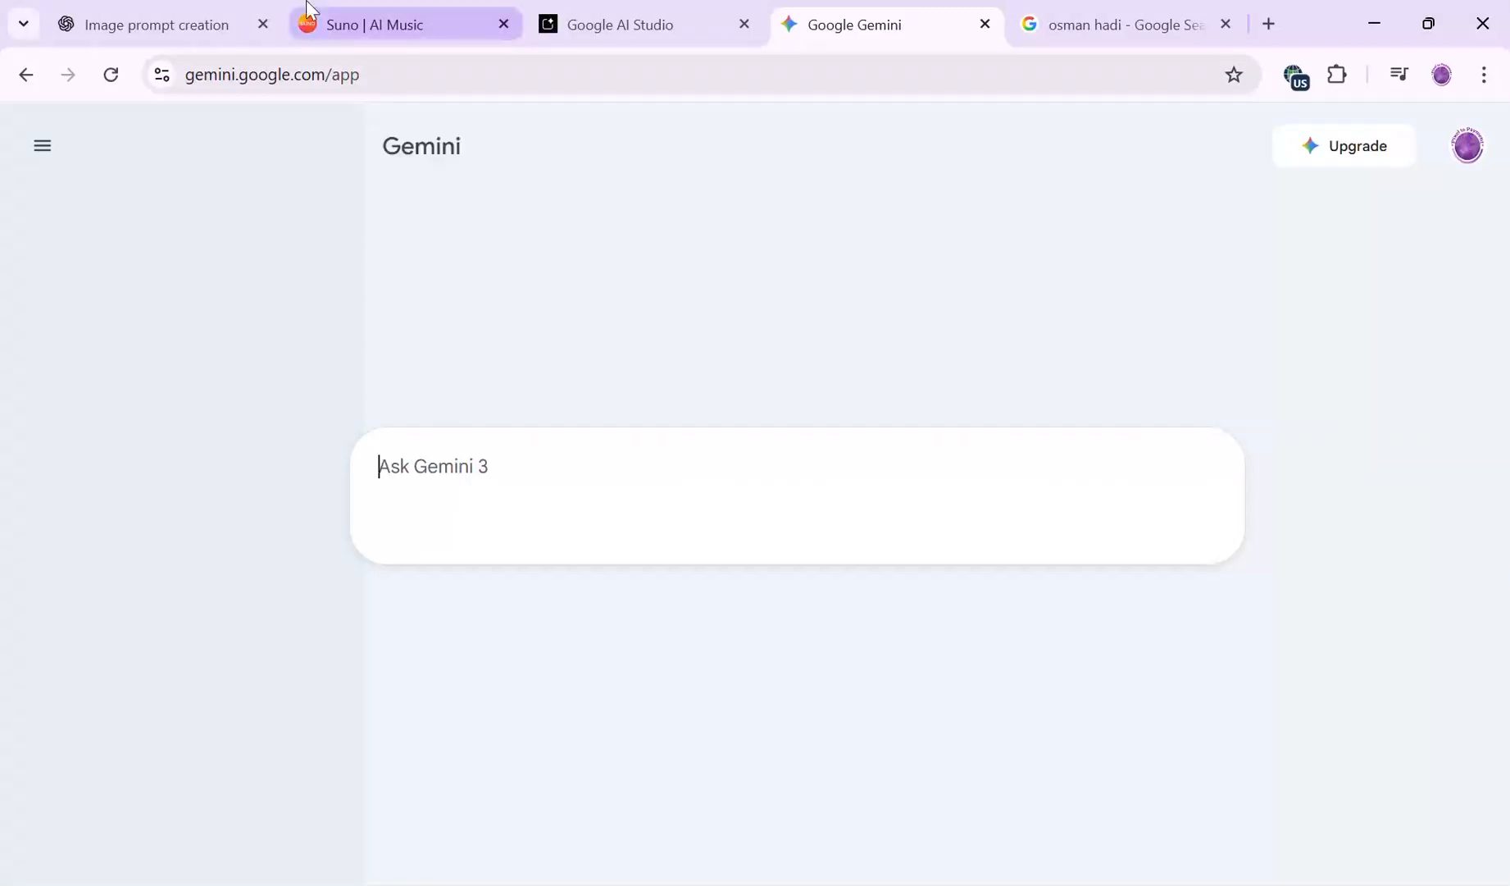
pyautogui.click(223, 18)
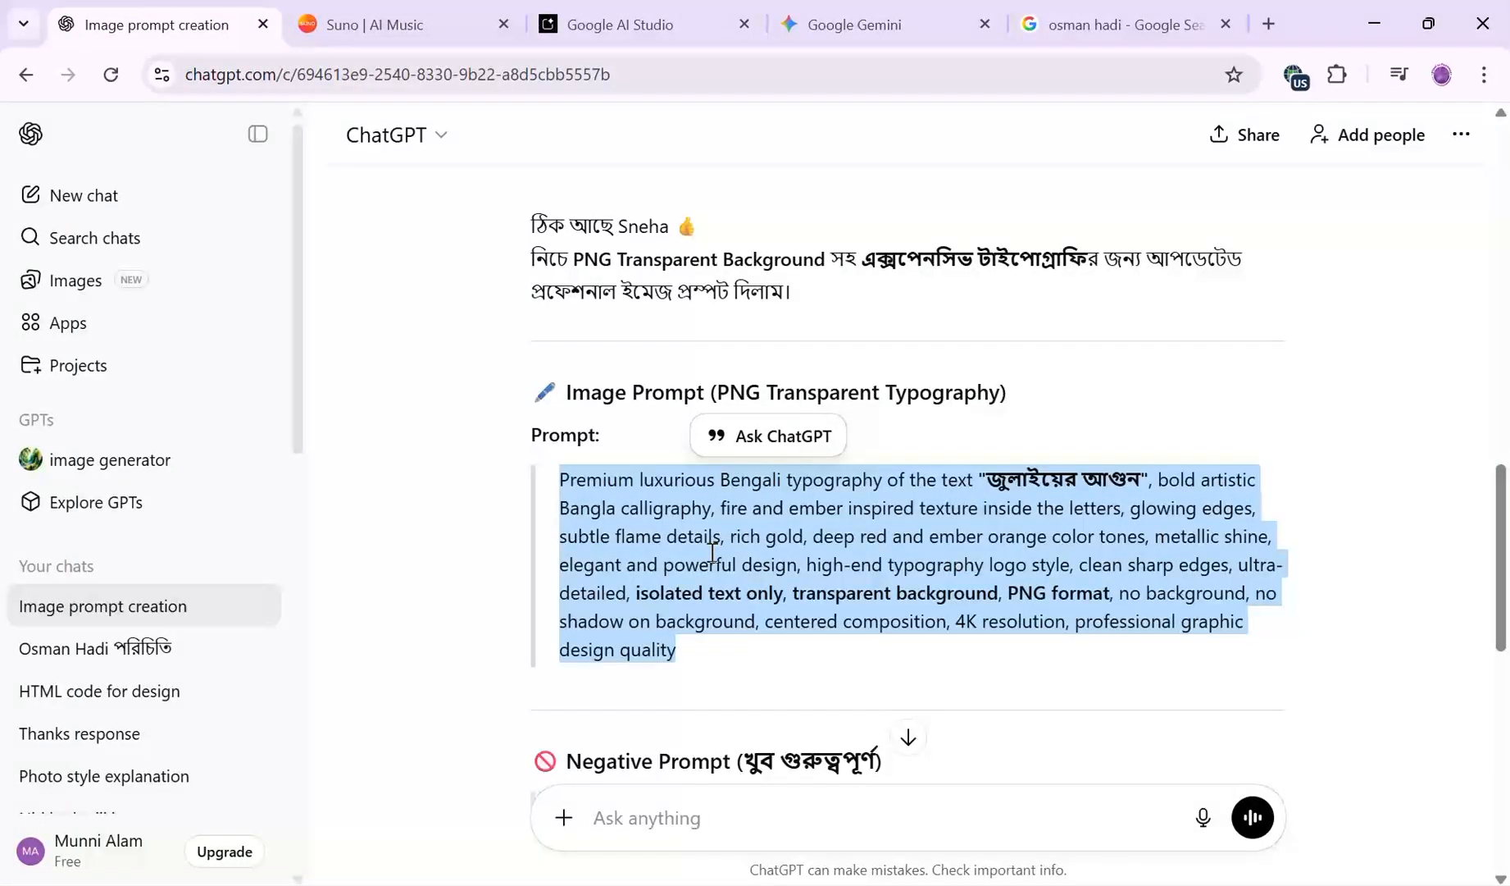
pyautogui.click(943, 18)
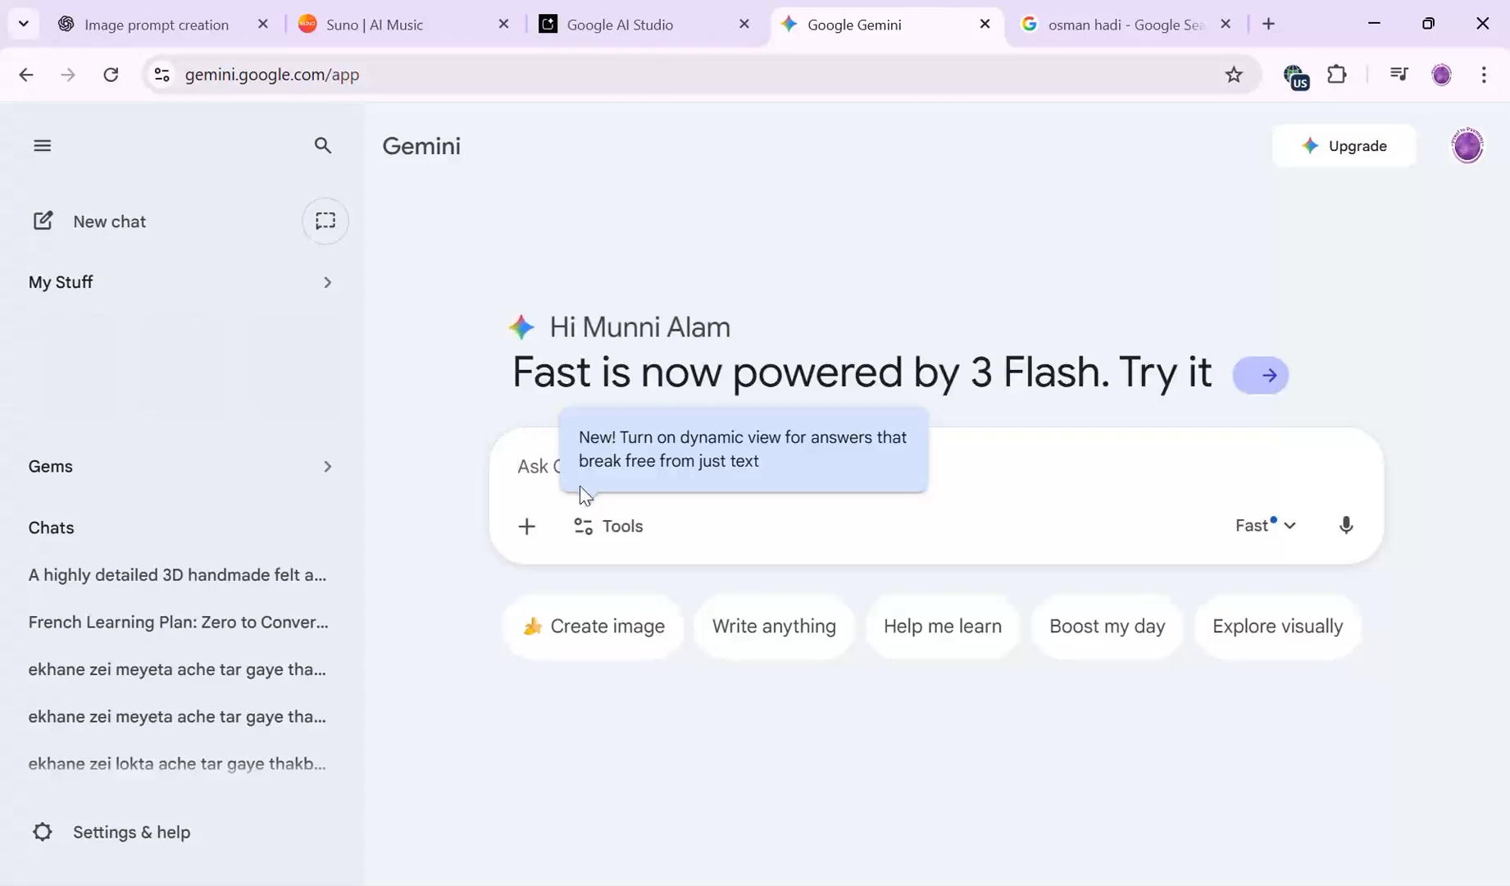
pyautogui.click(554, 472)
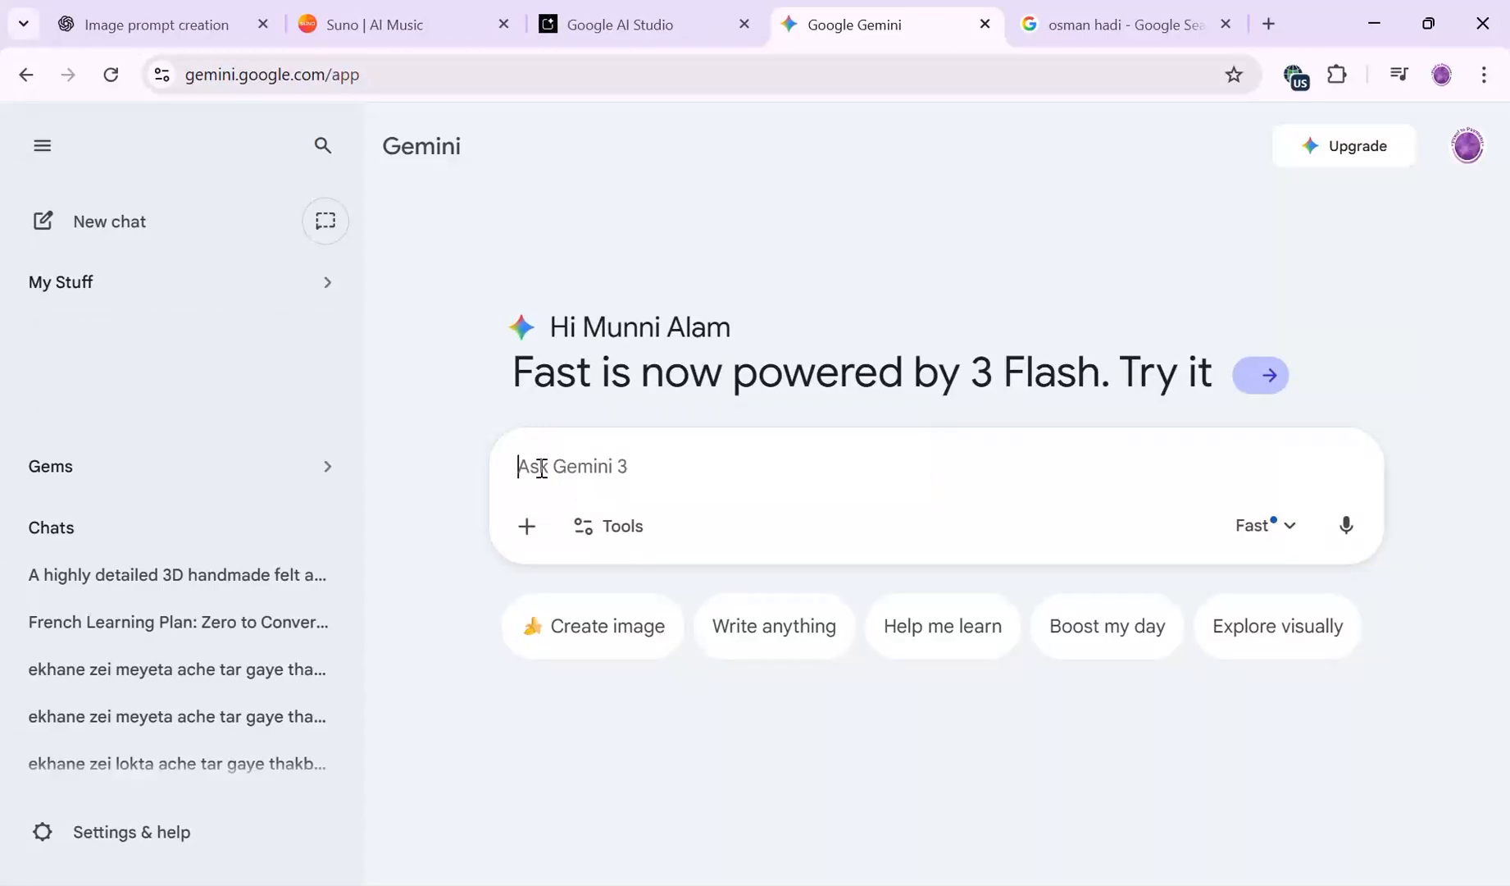
pyautogui.write('Premium luxurious Bengali typography of the text "জুলাইয়ের আগুন", bold artistic Bangla calligraphy, fire and ember inspired texture inside the letters, glowing edges, subtle flame details, rich gold, deep red and ember orange color tones, metallic shine, elegant and powerful design, high-end typography logo style, clean sharp edges, ultra-detailed, isolated text only, transparent background, PNG format, no background, no shadow on background, centered composition, 4K resolution, professional graphic design quality')
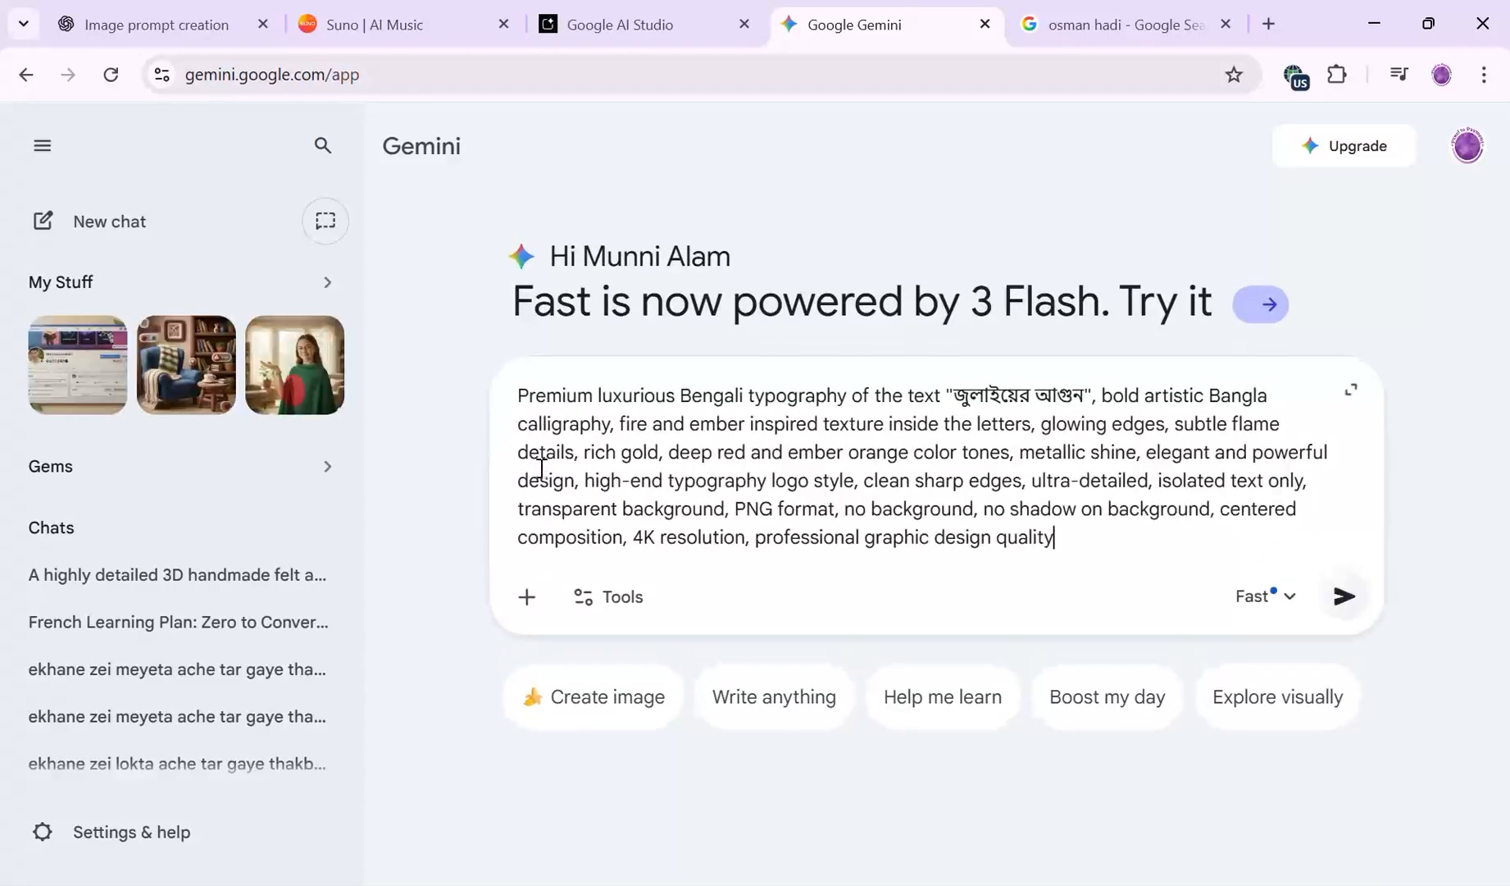
# Set Gemini to image creation, submit the typography prompt, and look over the generated lettering
pyautogui.click(592, 605)
pyautogui.click(713, 712)
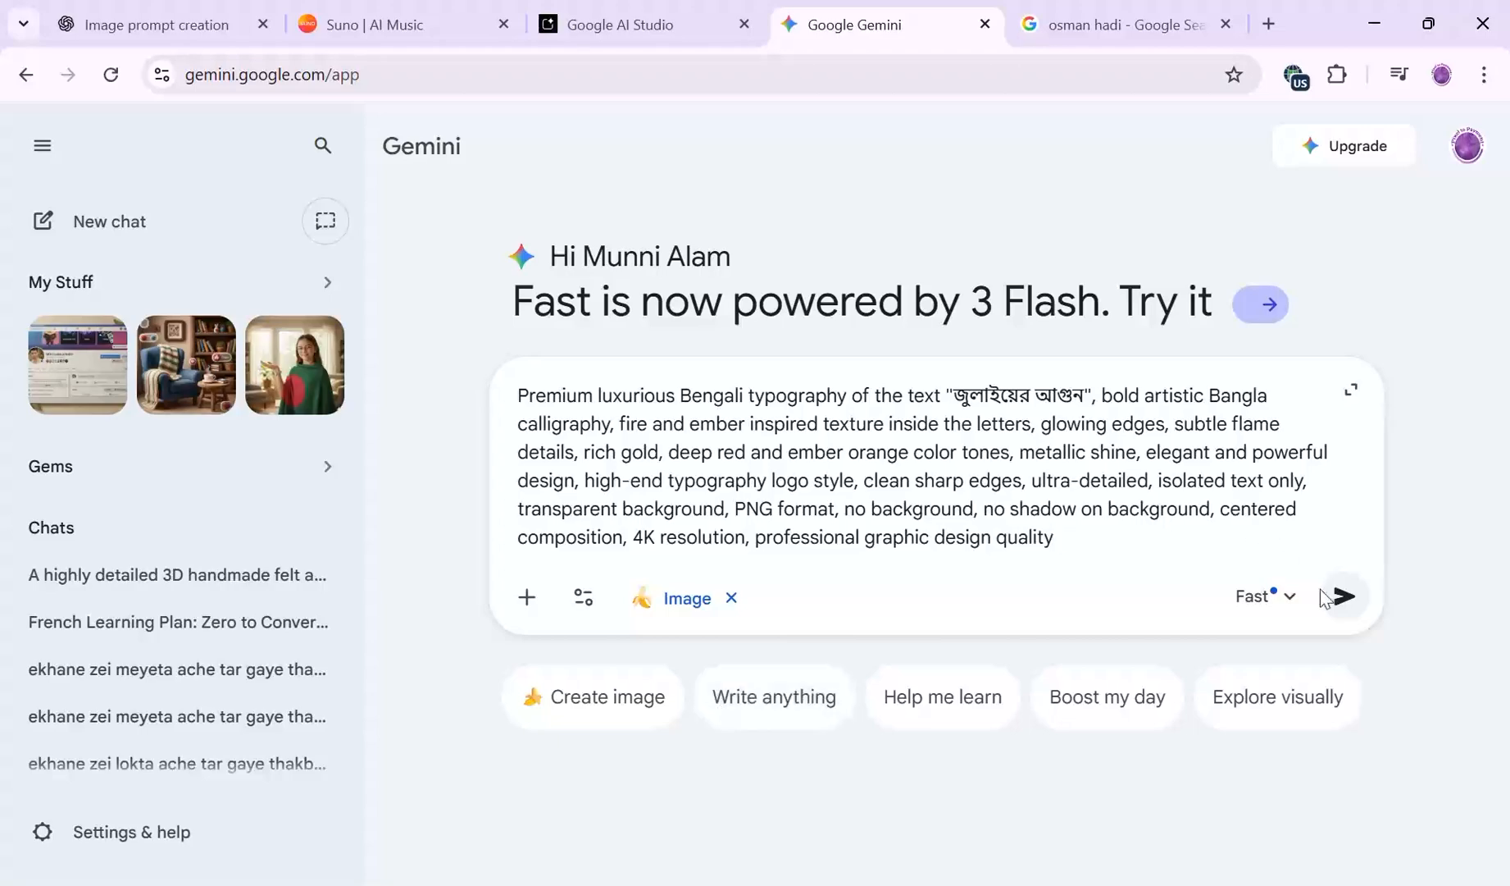
pyautogui.click(1328, 596)
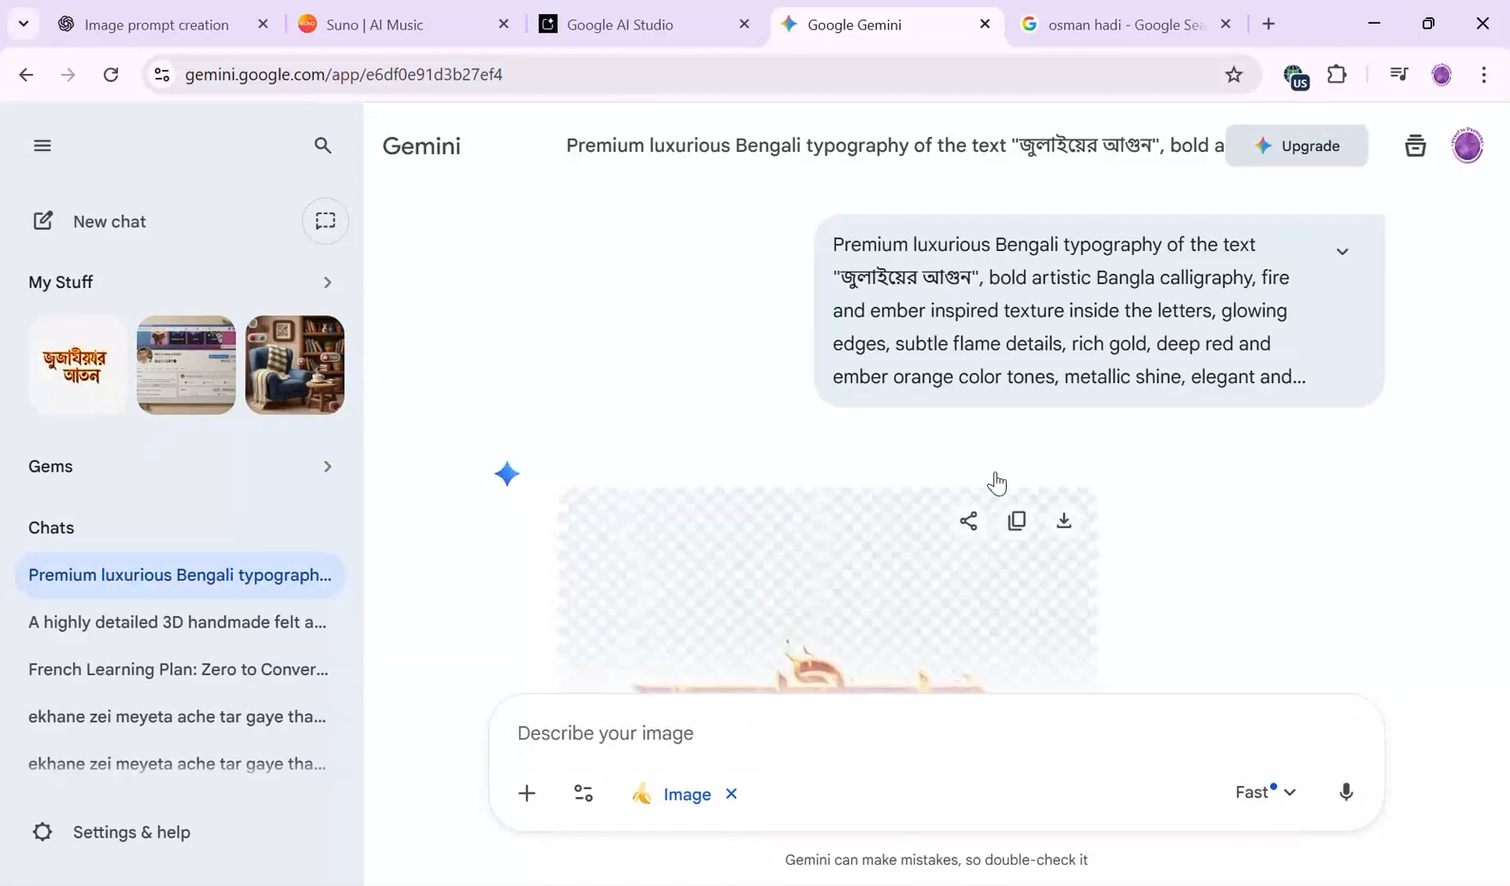
pyautogui.scroll(-4, 997, 484)
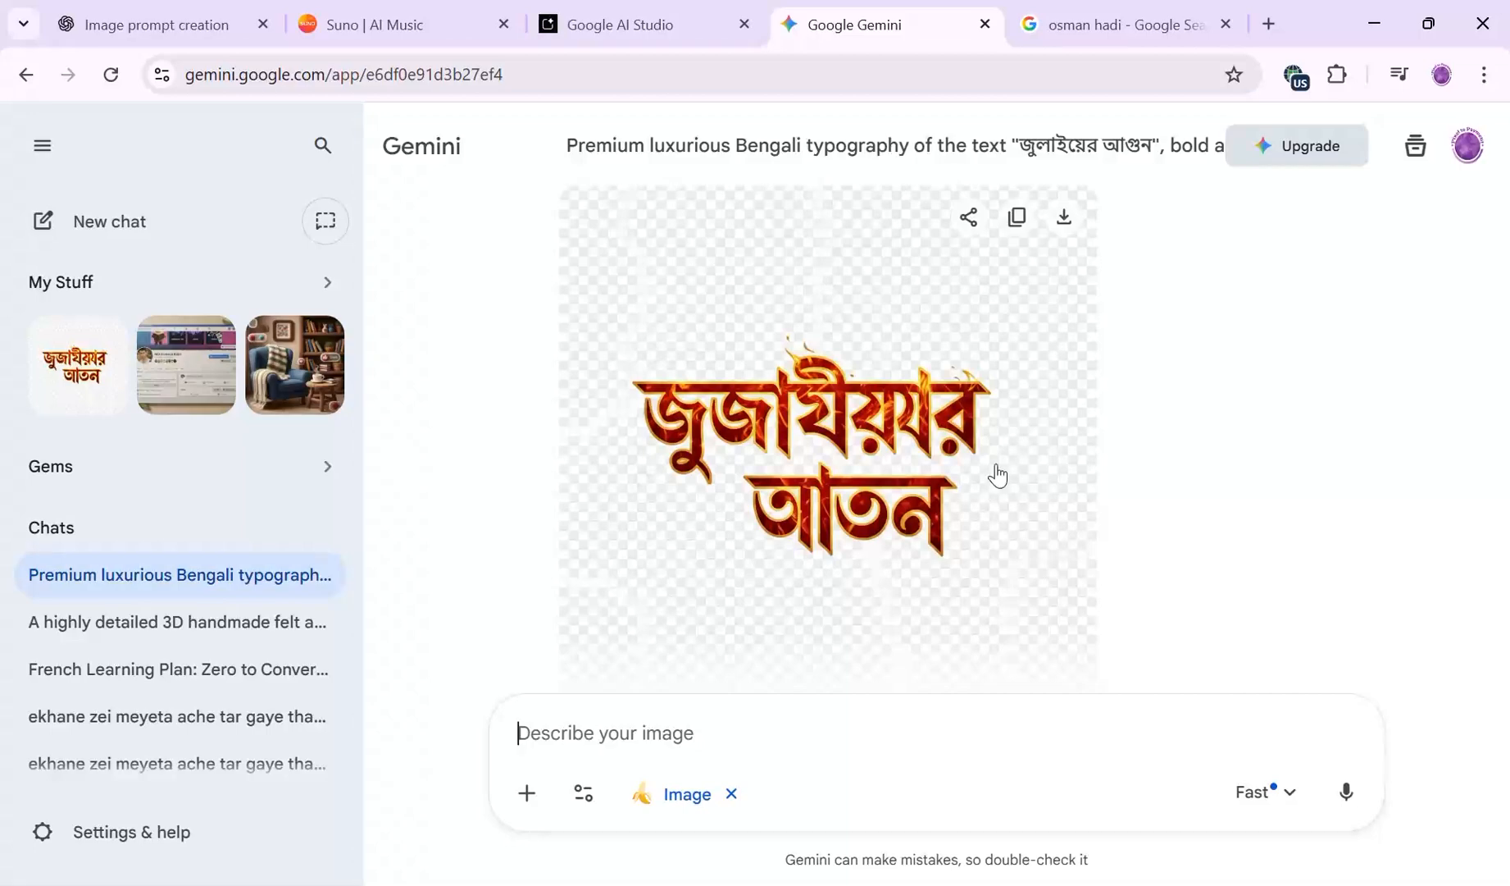
pyautogui.scroll(4, 1040, 285)
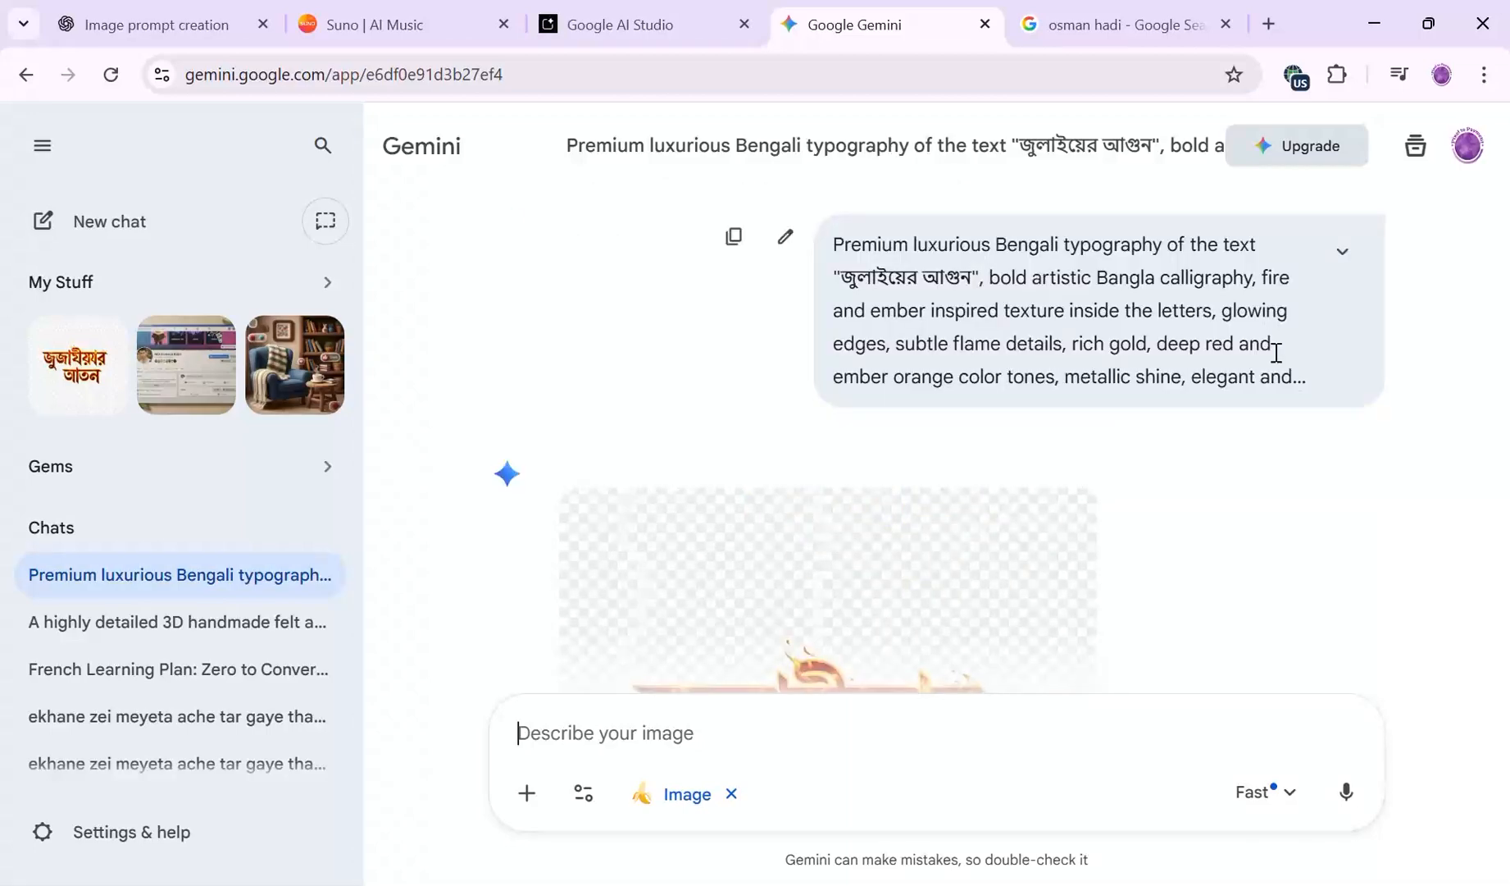
# Copy the submitted typography prompt from the Gemini chat and go to Google AI Studio's home page
pyautogui.click(747, 241)
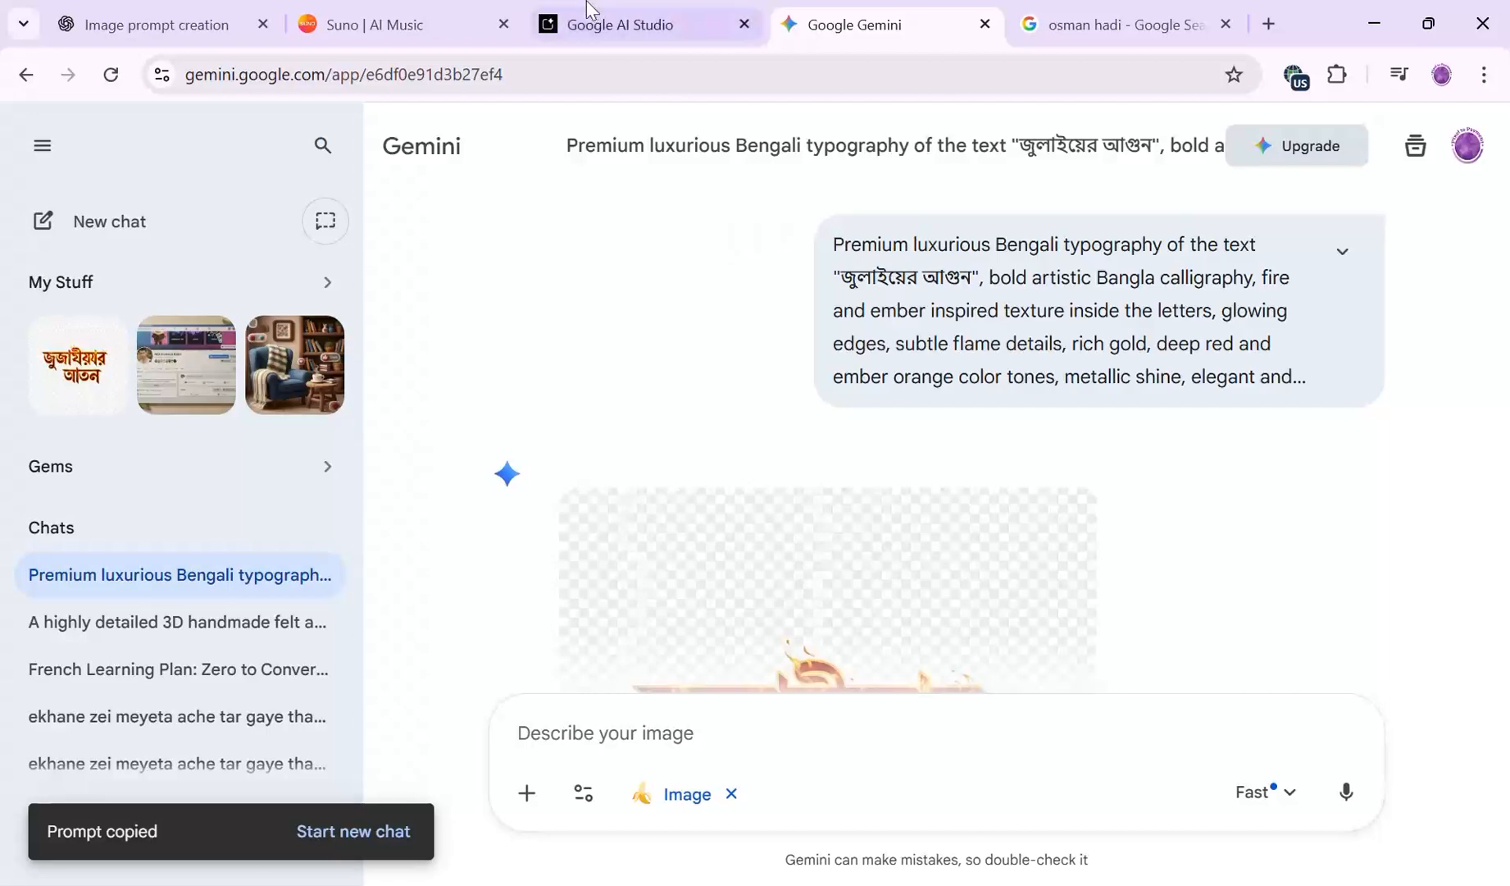
pyautogui.click(611, 24)
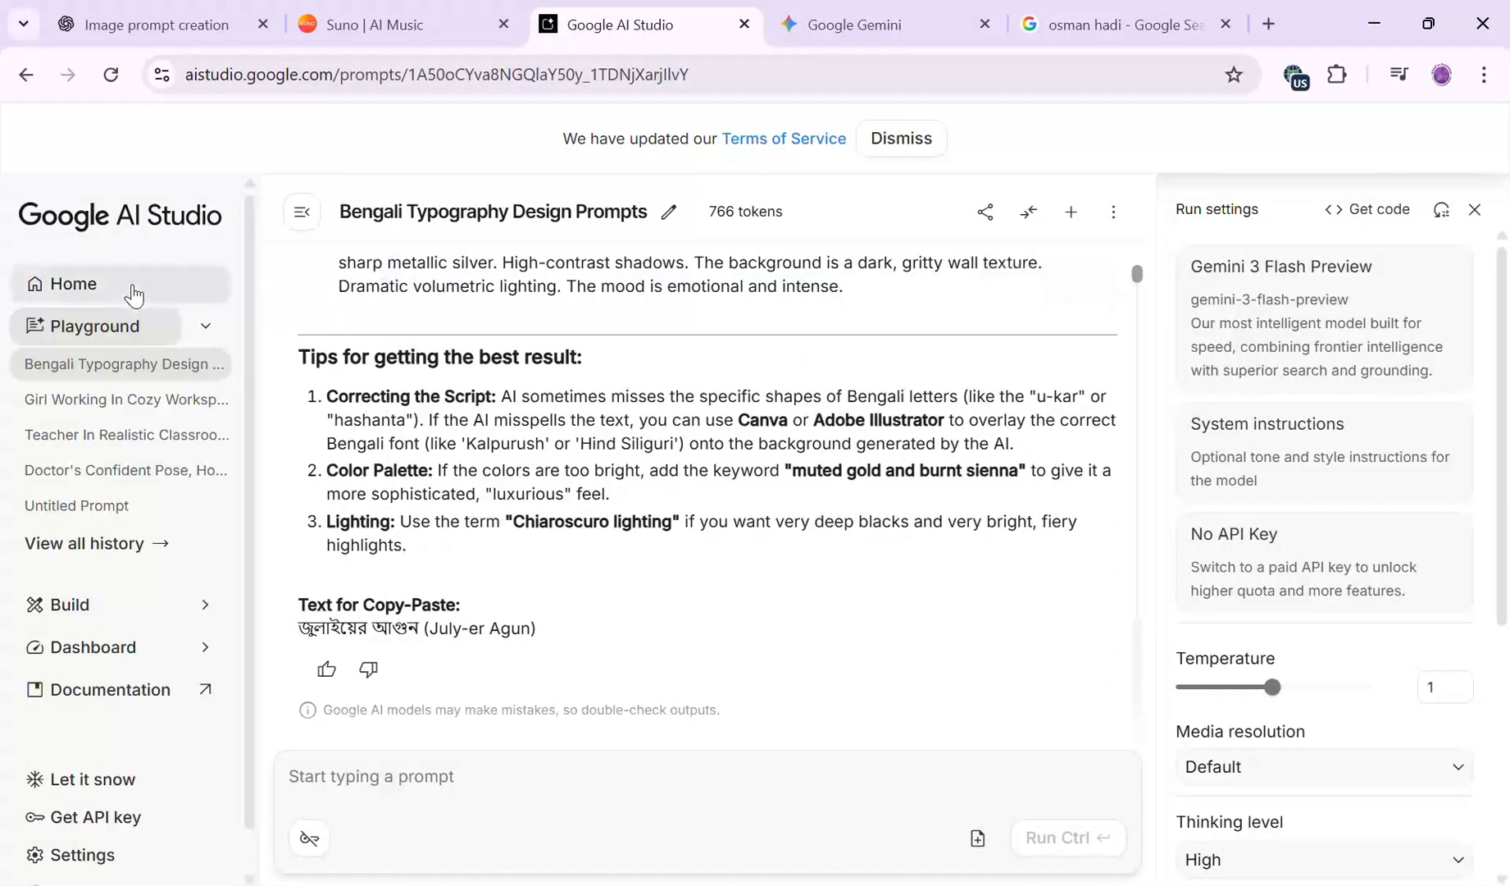
pyautogui.click(123, 288)
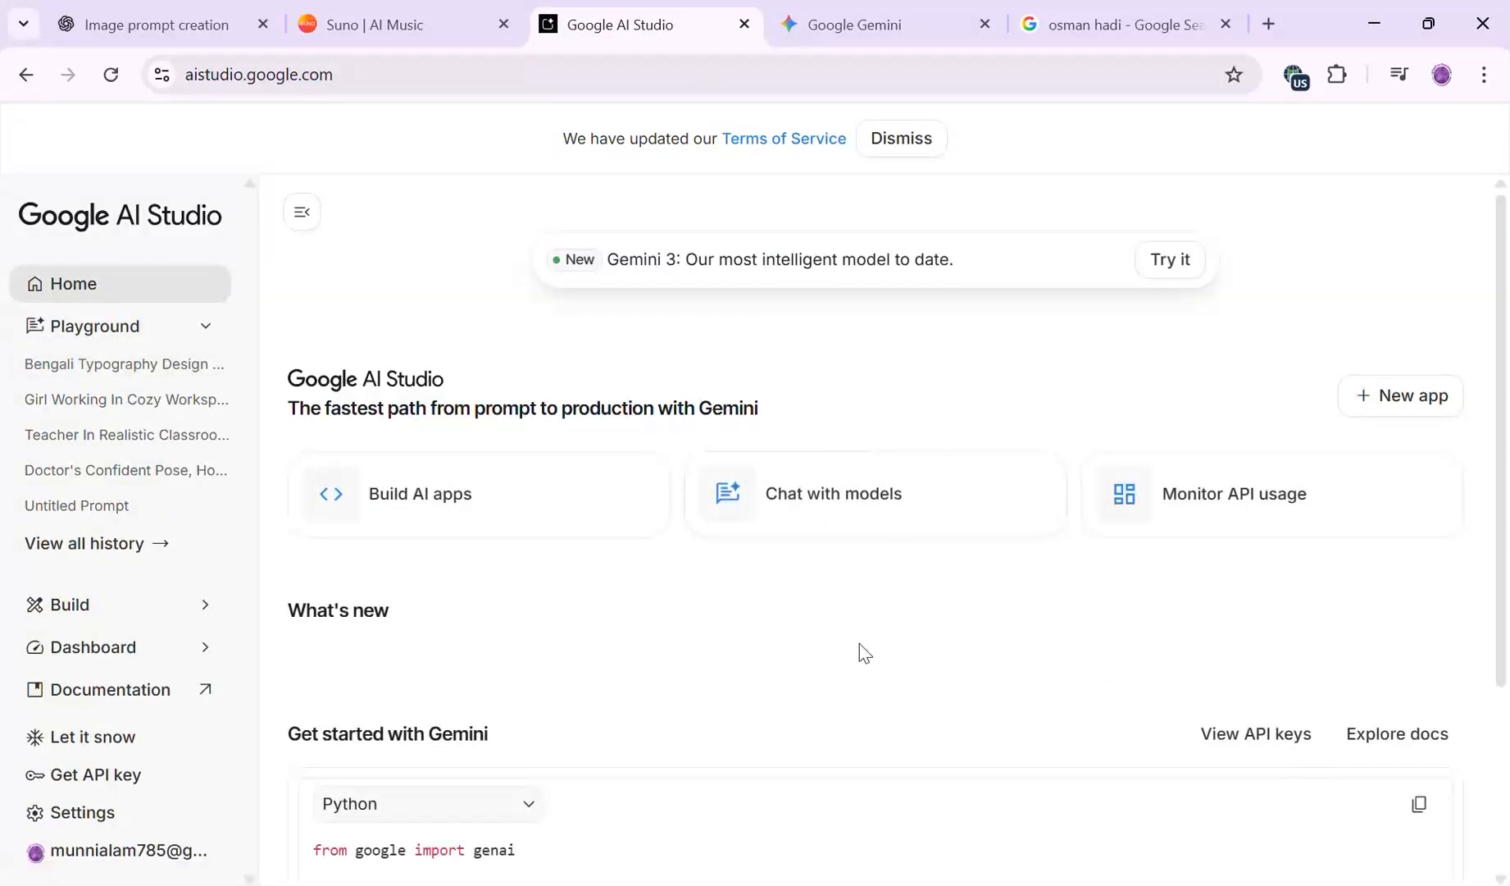
# Search Google for "lmarena" in a new browser tab and open the LMArena site
pyautogui.click(1269, 23)
pyautogui.click(627, 487)
pyautogui.write('l')
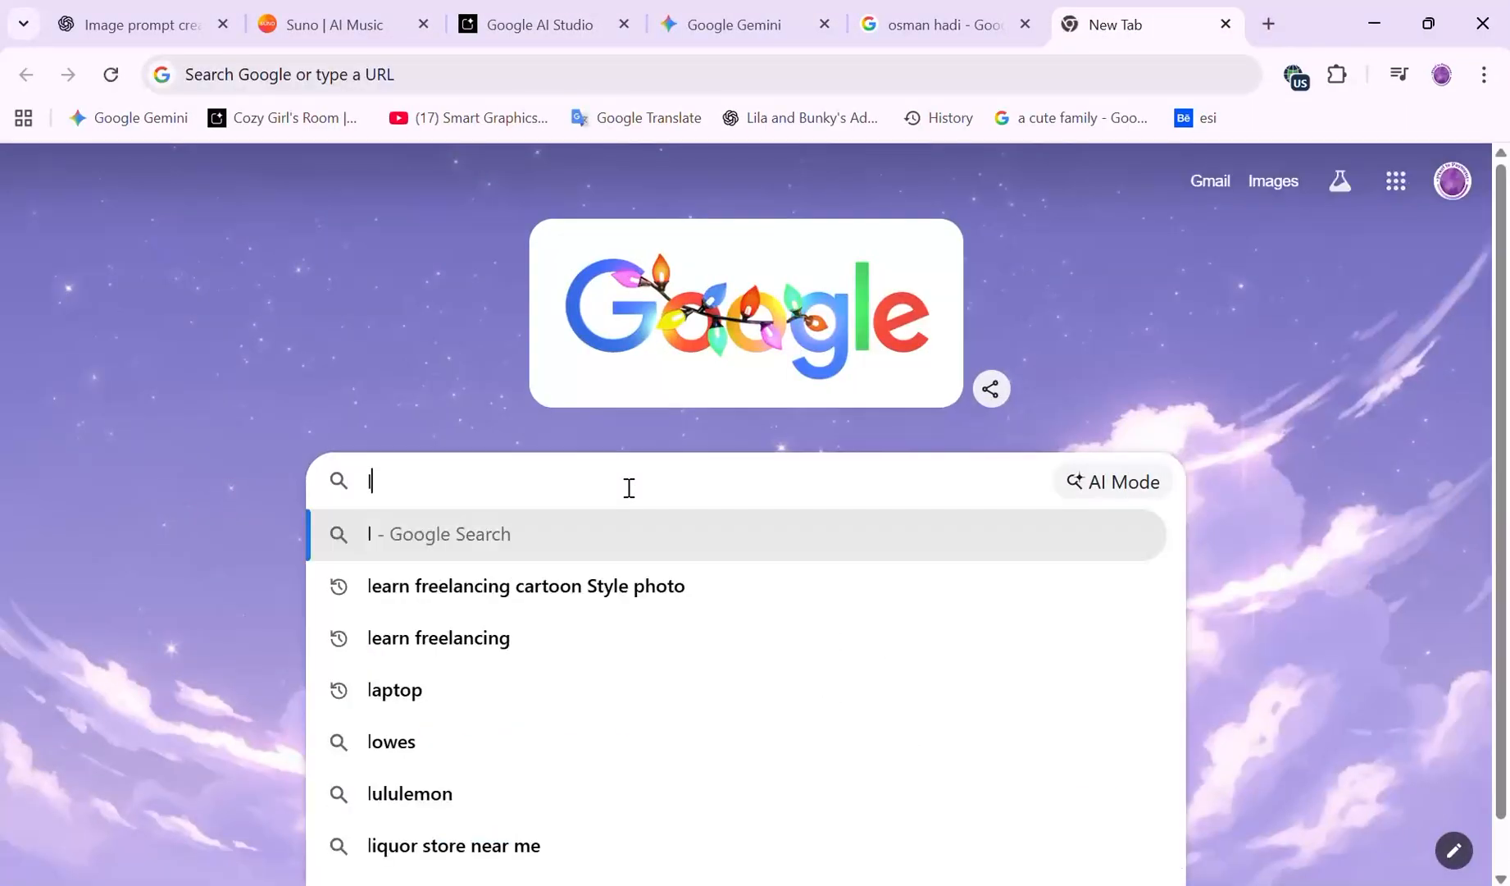
pyautogui.write('m')
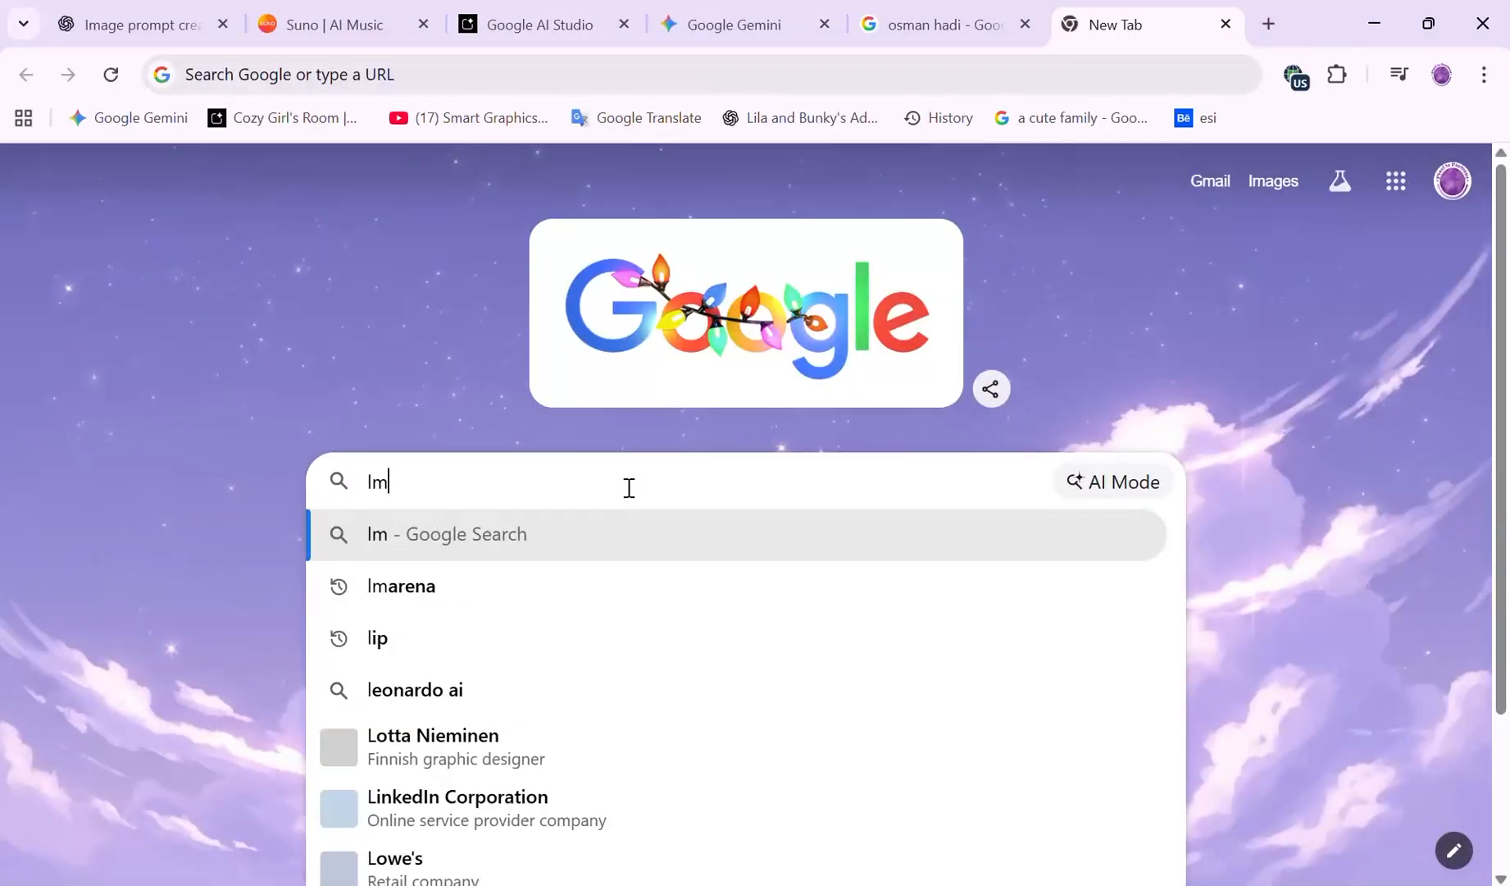
pyautogui.write('arena')
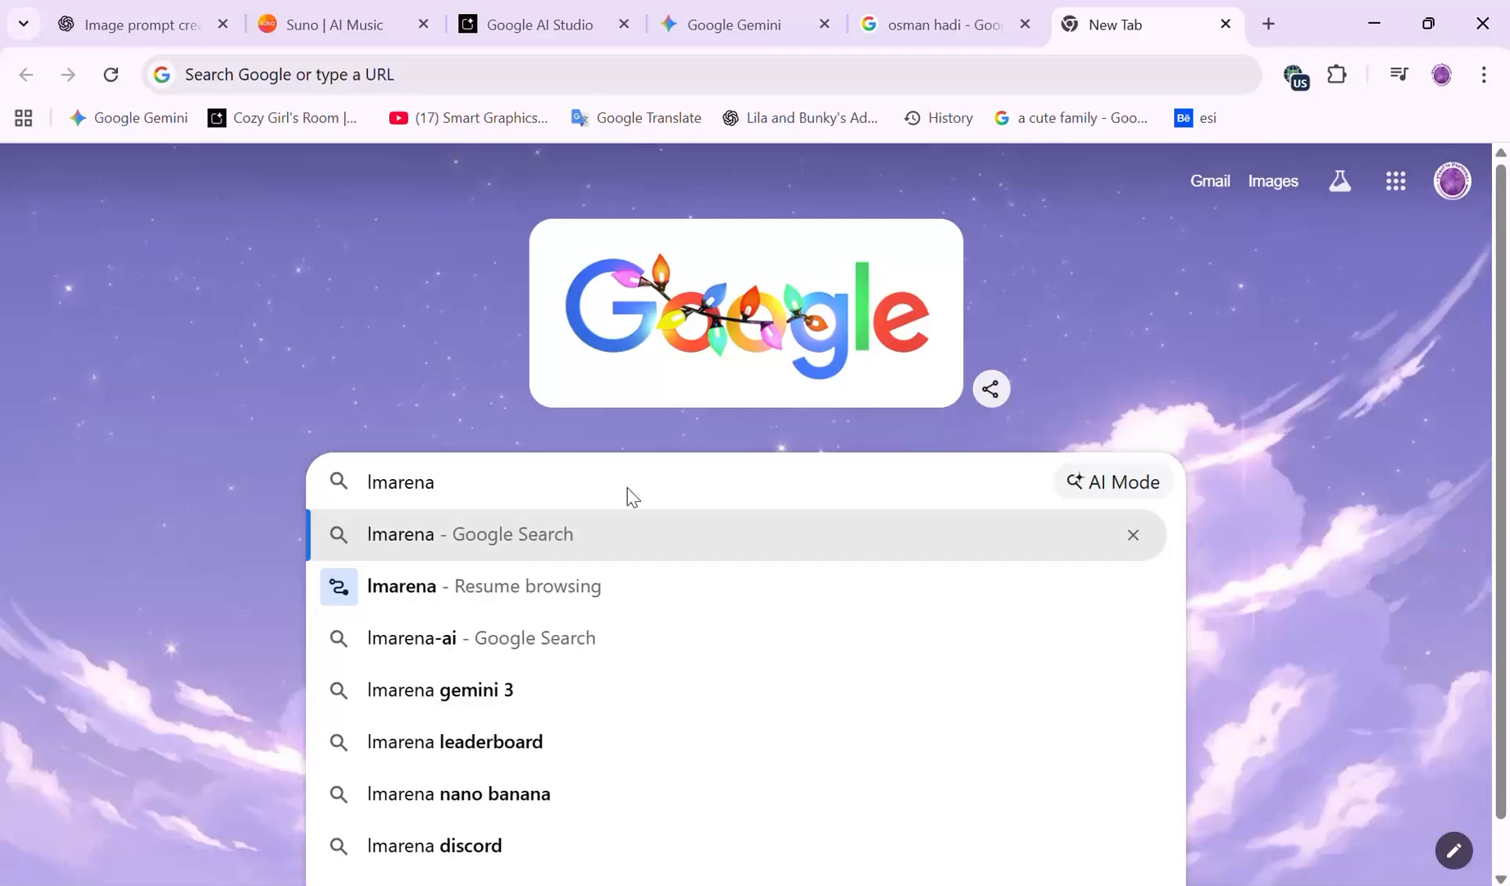
pyautogui.click(550, 529)
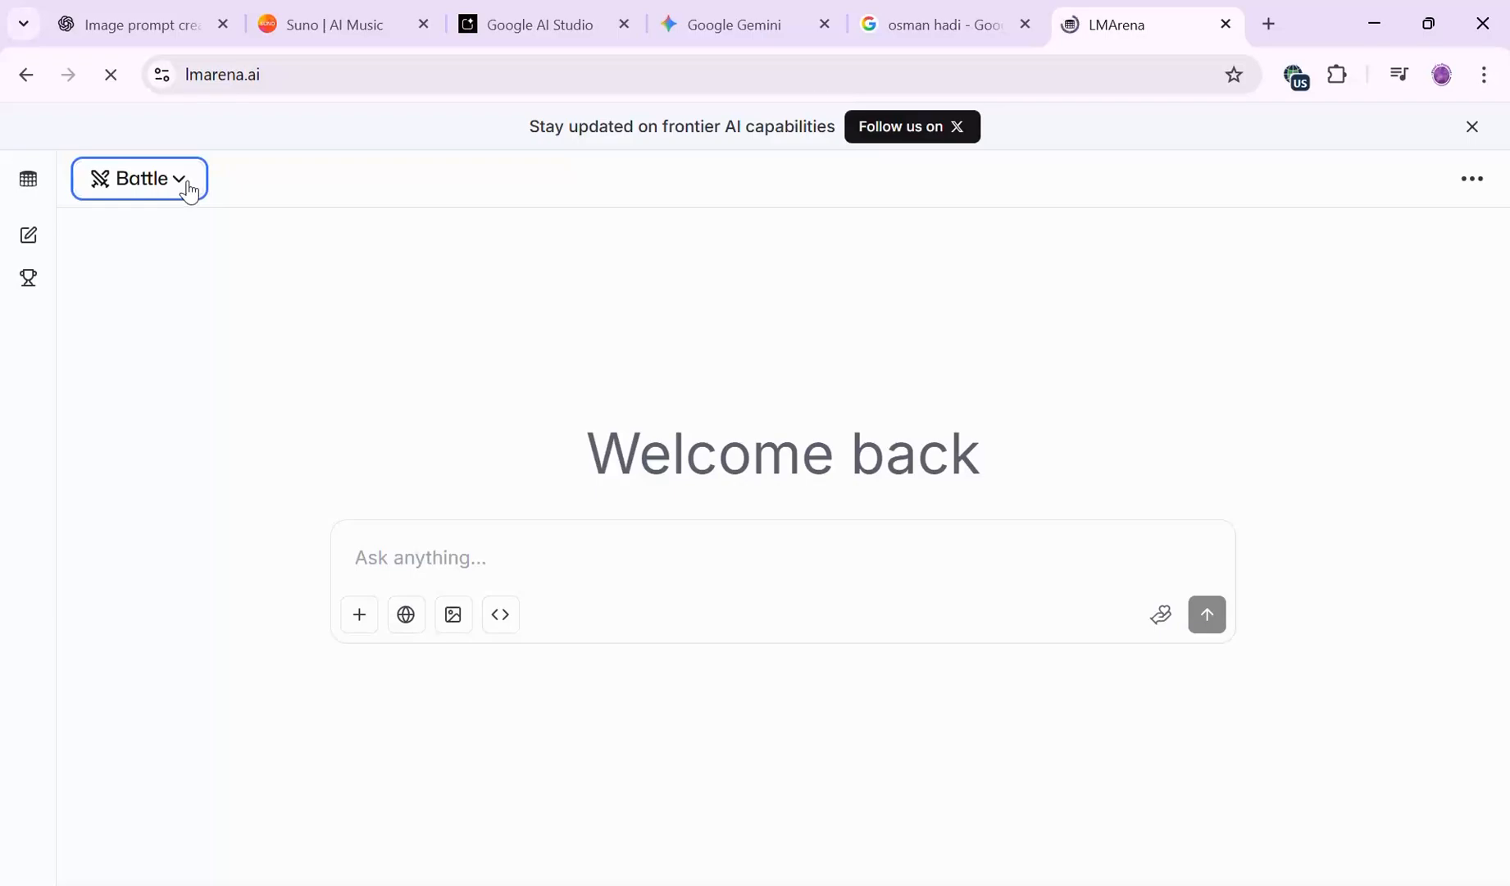
# Set LMArena to Side by Side mode and search the first model's list for "Nano ba"
pyautogui.click(117, 188)
pyautogui.click(179, 323)
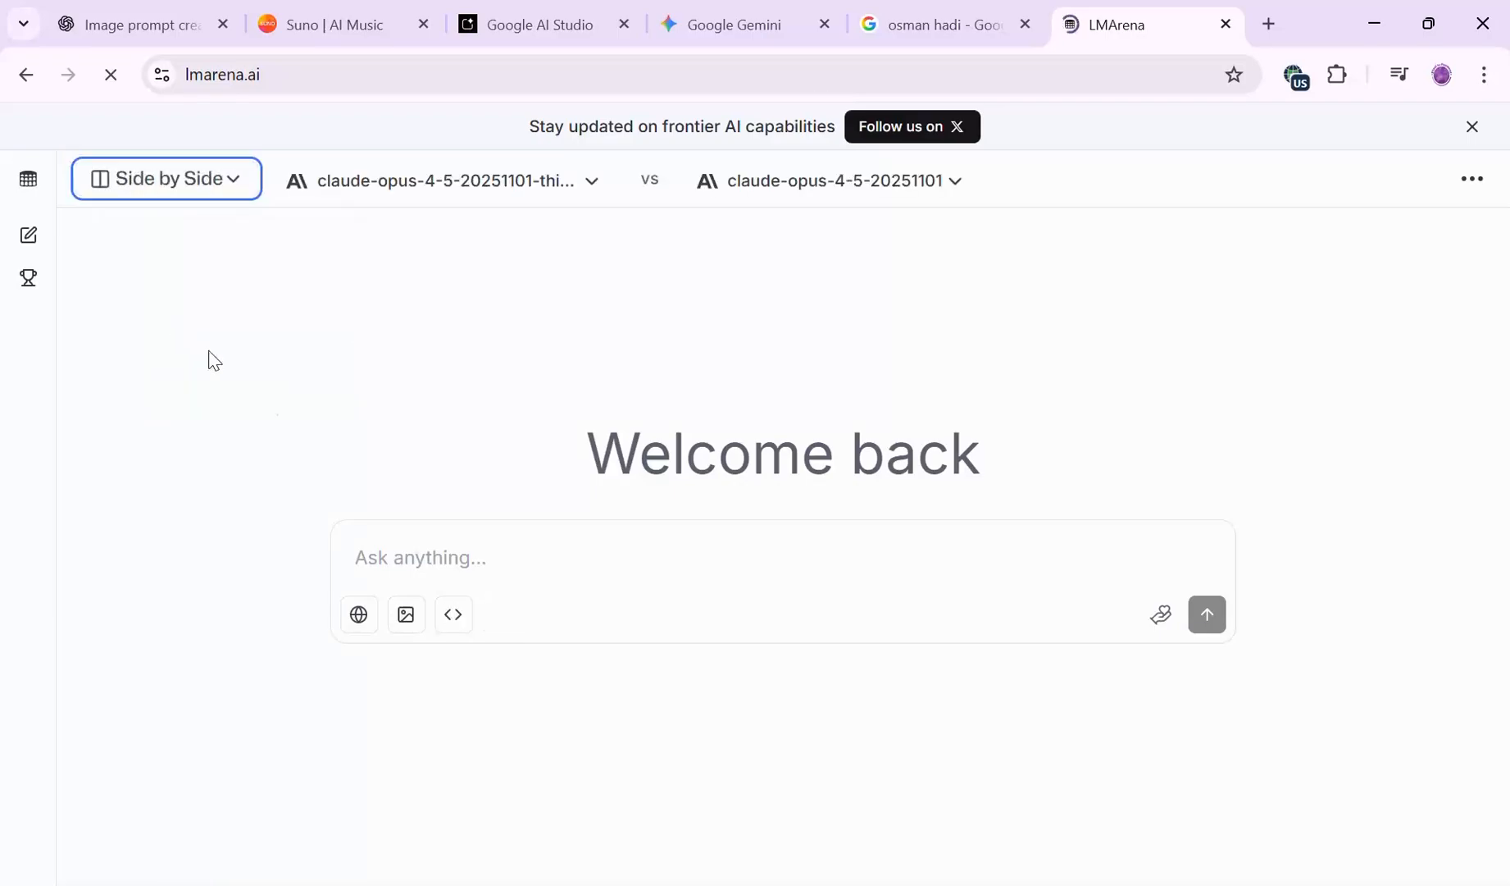
pyautogui.click(517, 192)
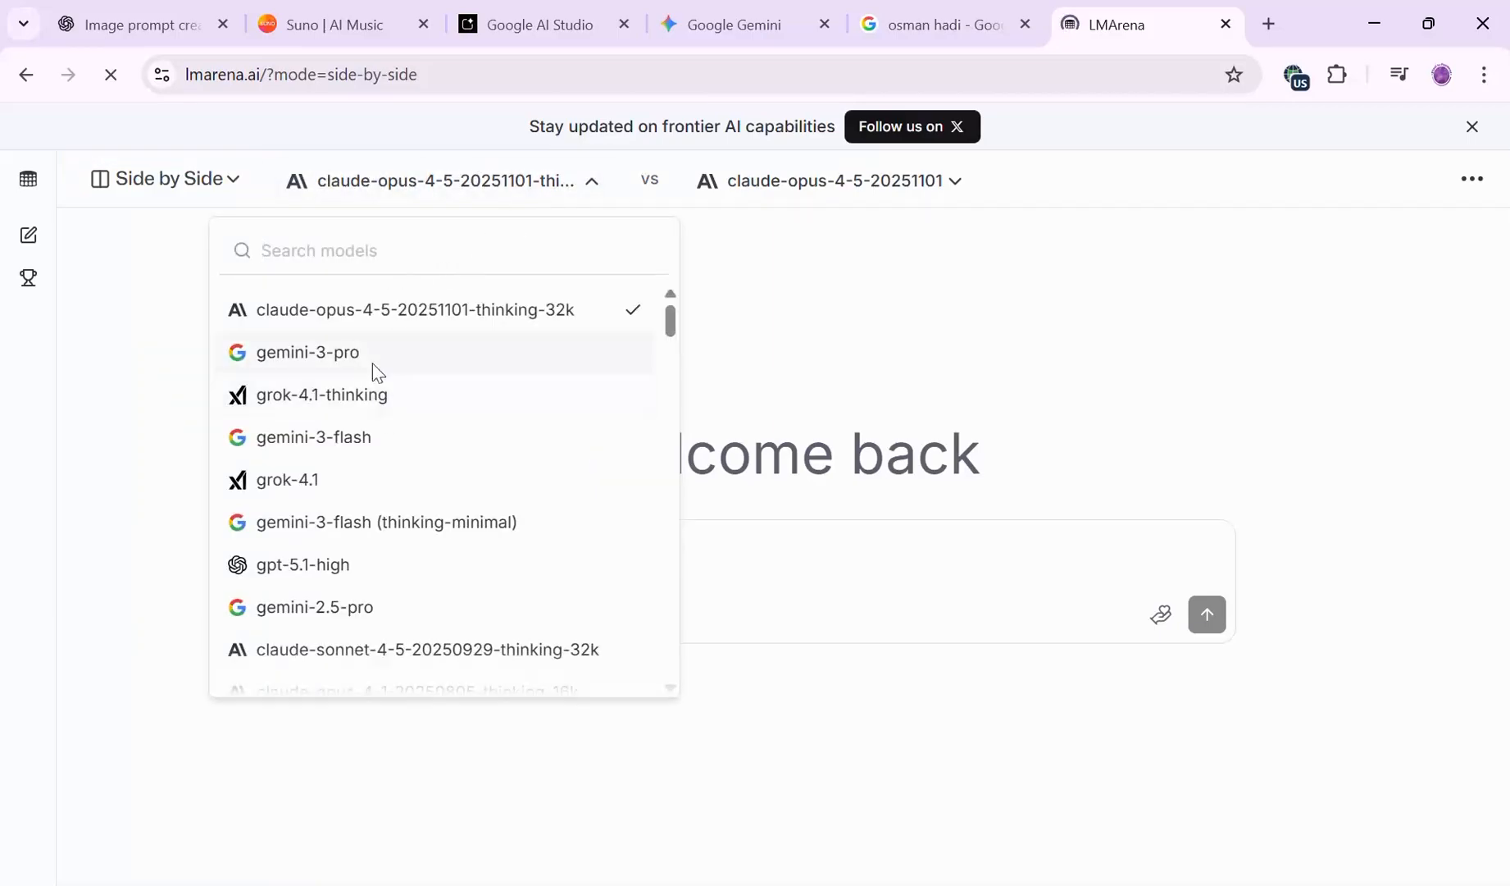
pyautogui.scroll(-18, 449, 684)
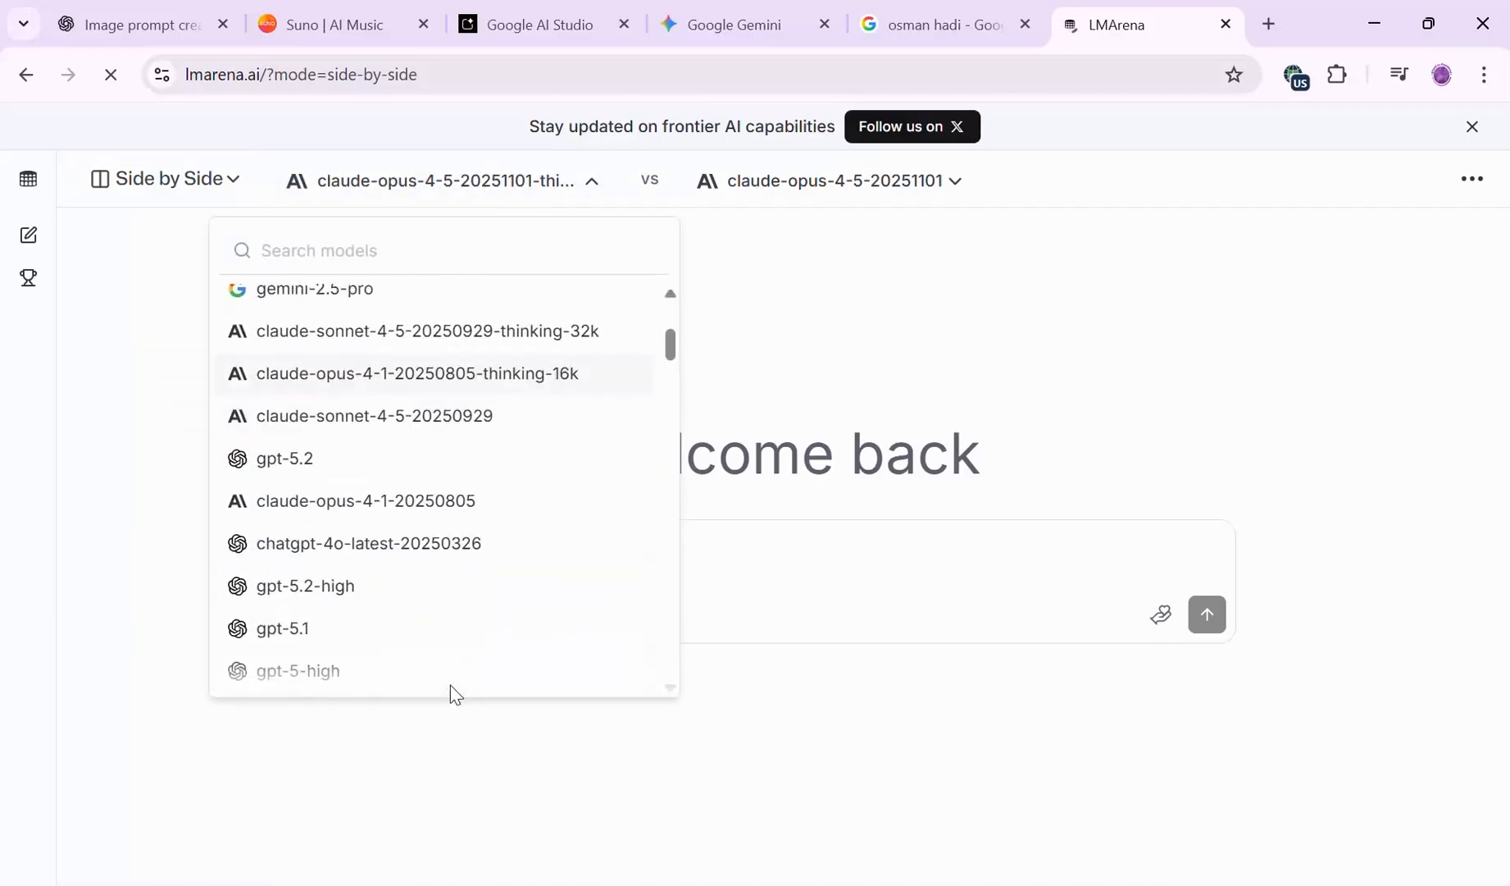
pyautogui.scroll(-12, 450, 685)
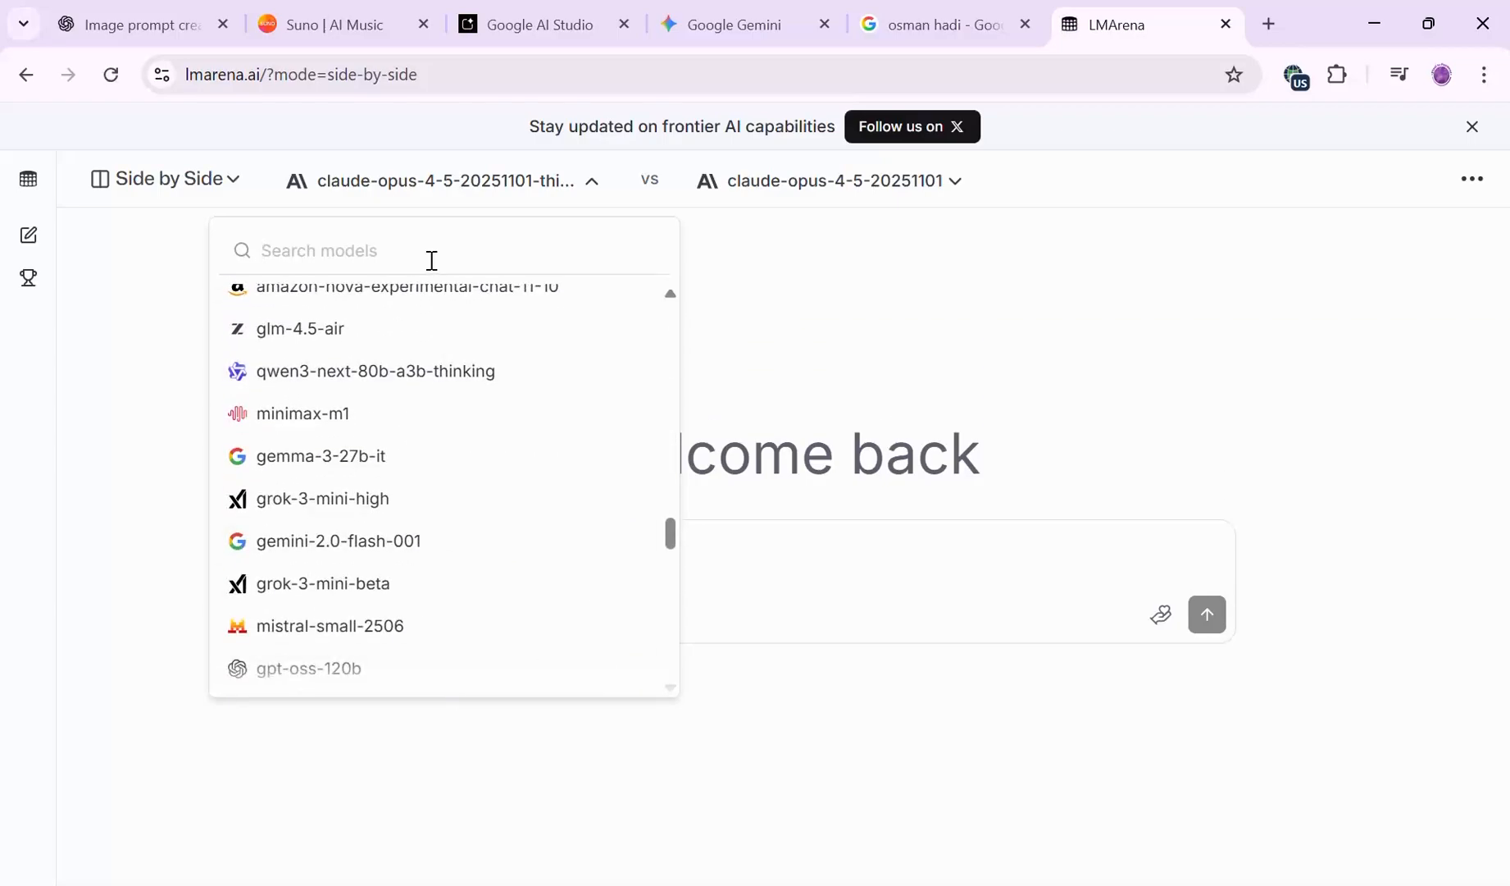
pyautogui.write('N')
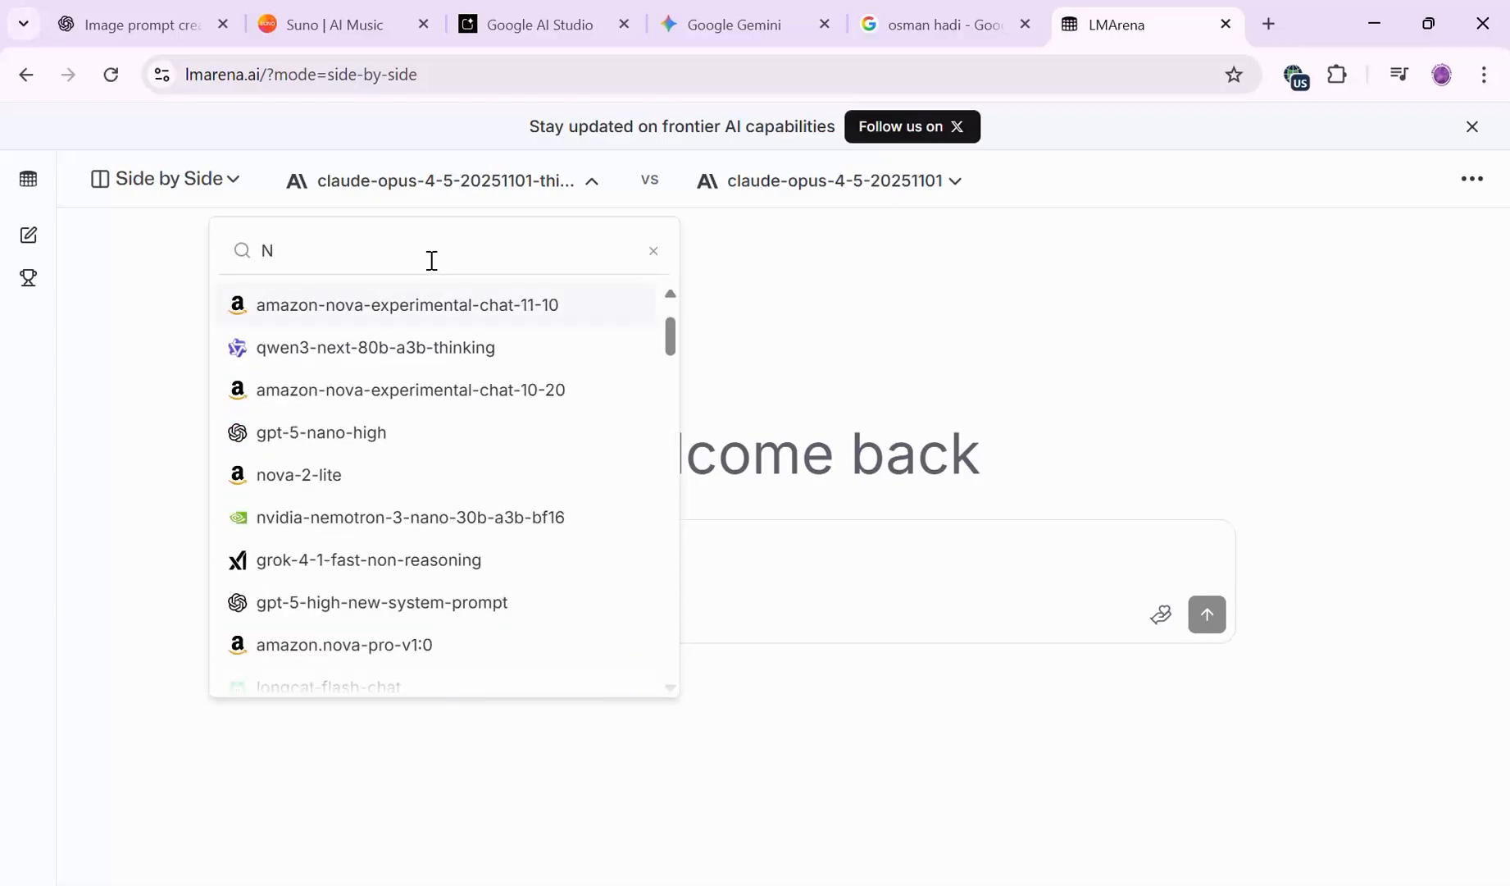
pyautogui.write('o')
pyautogui.press('BackSpace')
pyautogui.write('an')
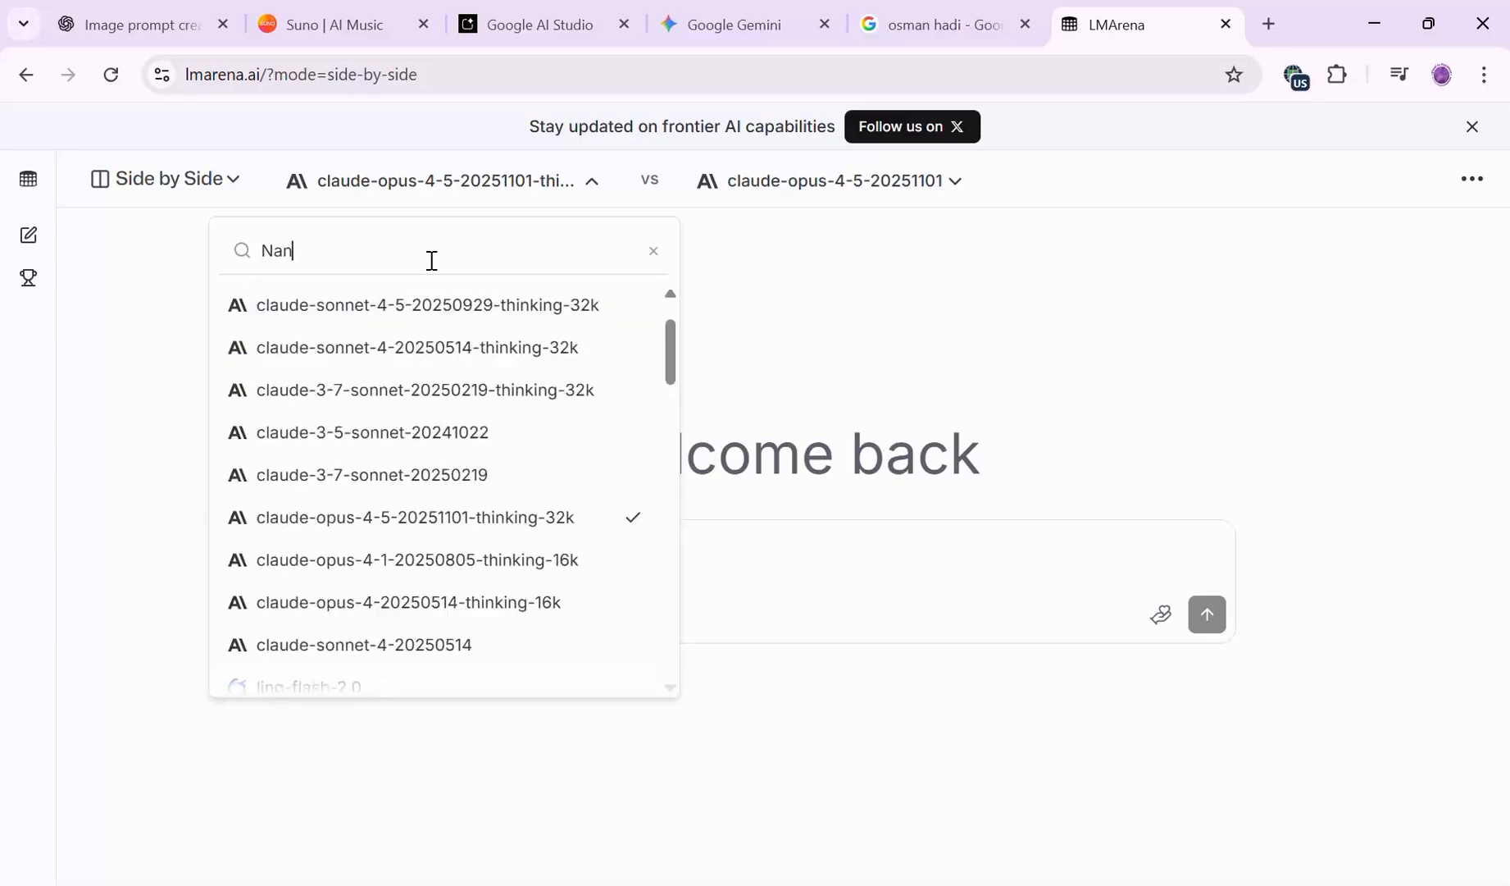
pyautogui.write('o')
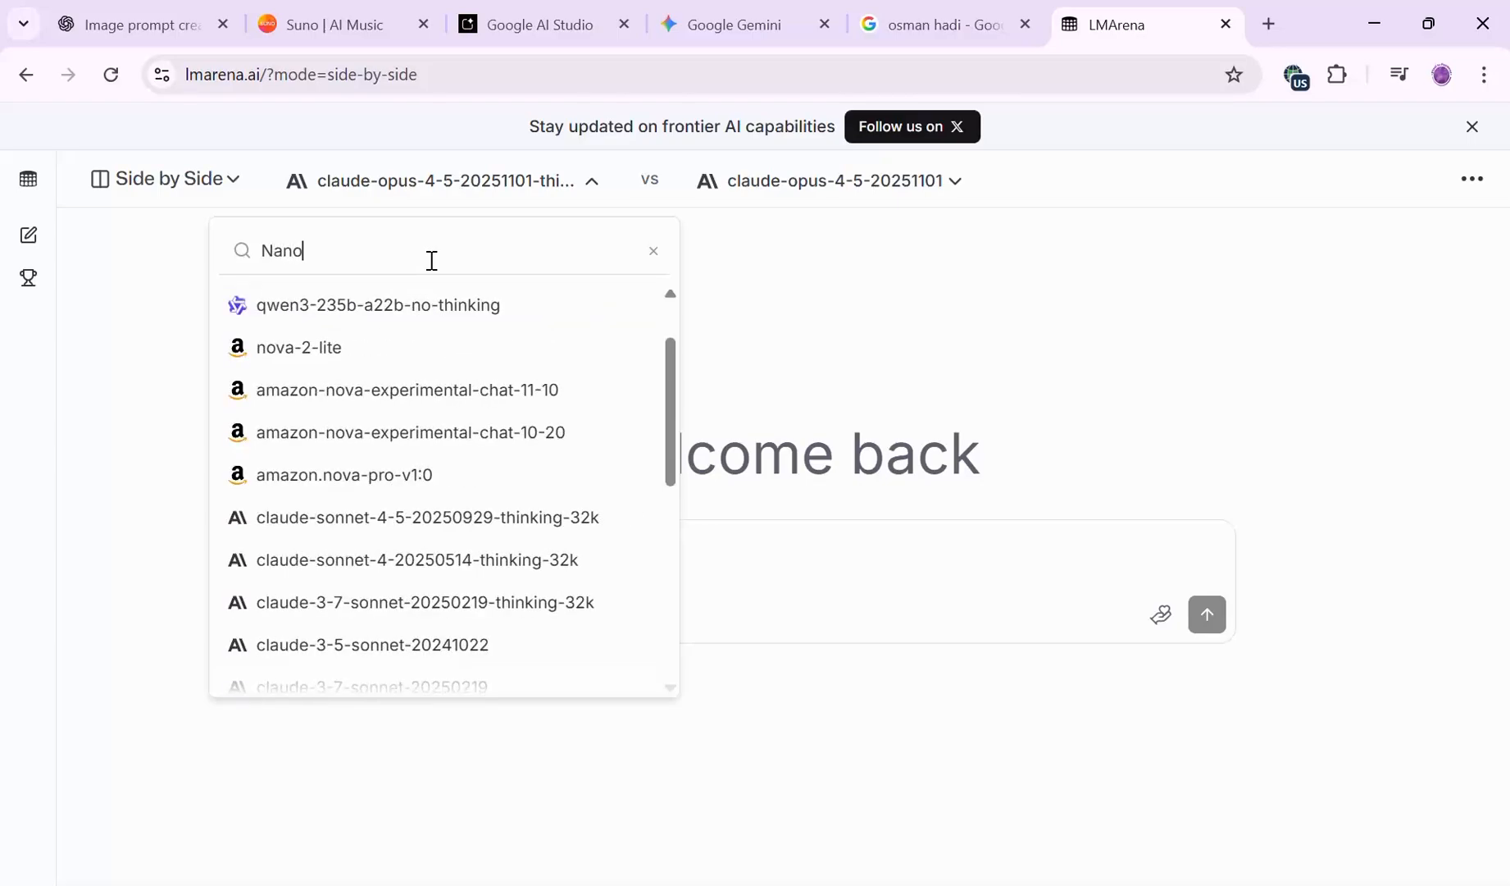
pyautogui.write(' ba')
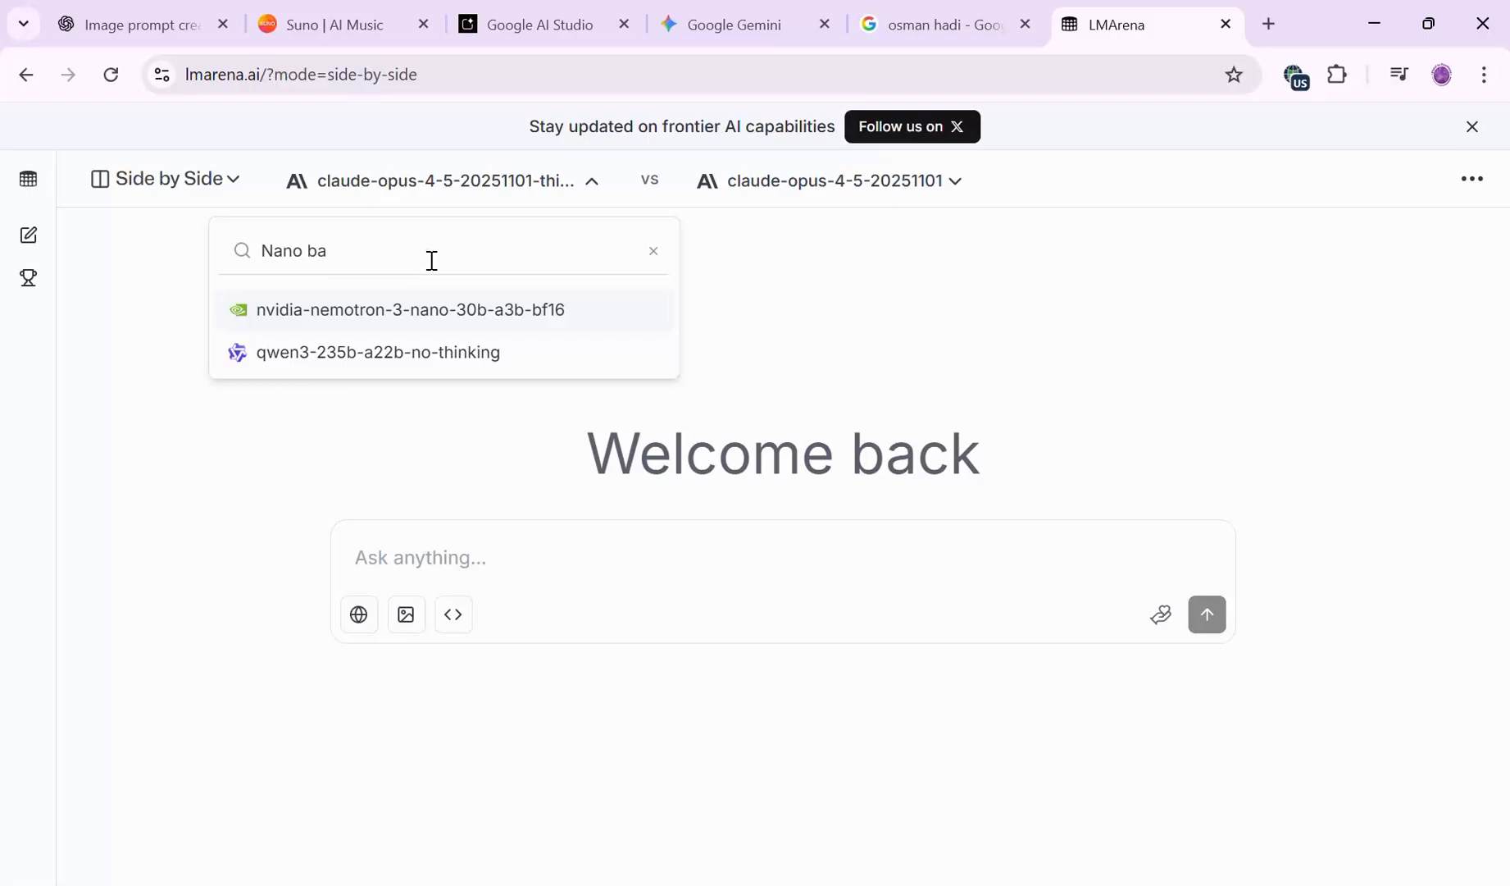
# Clear the model search text and choose gpt-5-nano-high as the first model
pyautogui.press('BackSpace')
pyautogui.press('BackSpace')
pyautogui.press('BackSpace')
pyautogui.press('BackSpace')
pyautogui.press('BackSpace')
pyautogui.press('BackSpace')
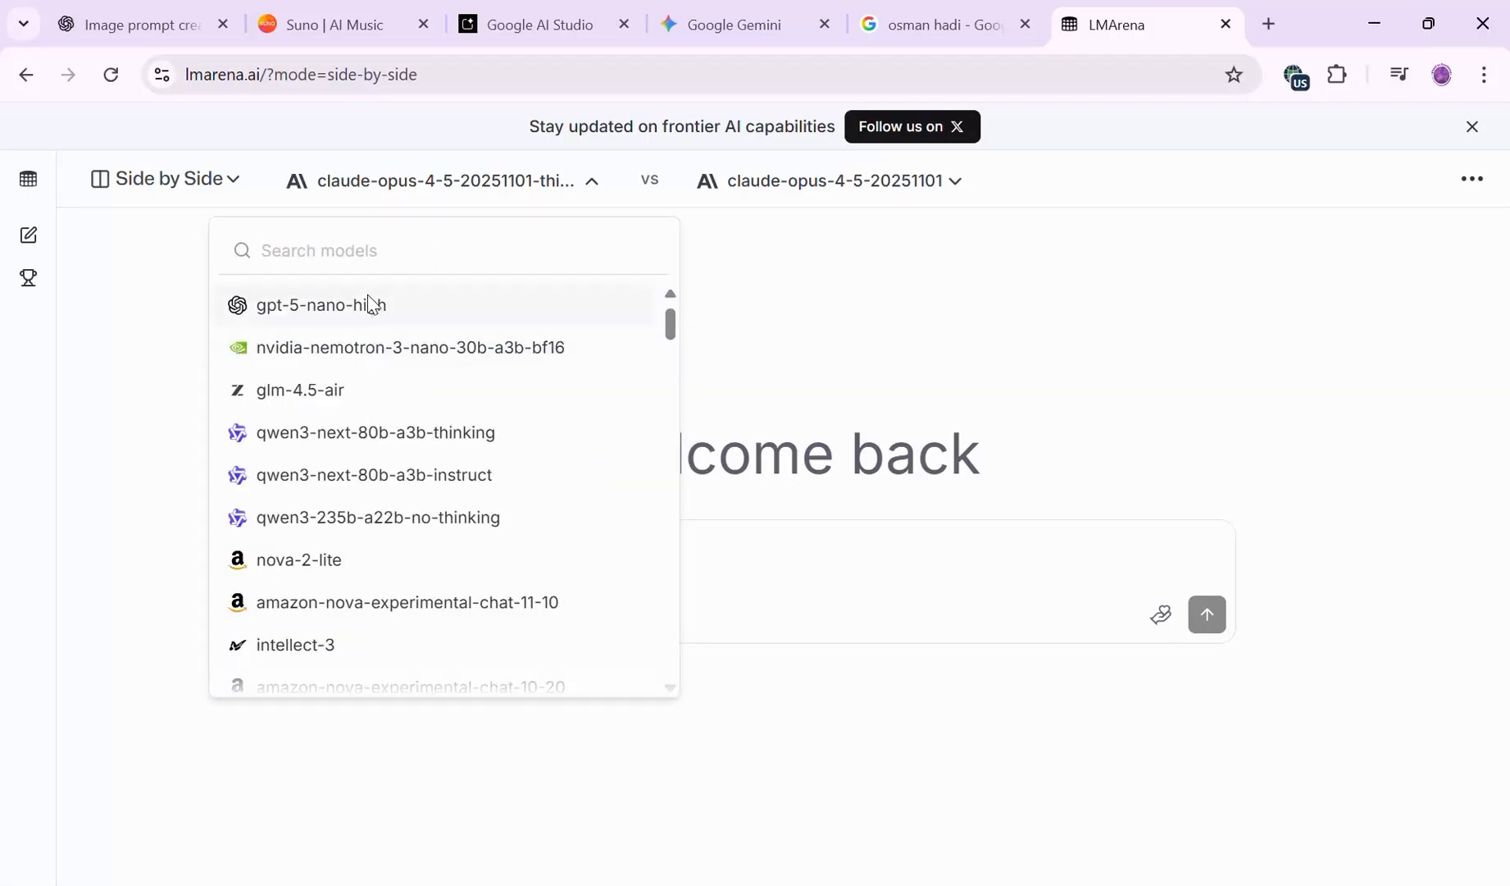
pyautogui.click(443, 307)
# Choose gemini-3-pro as the second model and paste the copied Bengali typography prompt into the LMArena message
pyautogui.click(669, 190)
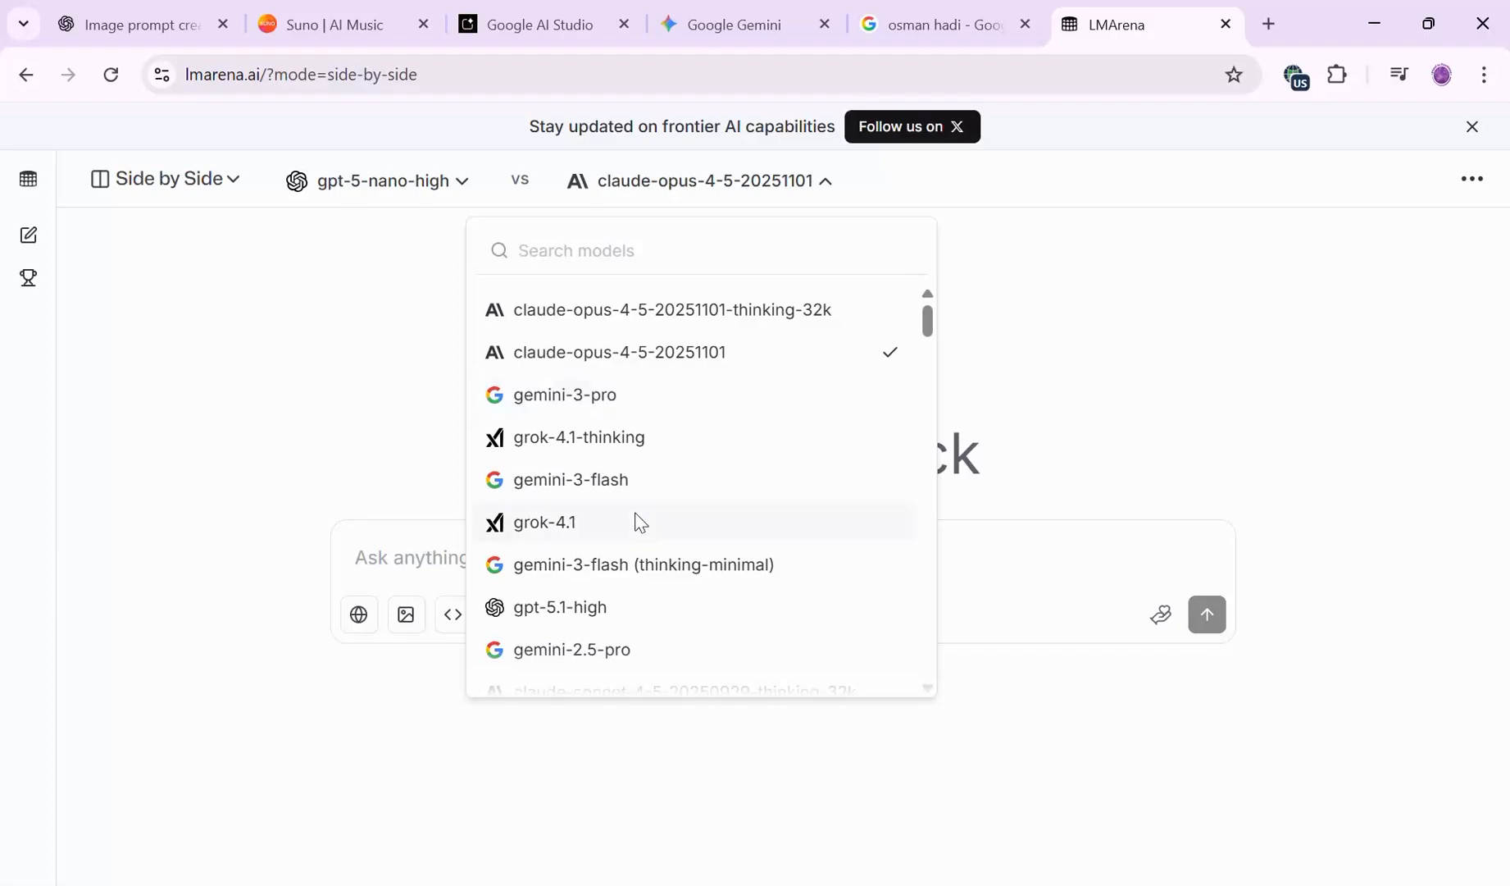
pyautogui.click(634, 396)
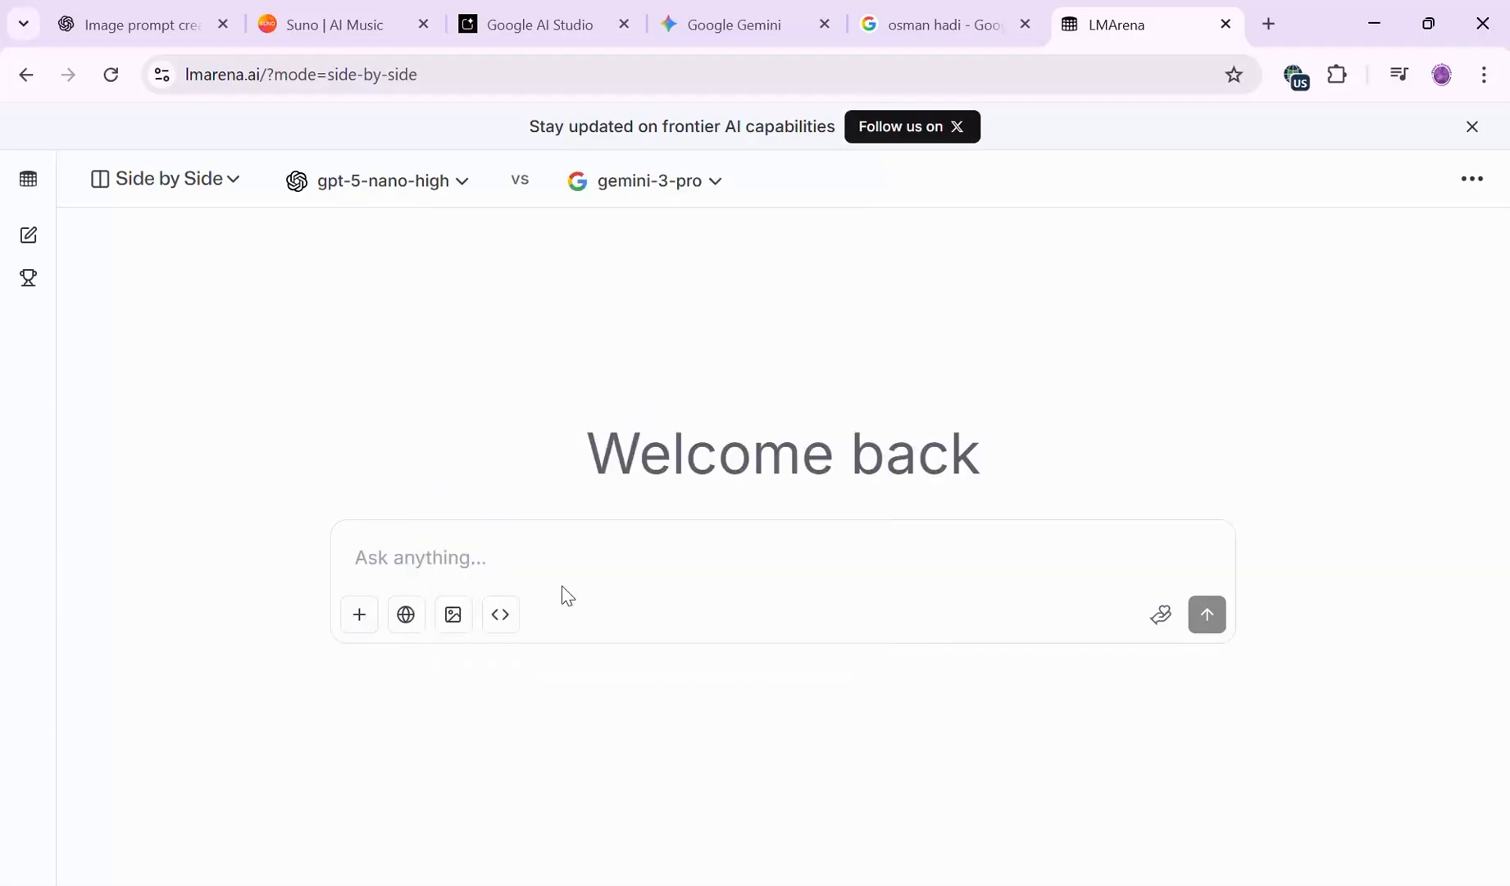
pyautogui.hotkey('ctrl', 'v')
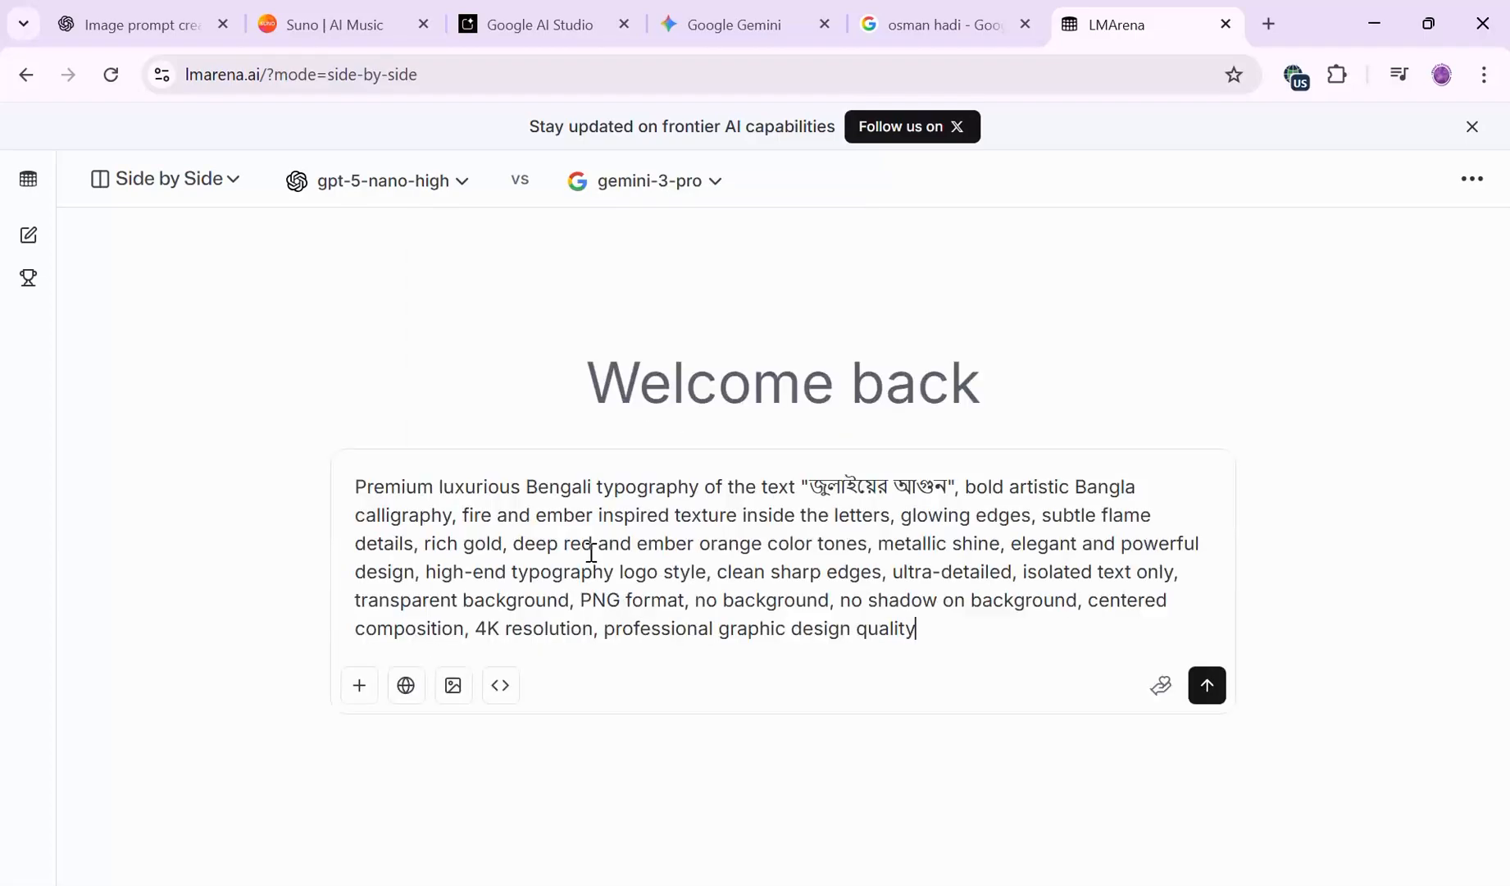
# Send the Bengali typography prompt in LMArena and agree to the Terms of Use & Privacy Policy
pyautogui.click(1203, 685)
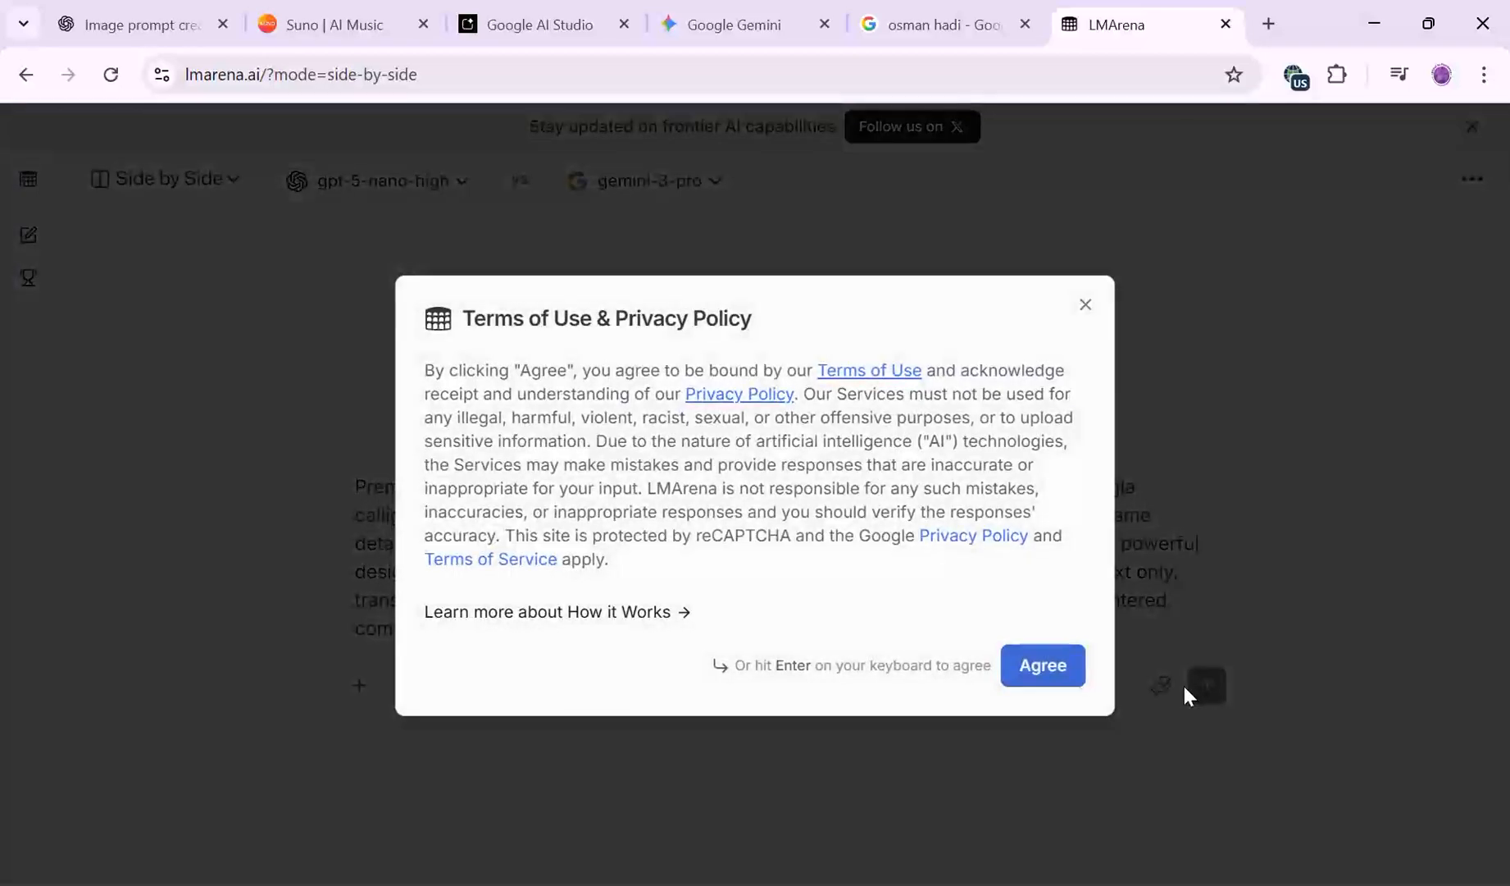
pyautogui.click(1056, 671)
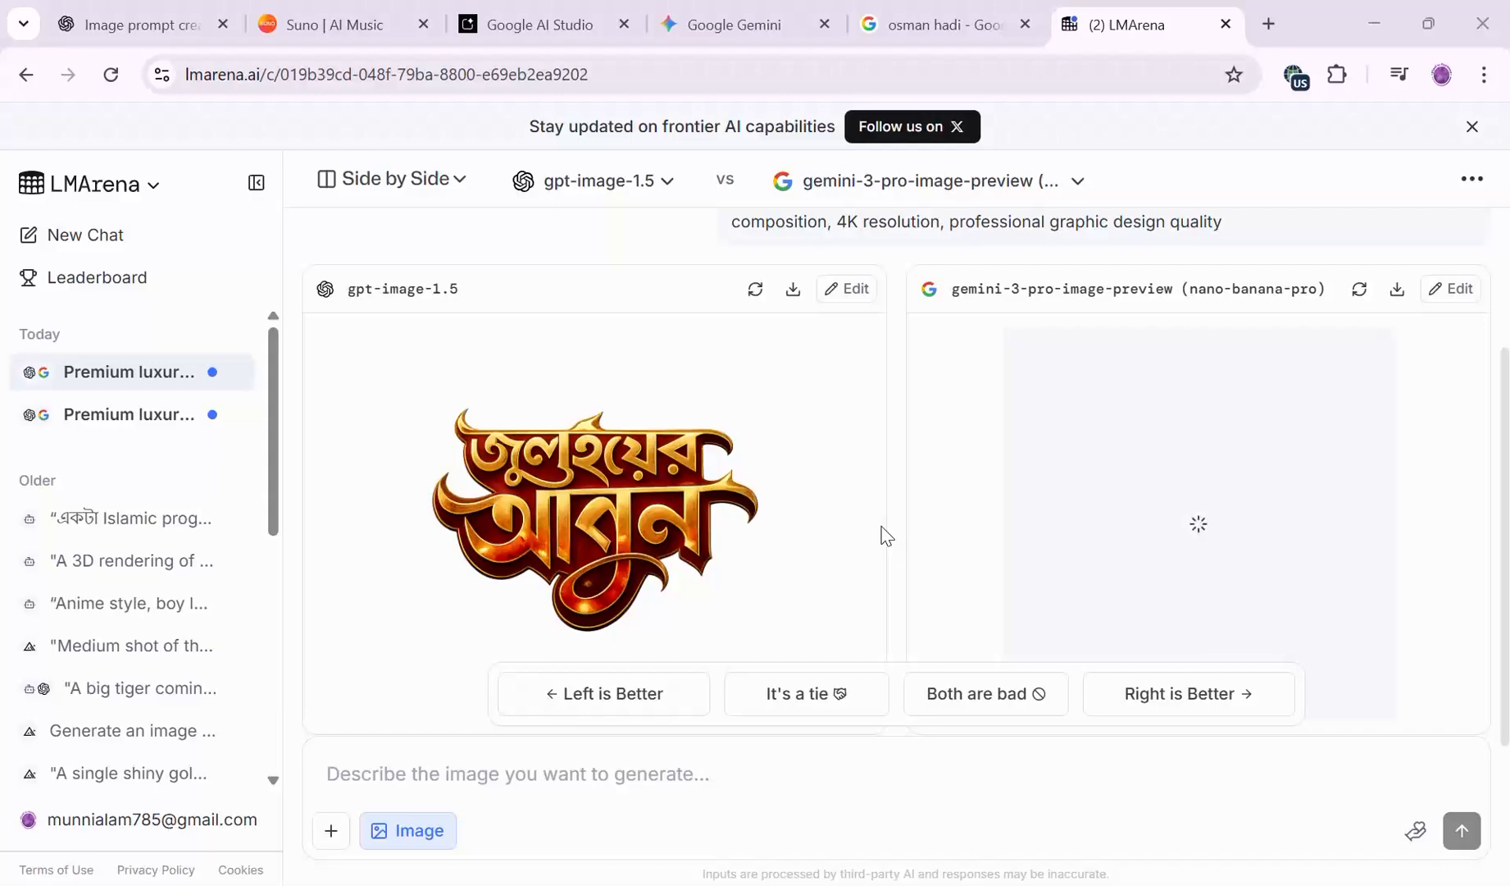
pyautogui.scroll(-1, 884, 534)
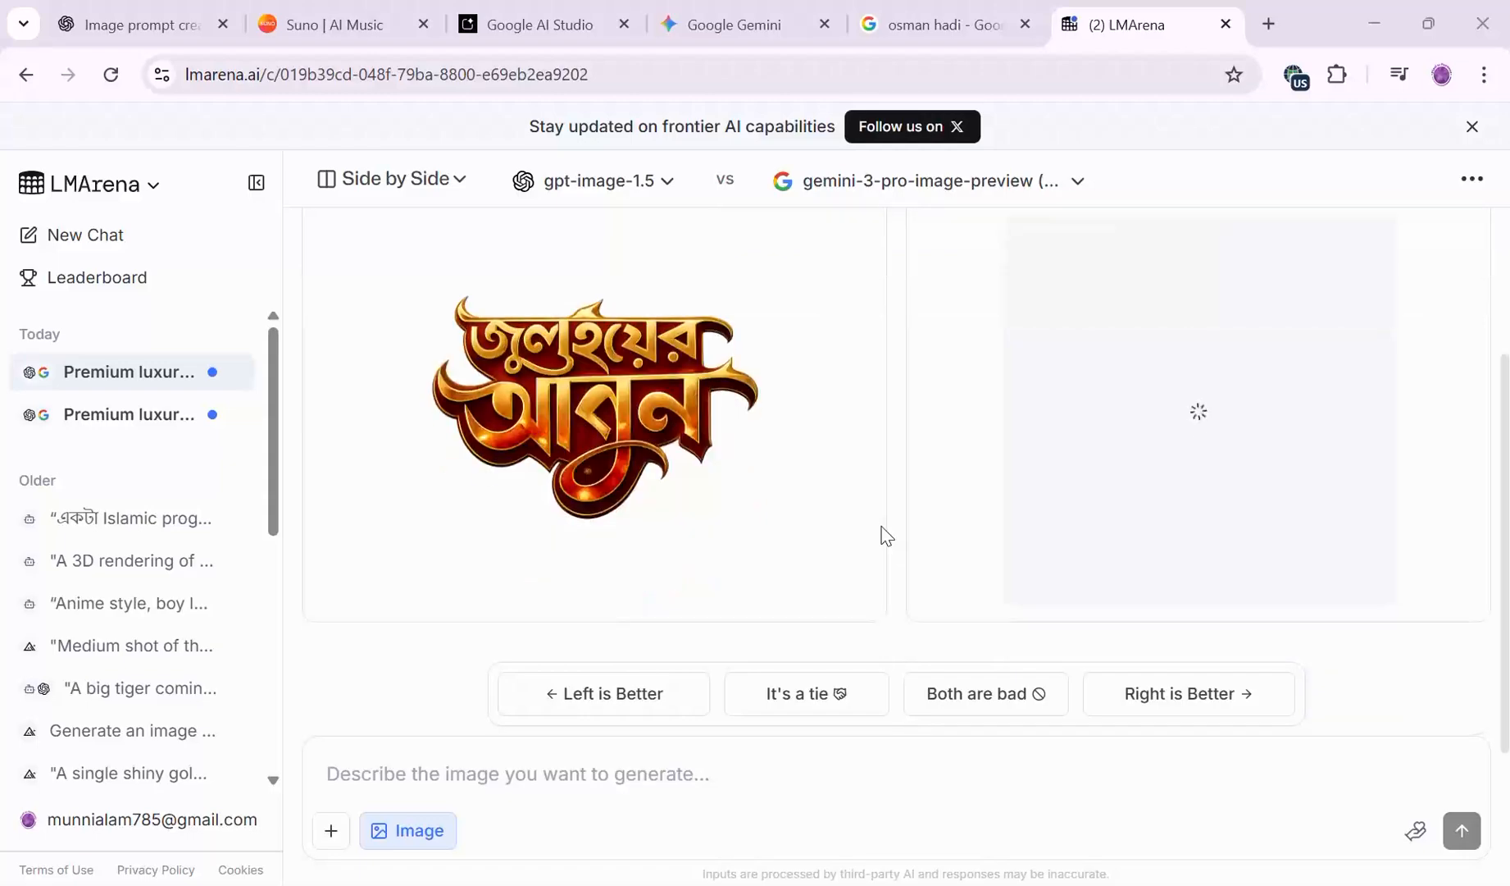
pyautogui.scroll(1, 884, 535)
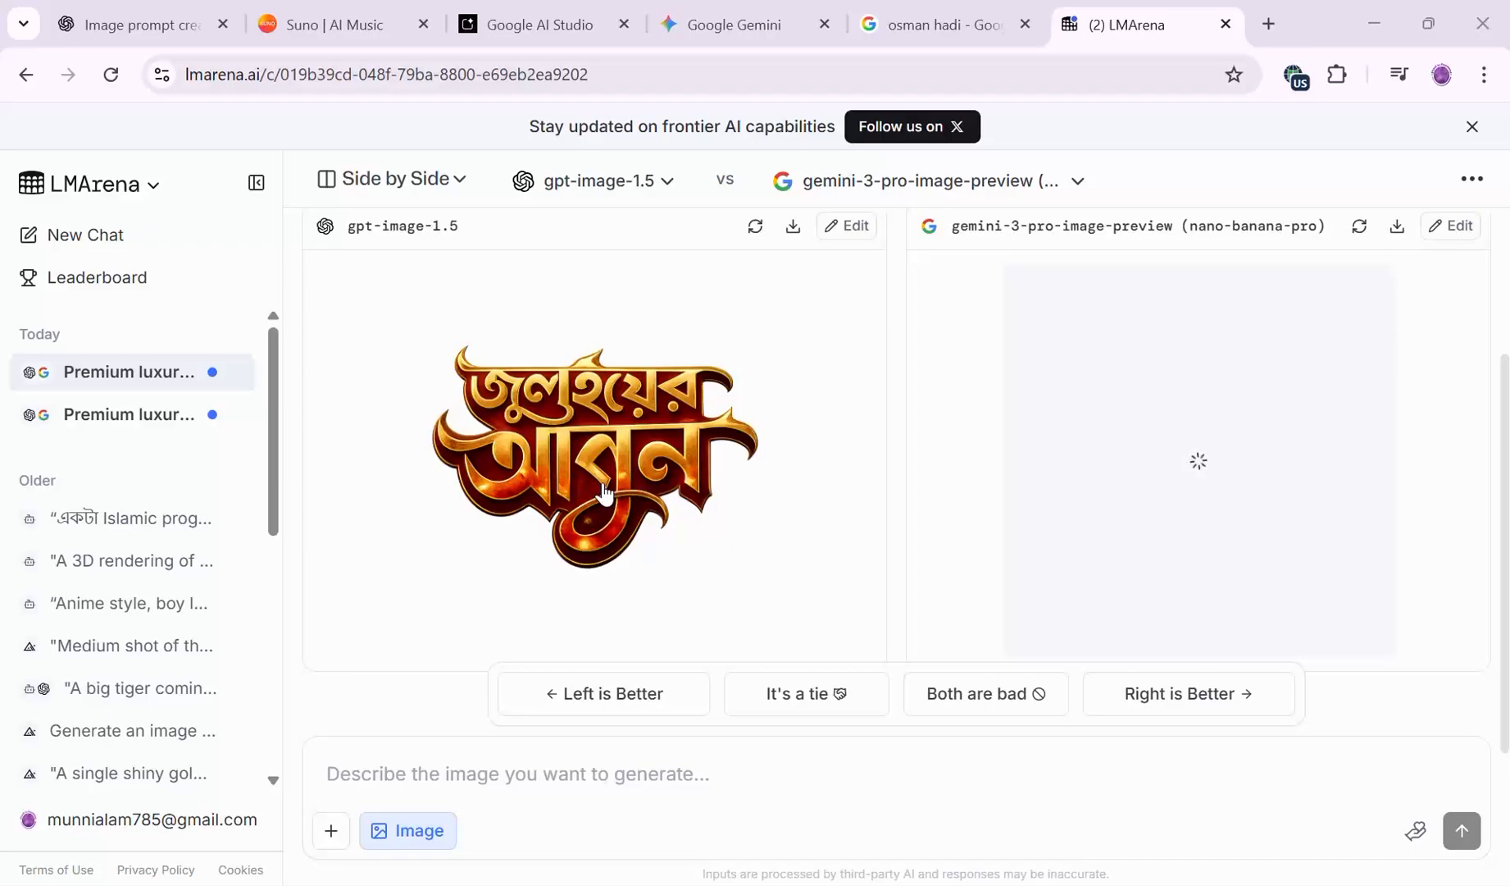
pyautogui.rightClick(1126, 465)
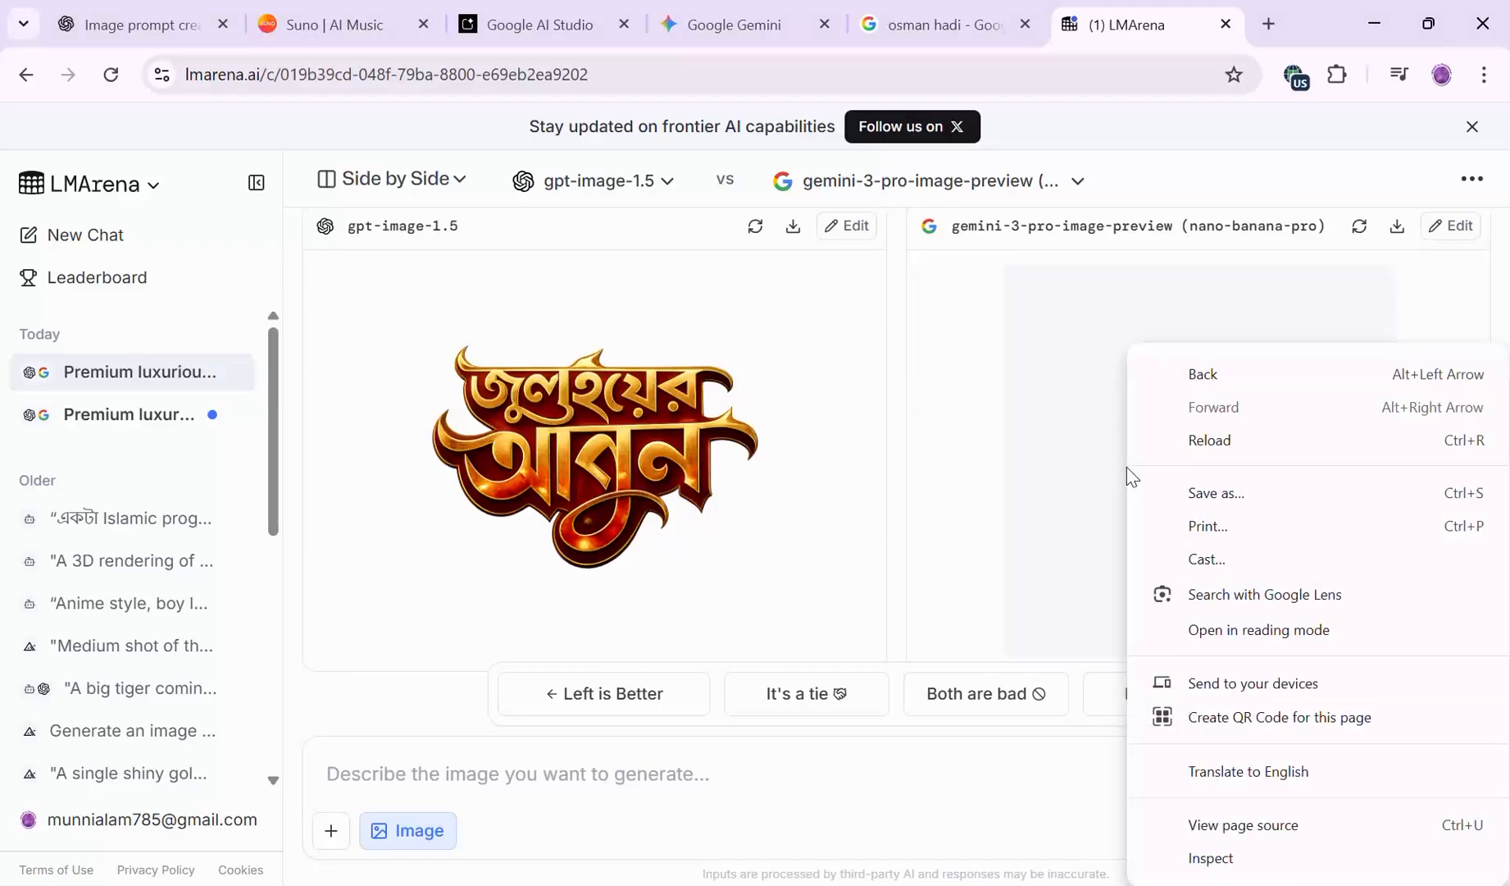
pyautogui.click(1202, 168)
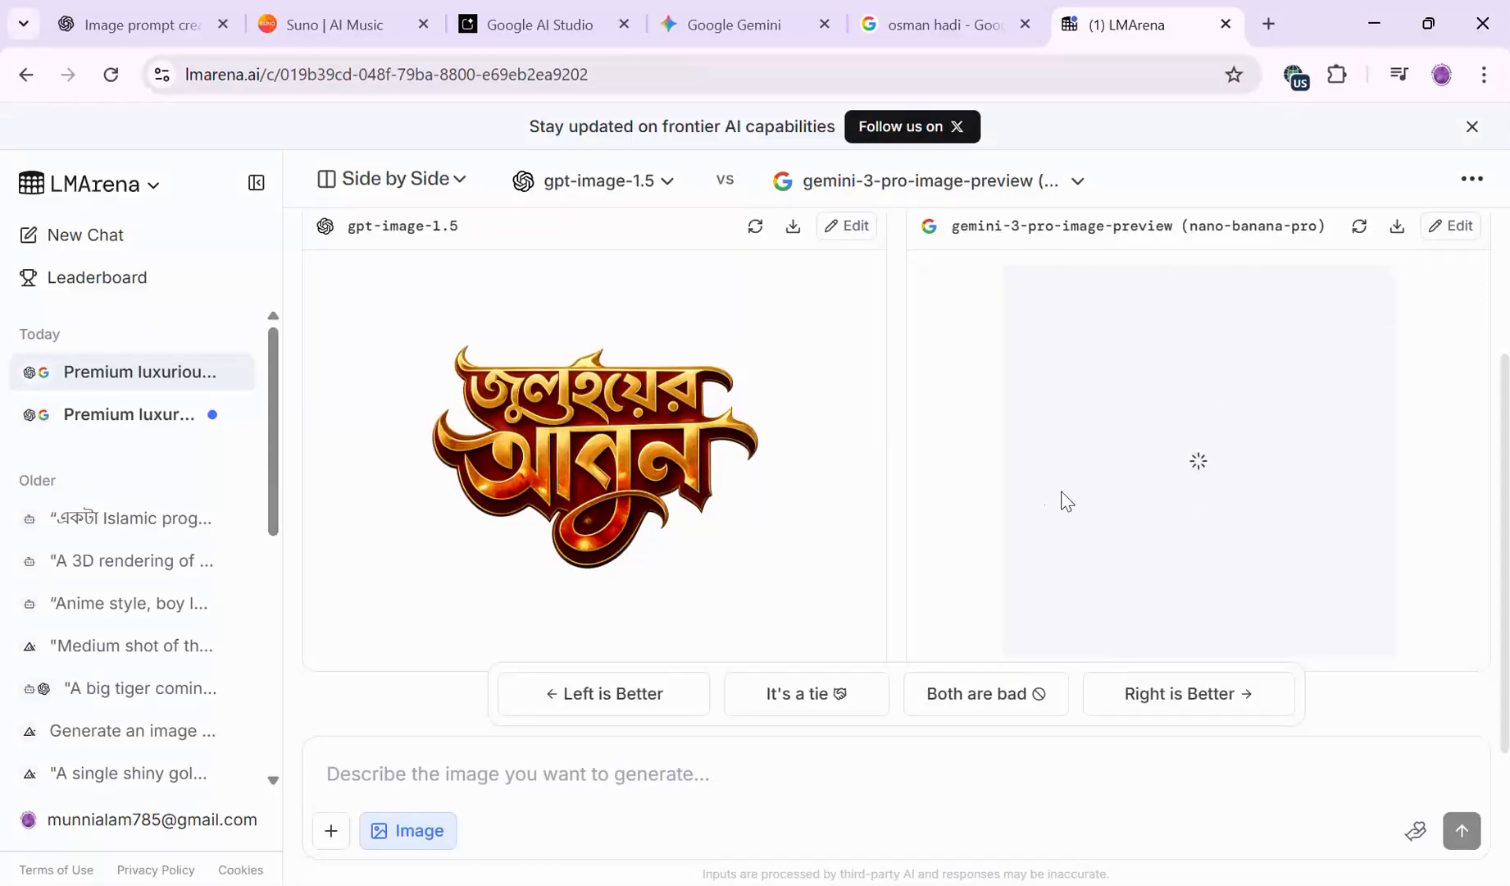
# Copy the gpt-image-1.5 lettering, paste it into the Photoshop design and shift it slightly down and right
pyautogui.rightClick(556, 439)
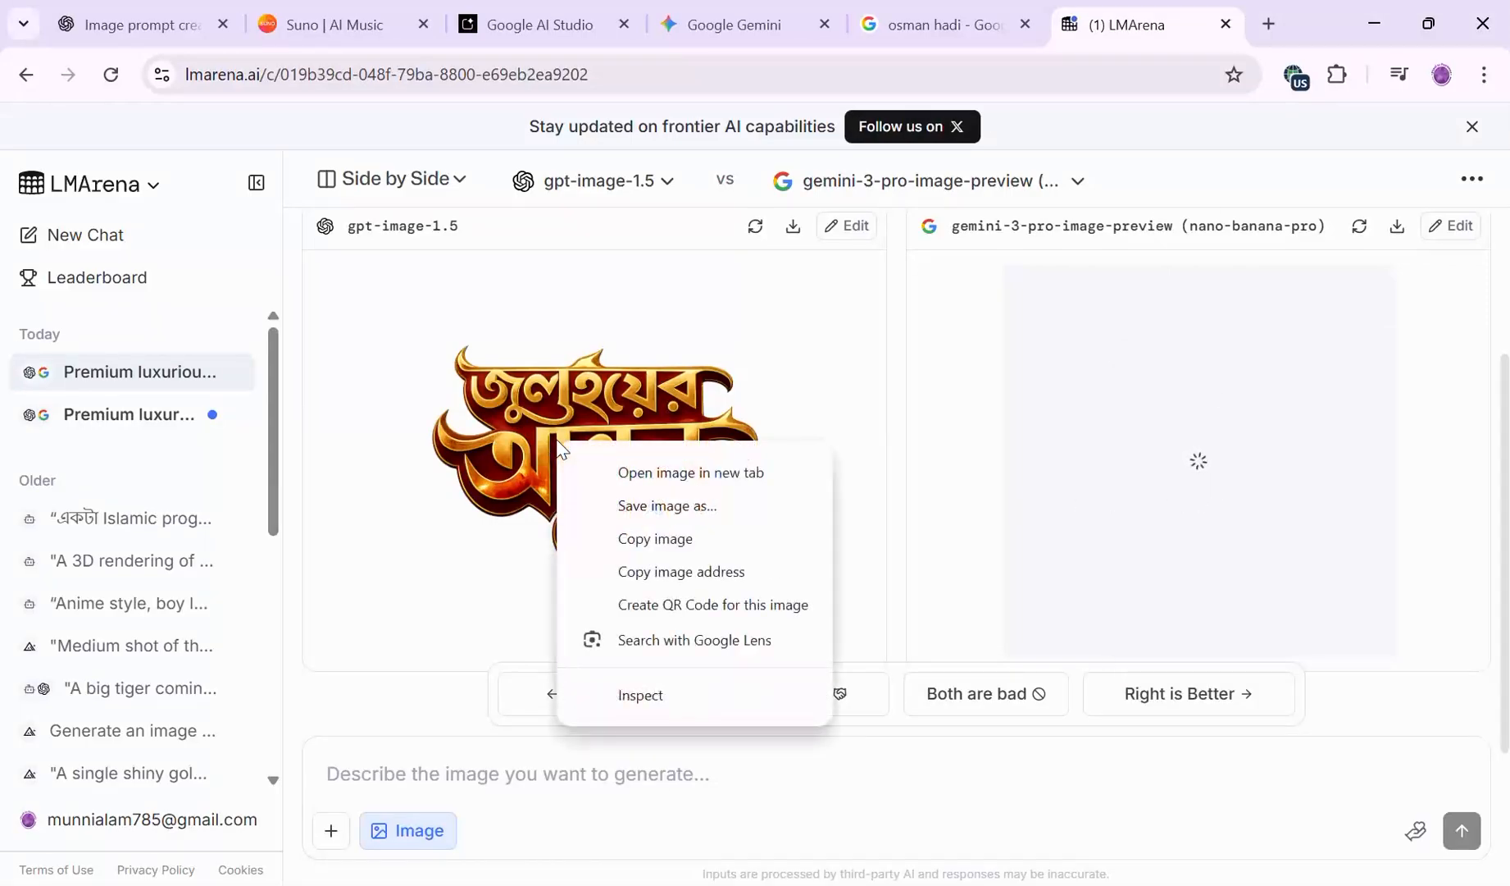
pyautogui.click(565, 541)
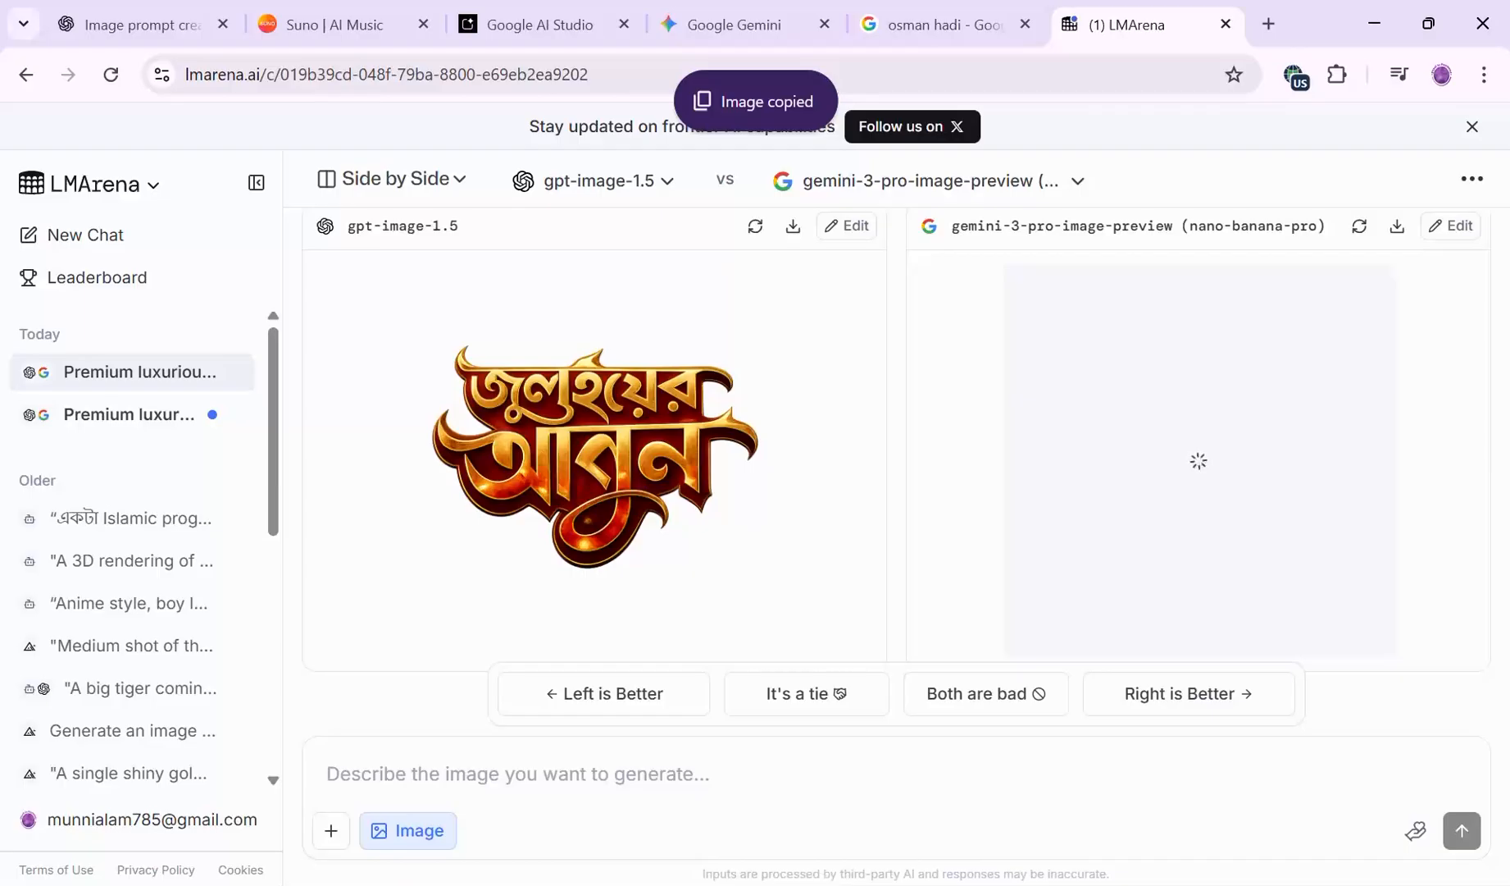
pyautogui.click(808, 885)
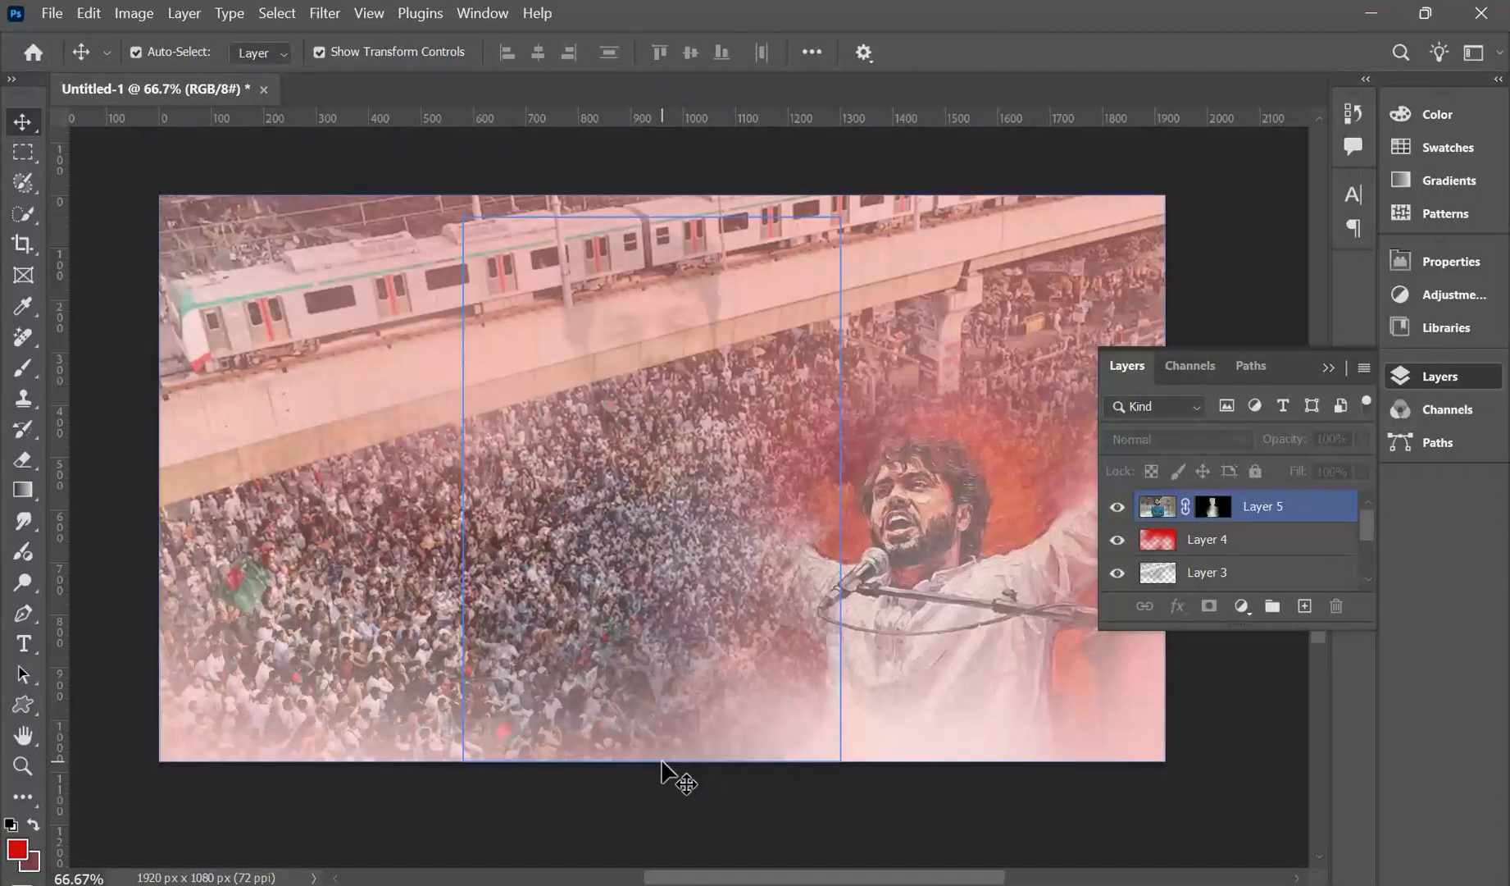
pyautogui.hotkey('ctrl', 'v')
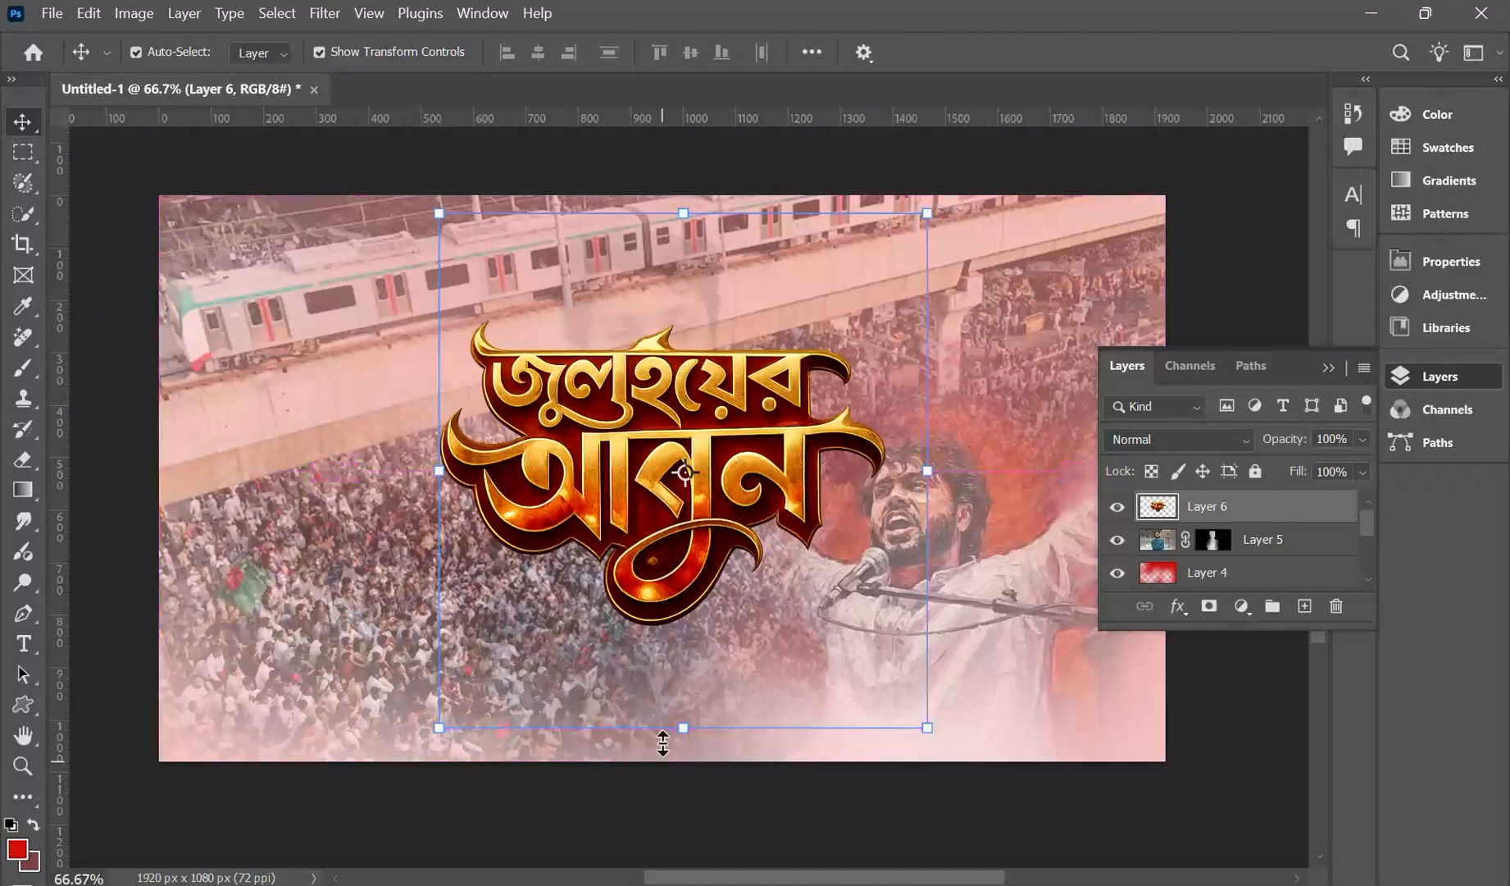
pyautogui.moveTo(767, 468)
pyautogui.mouseDown()
pyautogui.moveTo(807, 531)
pyautogui.moveTo(786, 471)
pyautogui.mouseUp()
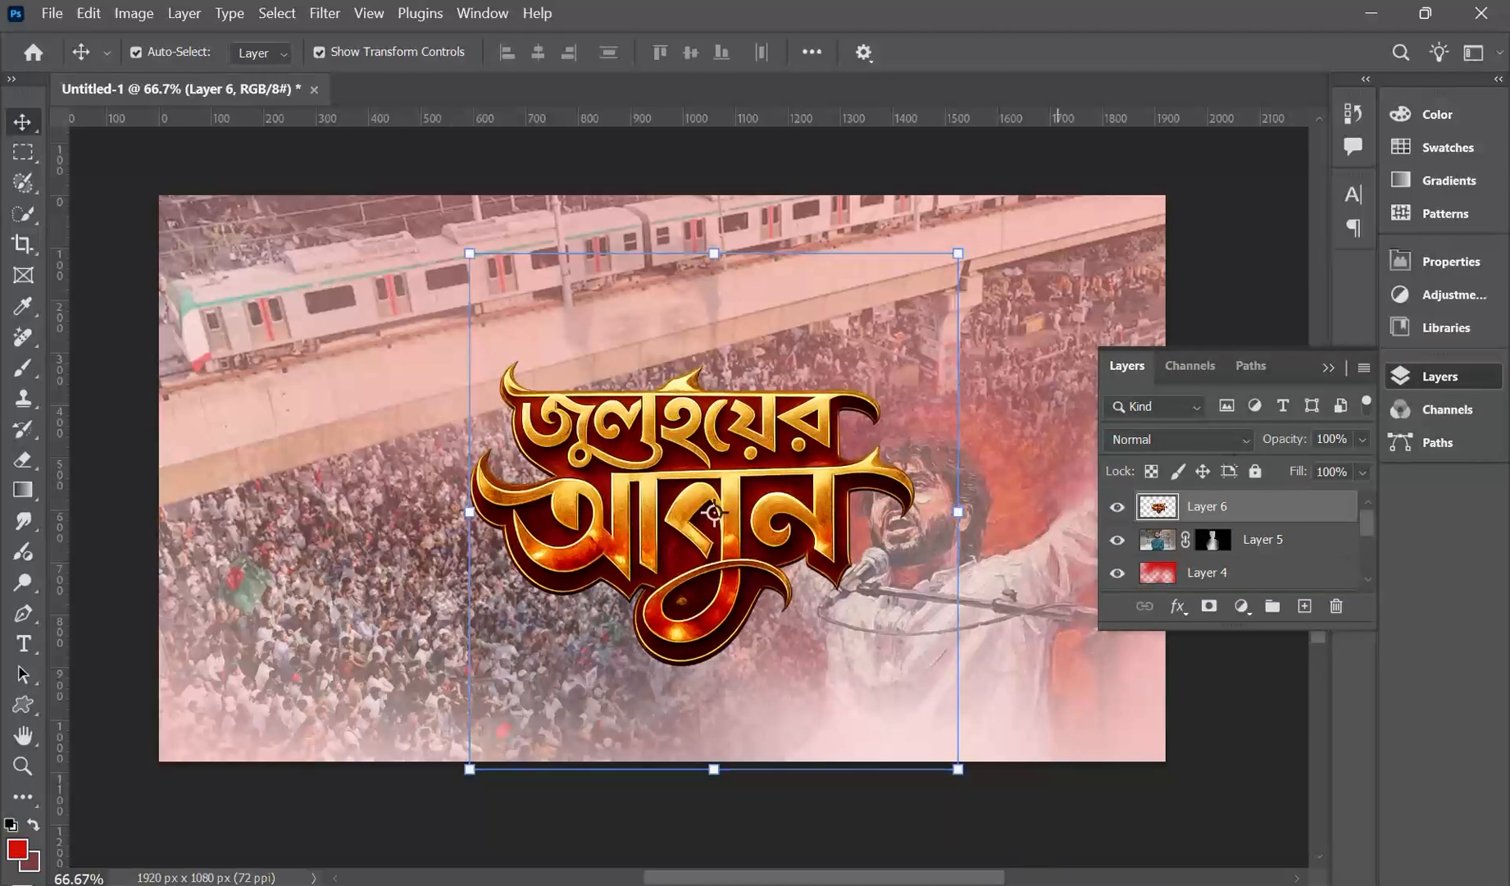
# Return to LMArena and regenerate both the gemini-3-pro-image-preview and gpt-image-1.5 lettering images
pyautogui.click(1057, 885)
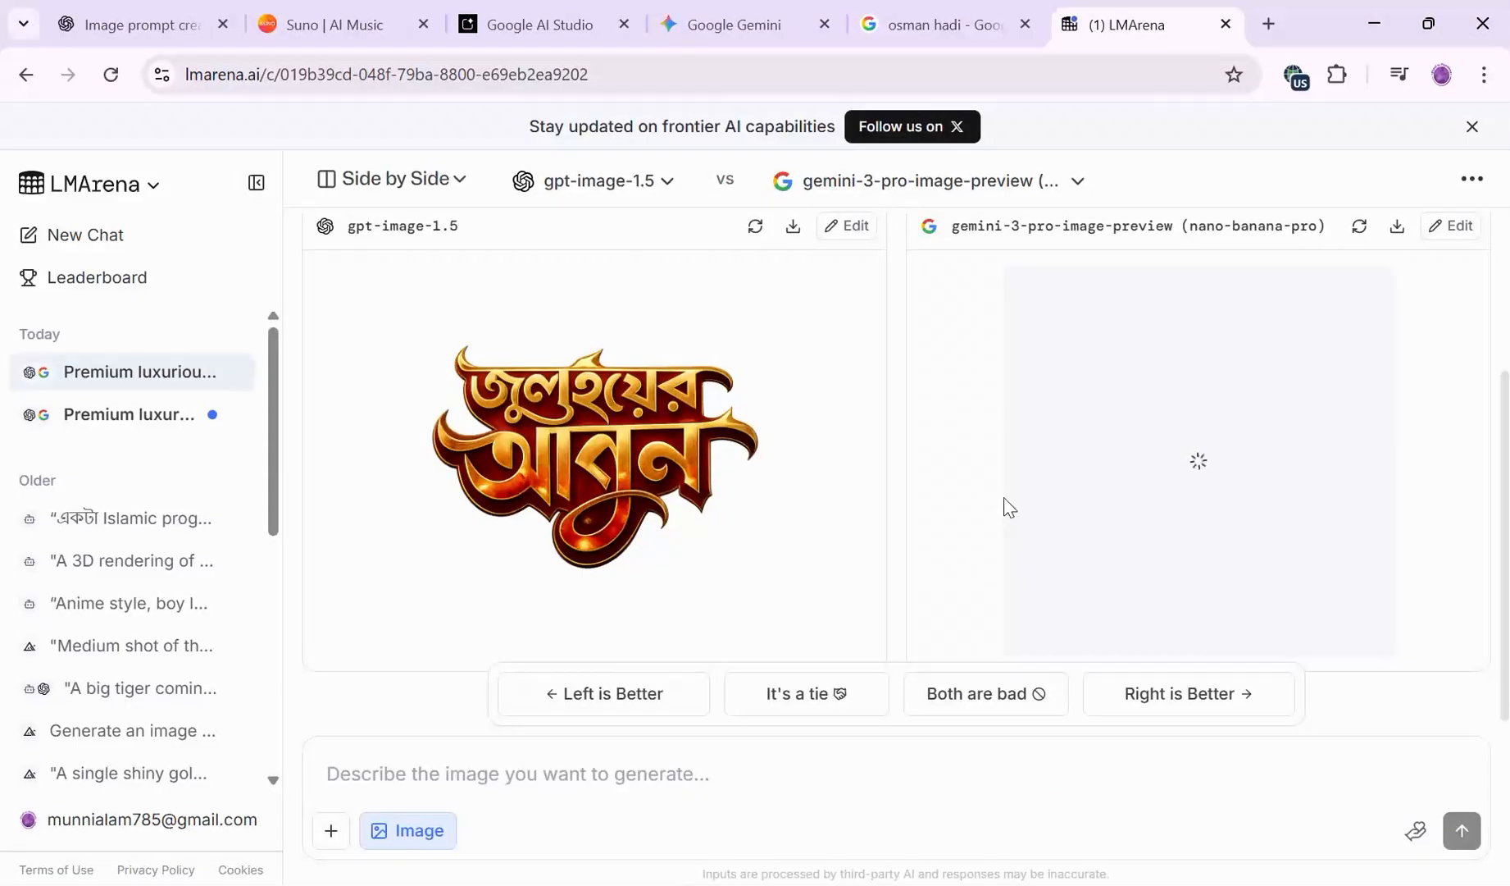
pyautogui.click(1363, 230)
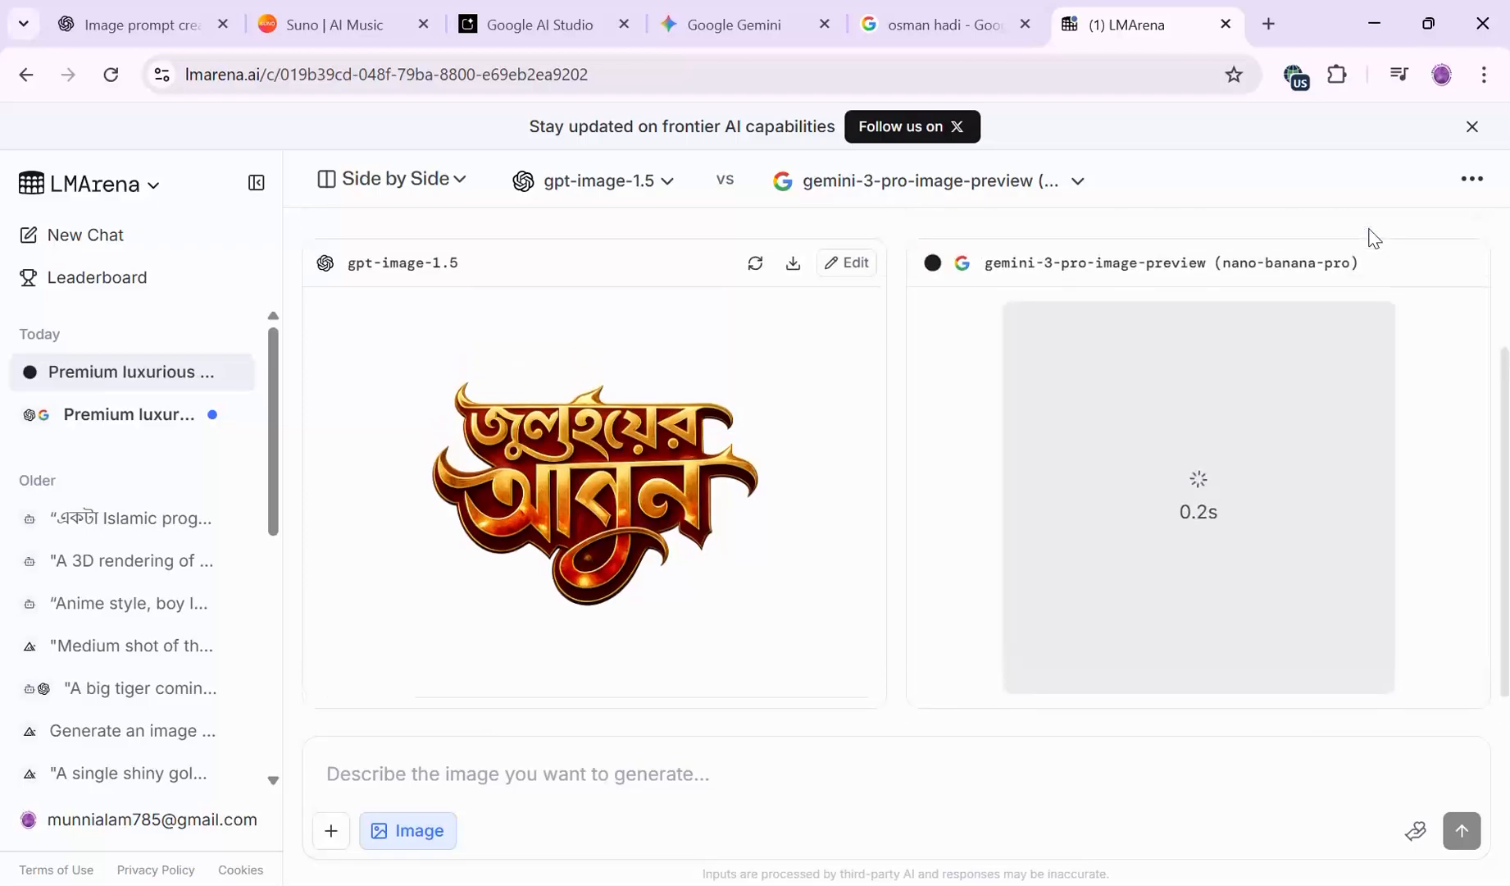
pyautogui.scroll(1, 1205, 582)
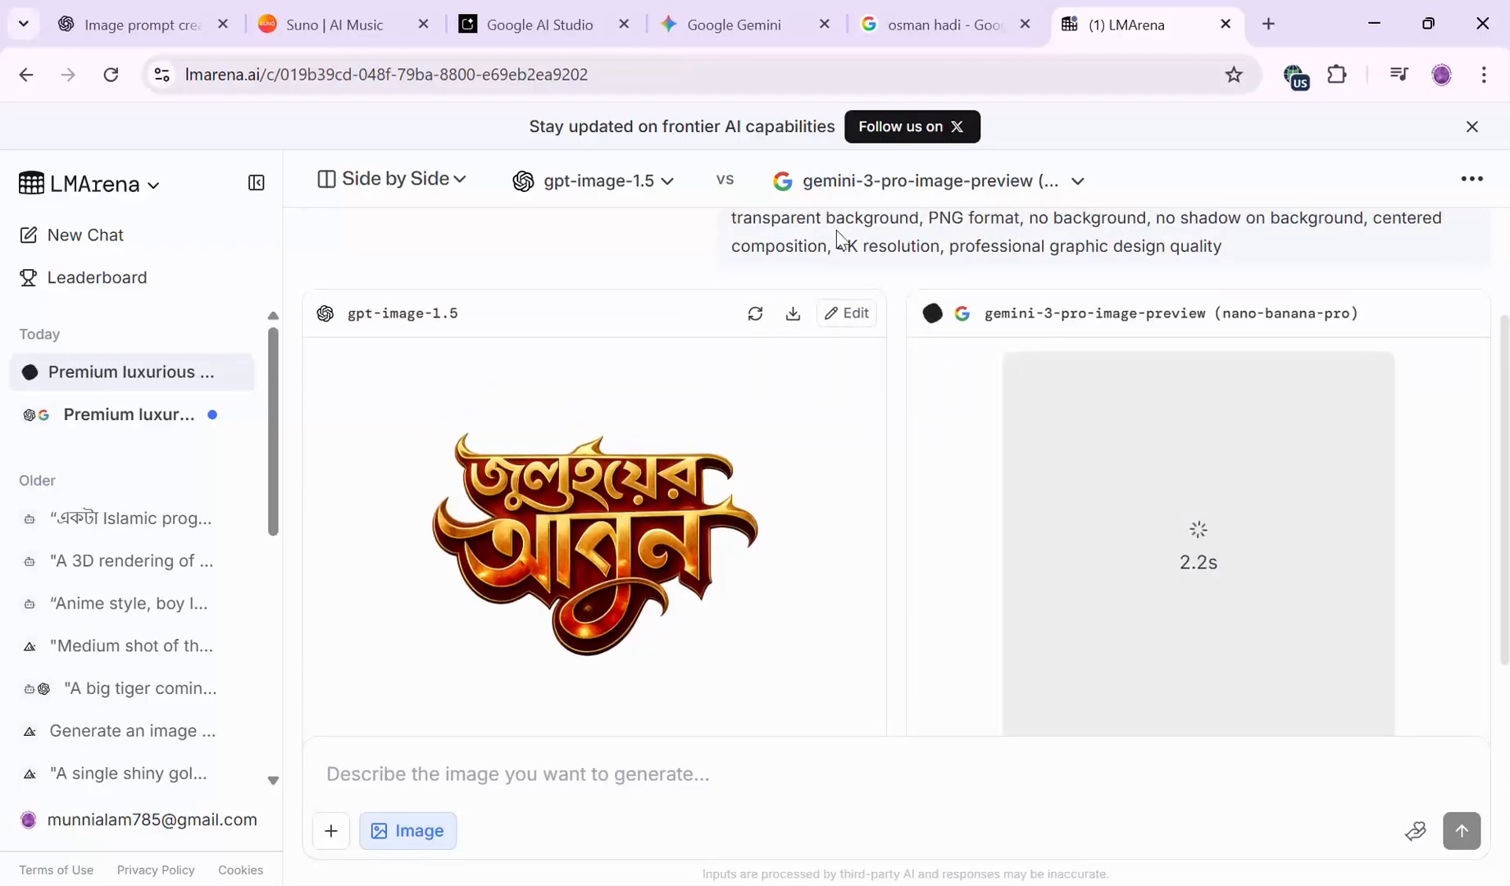
pyautogui.click(755, 313)
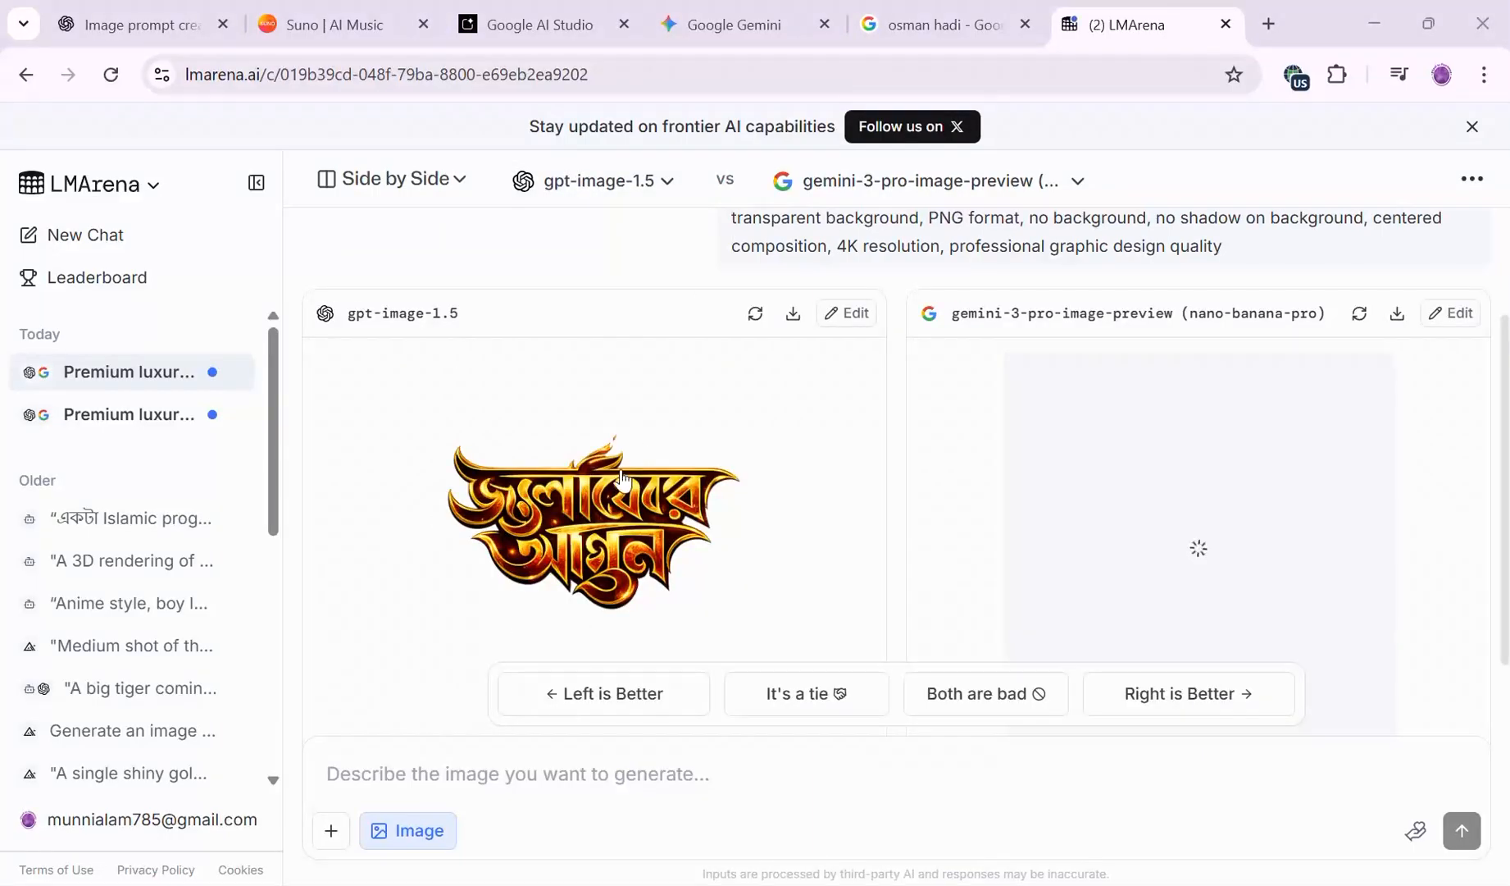
# Copy the regenerated gpt-image-1.5 lettering and paste it into the Photoshop design in place of the earlier lettering layer
pyautogui.scroll(-1, 622, 480)
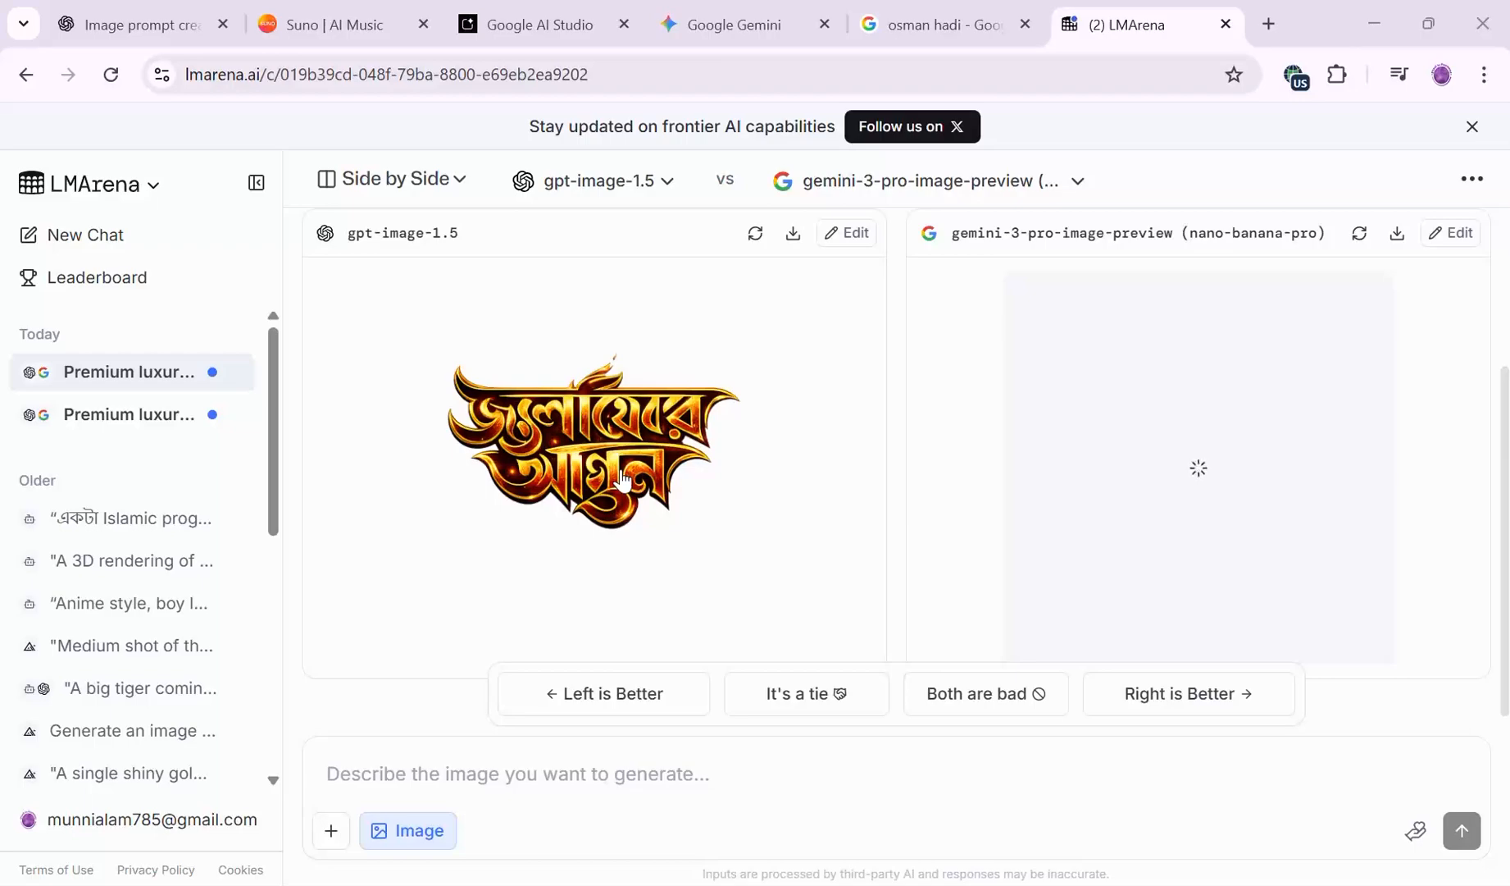
pyautogui.rightClick(622, 480)
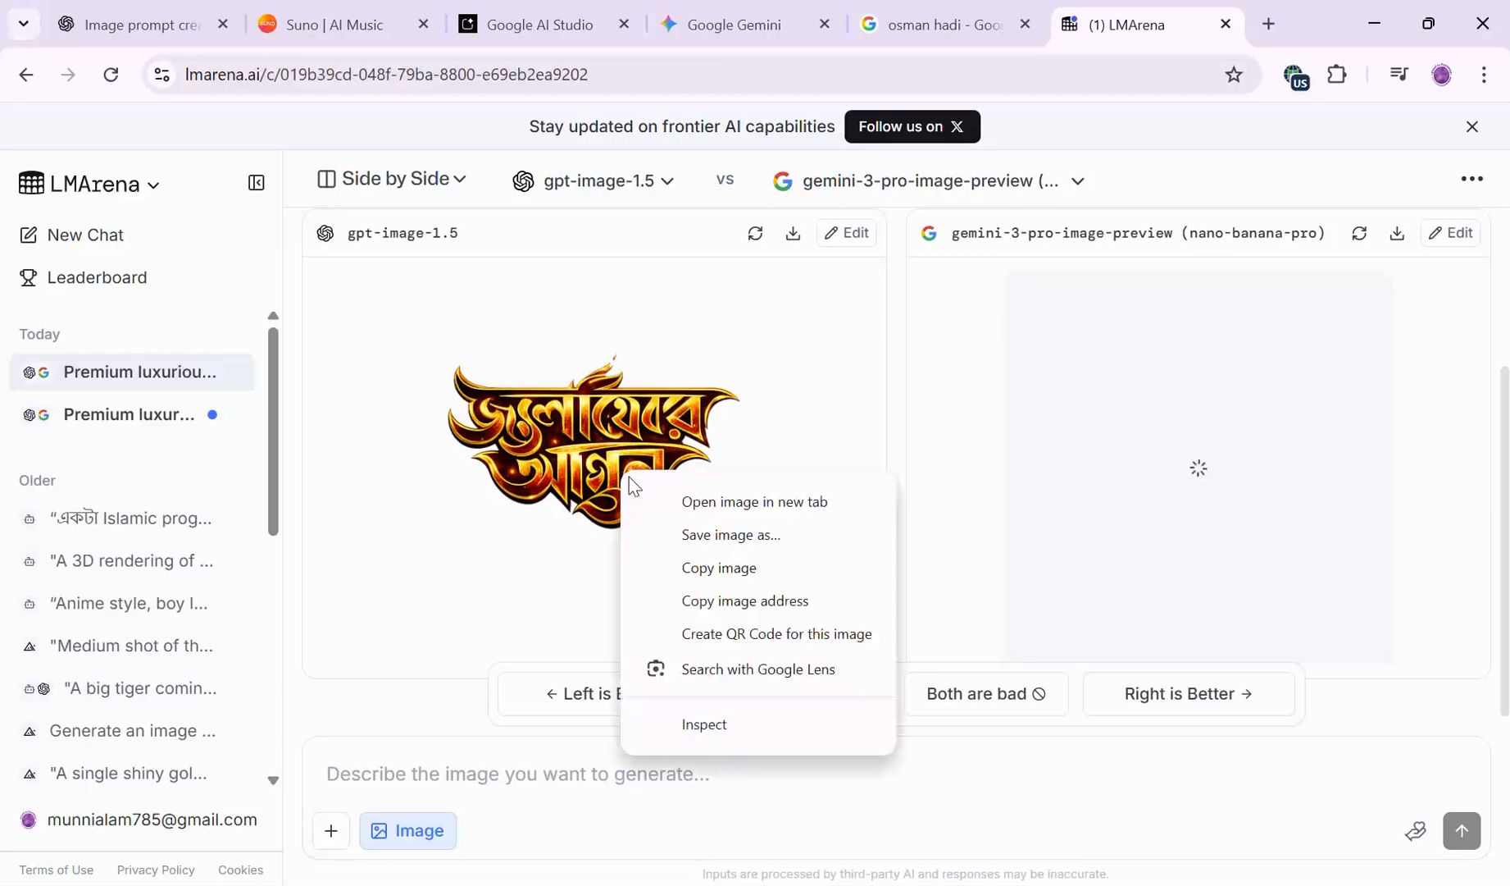
pyautogui.click(691, 572)
pyautogui.hotkey('alt', 'Tab')
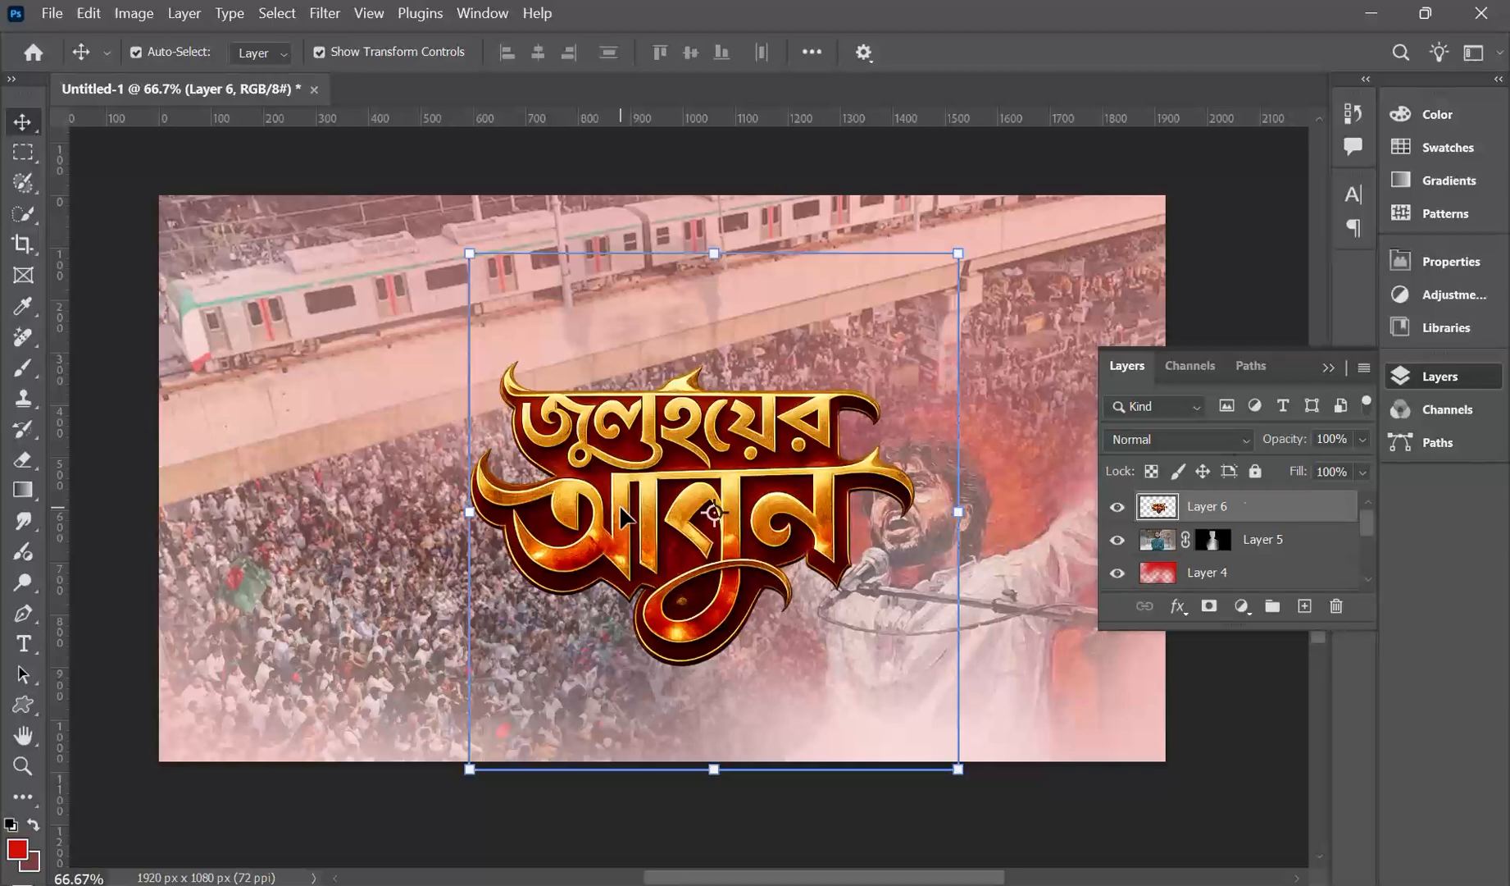
pyautogui.press('Delete')
pyautogui.hotkey('ctrl', 'v')
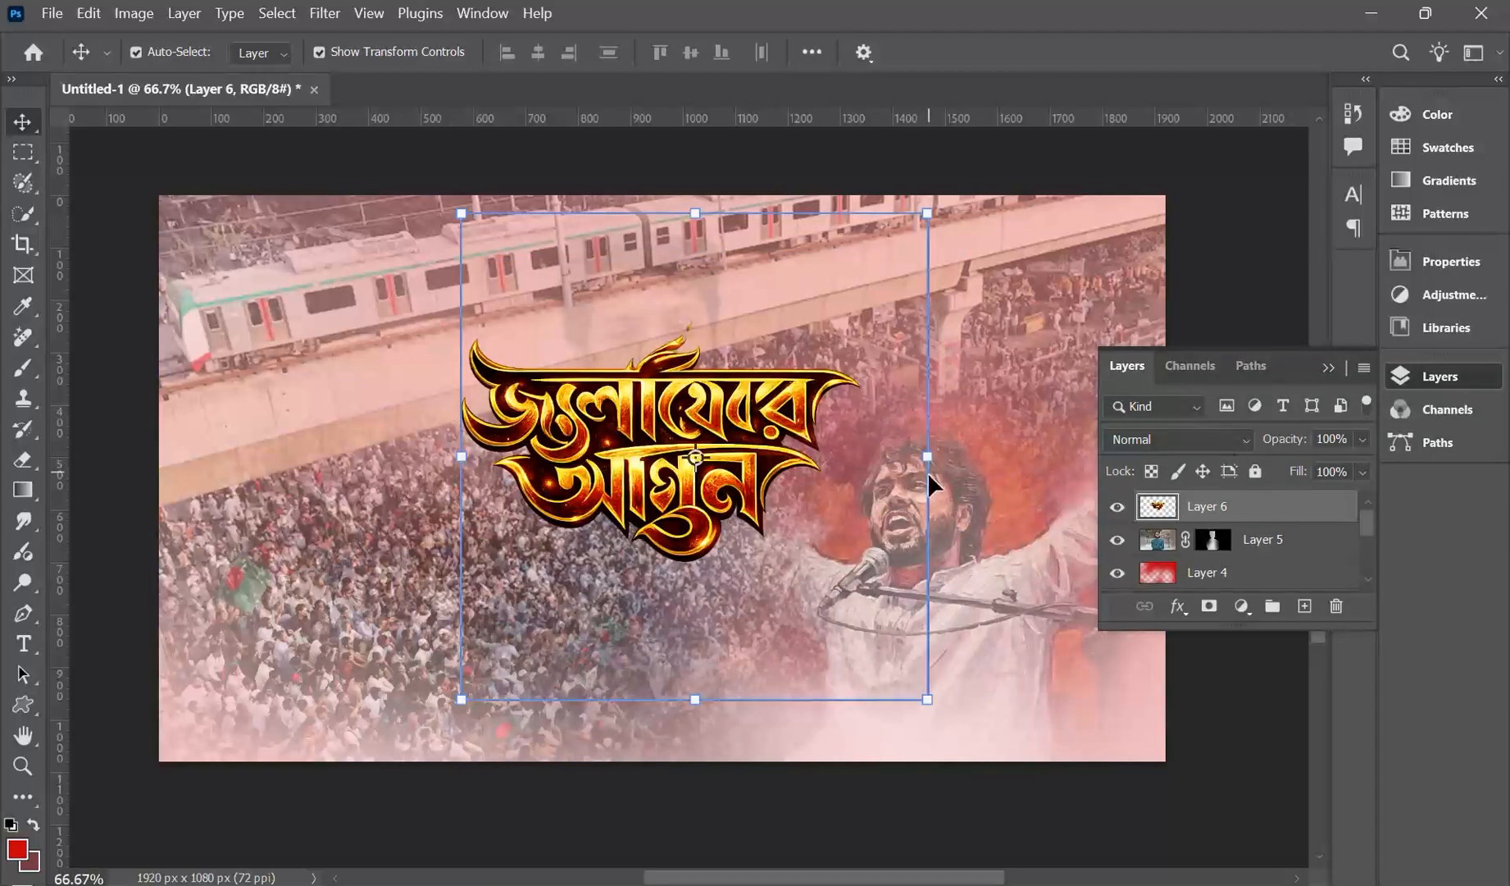
# Enlarge the pasted lettering, move it to the middle of the canvas and apply the transform
pyautogui.moveTo(929, 473); pyautogui.dragTo(1103, 474)
pyautogui.moveTo(836, 419); pyautogui.dragTo(792, 476)
pyautogui.click(1171, 60)
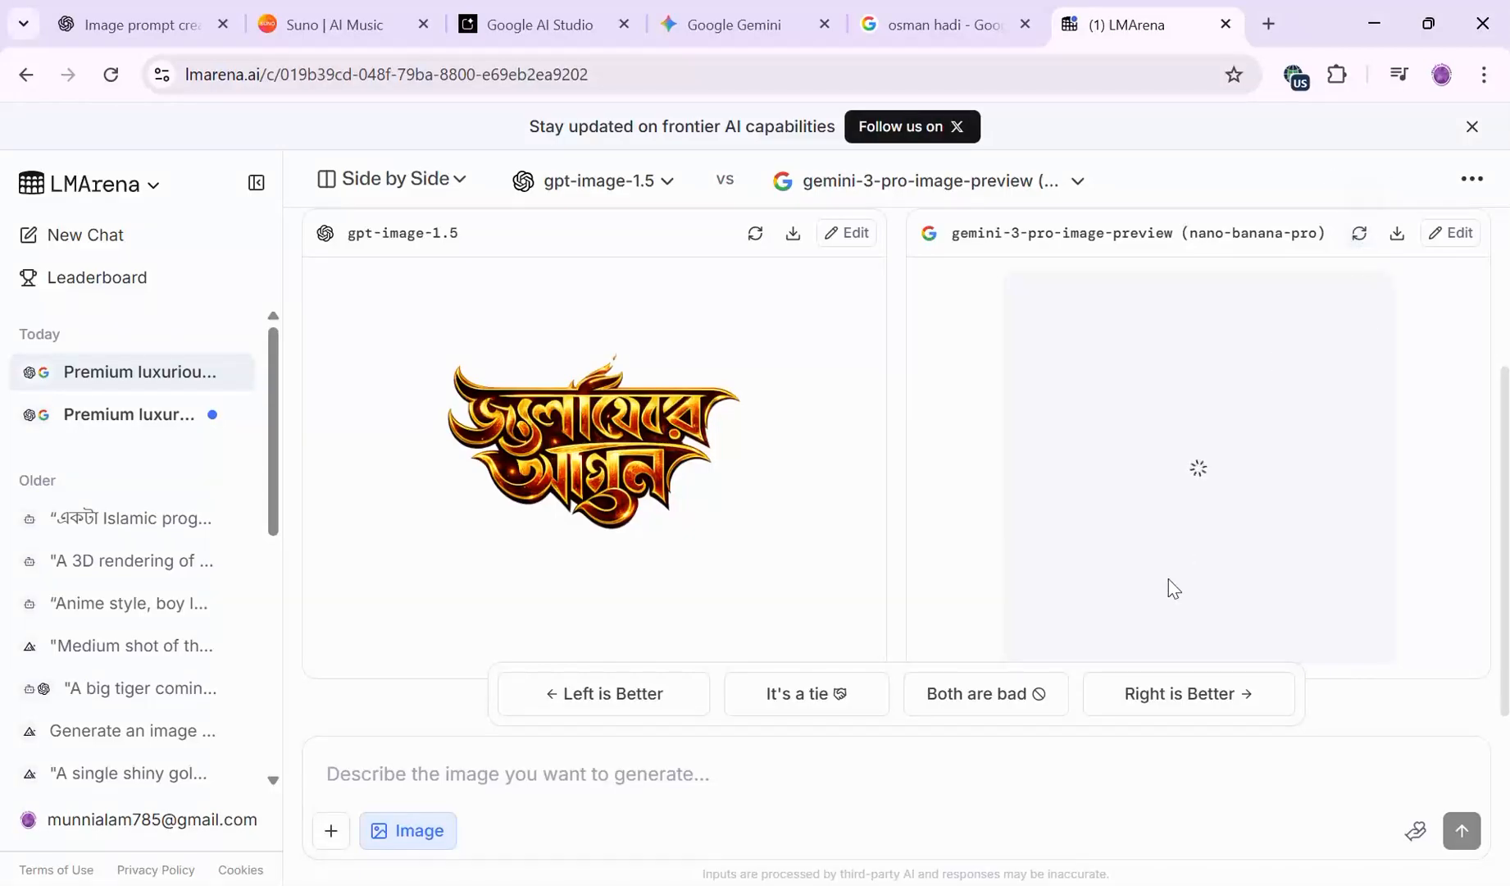
# Go back to the browser, detach the "osman hadi" Google search tab into its own window and close it
pyautogui.click(951, 19)
pyautogui.moveTo(999, 37); pyautogui.dragTo(1214, 85)
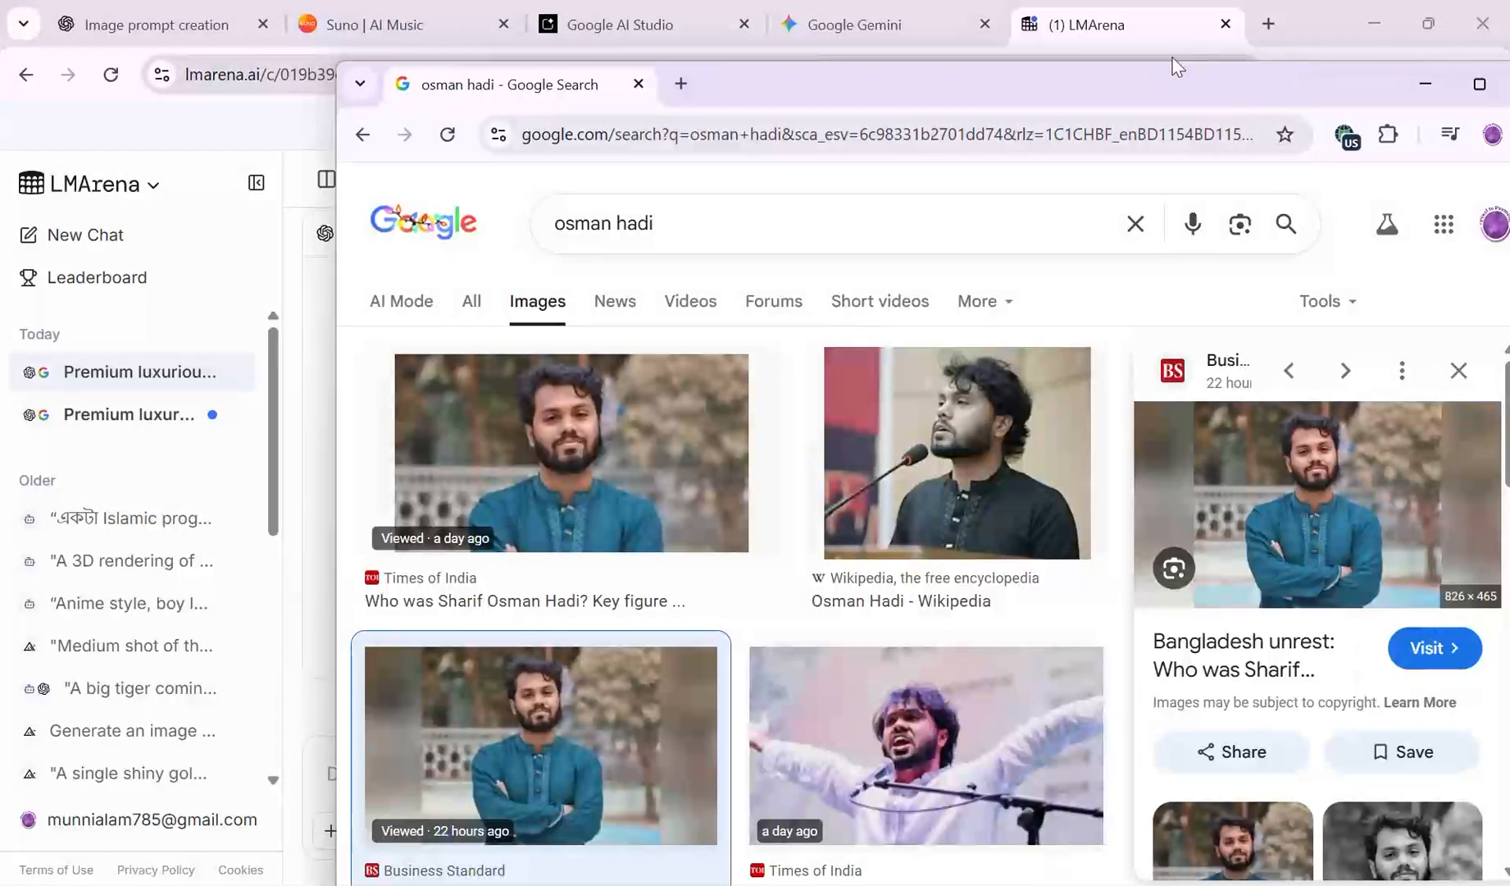
pyautogui.moveTo(1456, 97); pyautogui.dragTo(1189, 108)
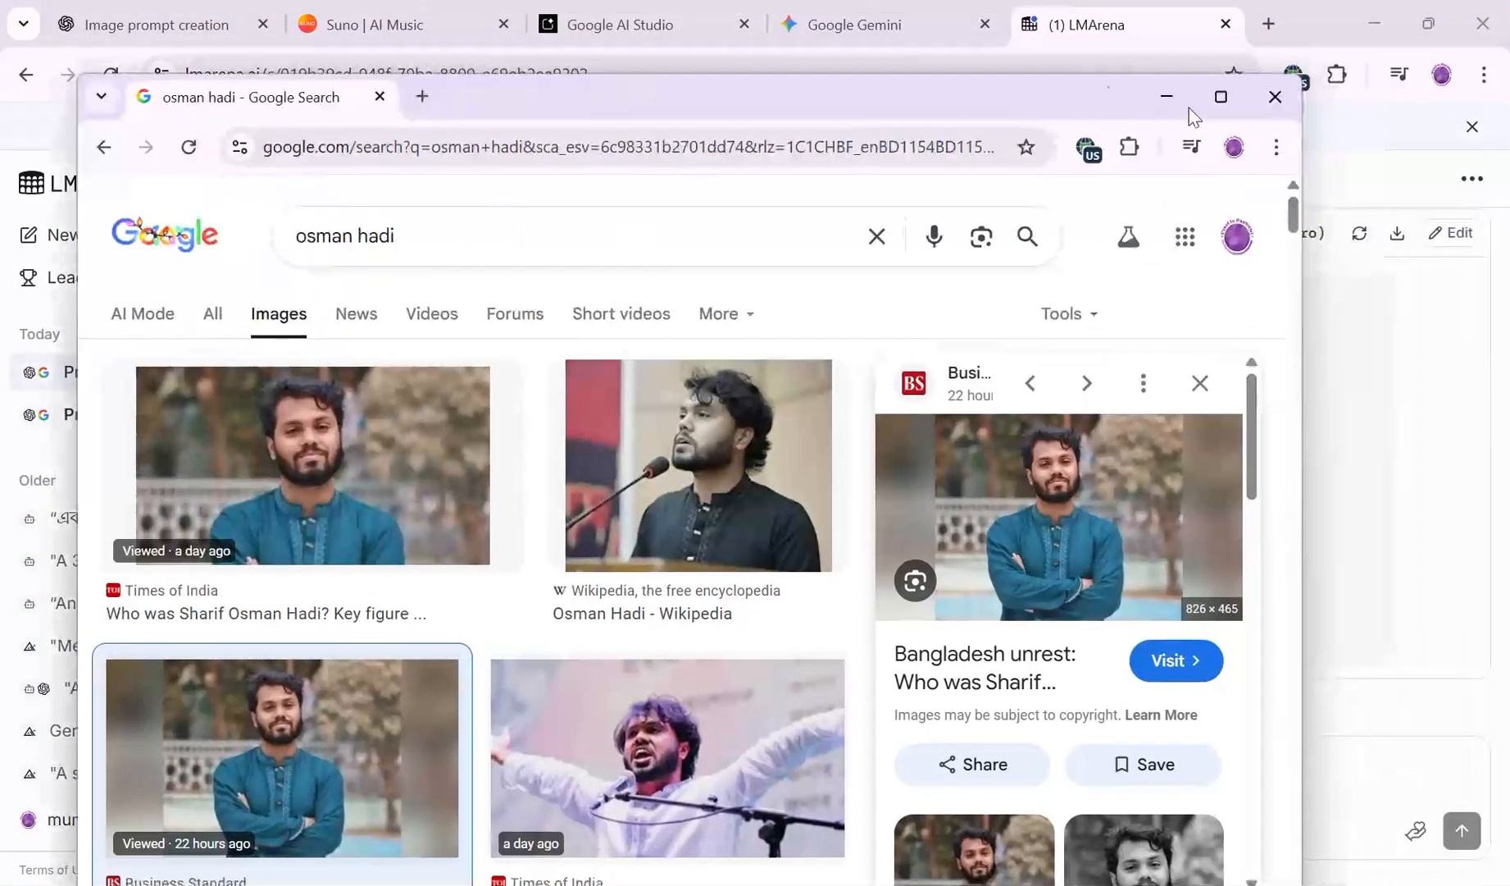
pyautogui.click(1277, 98)
# Open the Gemini chat with the Bengali typography image and regenerate its response
pyautogui.click(978, 24)
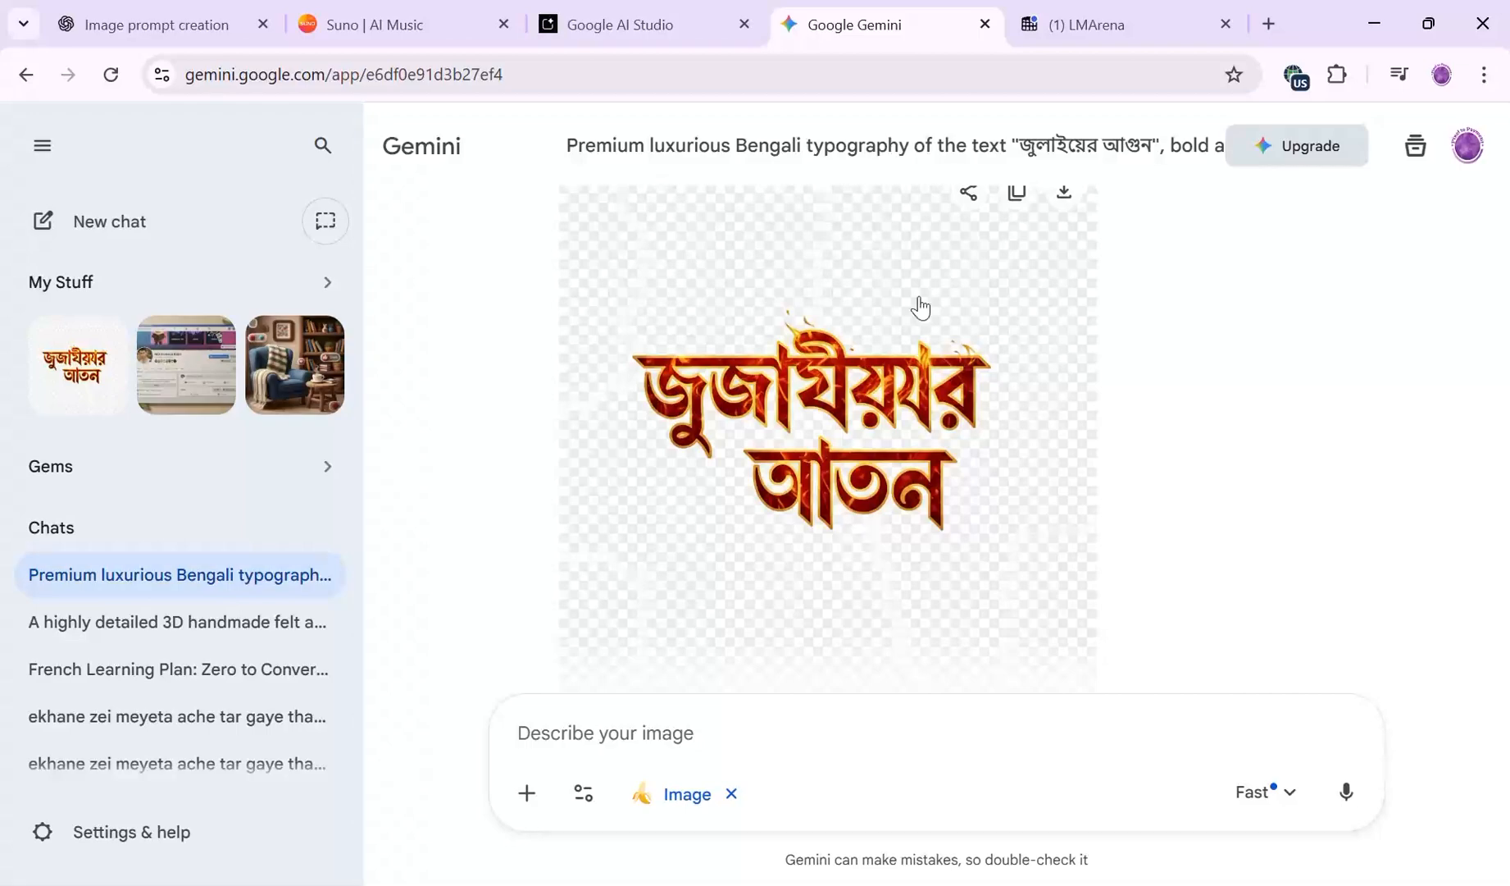
pyautogui.scroll(1, 921, 308)
pyautogui.scroll(-2, 1012, 294)
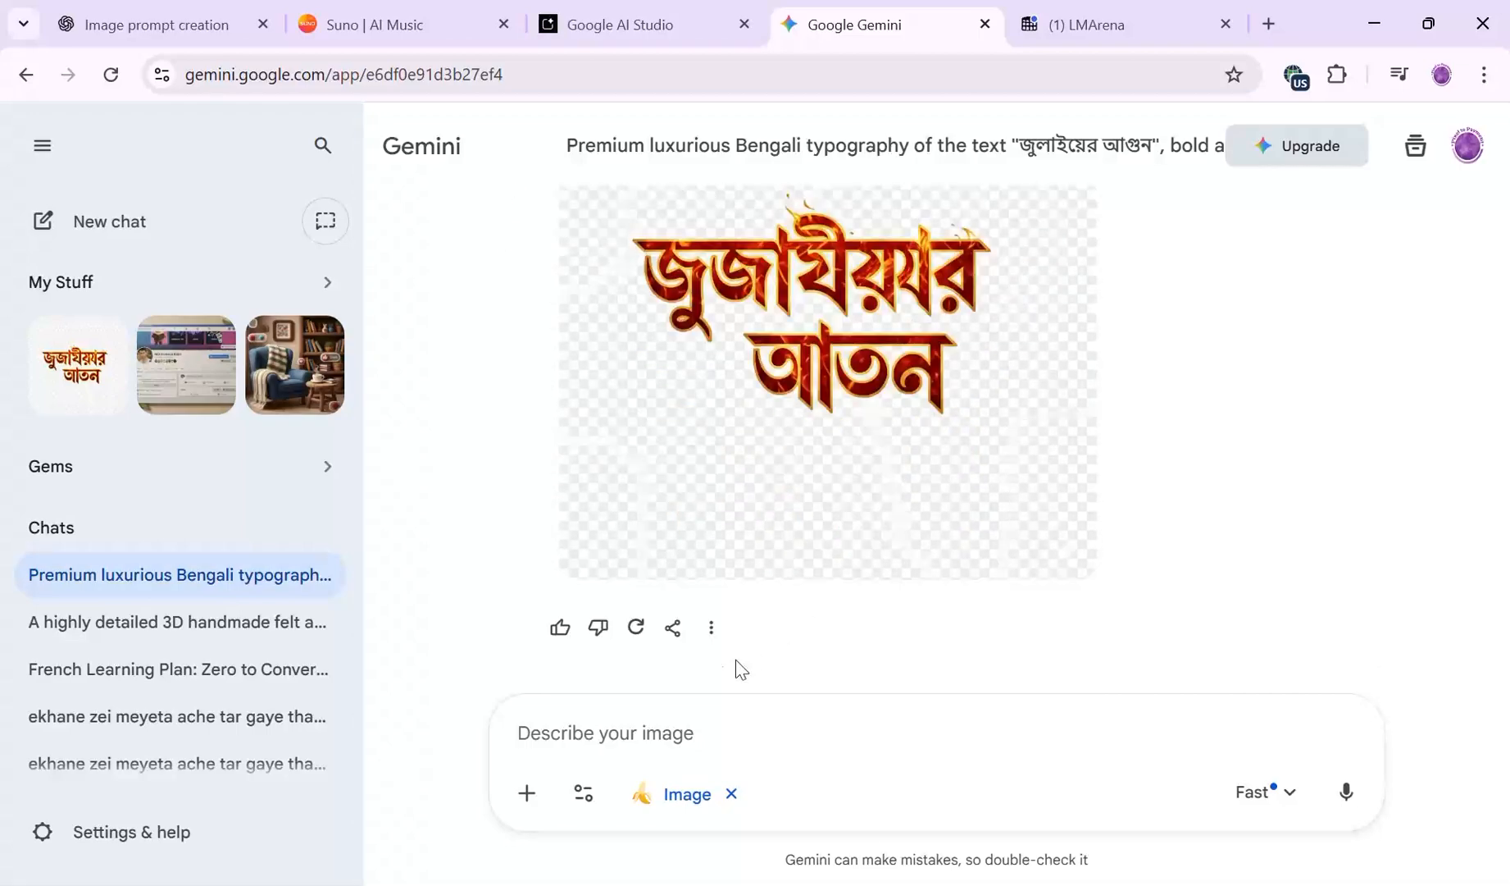
pyautogui.click(636, 628)
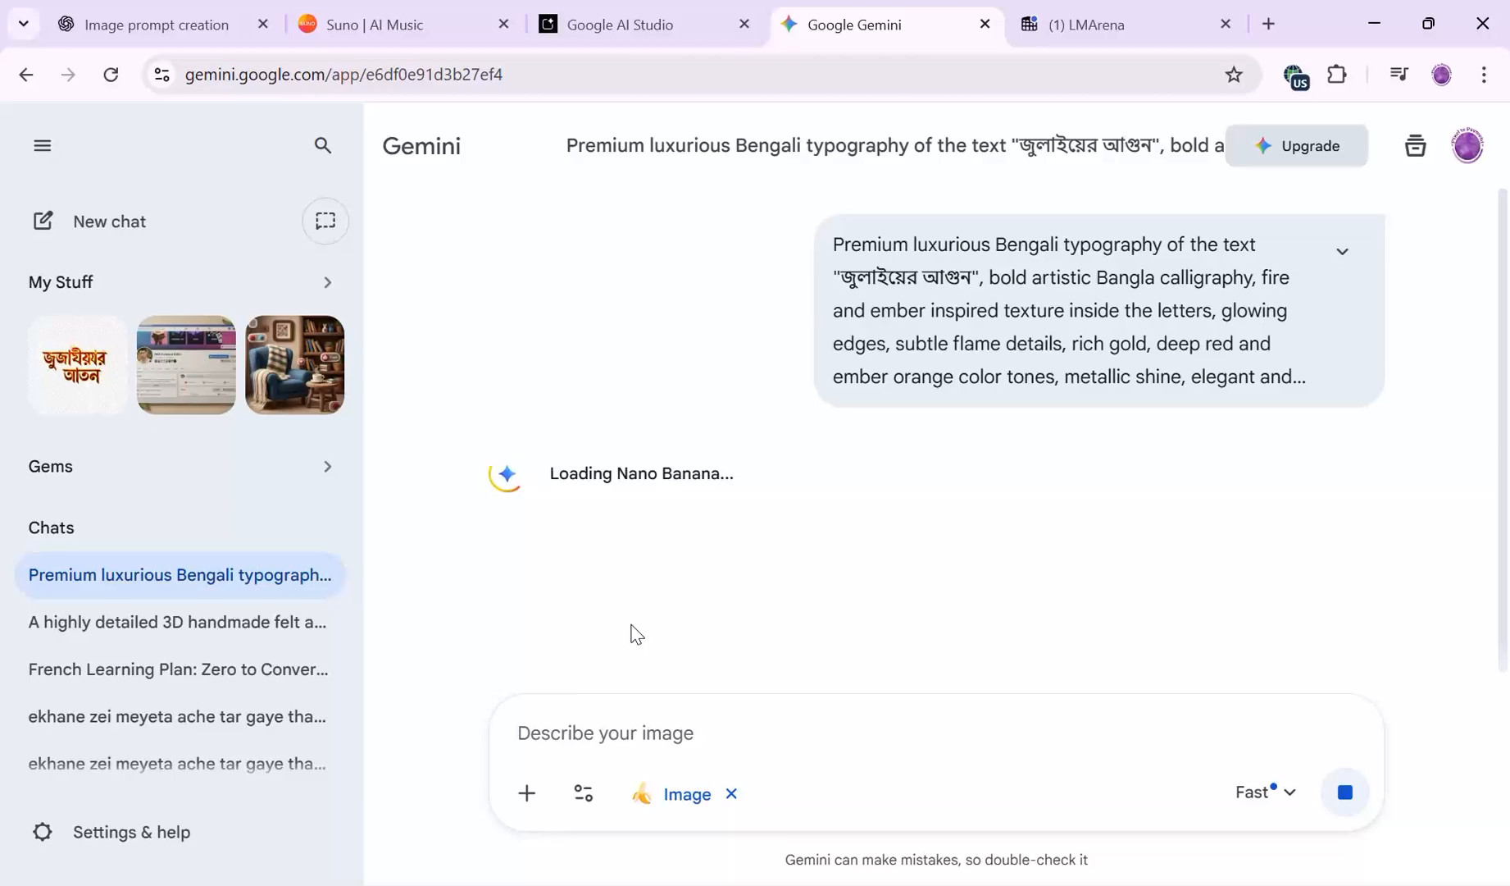
# Copy the gemini-3-pro-image-preview lettering from LMArena and paste it into the Photoshop design as a new layer
pyautogui.click(1153, 23)
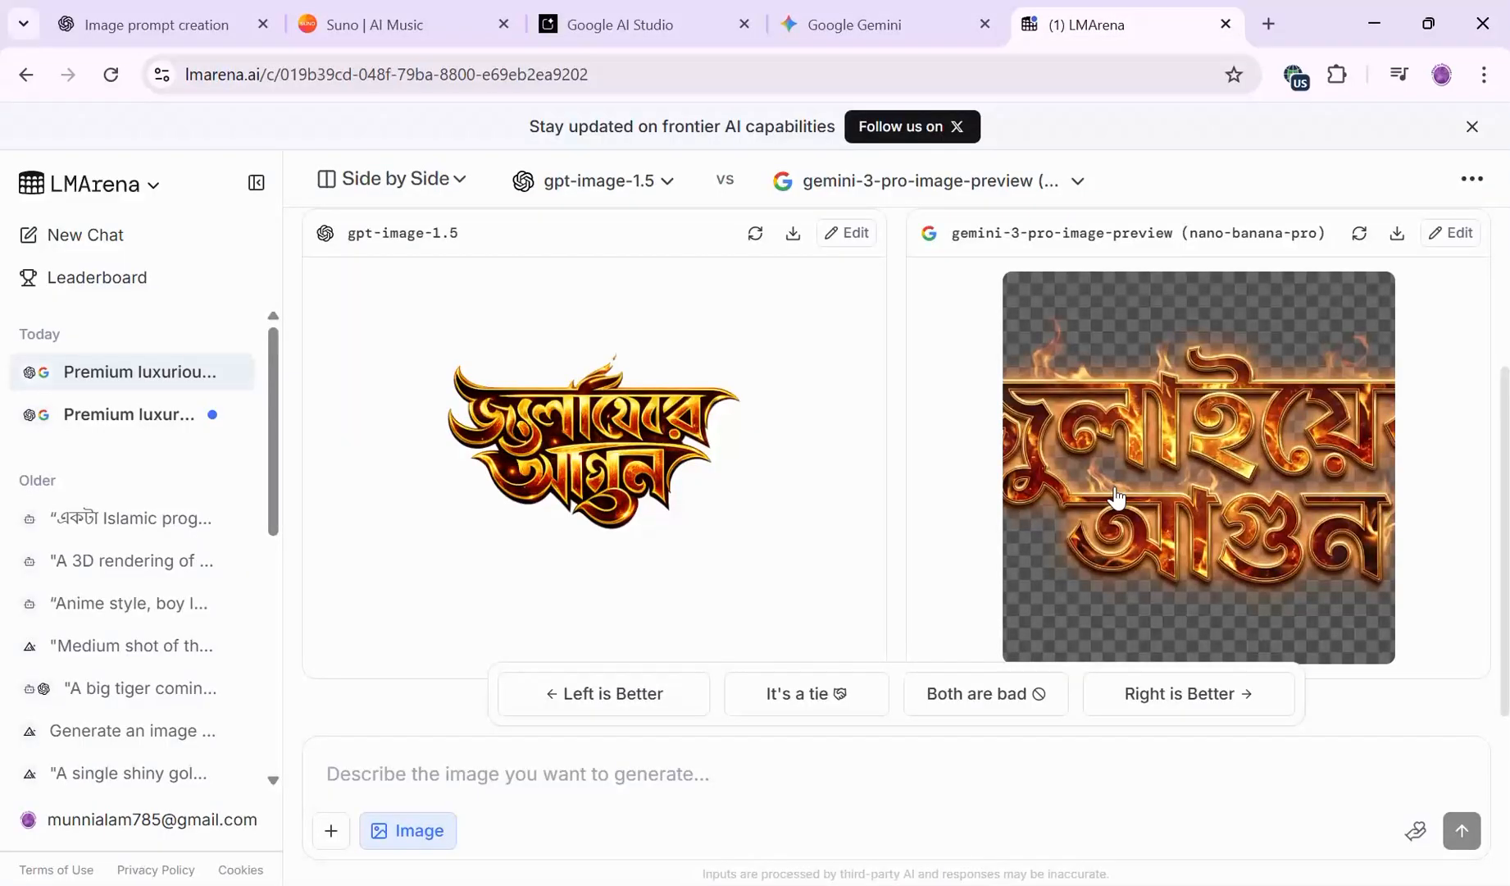
pyautogui.rightClick(1170, 528)
pyautogui.click(1214, 617)
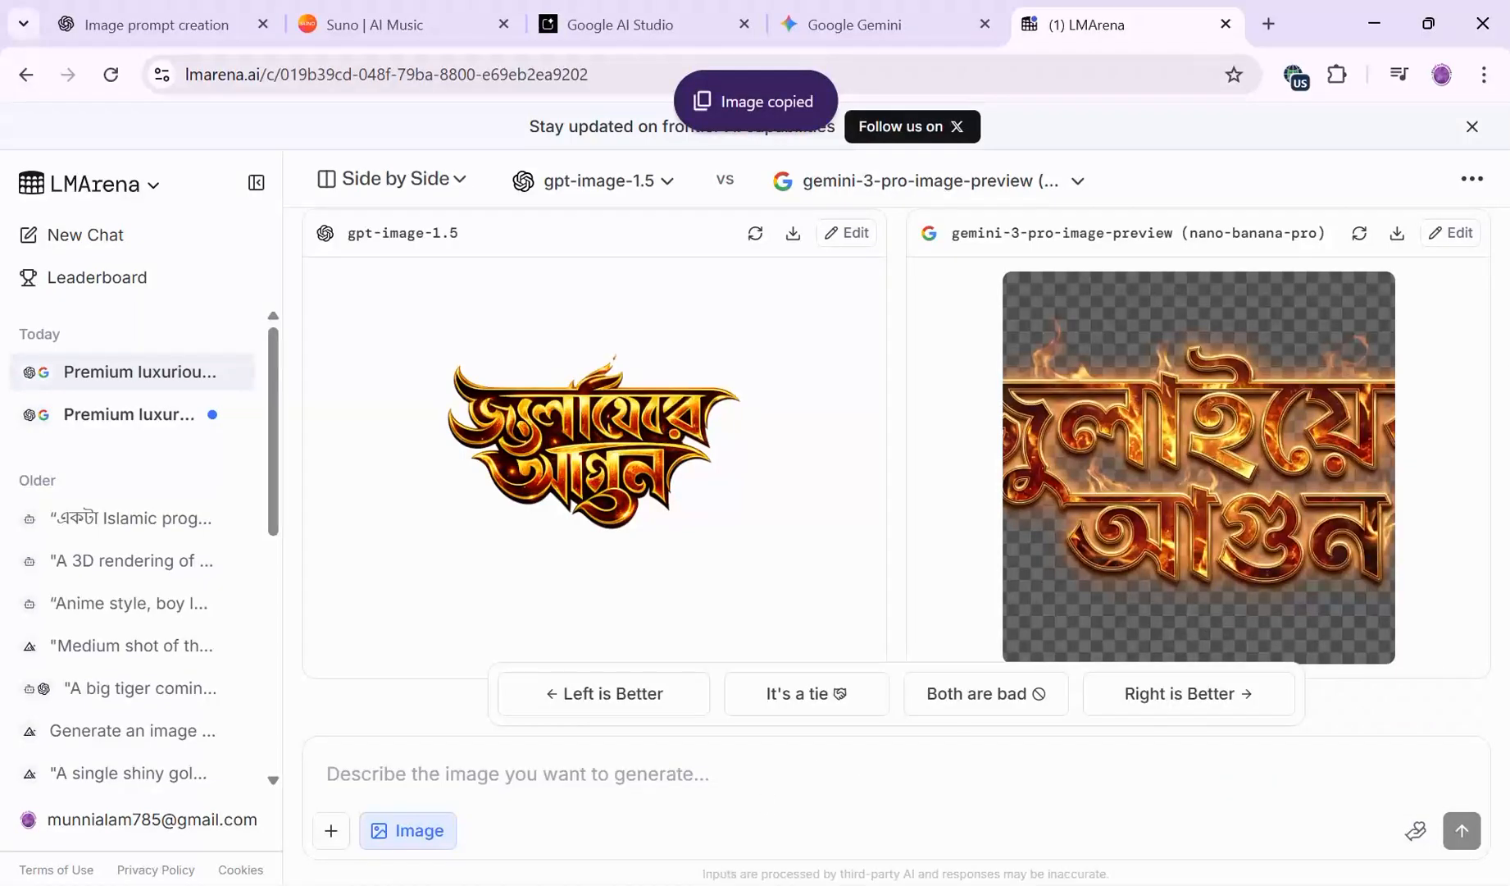
pyautogui.hotkey('alt', 'Tab')
pyautogui.hotkey('ctrl', 'v')
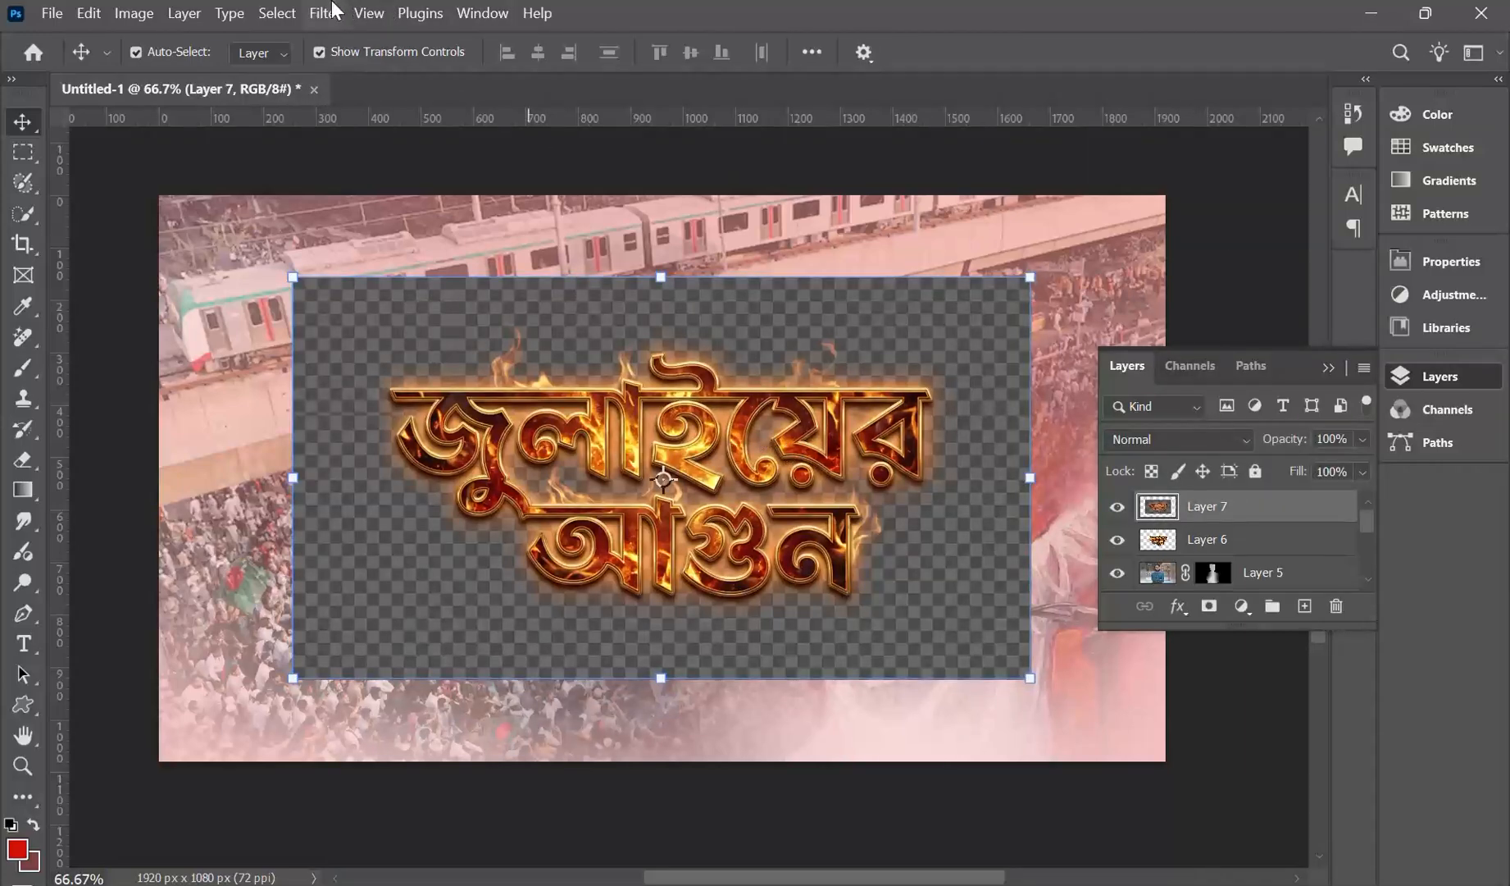
# Try erasing the checkered background around the fiery lettering with the Eraser at 100% opacity, and hide Layer 6
pyautogui.click(23, 461)
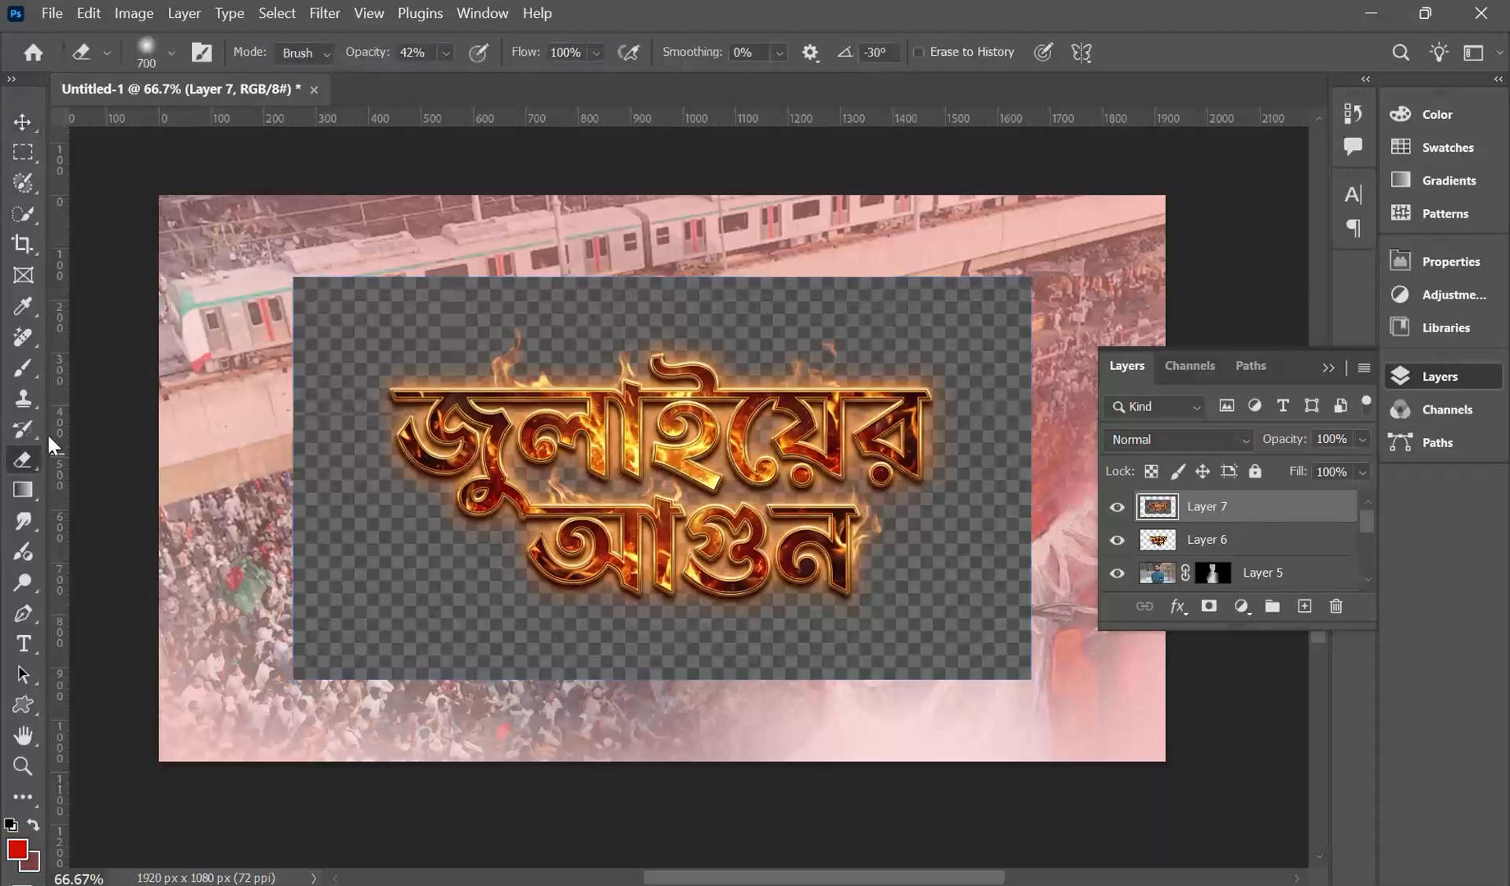
pyautogui.moveTo(256, 310)
pyautogui.mouseDown()
pyautogui.moveTo(202, 503)
pyautogui.moveTo(261, 251)
pyautogui.moveTo(211, 400)
pyautogui.moveTo(219, 334)
pyautogui.mouseUp()
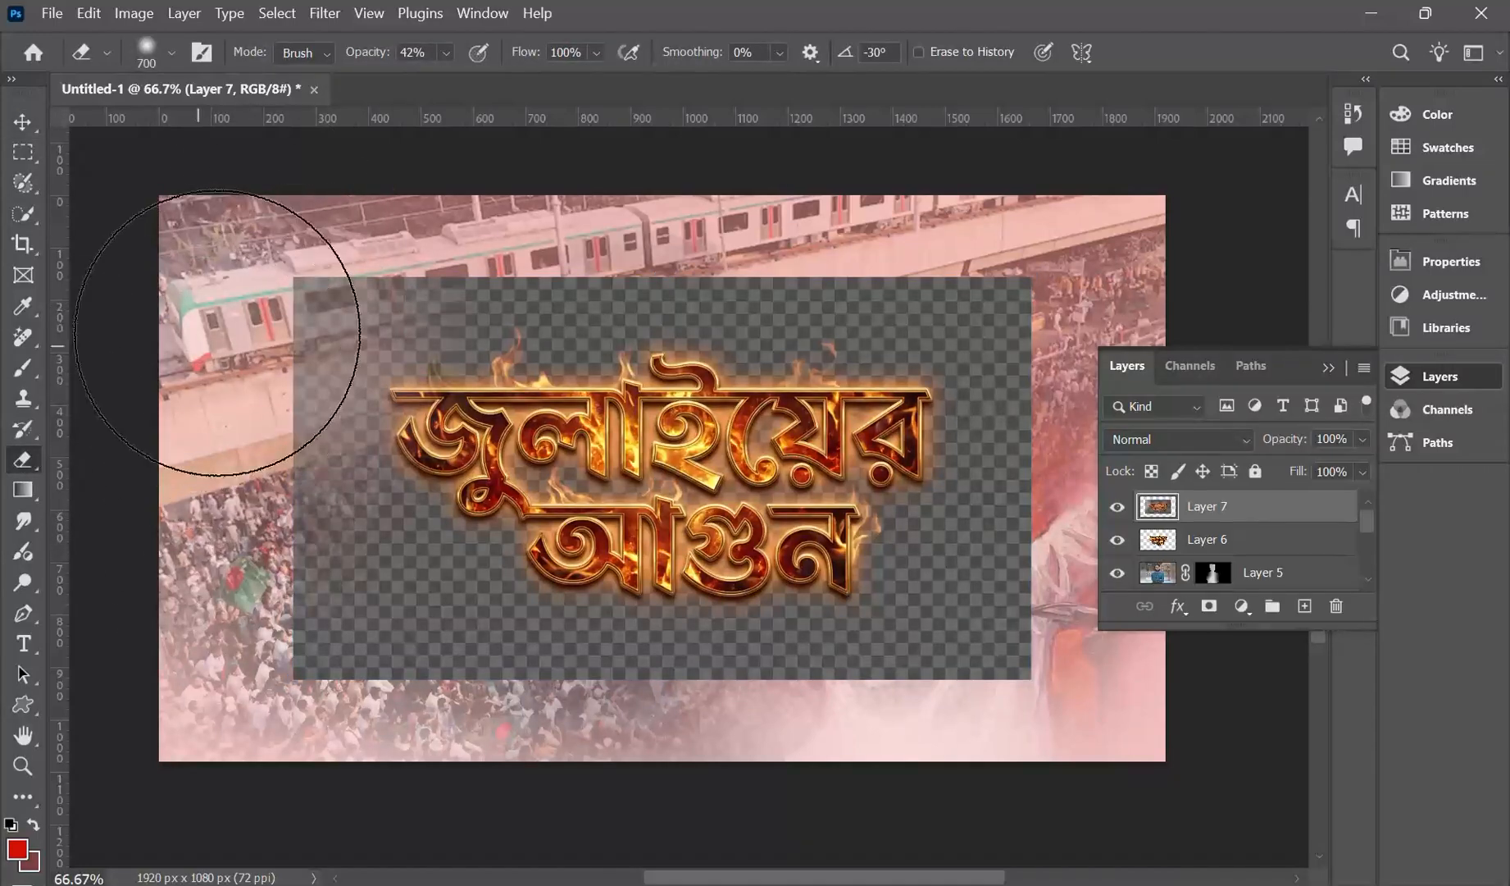
pyautogui.moveTo(466, 78); pyautogui.dragTo(643, 97)
pyautogui.moveTo(255, 295)
pyautogui.mouseDown()
pyautogui.moveTo(243, 246)
pyautogui.moveTo(238, 279)
pyautogui.moveTo(201, 267)
pyautogui.moveTo(364, 227)
pyautogui.moveTo(430, 192)
pyautogui.moveTo(603, 176)
pyautogui.moveTo(600, 192)
pyautogui.moveTo(557, 209)
pyautogui.moveTo(510, 201)
pyautogui.moveTo(489, 101)
pyautogui.moveTo(489, 237)
pyautogui.moveTo(753, 172)
pyautogui.moveTo(769, 199)
pyautogui.moveTo(584, 239)
pyautogui.moveTo(683, 220)
pyautogui.moveTo(1004, 276)
pyautogui.moveTo(1016, 319)
pyautogui.mouseUp()
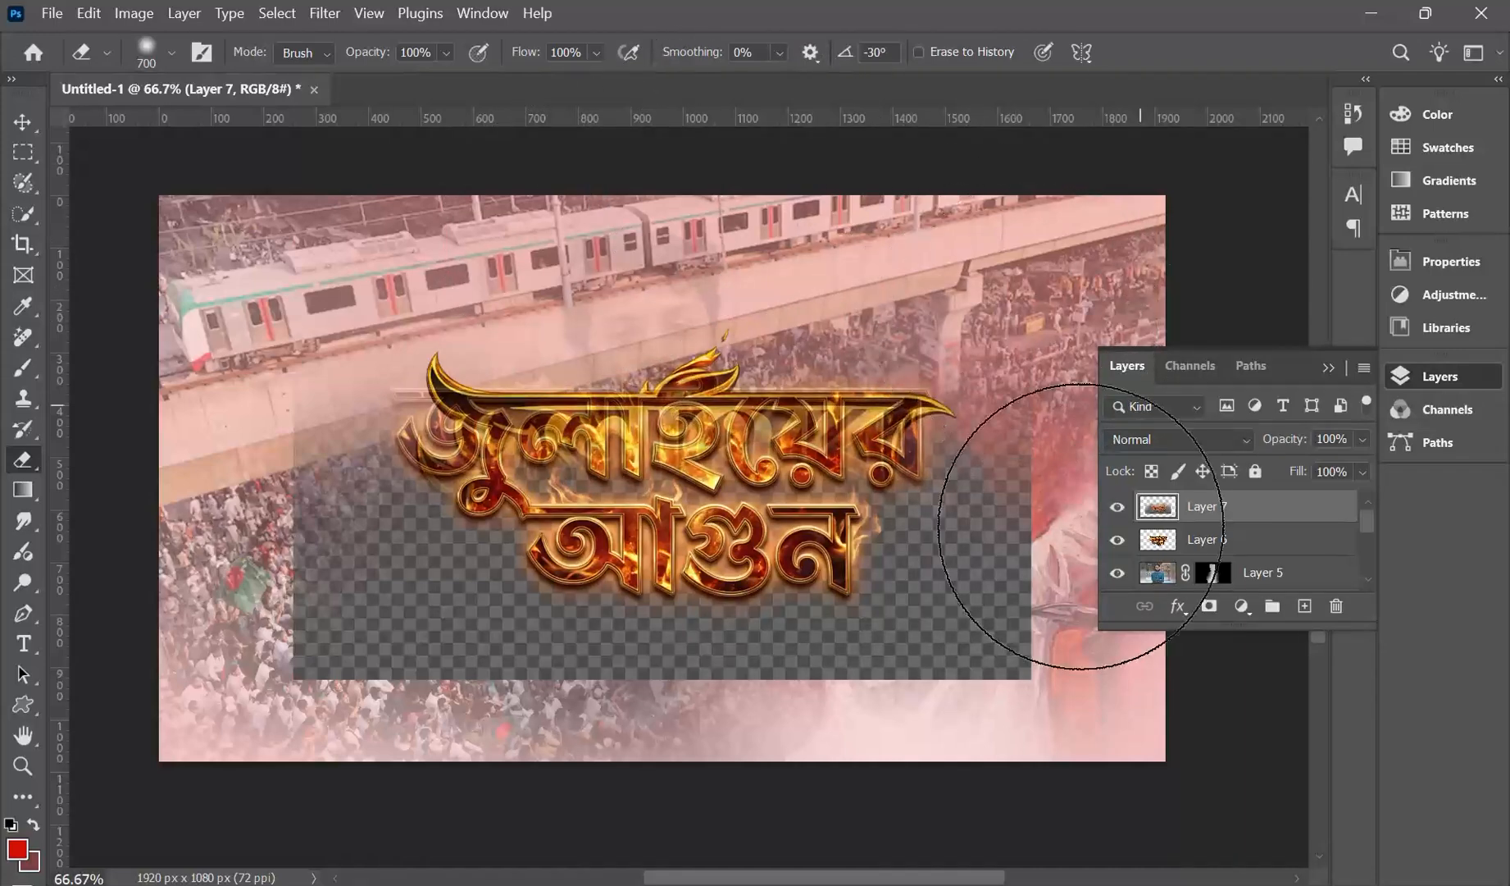
pyautogui.moveTo(1081, 496)
pyautogui.mouseDown()
pyautogui.moveTo(1013, 622)
pyautogui.moveTo(997, 609)
pyautogui.moveTo(993, 678)
pyautogui.moveTo(860, 765)
pyautogui.moveTo(836, 749)
pyautogui.moveTo(737, 784)
pyautogui.moveTo(675, 781)
pyautogui.moveTo(774, 771)
pyautogui.moveTo(503, 770)
pyautogui.moveTo(628, 799)
pyautogui.moveTo(565, 804)
pyautogui.moveTo(413, 794)
pyautogui.moveTo(313, 712)
pyautogui.moveTo(262, 625)
pyautogui.moveTo(342, 701)
pyautogui.moveTo(243, 473)
pyautogui.moveTo(355, 666)
pyautogui.mouseUp()
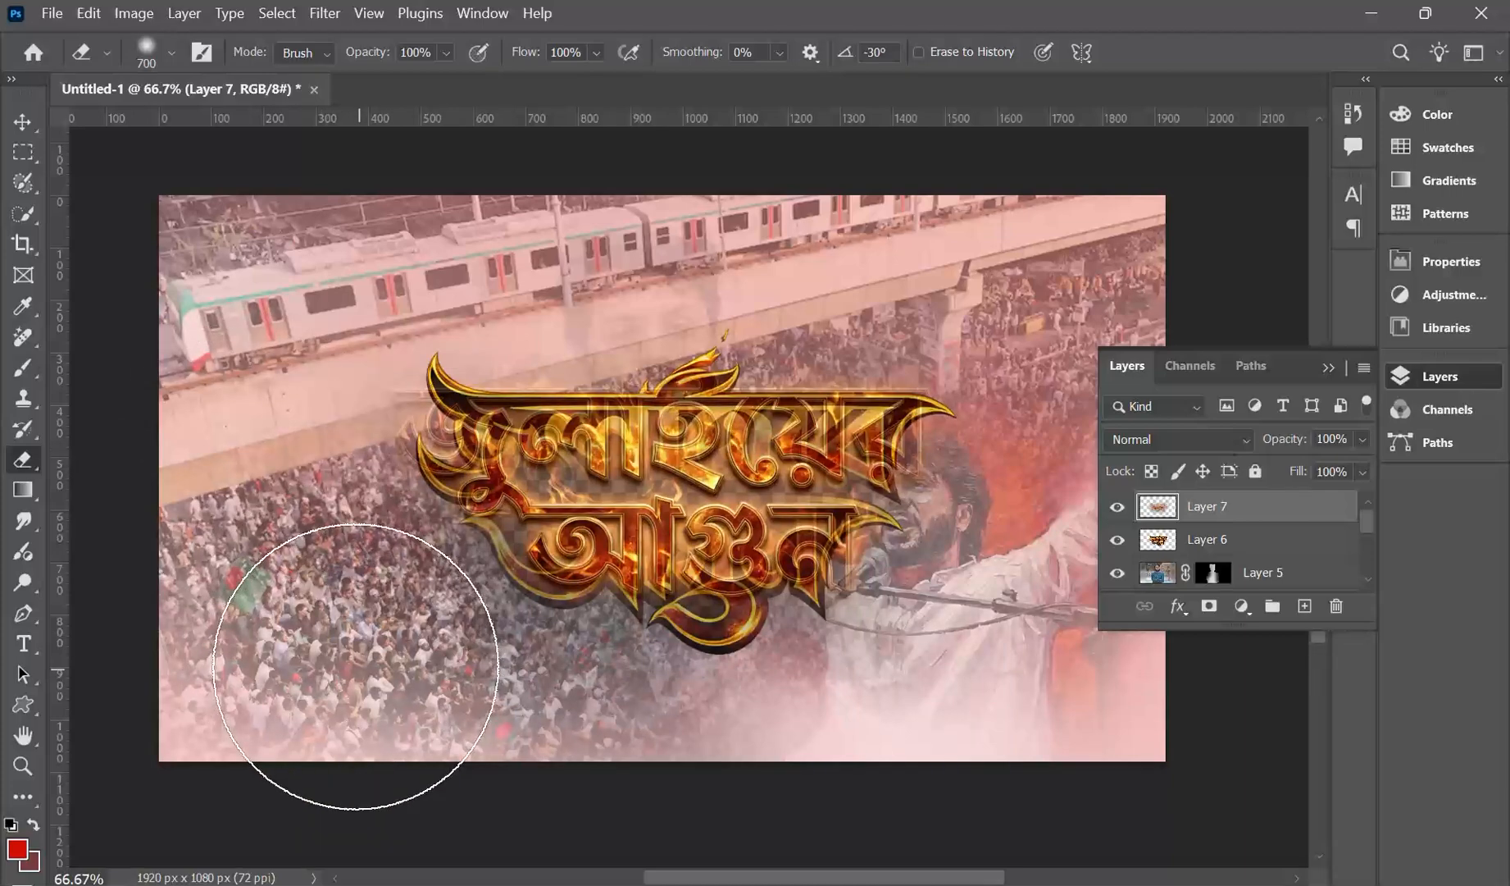
pyautogui.click(1114, 540)
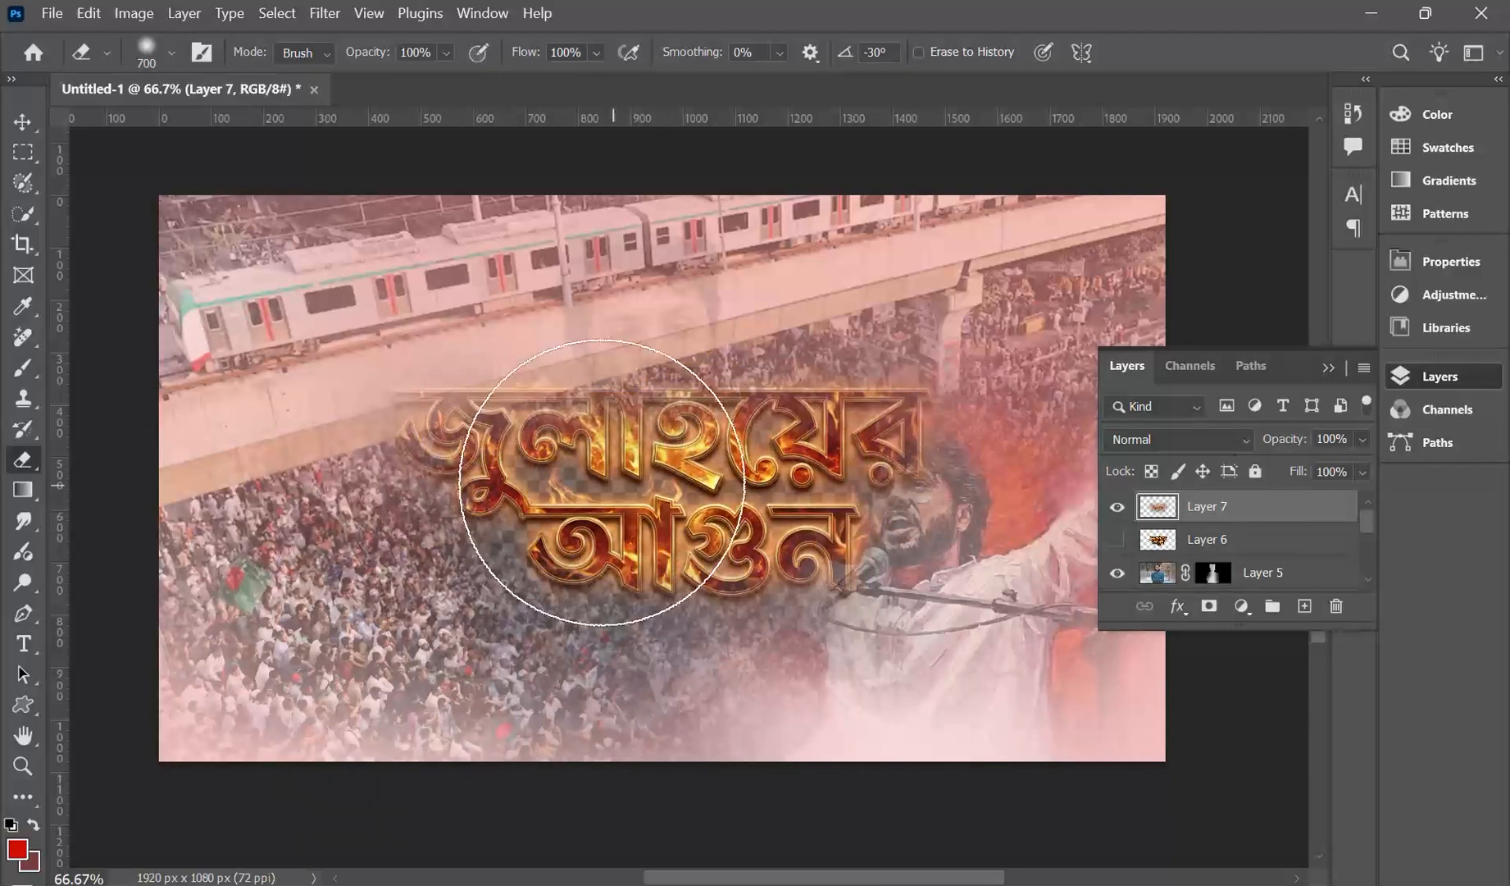
# Undo the eraser strokes around the fiery lettering on Layer 7 and the hiding of Layer 6
pyautogui.hotkey('ctrl', 'z')
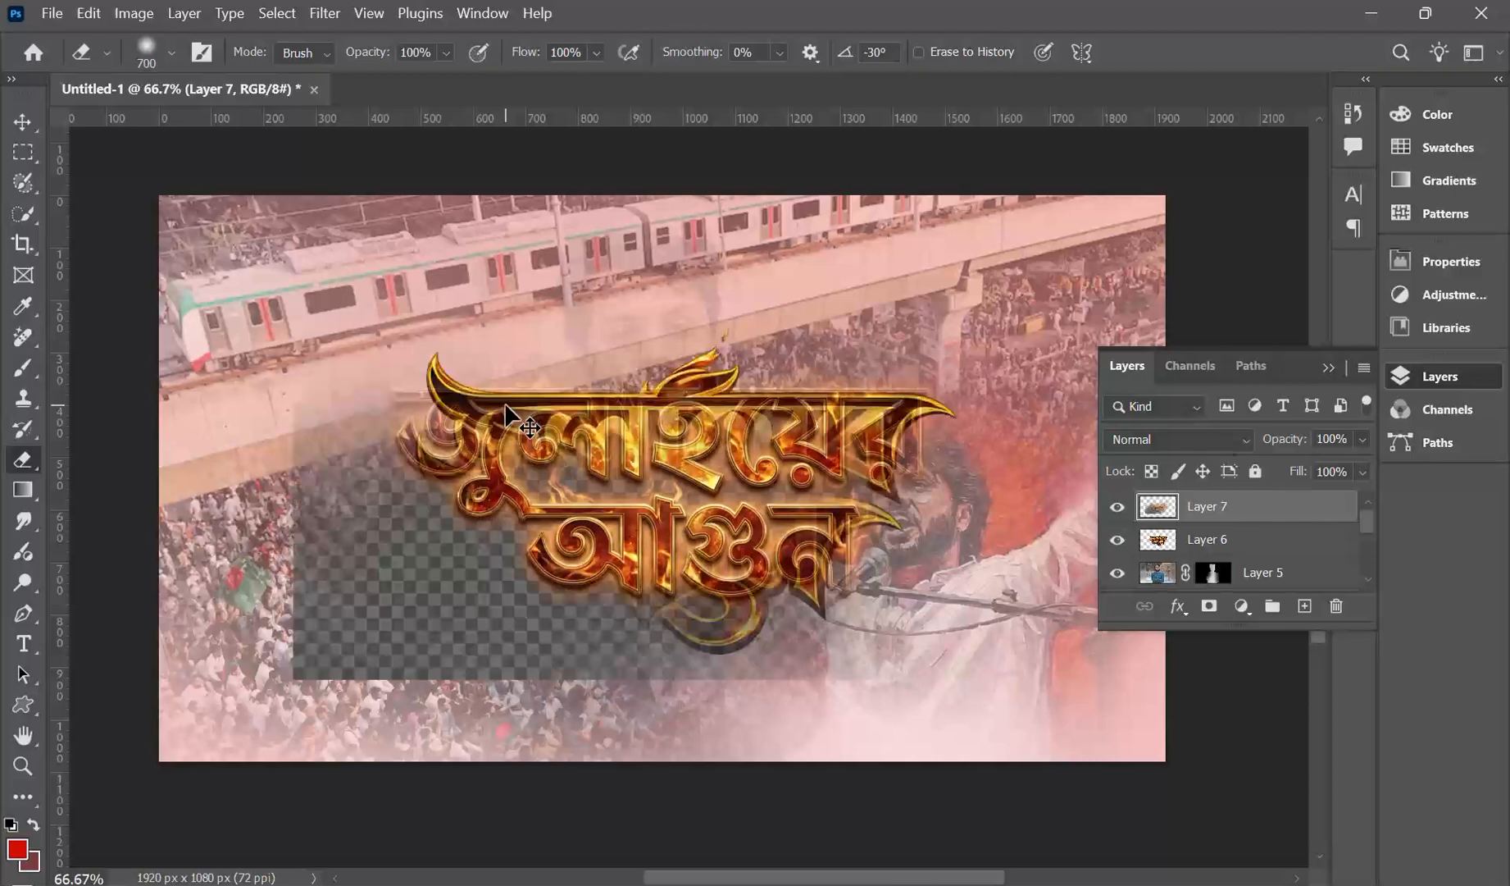
pyautogui.hotkey('ctrl', 'z')
pyautogui.hotkey('ctrl', 'z')
pyautogui.hotkey('ctrl', 'z')
pyautogui.hotkey('ctrl', 'z')
pyautogui.hotkey('ctrl', 'z')
pyautogui.hotkey('ctrl', 'z')
pyautogui.hotkey('ctrl', 'z')
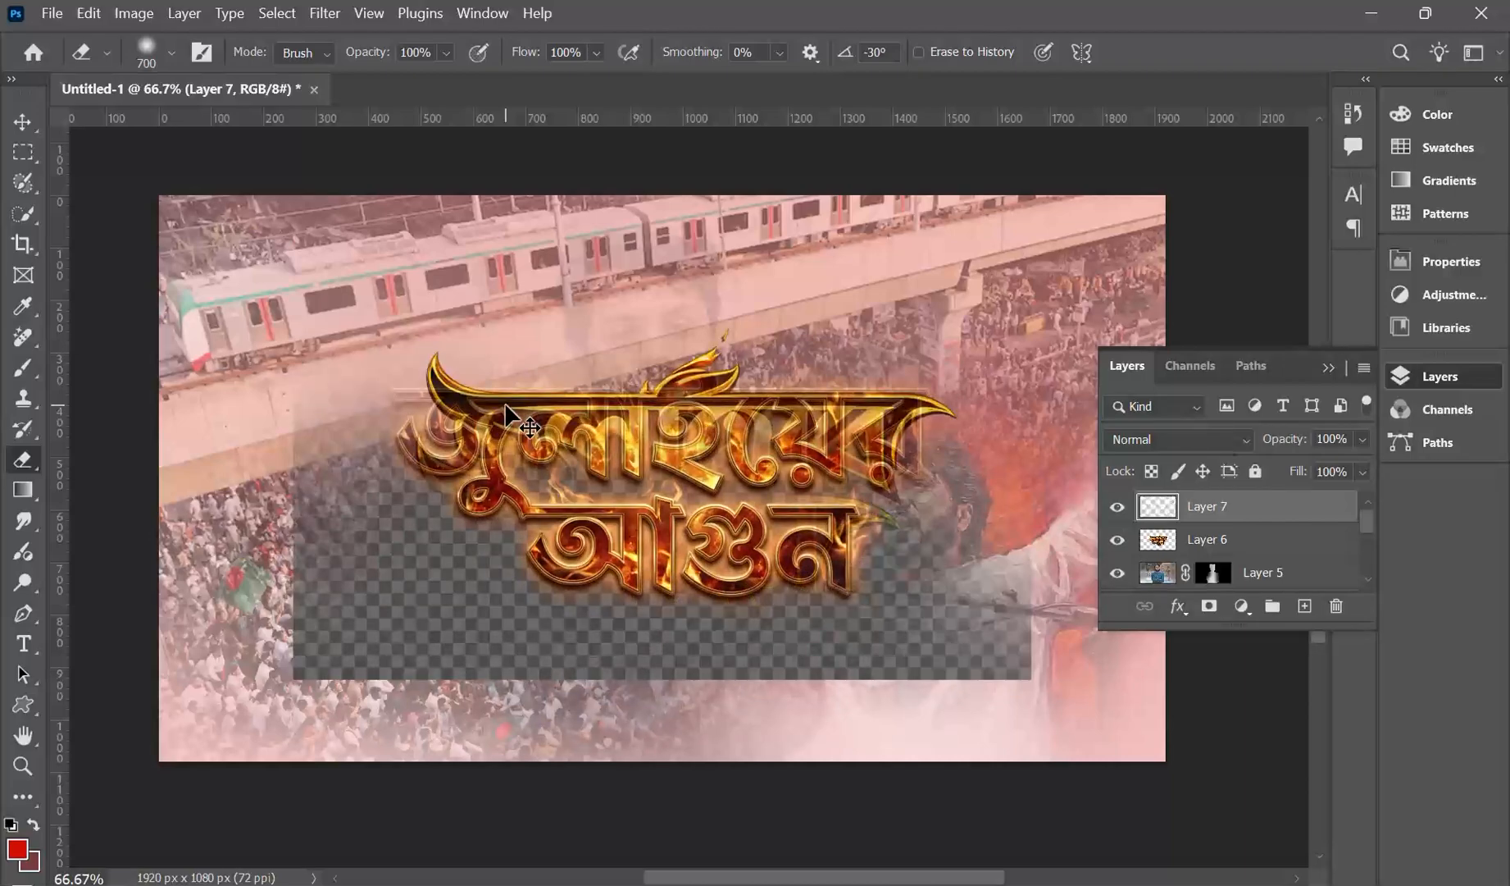
pyautogui.hotkey('ctrl', 'z')
pyautogui.hotkey('ctrl', 'z')
pyautogui.hotkey('ctrl', 'z')
pyautogui.hotkey('ctrl', 'z')
pyautogui.hotkey('ctrl', 'z')
pyautogui.hotkey('ctrl', 'z')
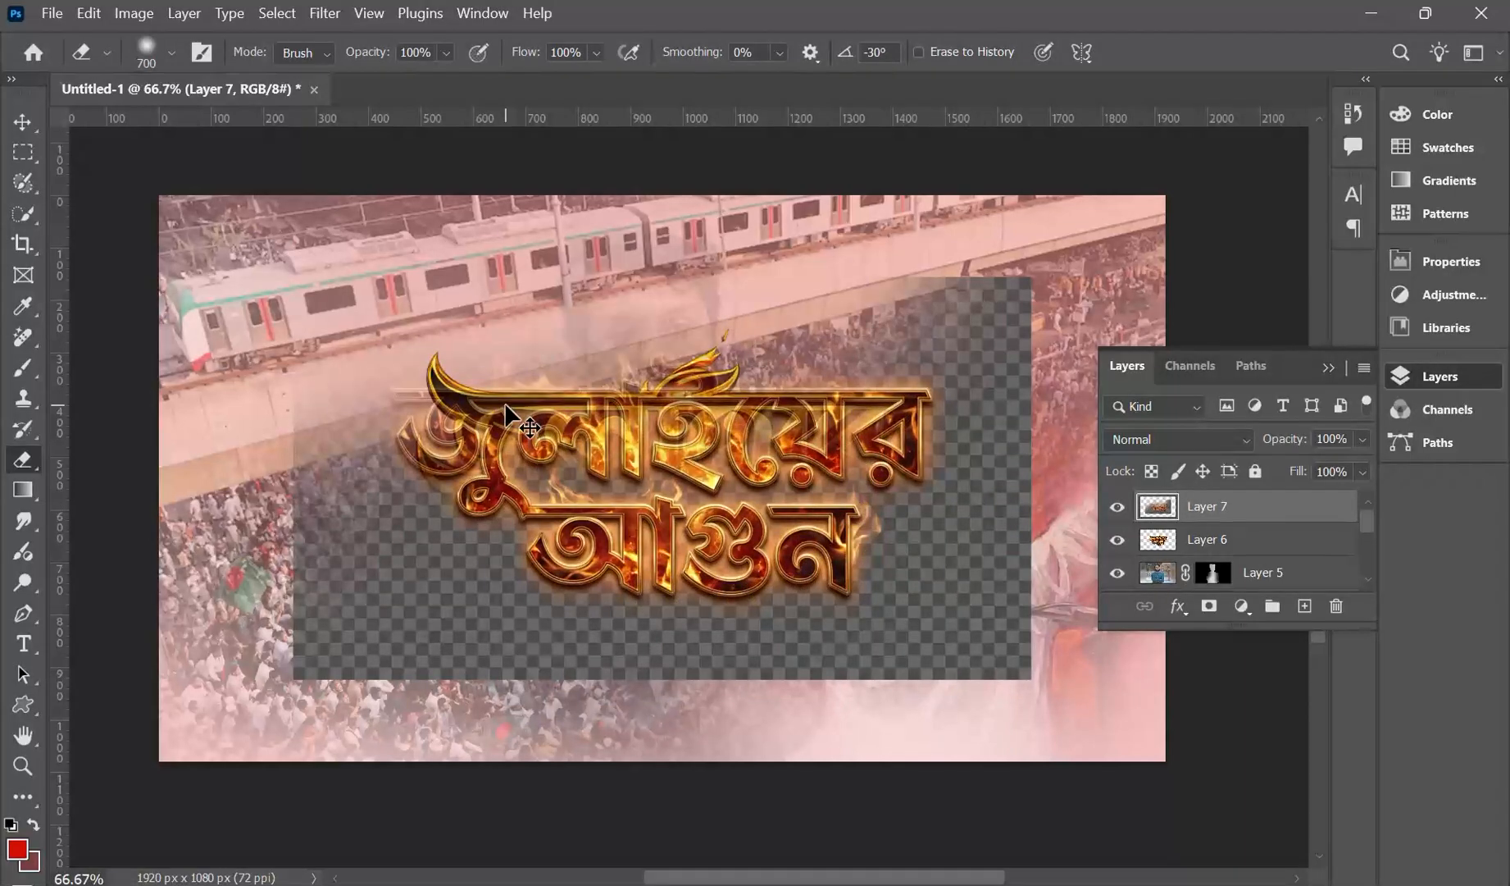
pyautogui.hotkey('ctrl', 'z')
pyautogui.hotkey('ctrl', 'z')
pyautogui.hotkey('ctrl', 'z')
pyautogui.hotkey('ctrl', 'z')
pyautogui.hotkey('ctrl', 'z')
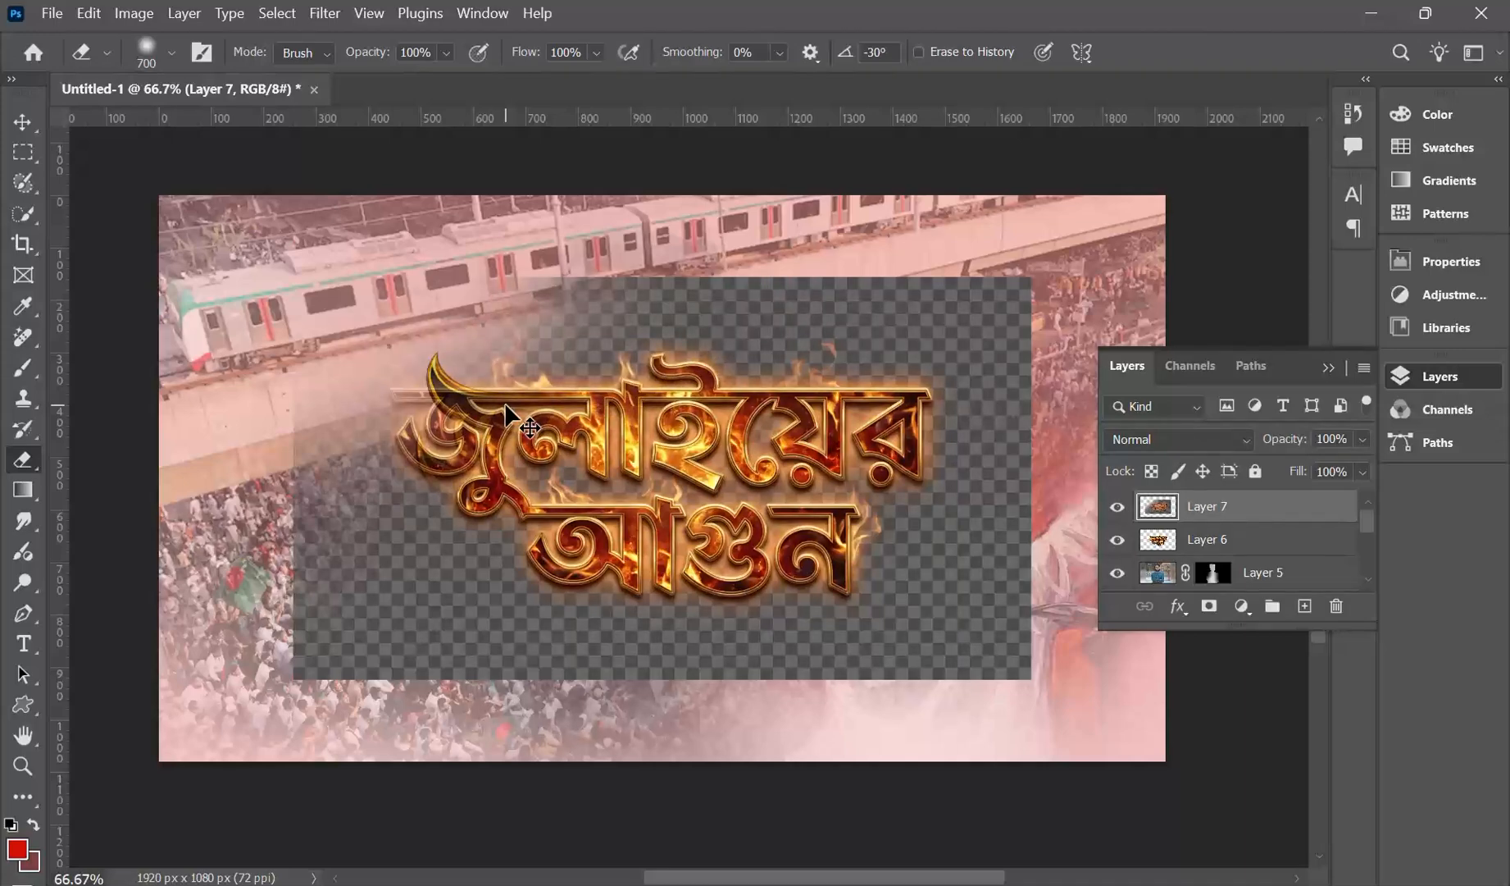
# Paste a fresh copy of the fiery lettering as a new layer and delete Layer 7 and Layer 6
pyautogui.hotkey('ctrl', 'v')
pyautogui.click(1192, 548)
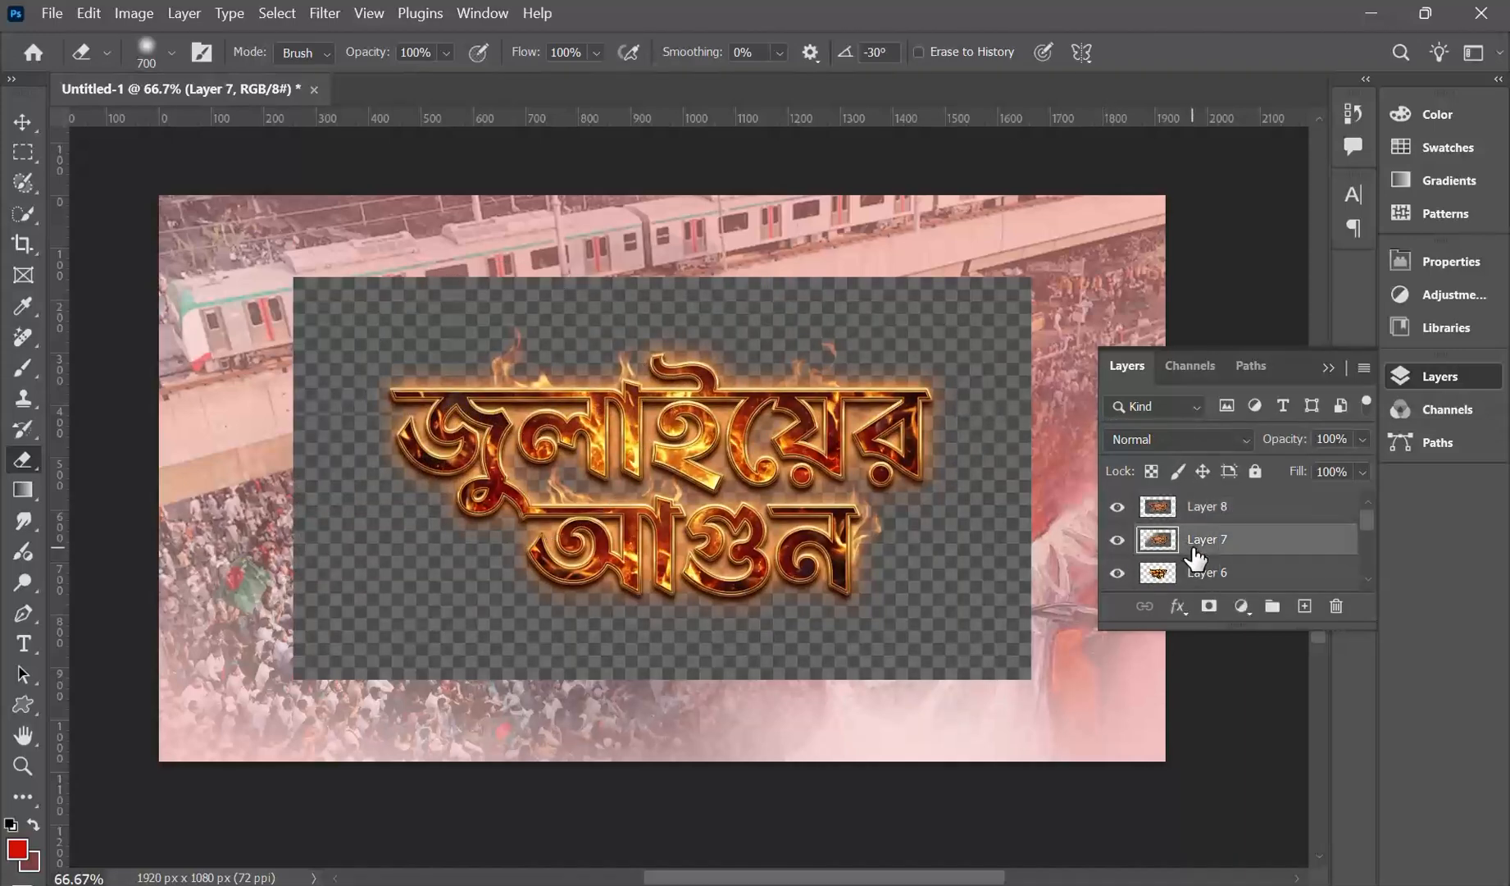
pyautogui.press('Delete')
pyautogui.press('Delete')
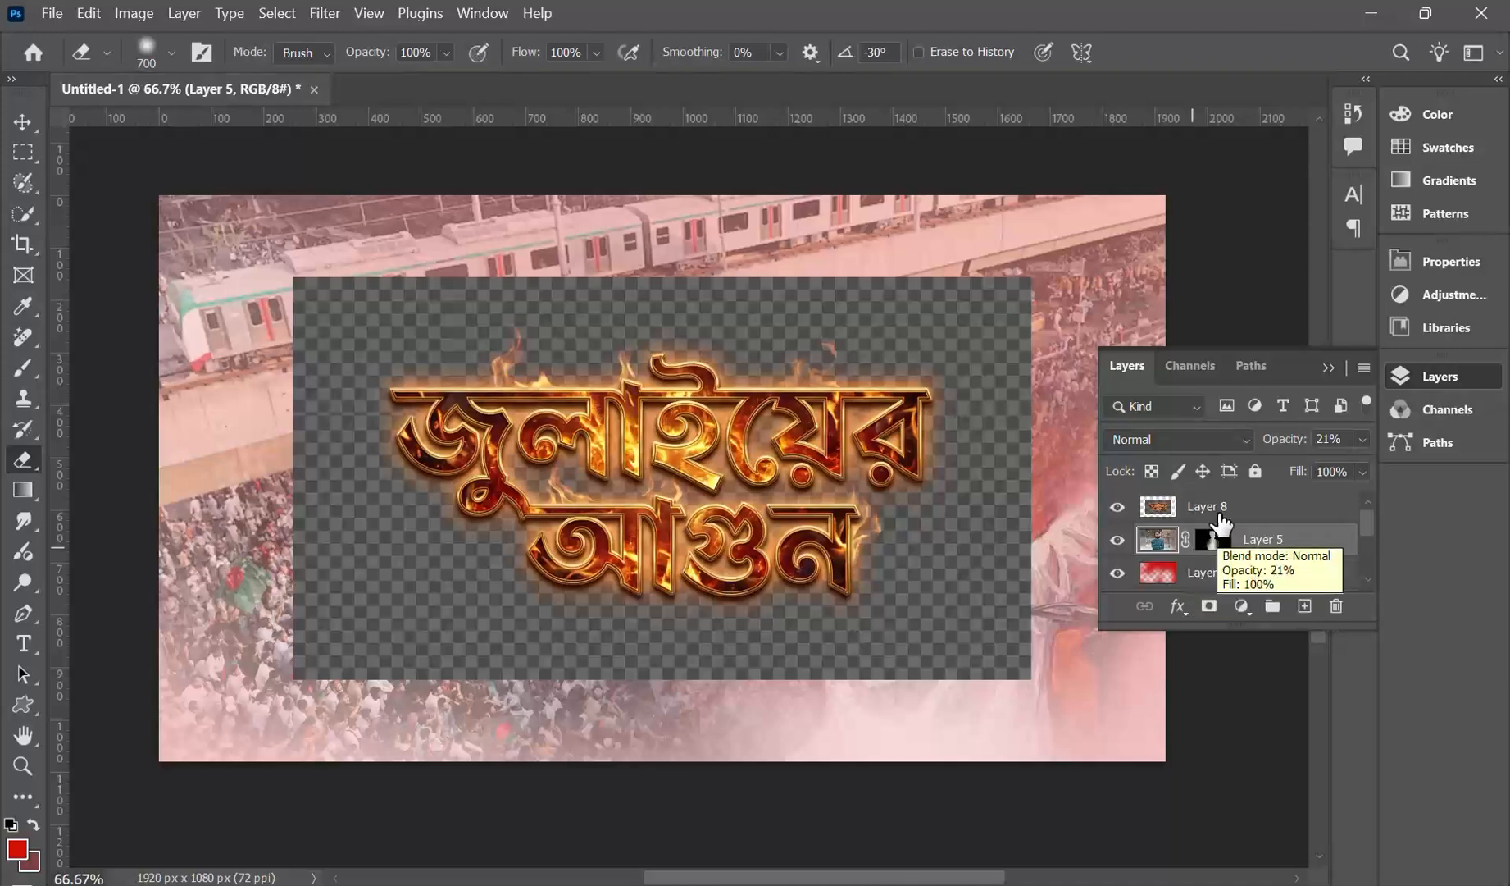
# Select the lettering on Layer 8 with the Subject selection command
pyautogui.click(1212, 509)
pyautogui.click(277, 13)
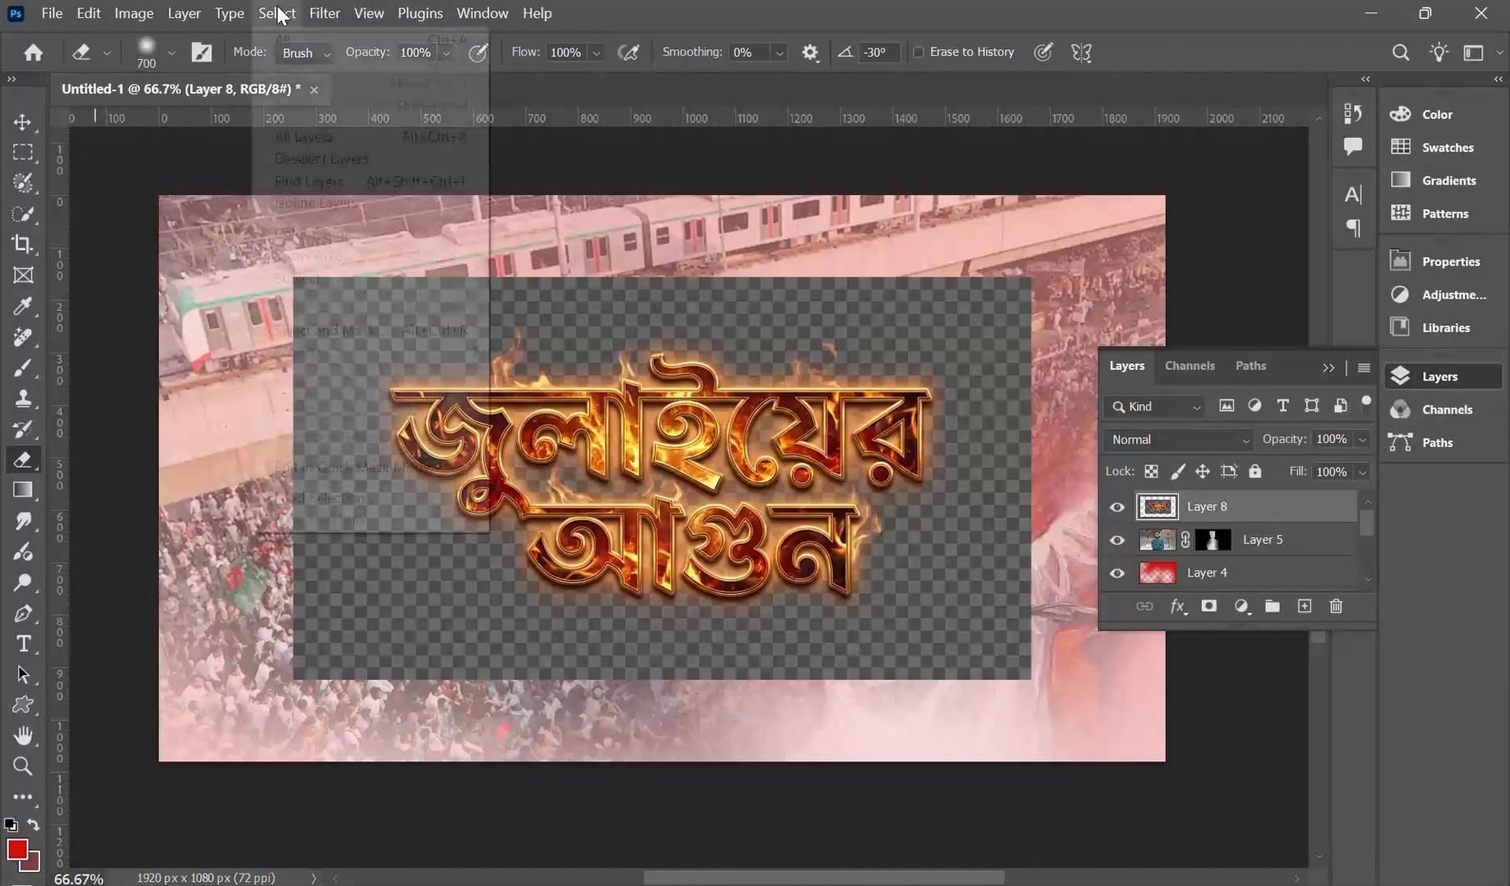
pyautogui.click(289, 285)
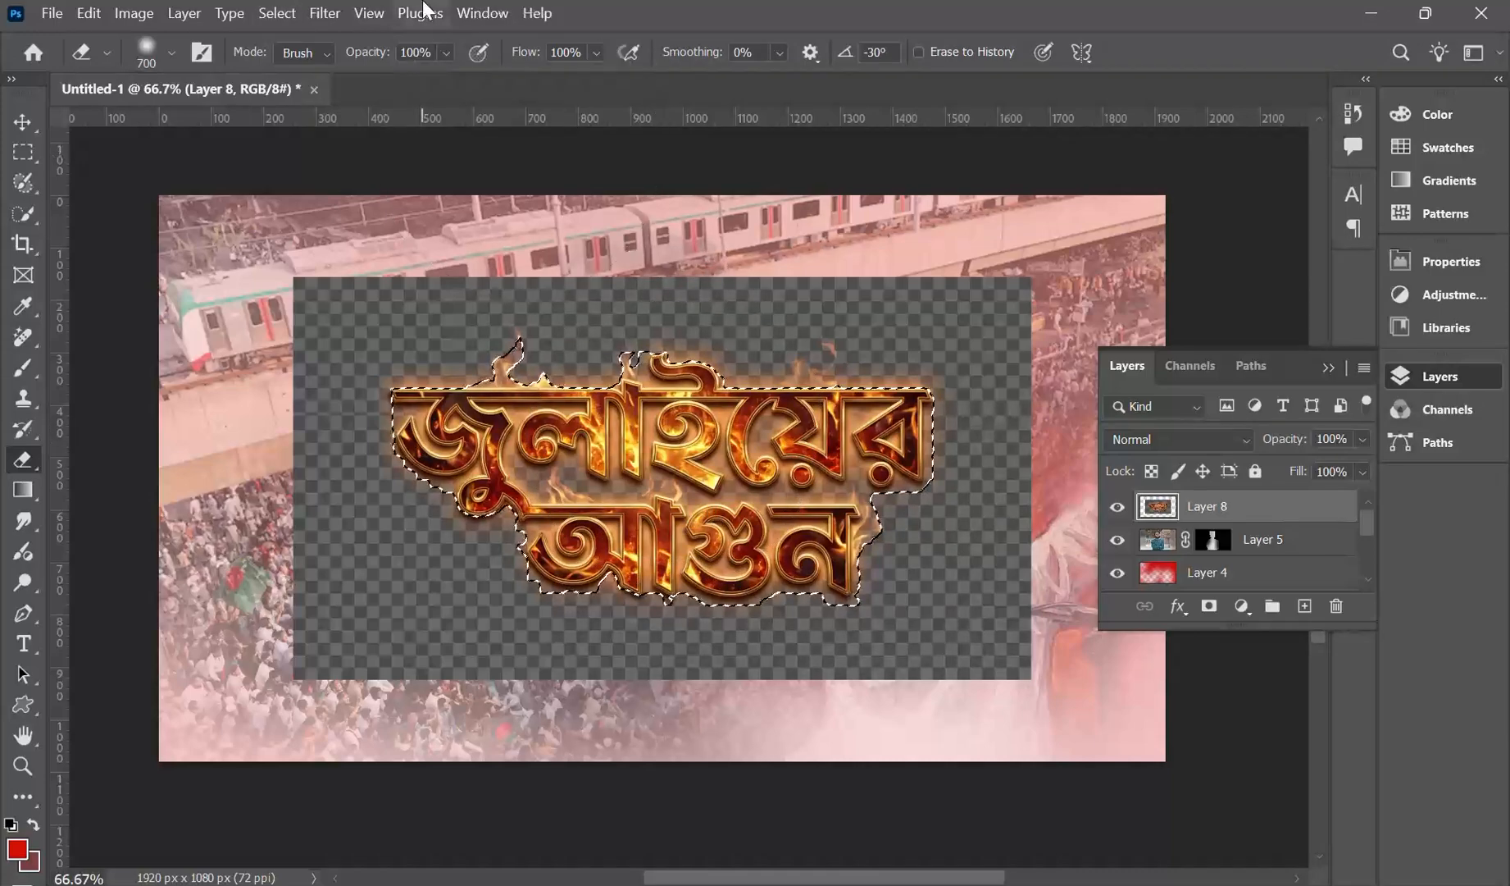
# Smooth the lettering selection by 65 pixels and try masking Layer 8 with it
pyautogui.click(275, 14)
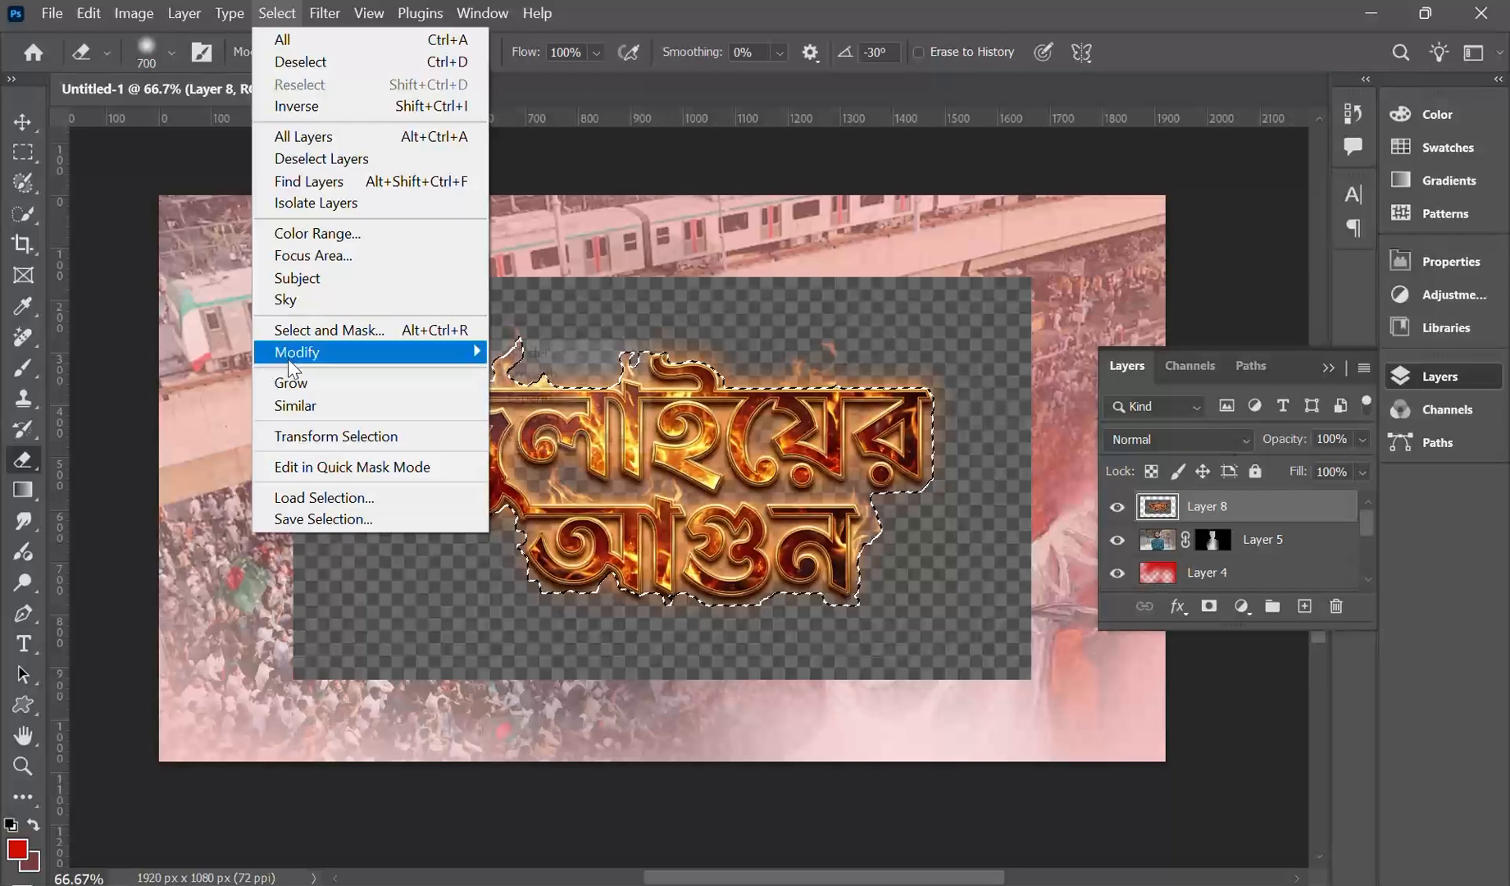
pyautogui.moveTo(388, 358)
pyautogui.click(529, 374)
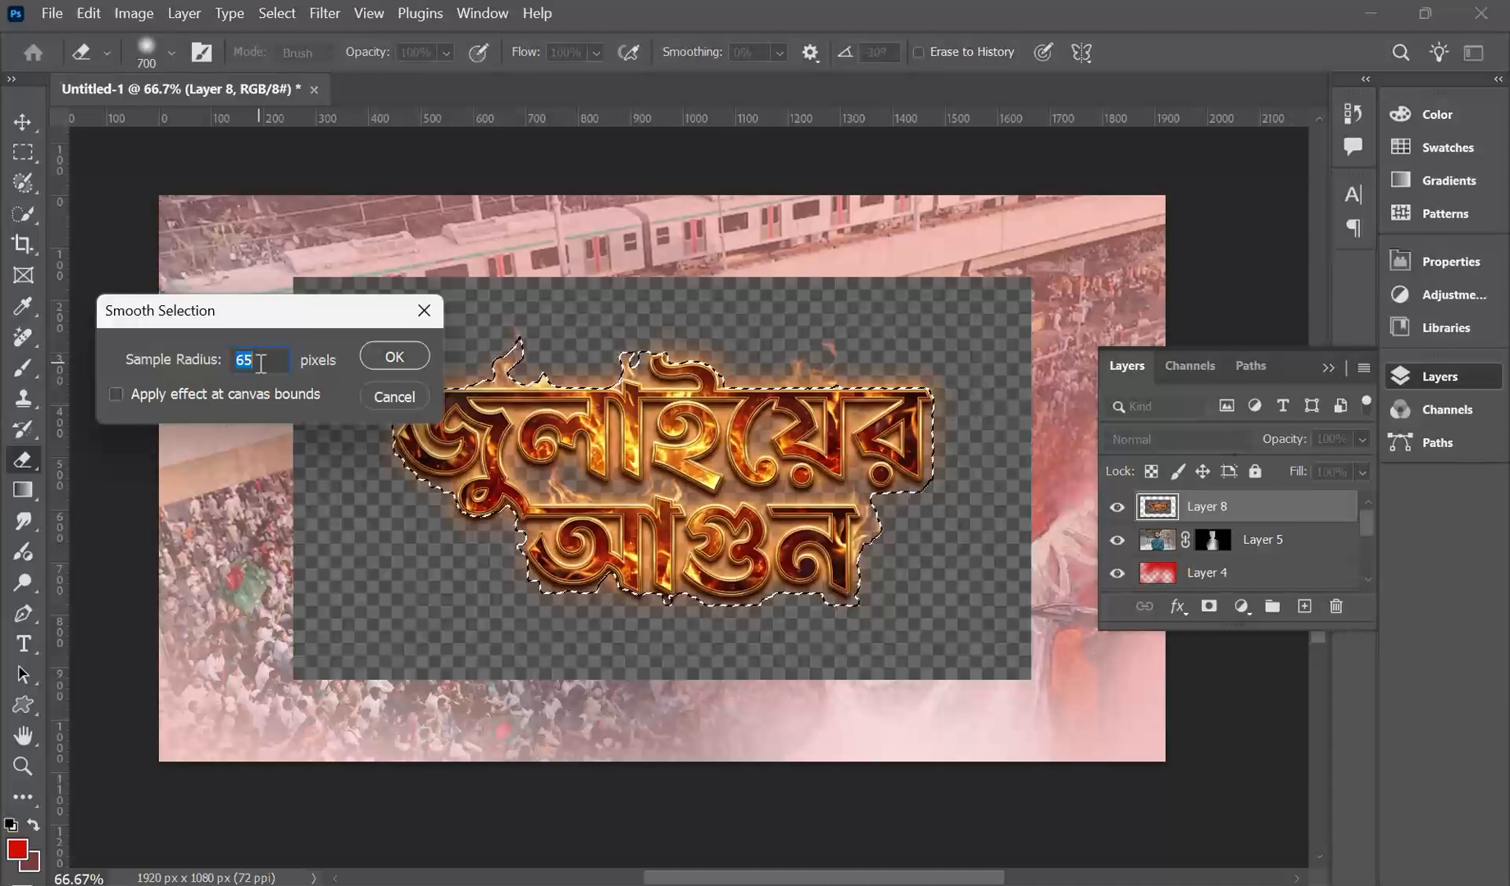
pyautogui.click(394, 356)
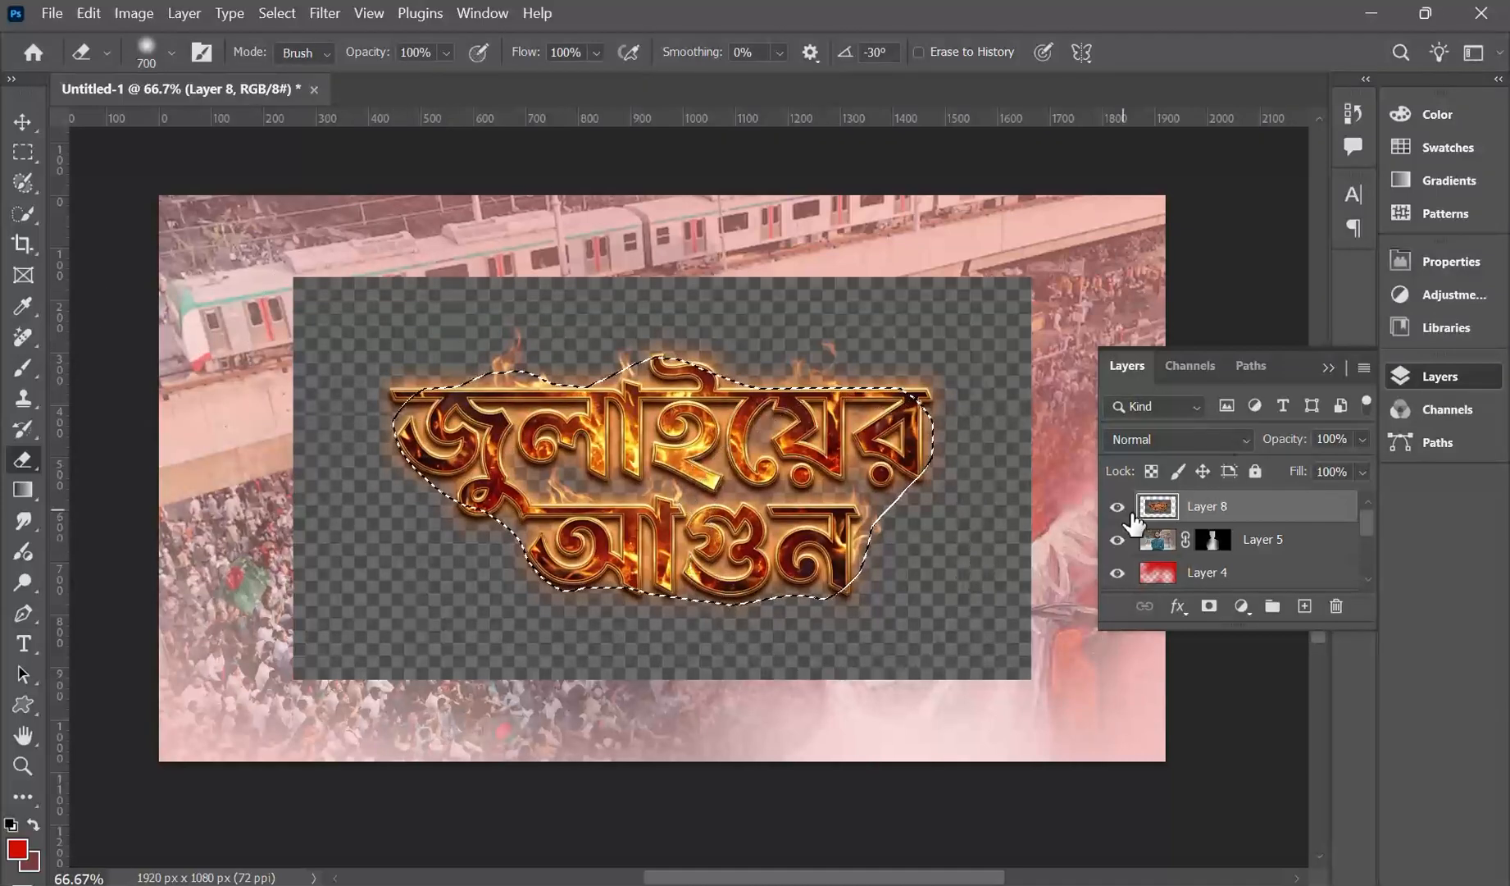
pyautogui.click(1208, 607)
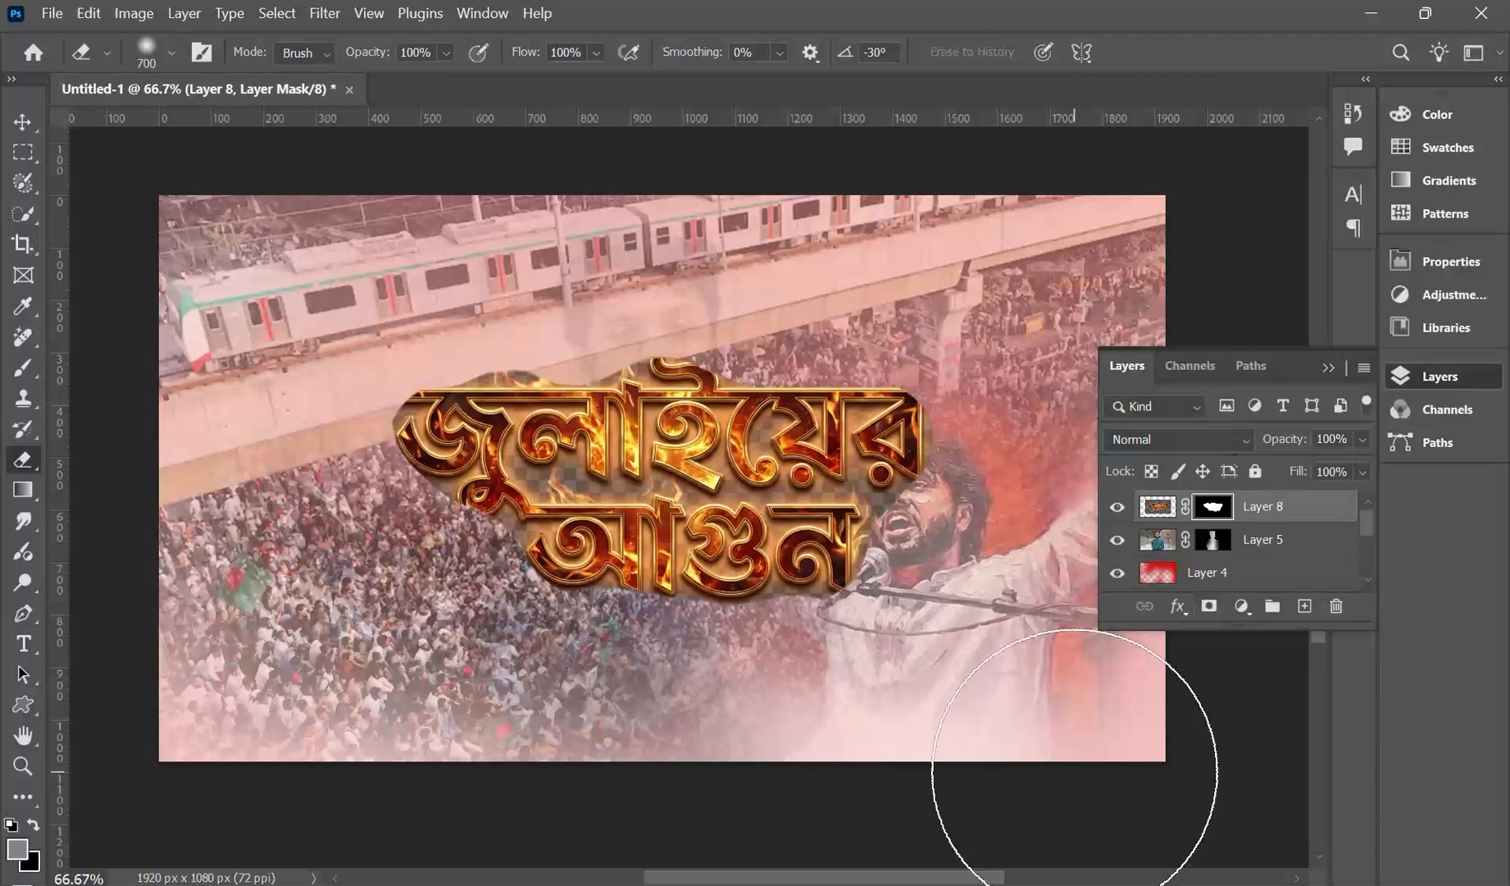
pyautogui.hotkey('ctrl', 'z')
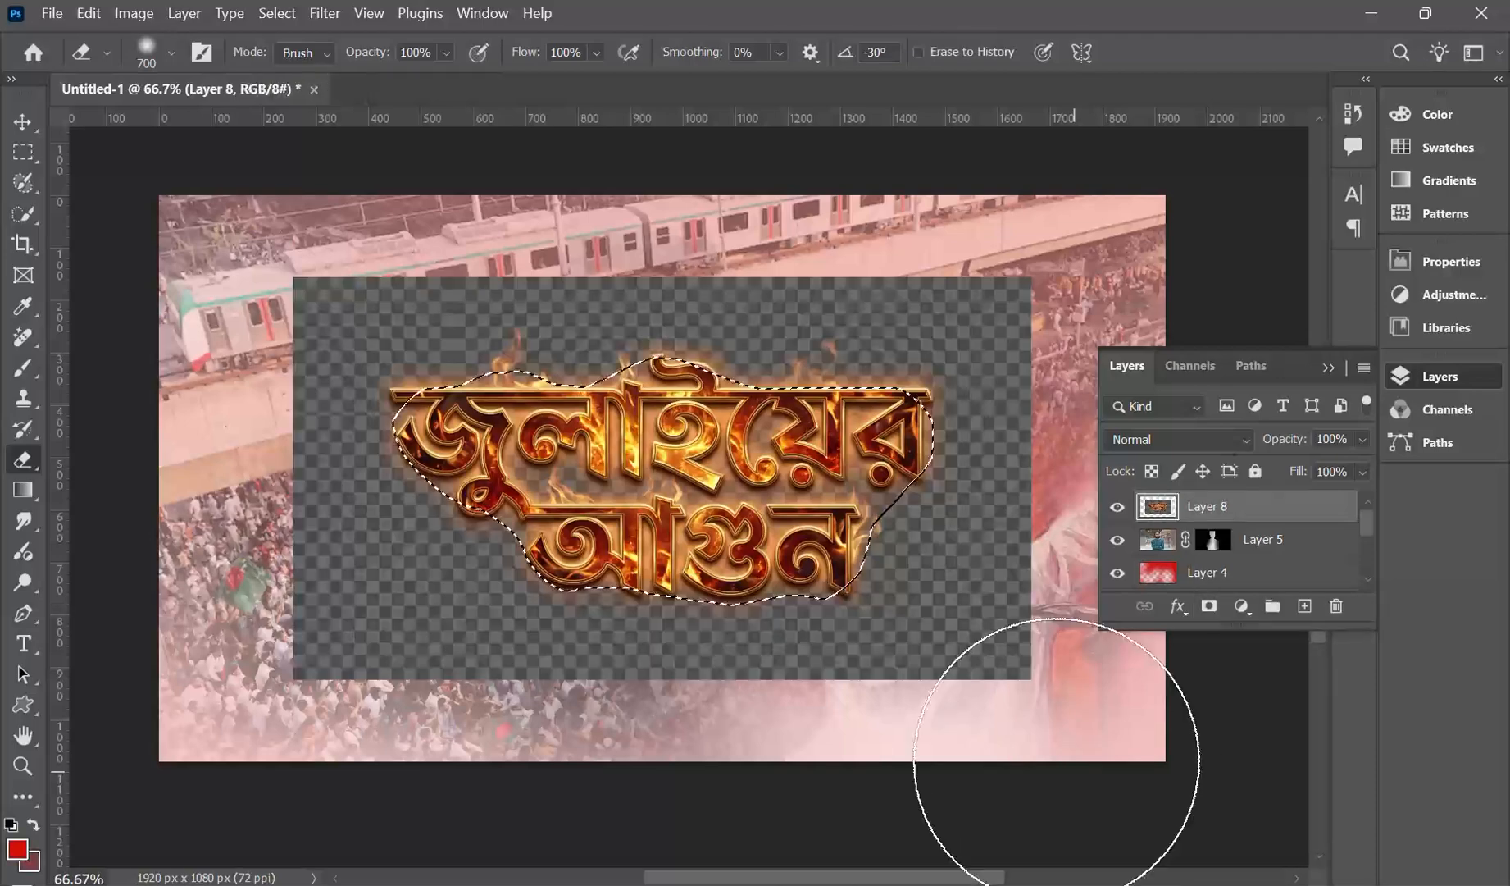
# Try feathering the smoothed lettering selection with a 10-pixel radius
pyautogui.click(277, 12)
pyautogui.moveTo(344, 357)
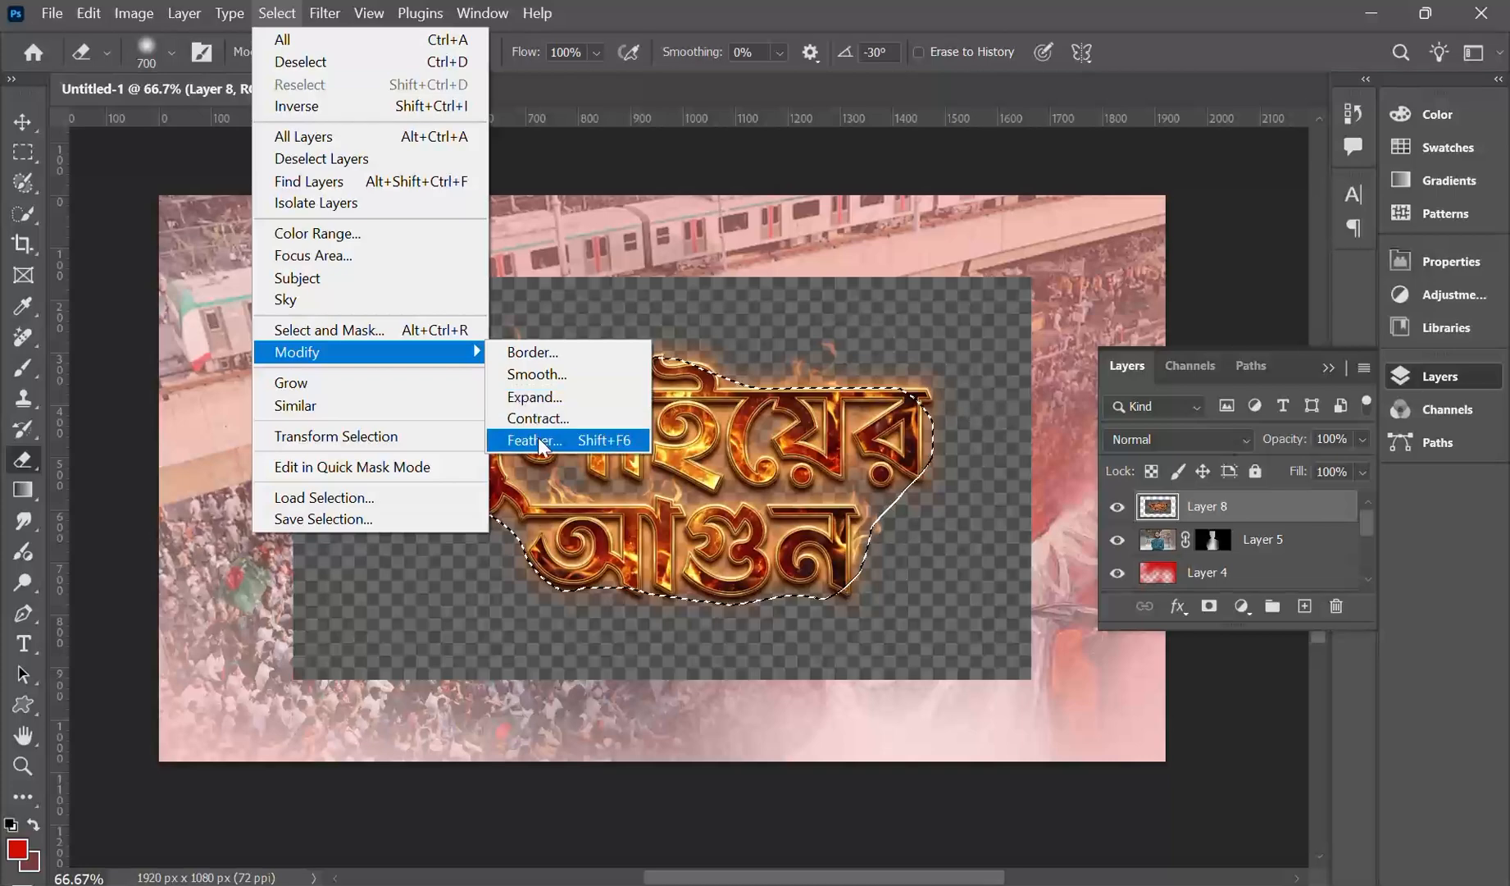
pyautogui.click(538, 440)
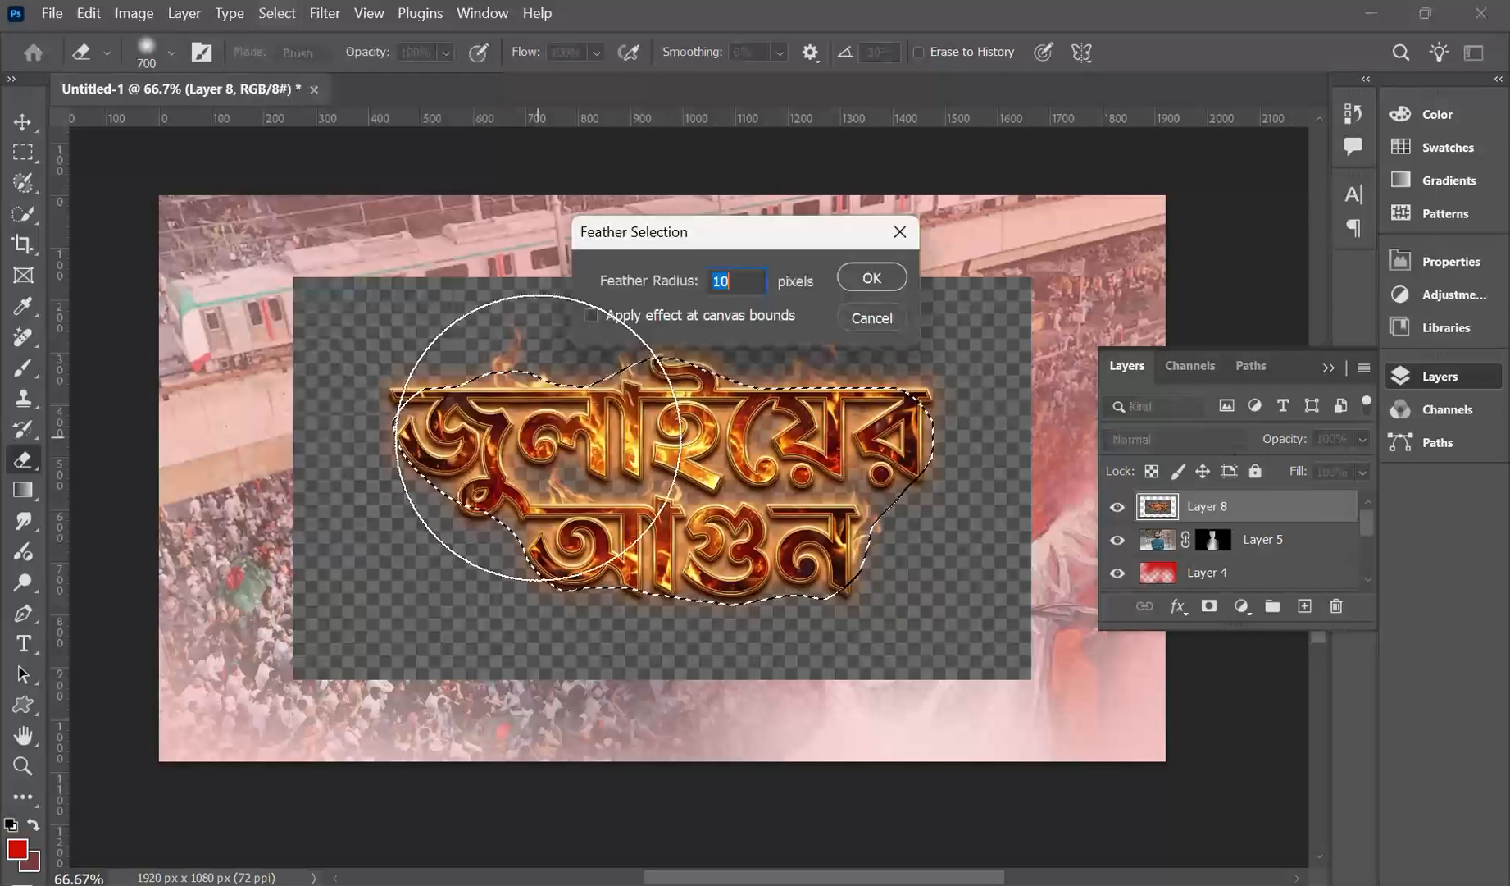
pyautogui.click(869, 279)
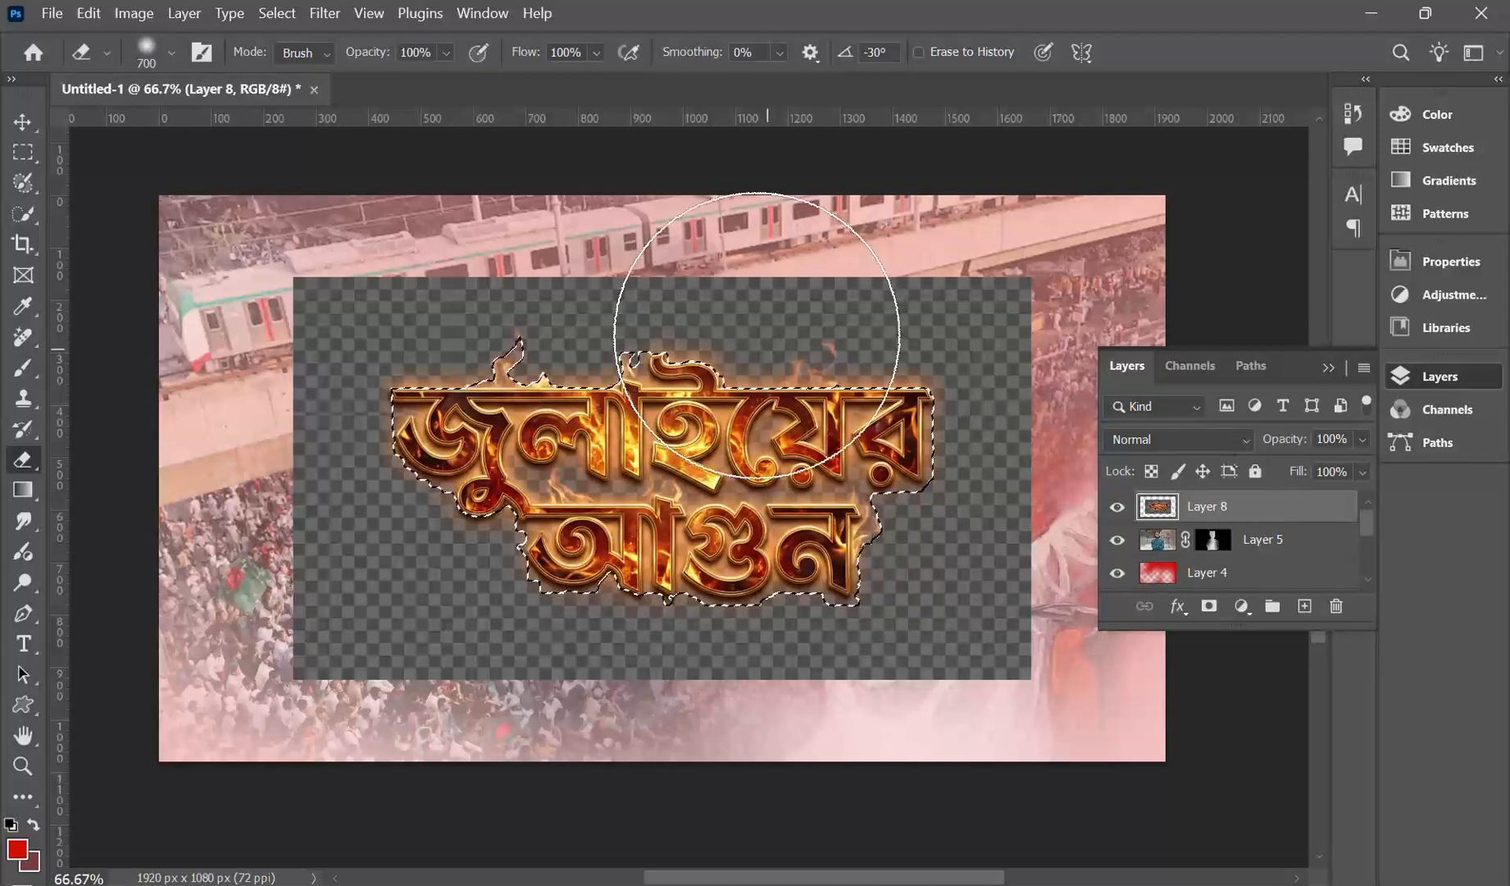
pyautogui.click(275, 11)
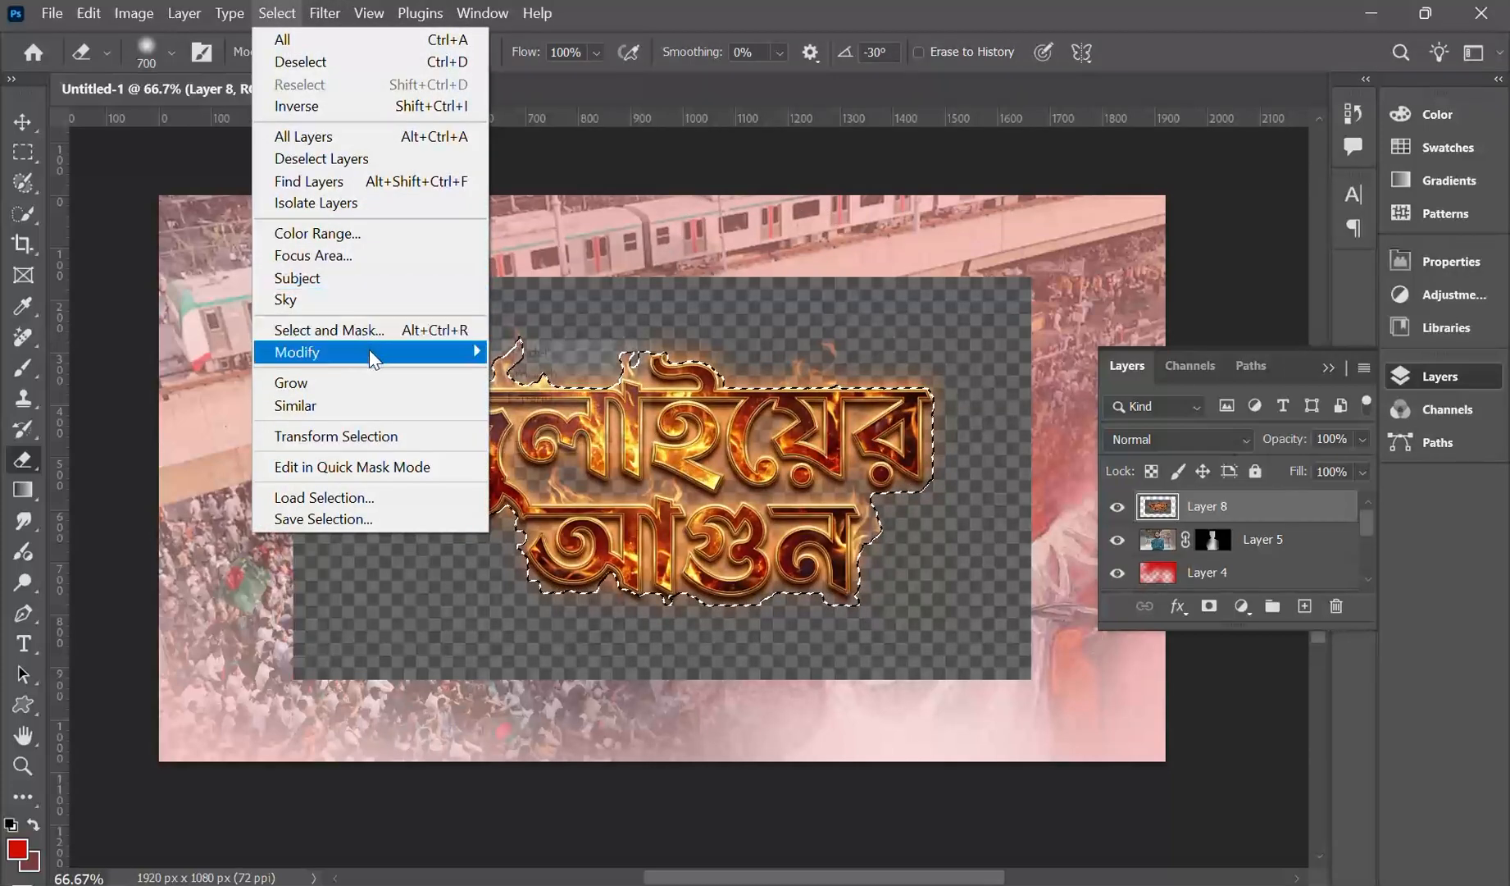
pyautogui.moveTo(369, 349)
pyautogui.click(549, 373)
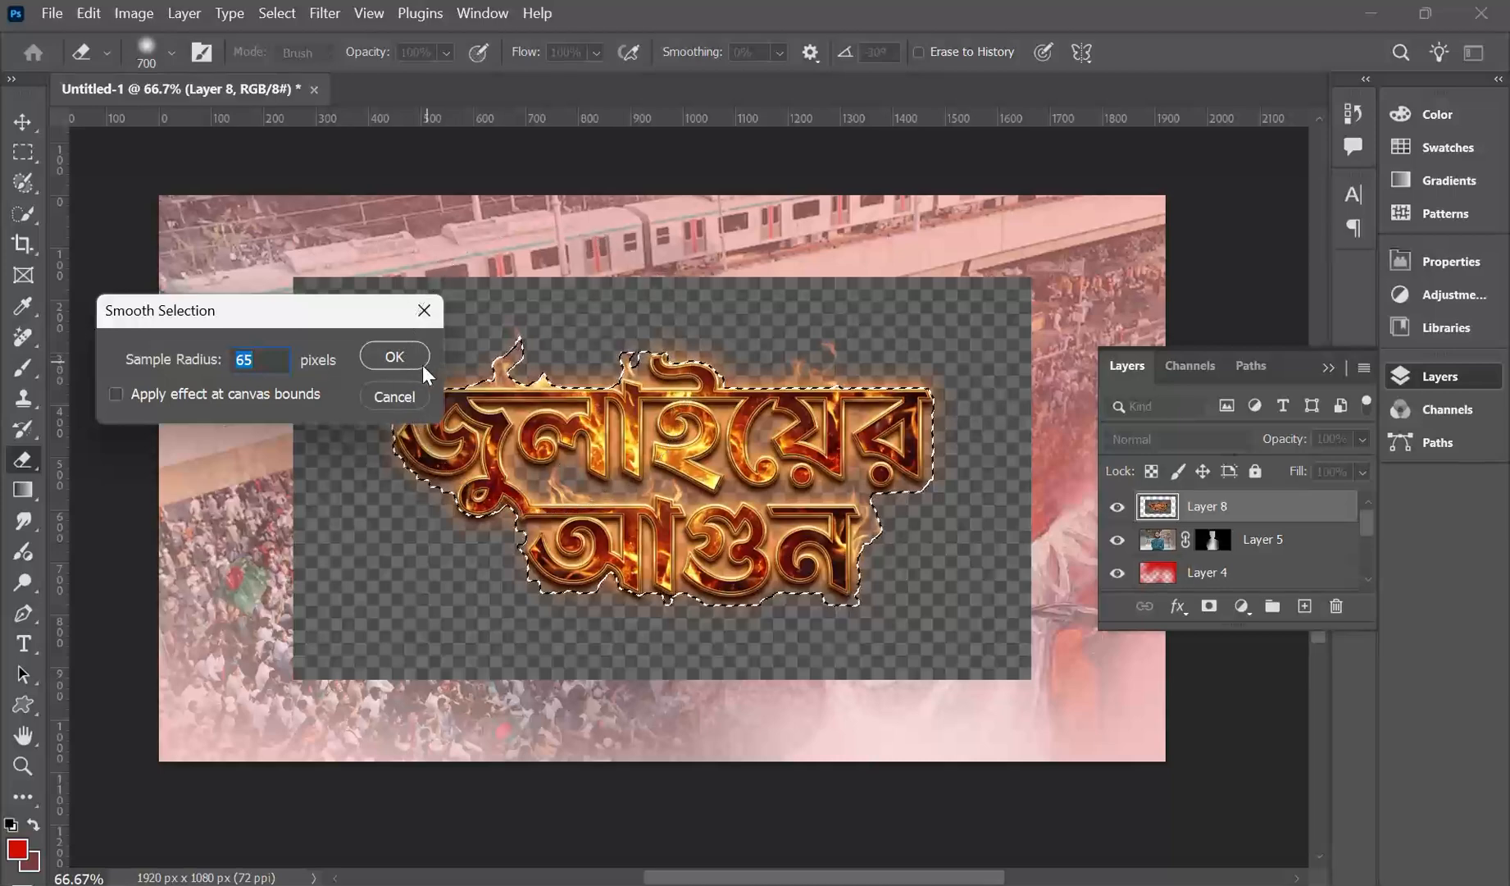
pyautogui.click(404, 406)
# Expand the lettering selection slightly and add it to Layer 8 as a layer mask
pyautogui.click(287, 15)
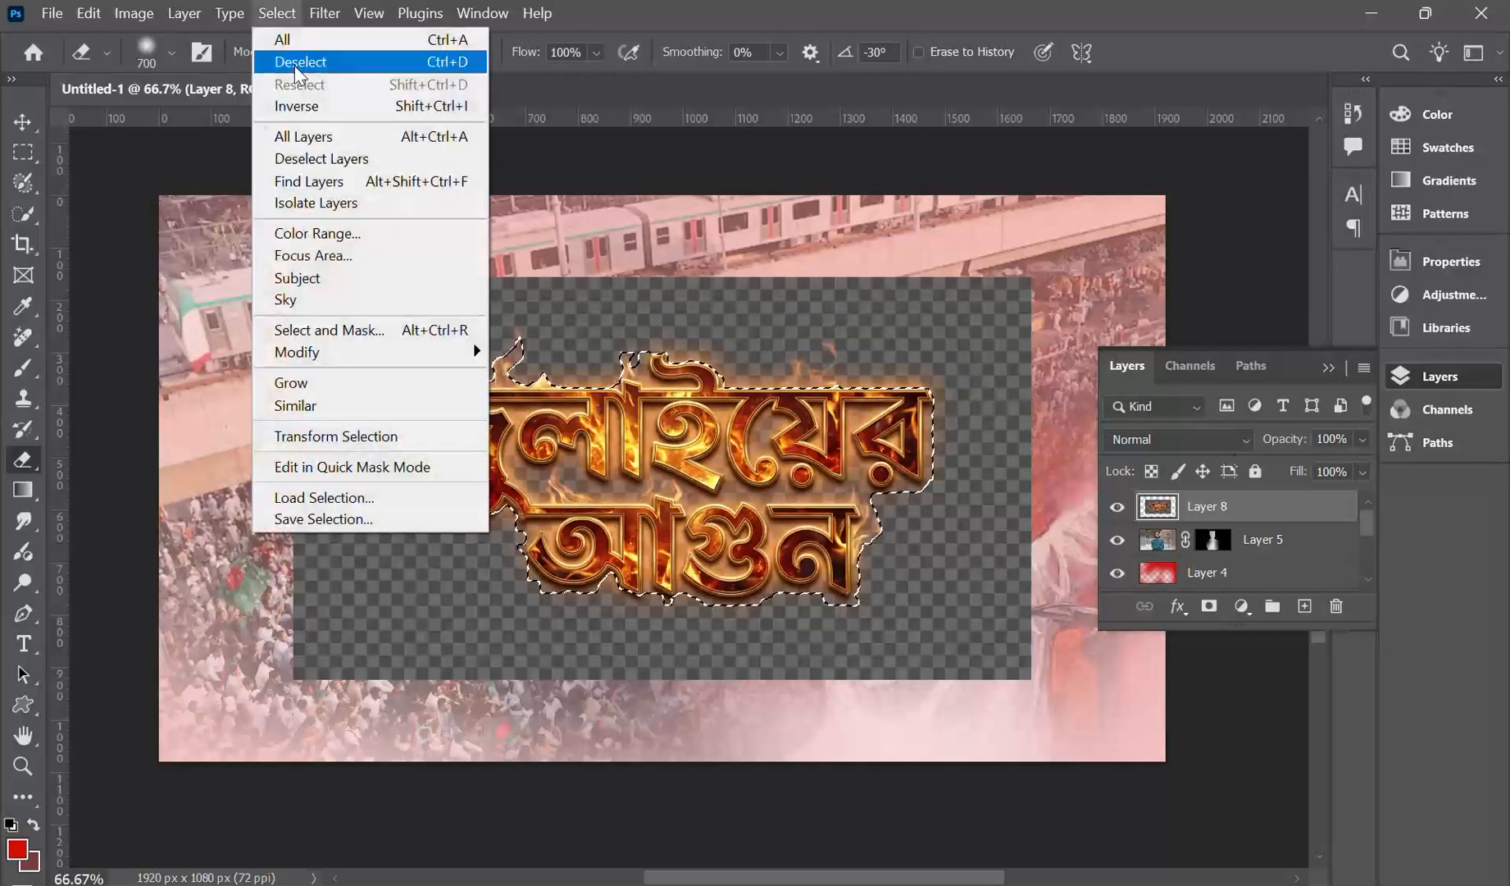
pyautogui.moveTo(369, 353)
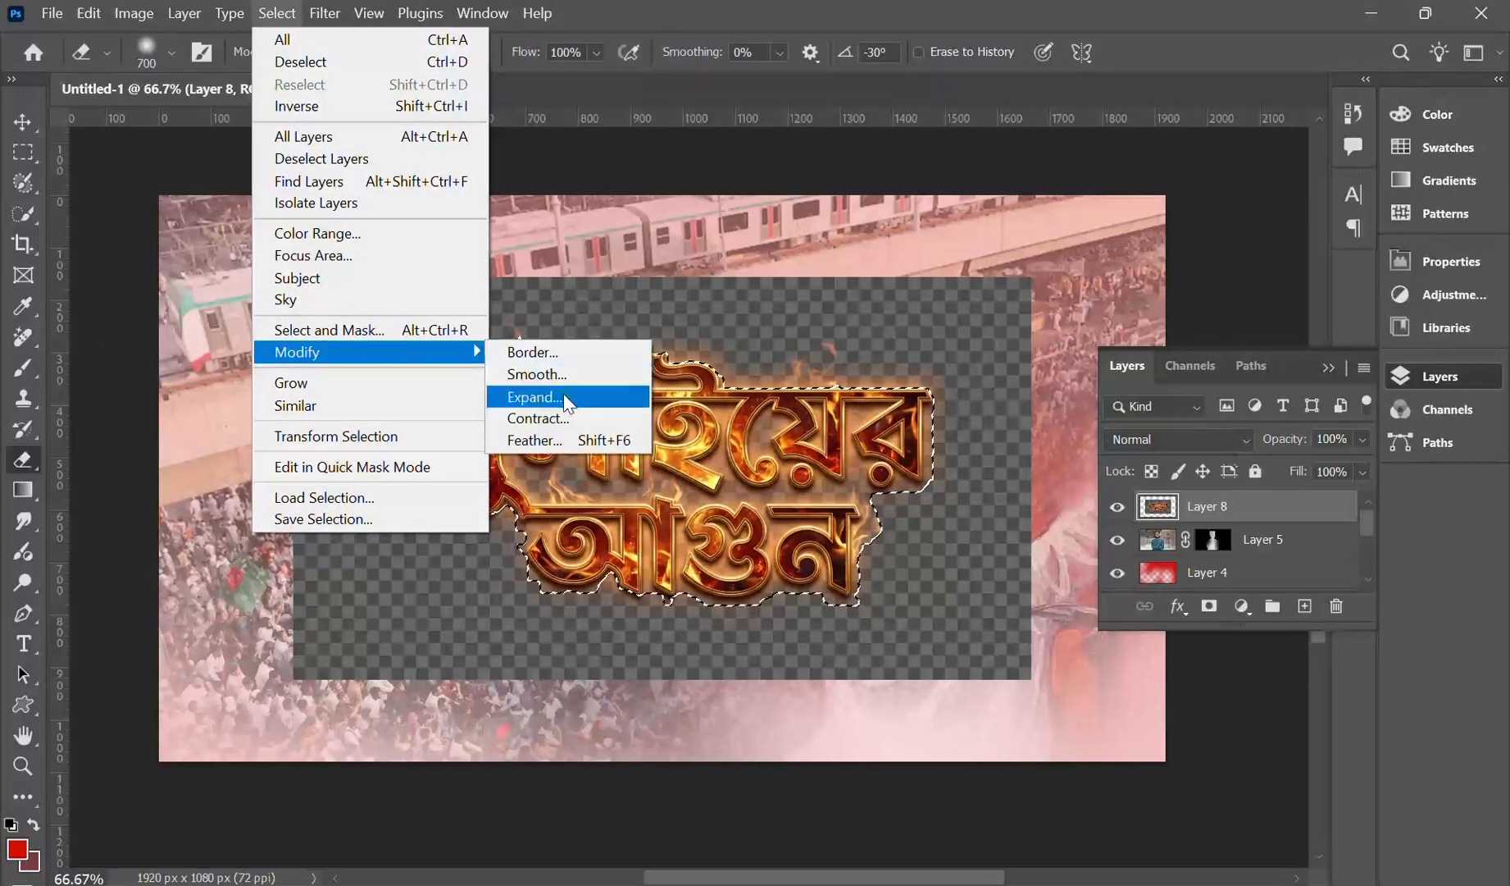
pyautogui.click(537, 397)
pyautogui.click(356, 356)
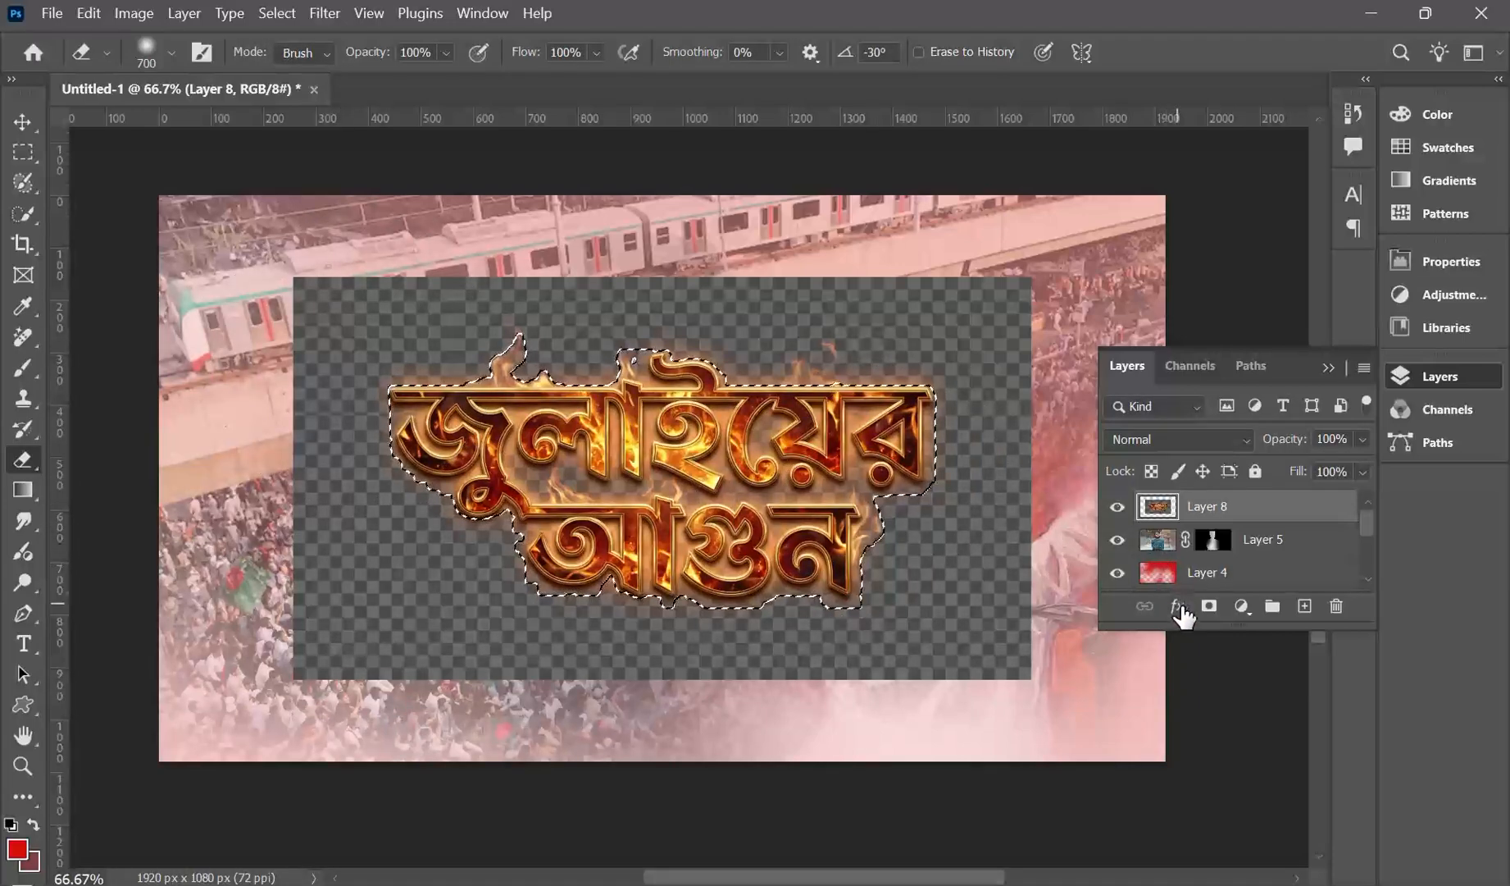
pyautogui.click(1209, 607)
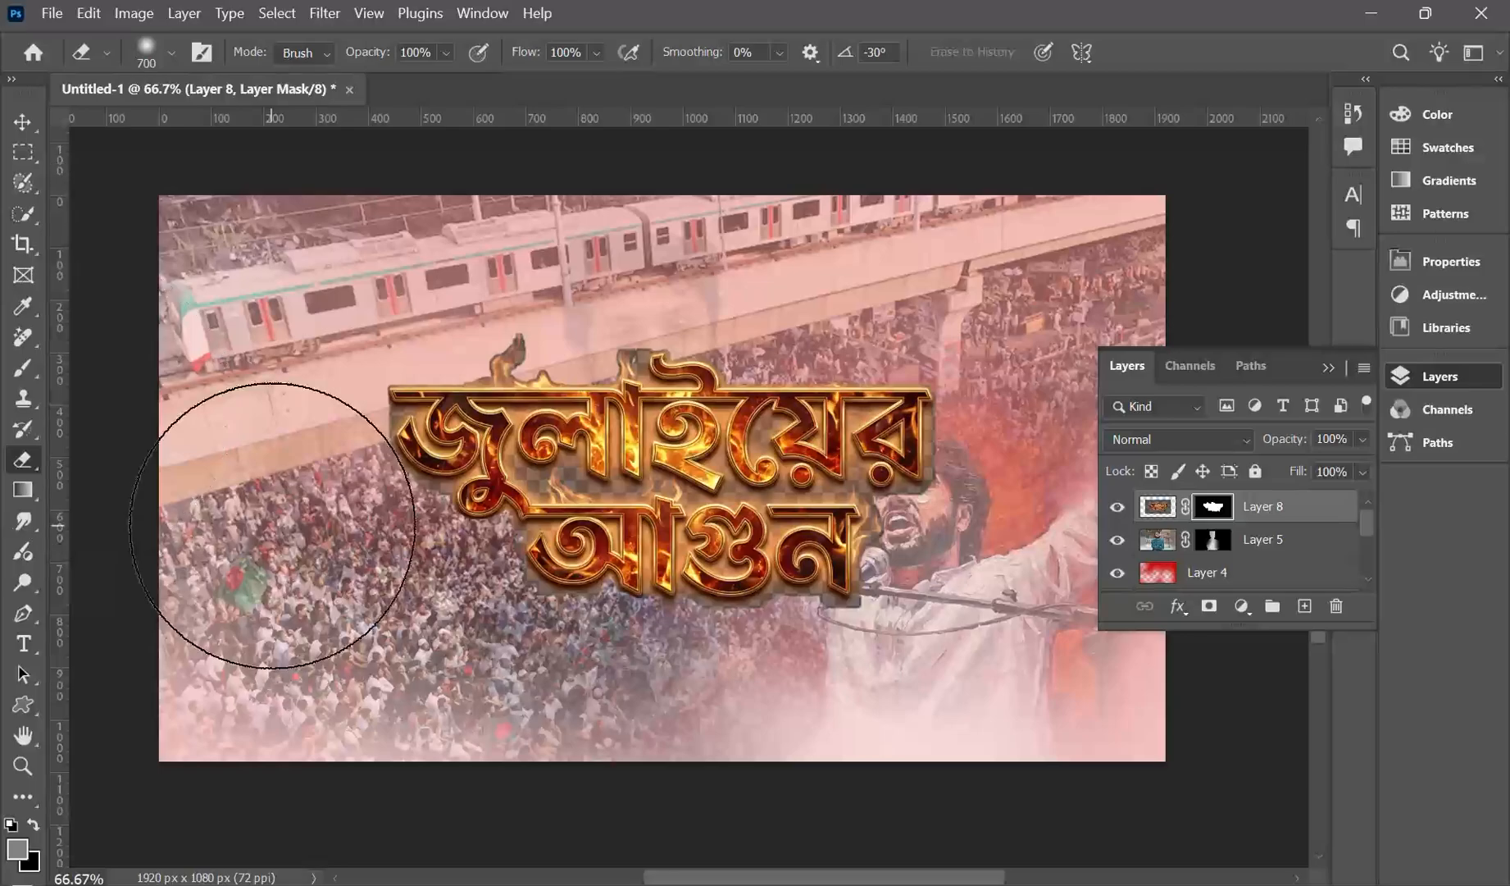
pyautogui.scroll(6, 273, 525)
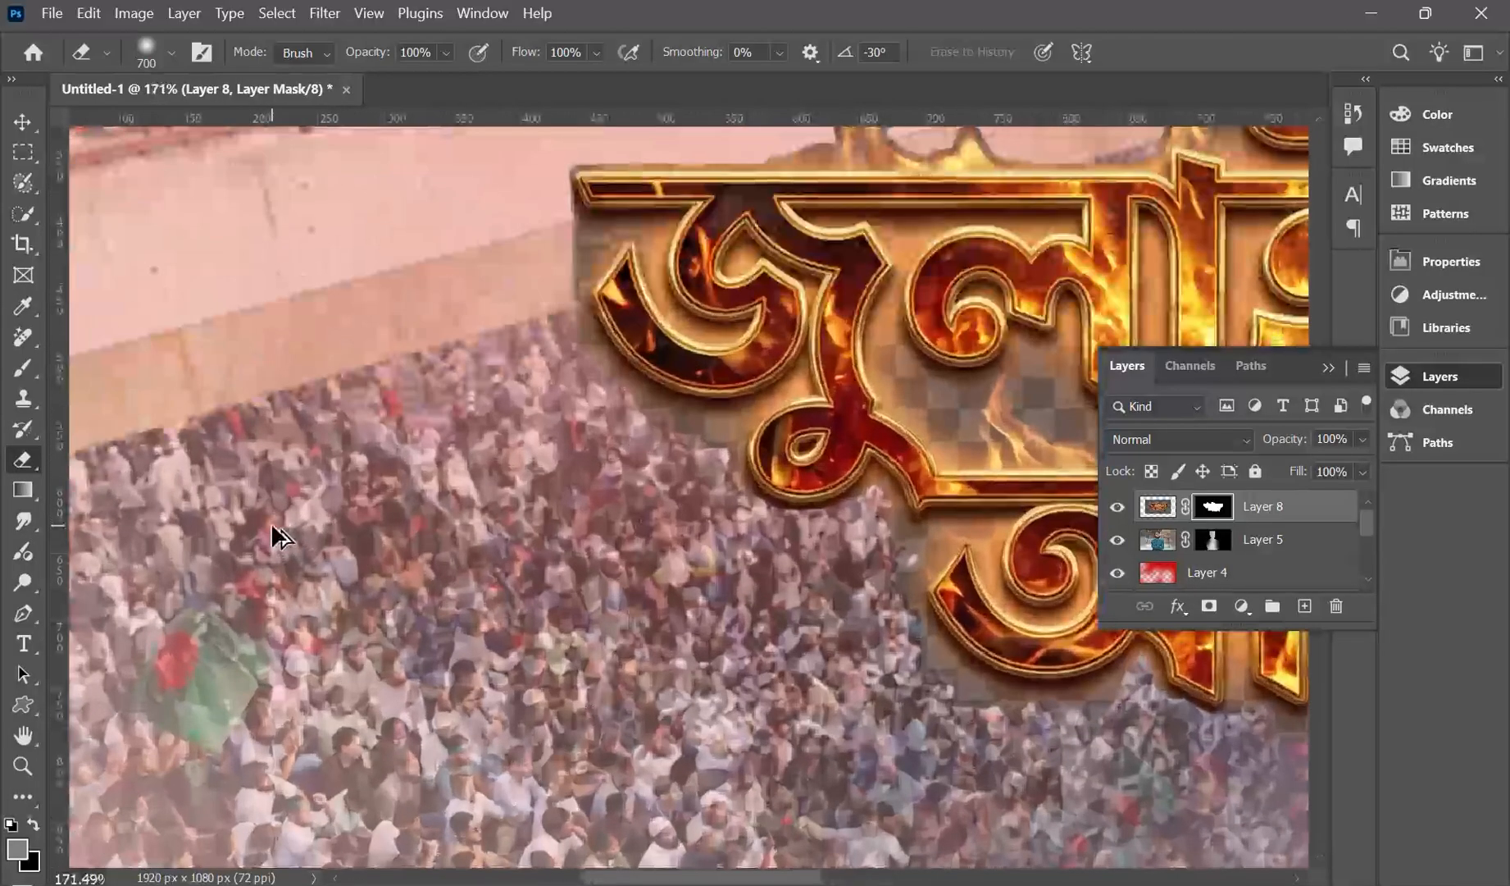
pyautogui.hscroll(4, 272, 524)
pyautogui.scroll(8, 272, 524)
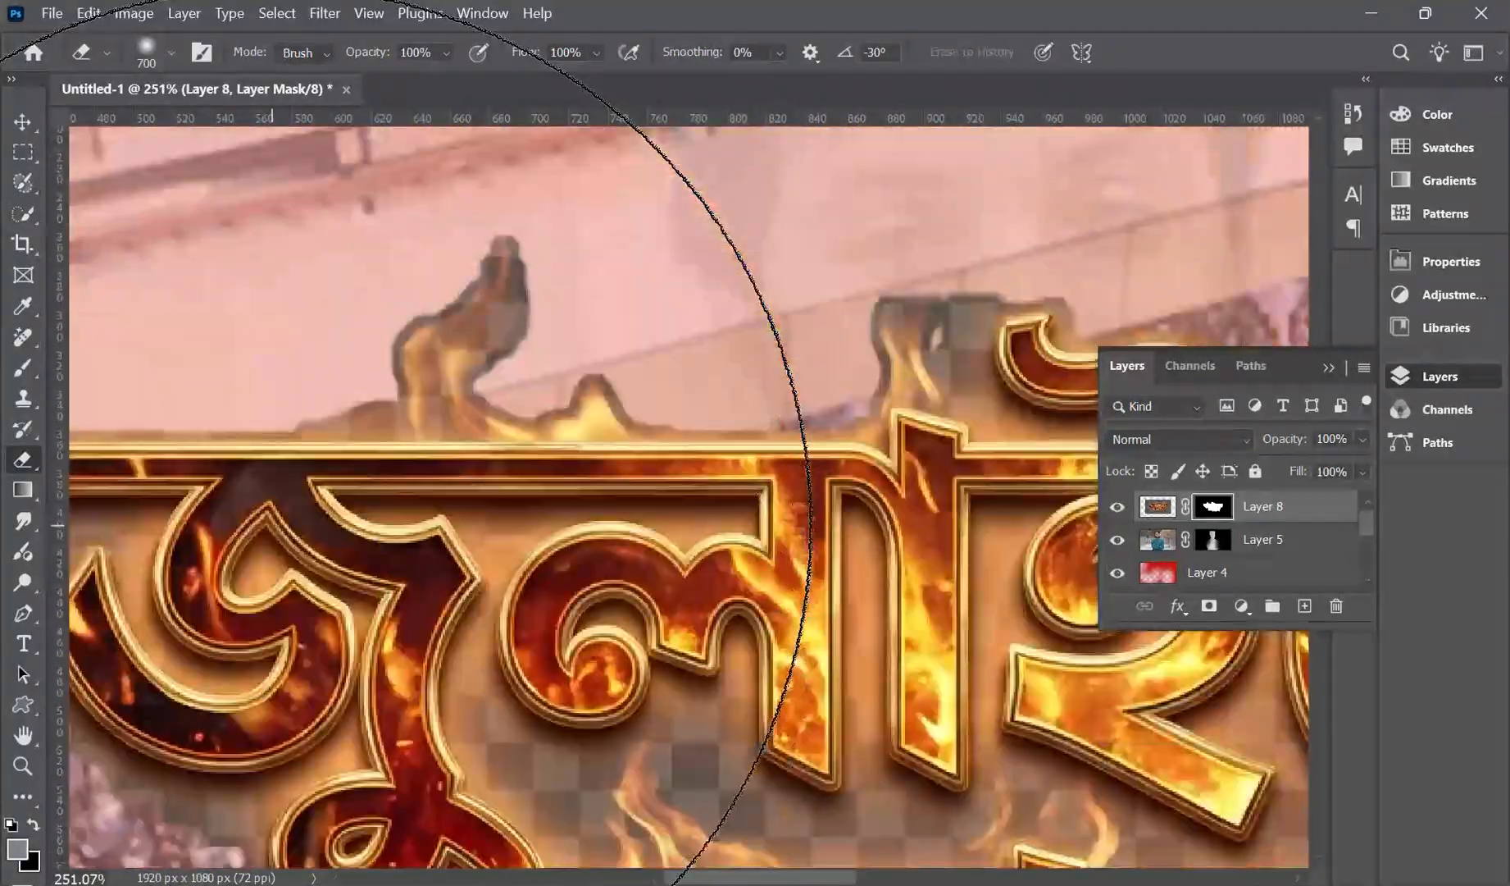
pyautogui.scroll(-2, 273, 524)
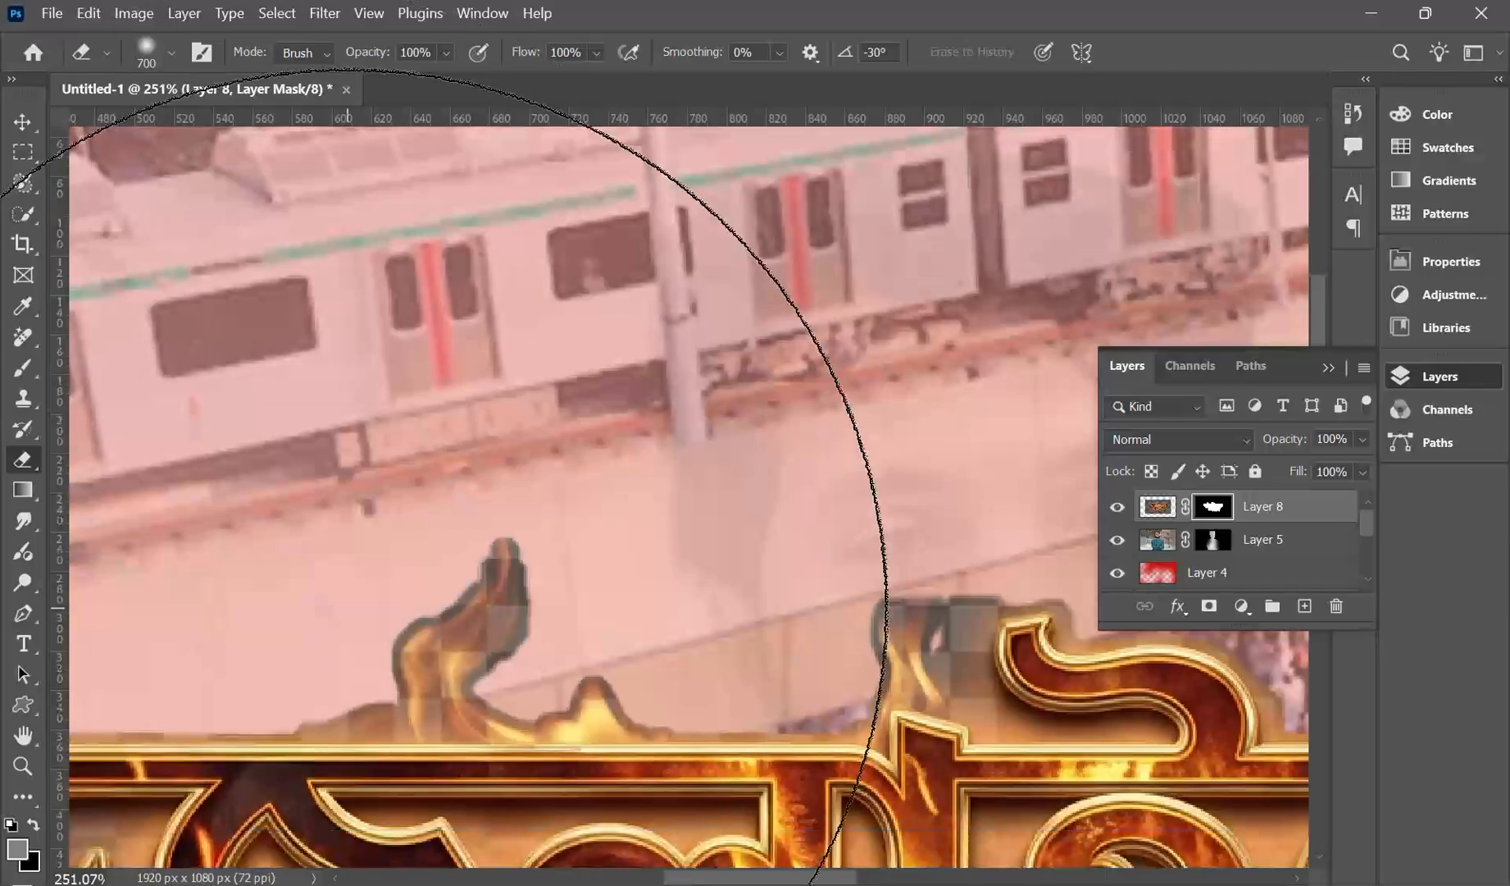
pyautogui.scroll(-4, 353, 619)
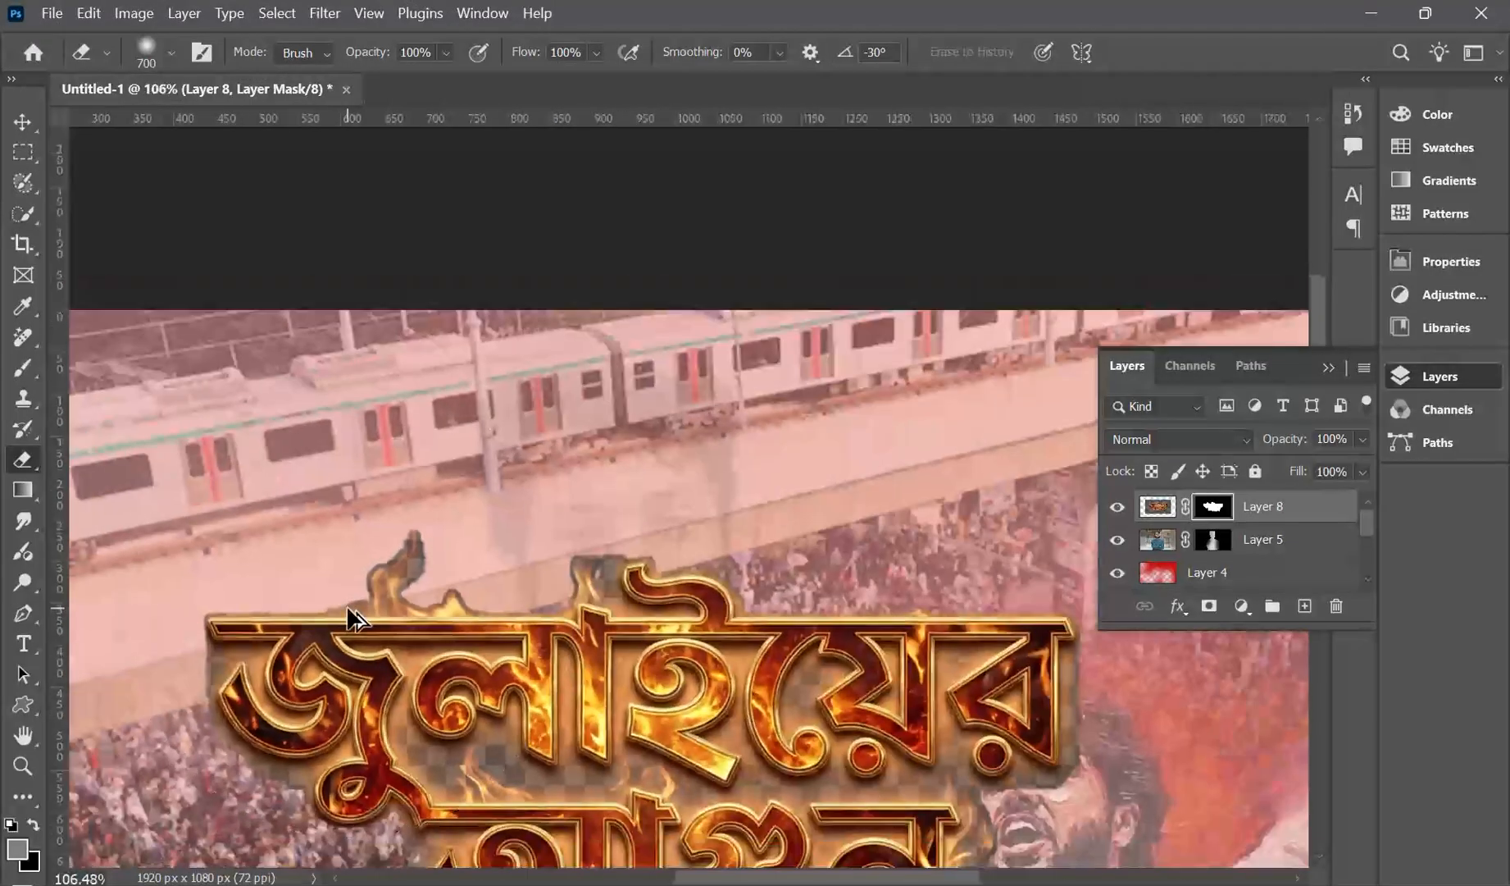
pyautogui.scroll(-3, 355, 640)
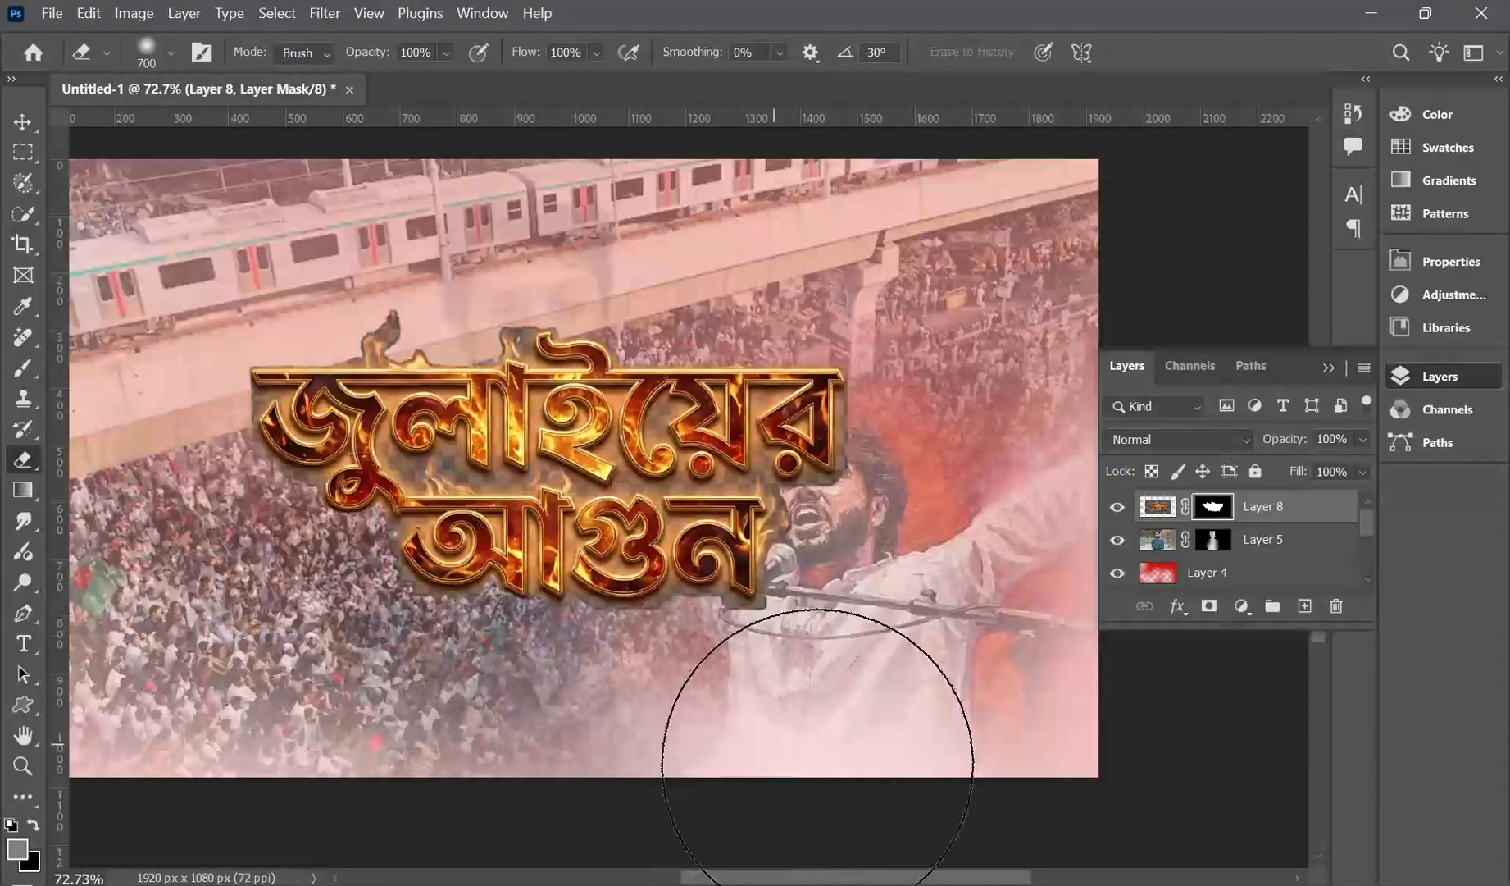
# Switch to LMArena in the browser, attach the gemini-3-pro-image-preview lettering for editing and submit the prompt "BG Png"
pyautogui.click(753, 883)
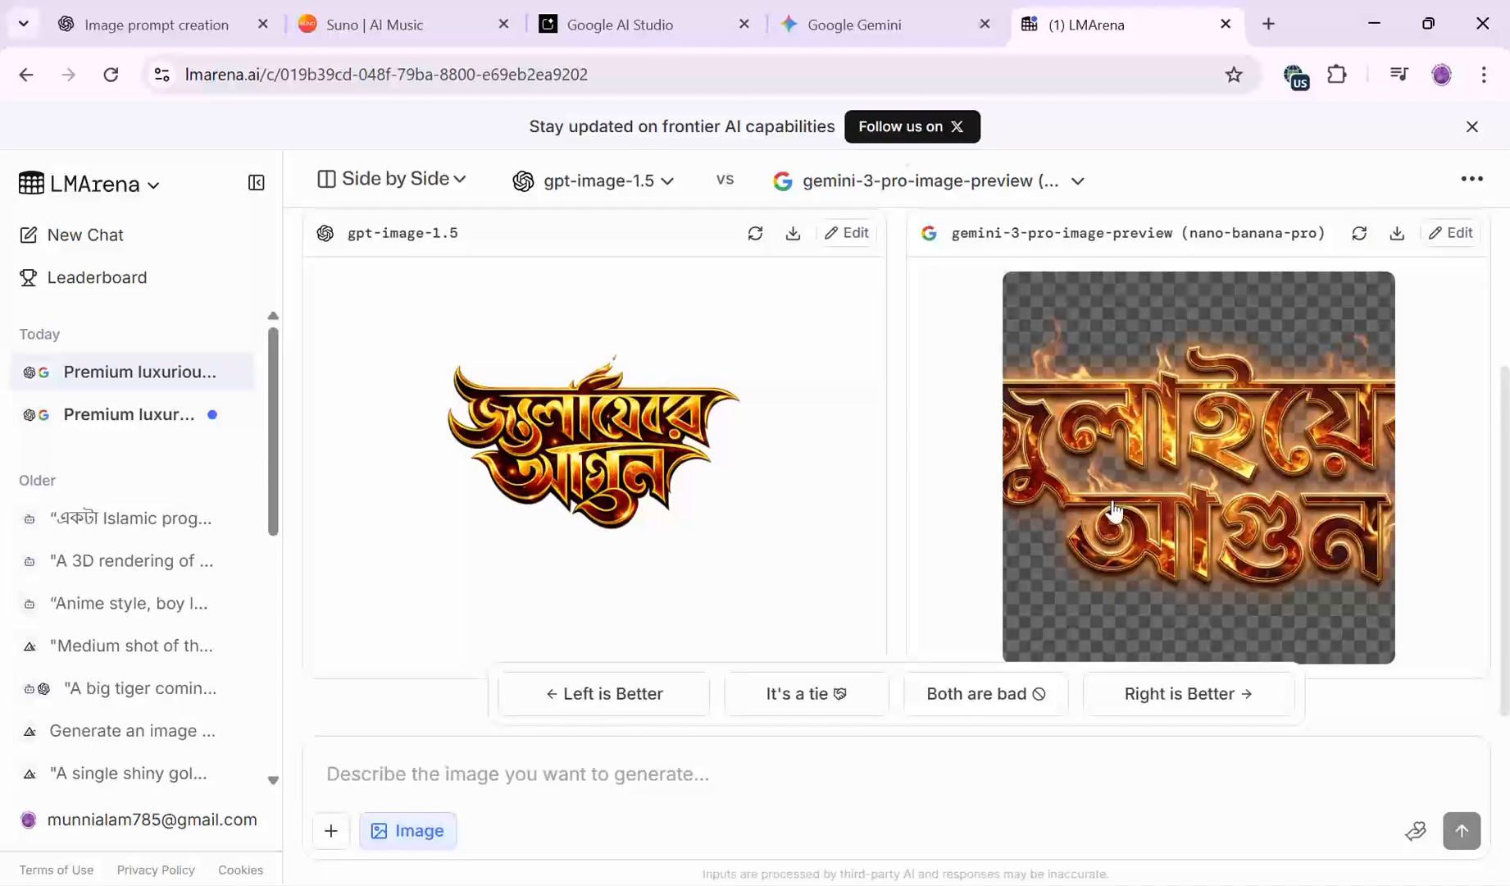
pyautogui.click(1465, 240)
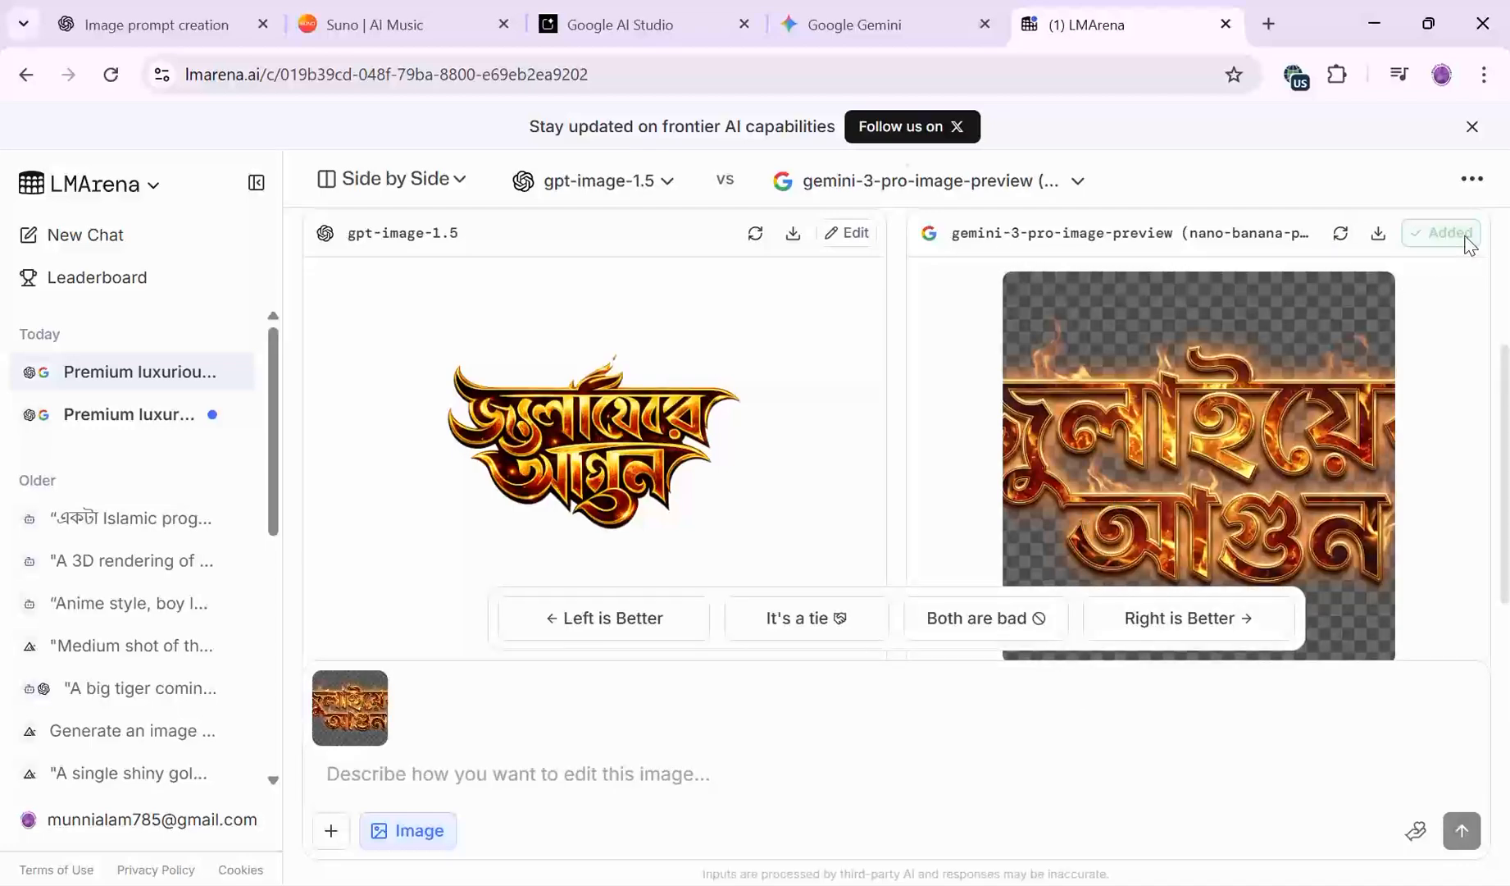
pyautogui.click(577, 778)
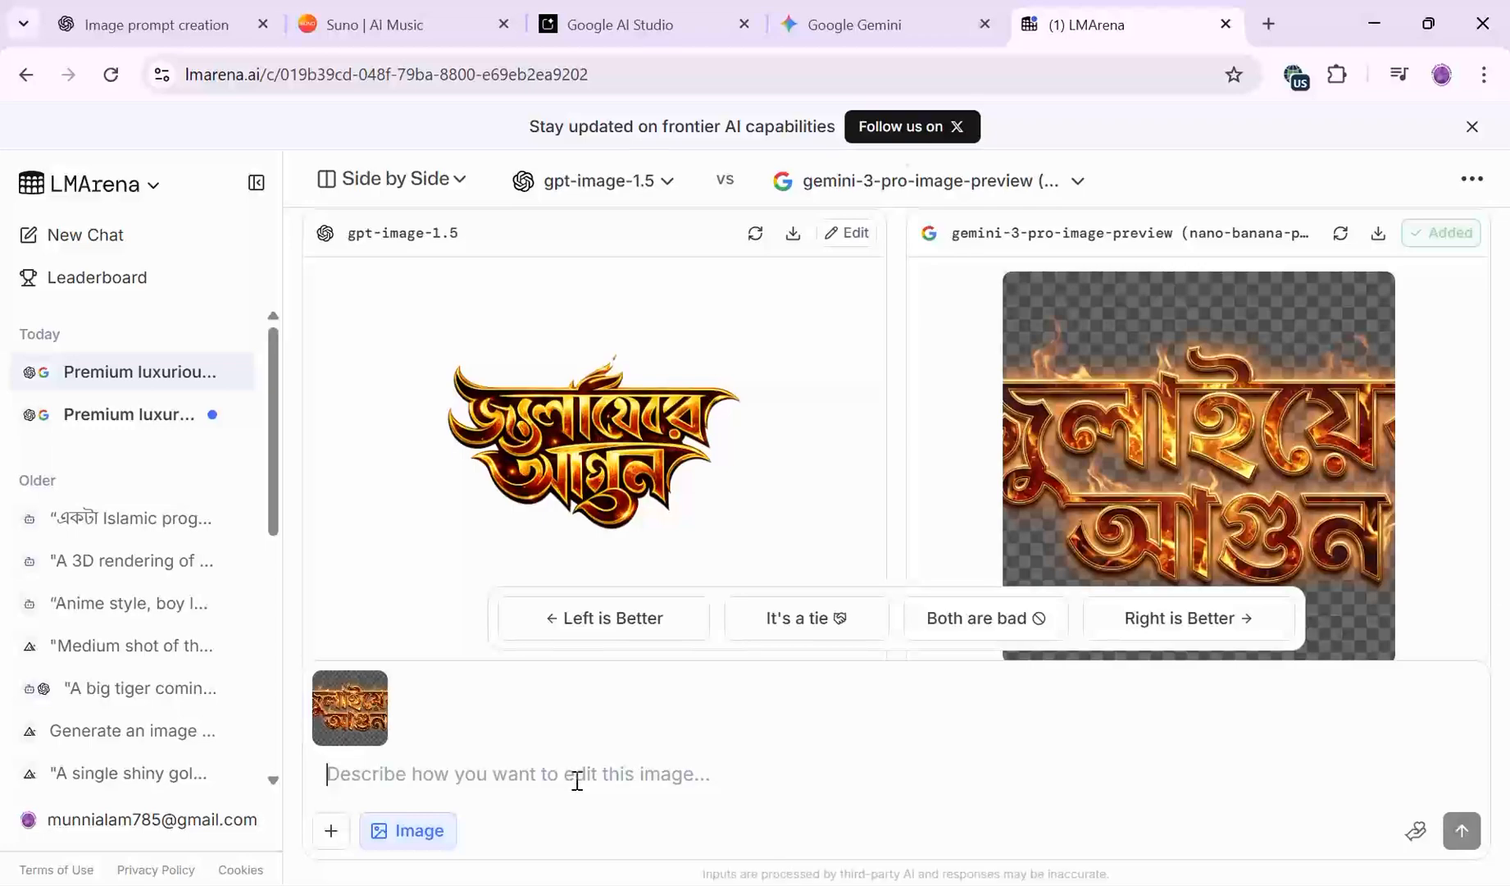
pyautogui.write('BG')
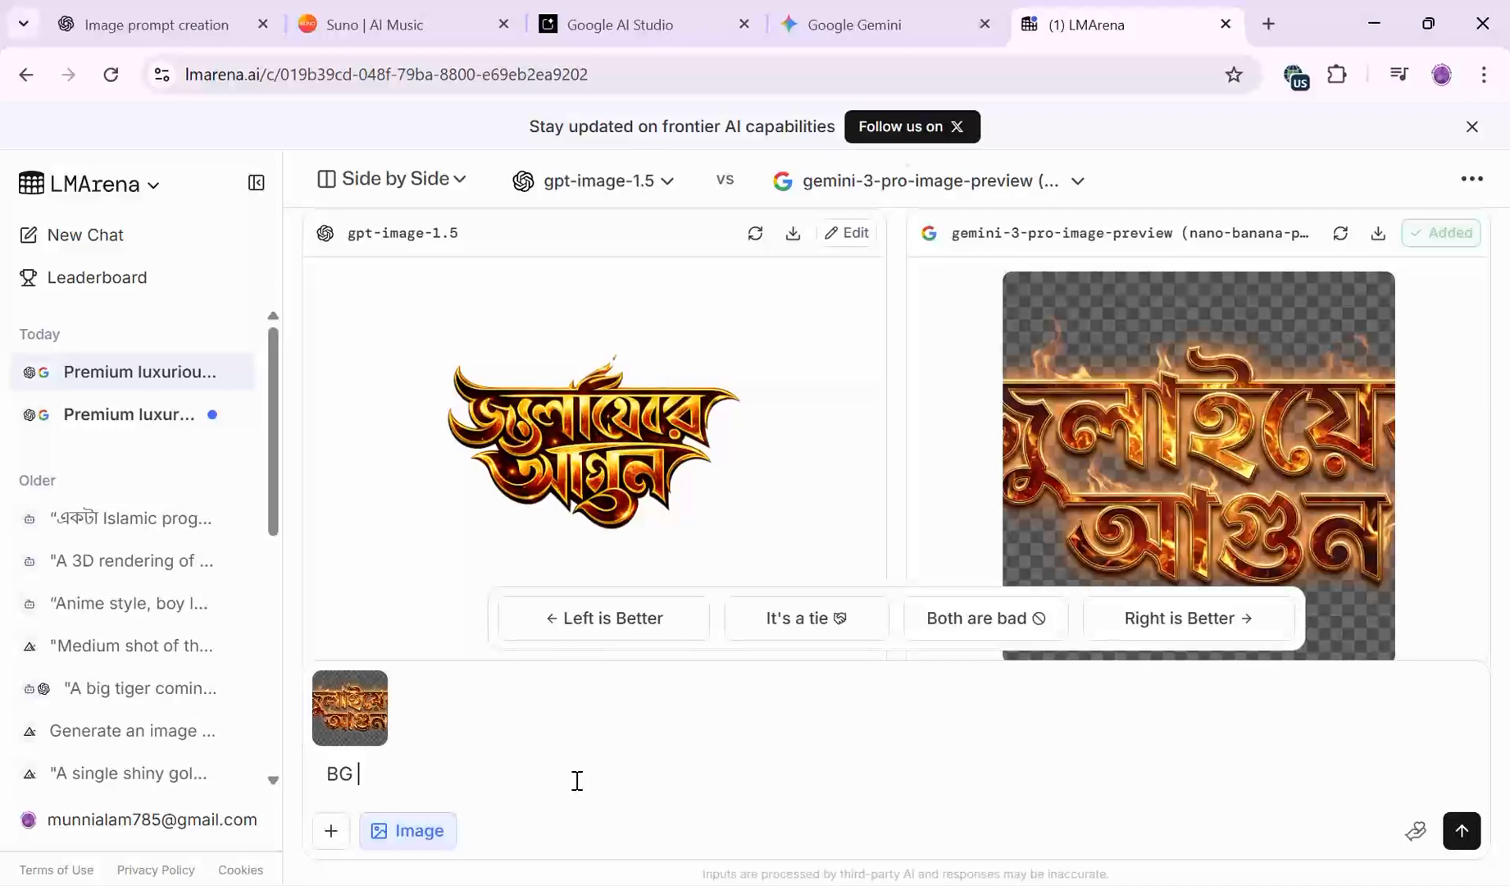
pyautogui.write(' Png')
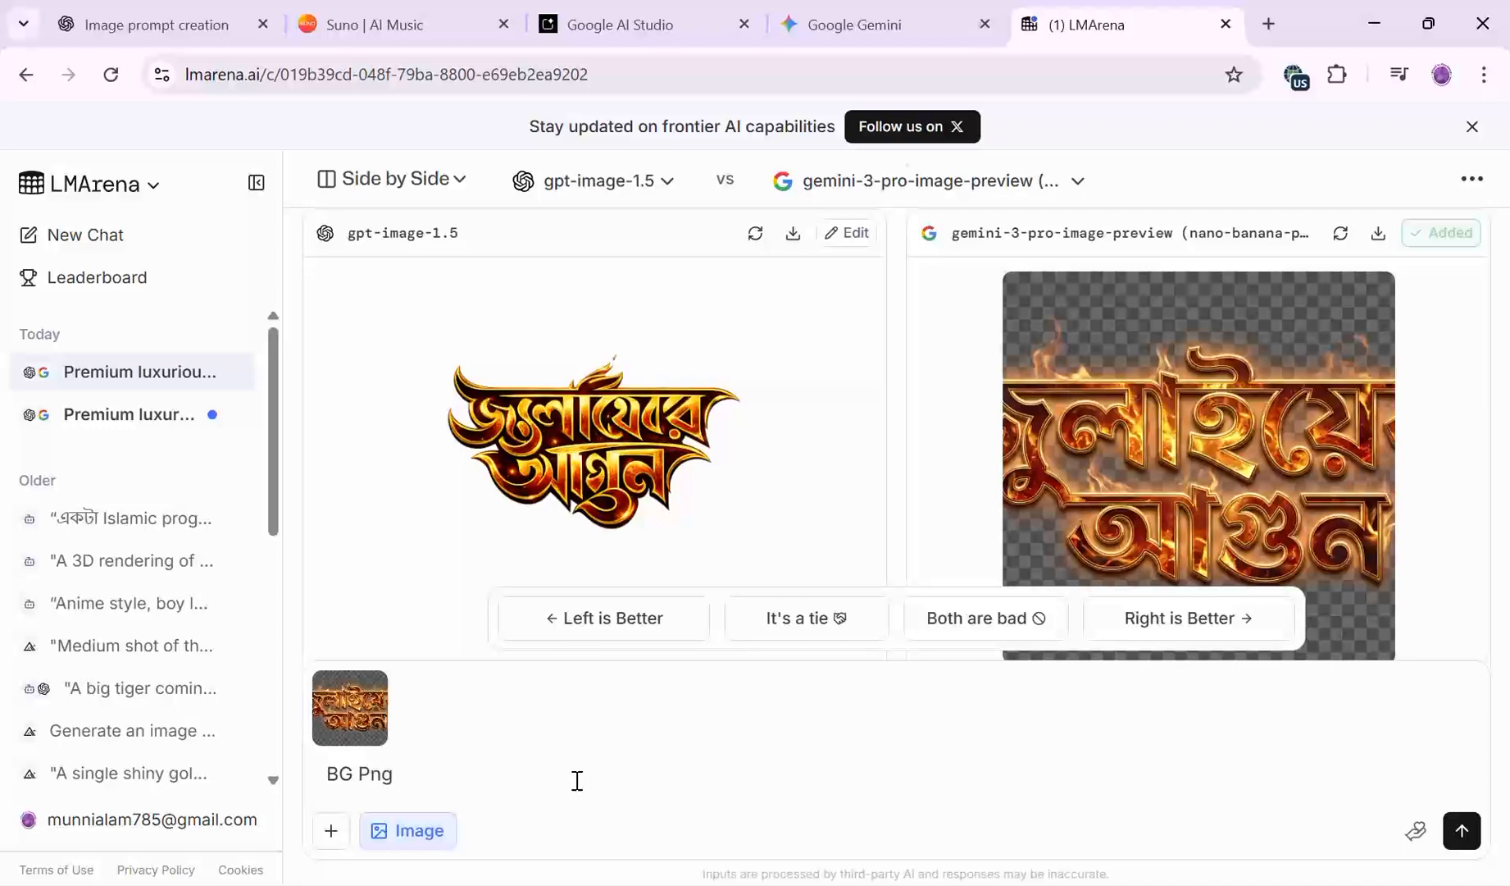
pyautogui.click(1458, 846)
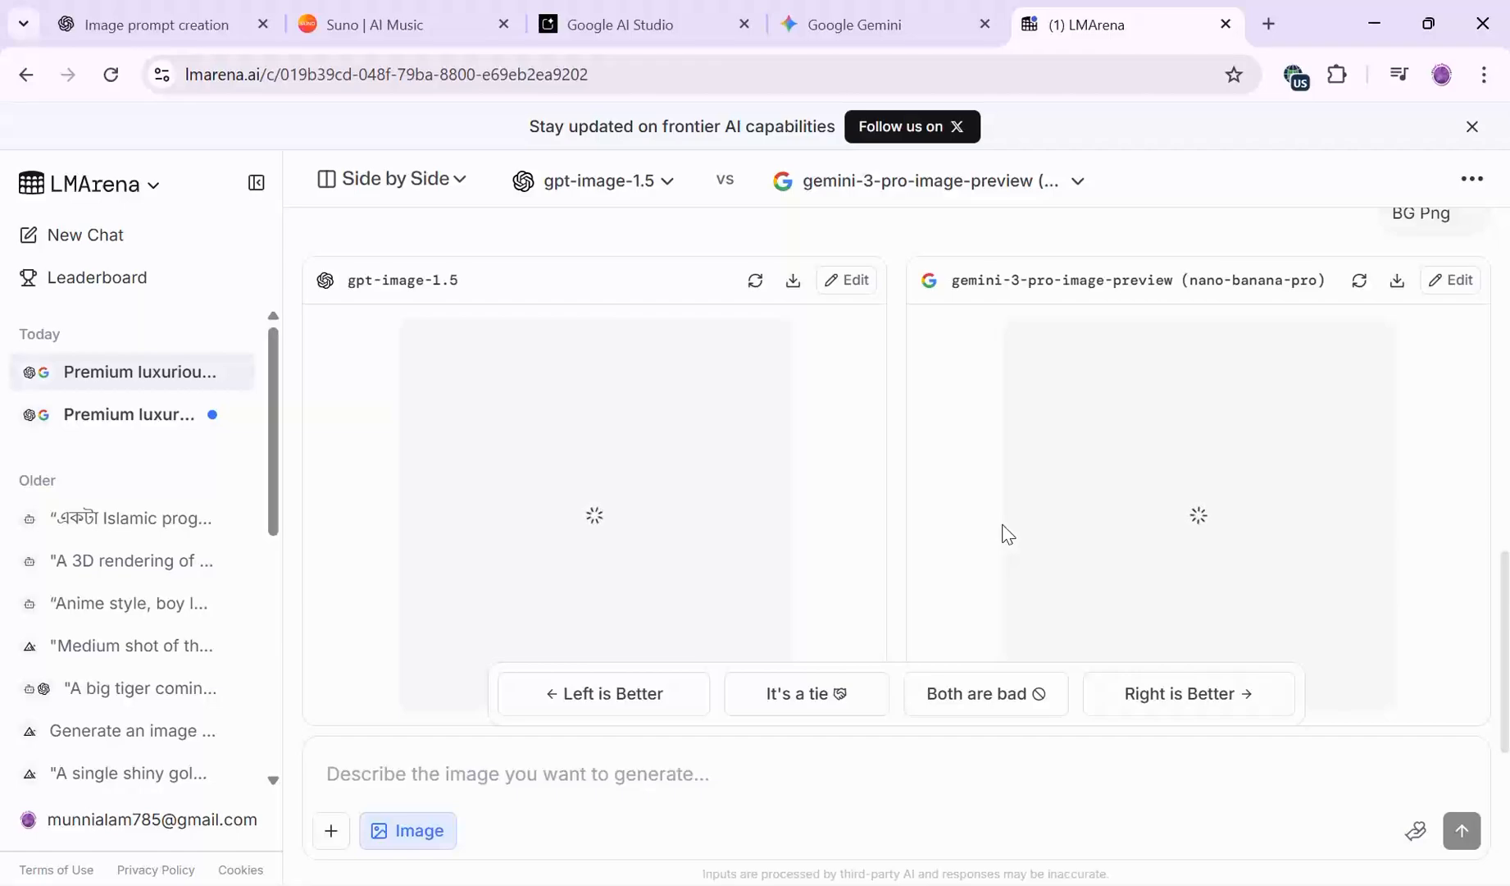
# Check the generated "BG Png" lettering in LMArena against the lettering in the Photoshop design, ending back in Photoshop
pyautogui.hotkey('alt', 'Tab')
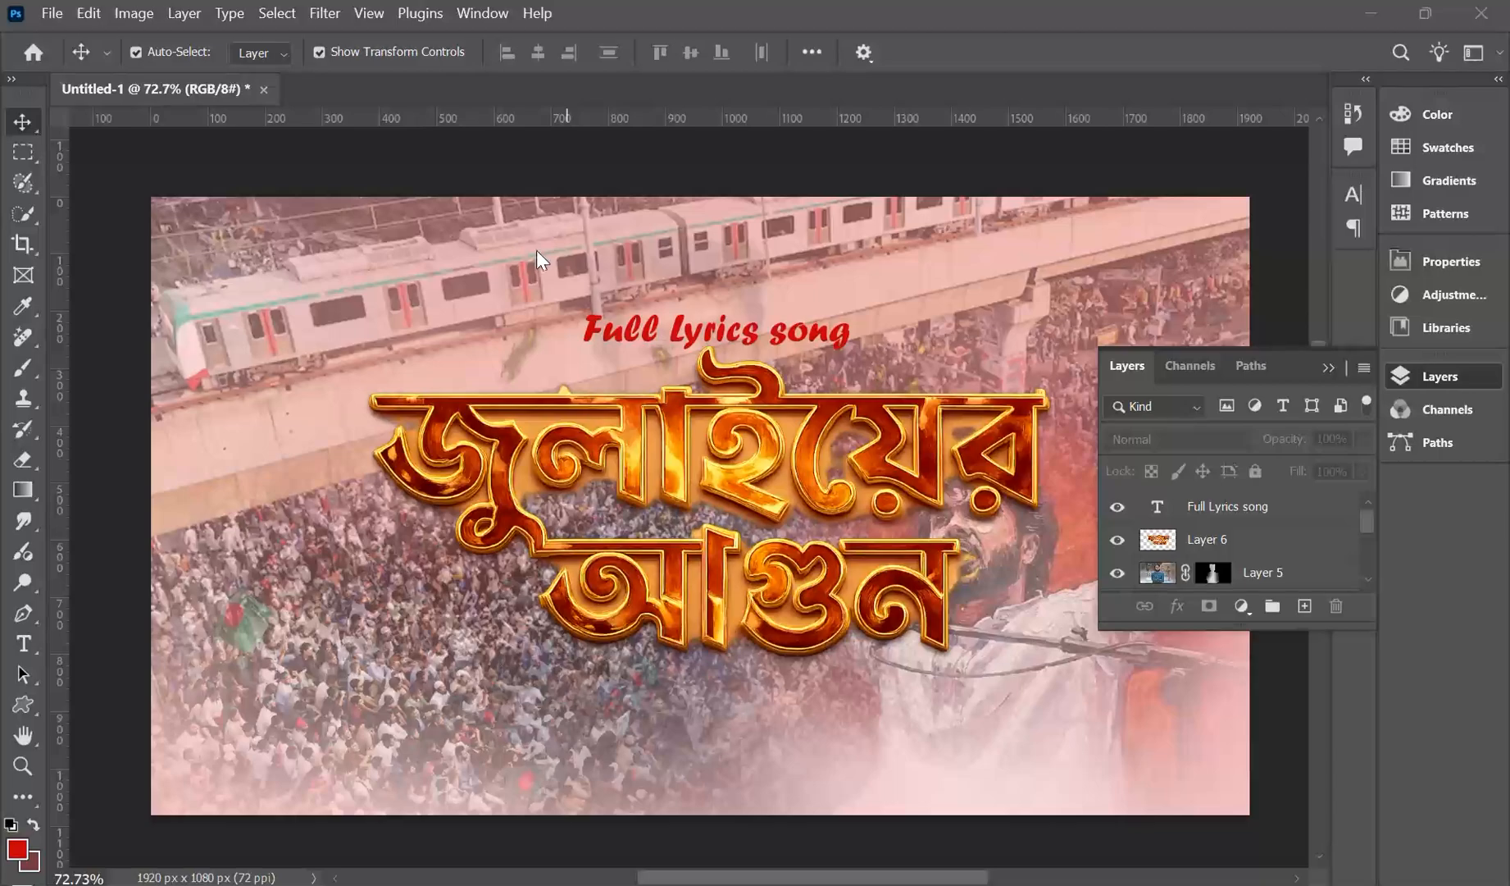
pyautogui.click(719, 449)
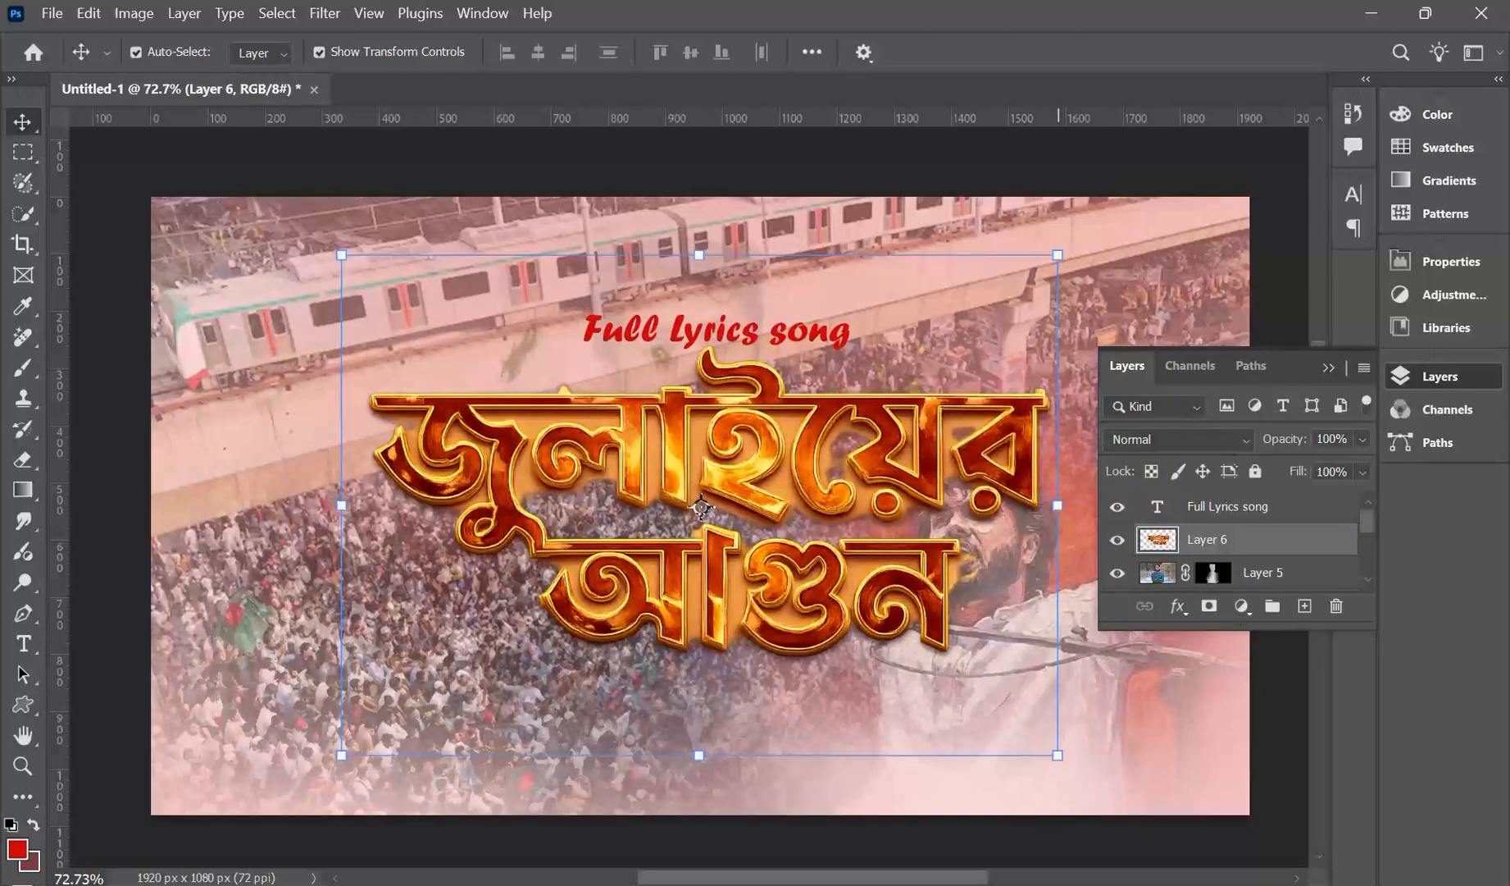
pyautogui.hotkey('alt', 'Tab')
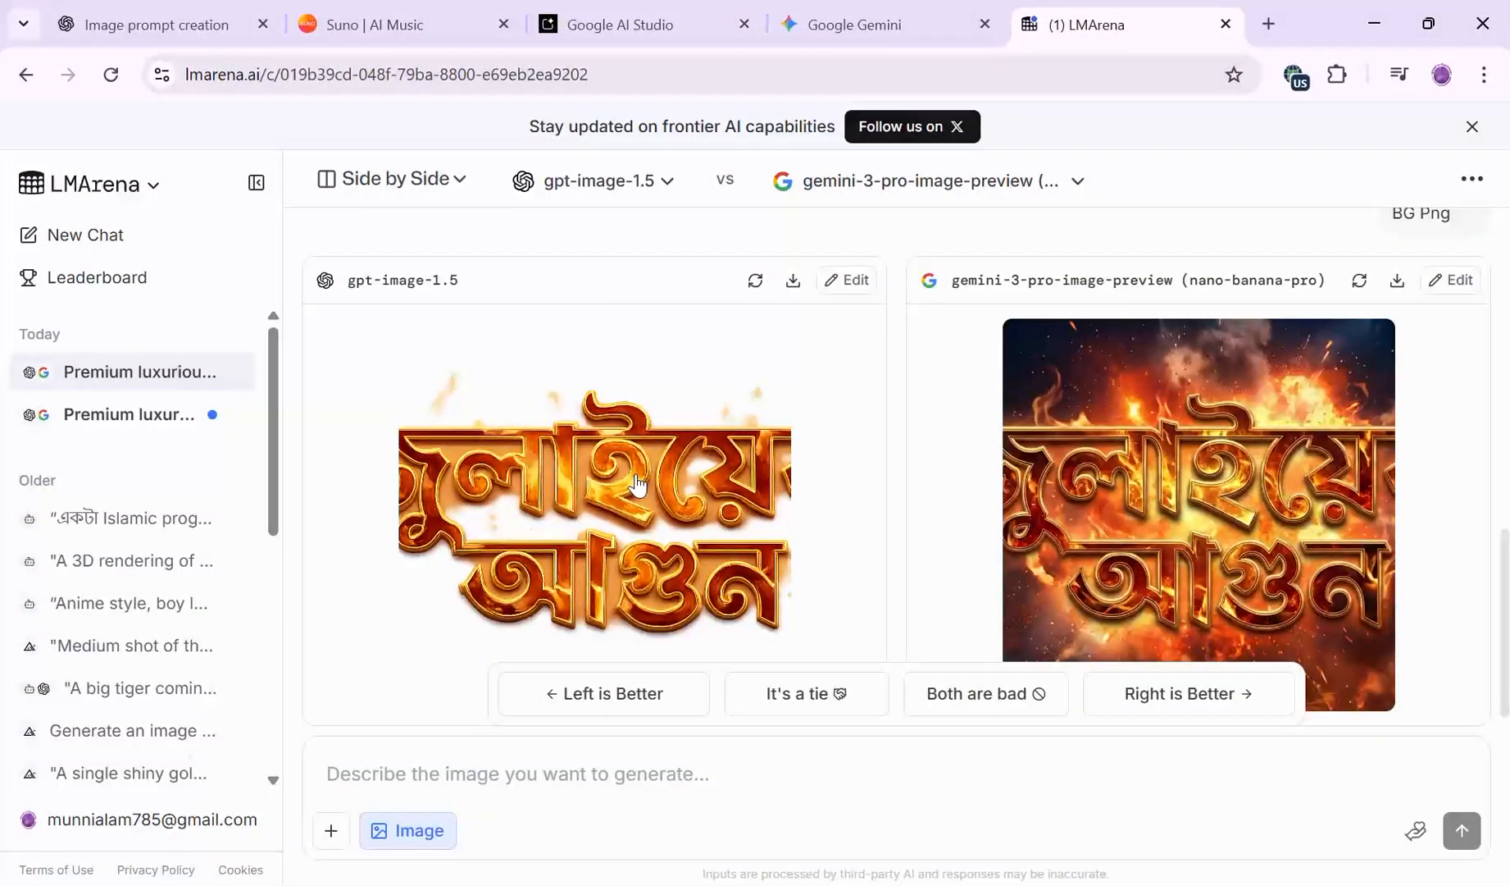
pyautogui.hotkey('alt', 'Tab')
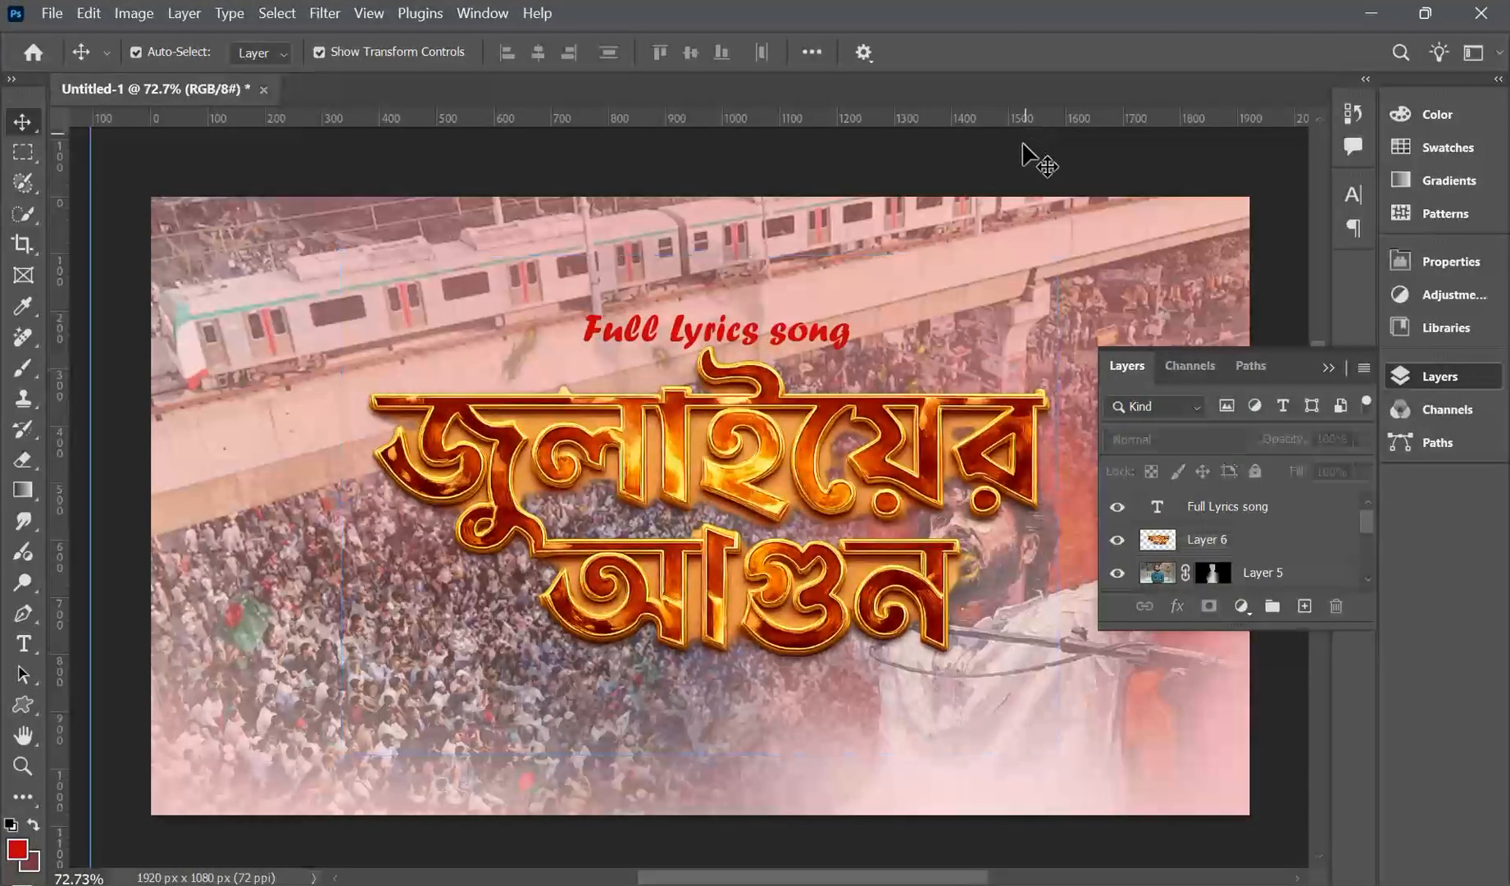
pyautogui.click(714, 330)
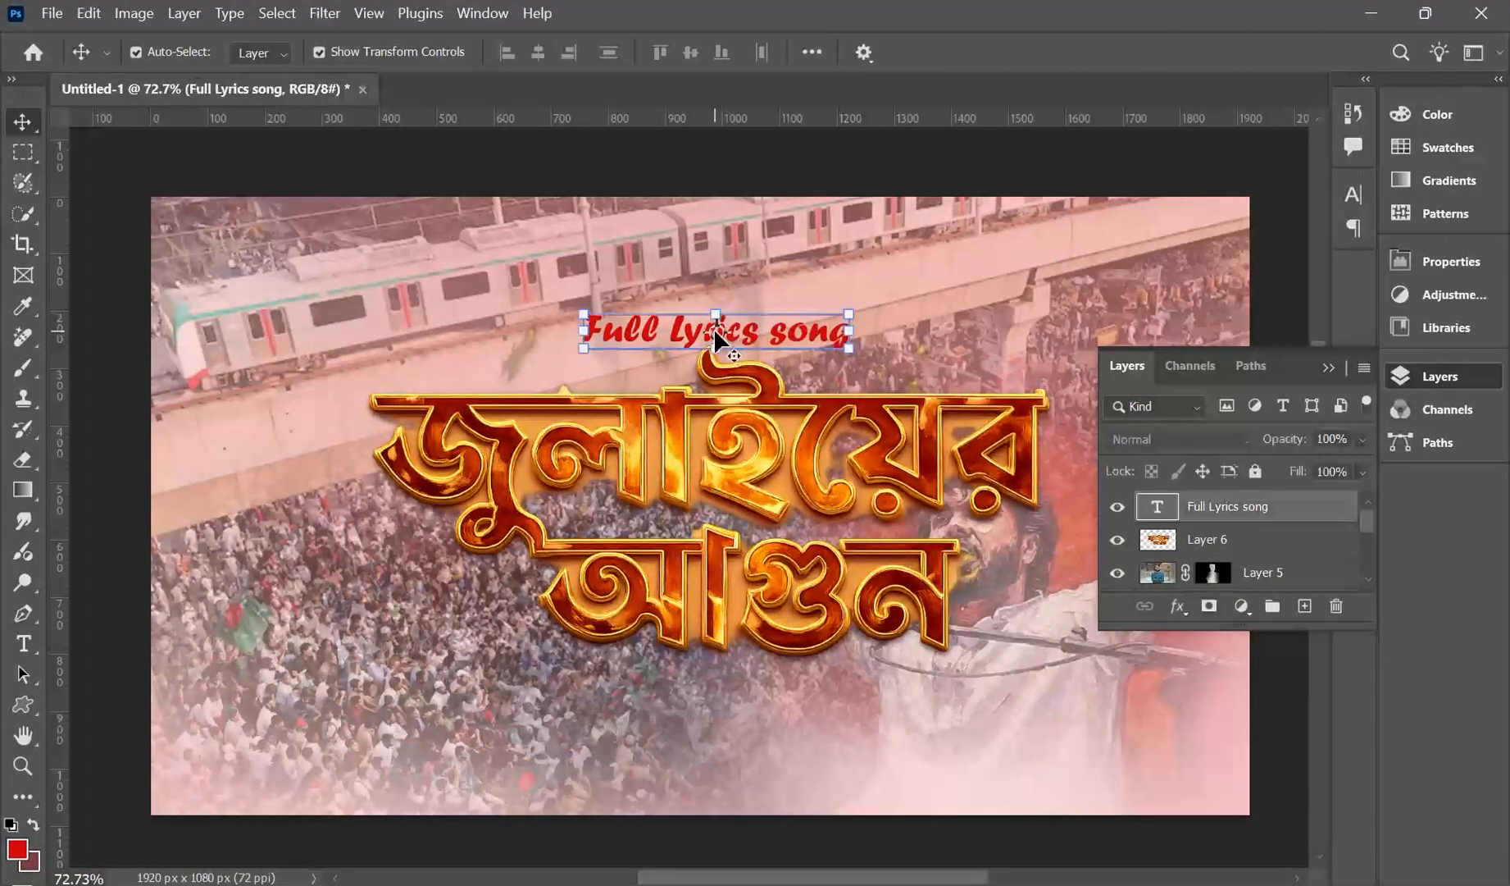
pyautogui.doubleClick(776, 331)
pyautogui.click(23, 123)
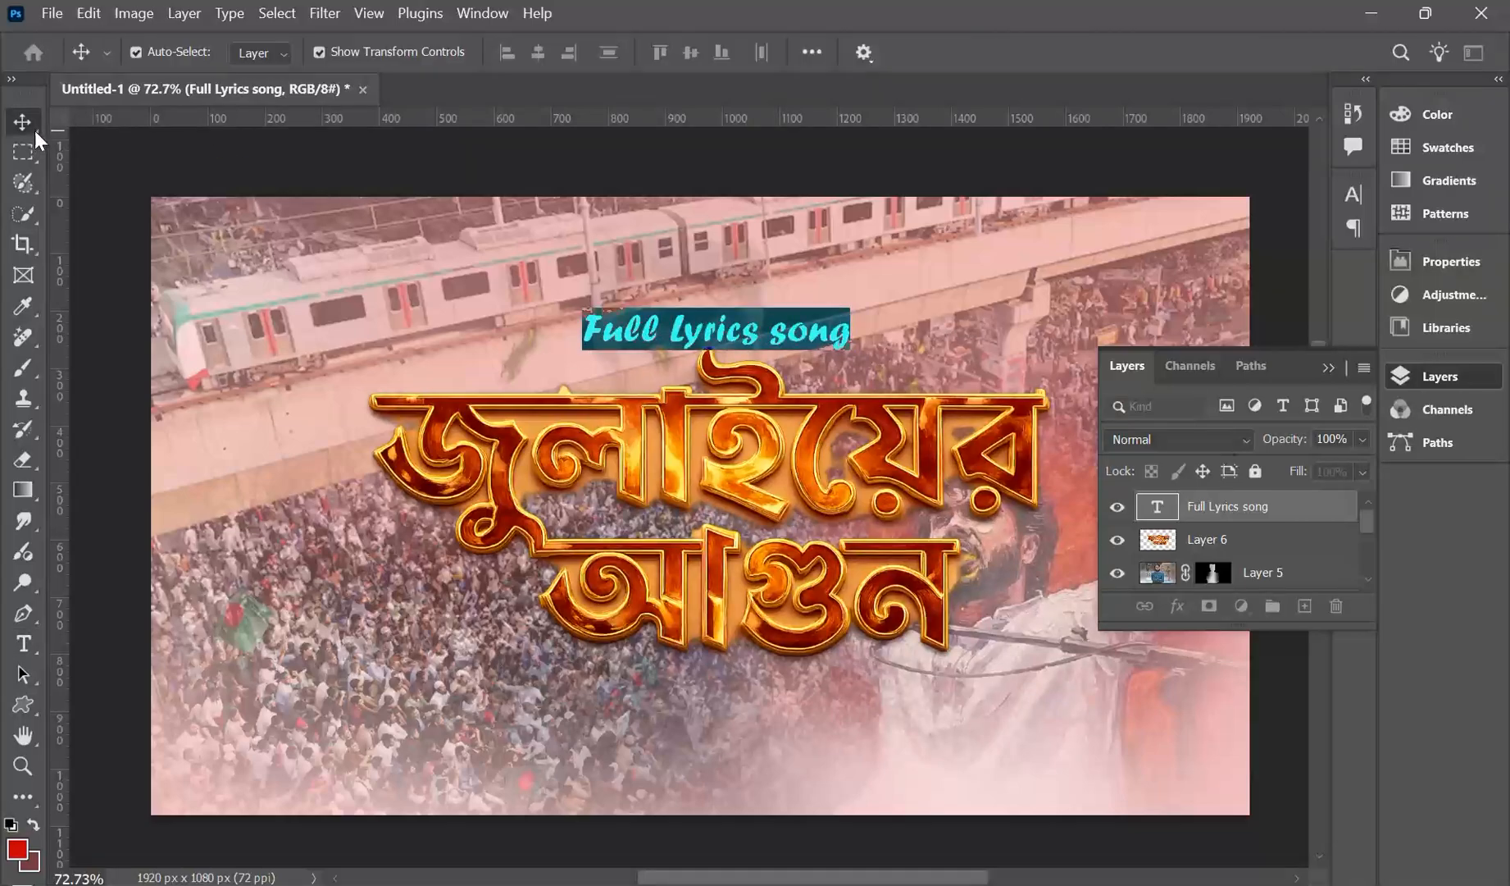
# Switch to the image viewer and examine July-er-Agun.jpg in a maximized window, restoring the window size when done
pyautogui.click(286, 138)
pyautogui.click(921, 461)
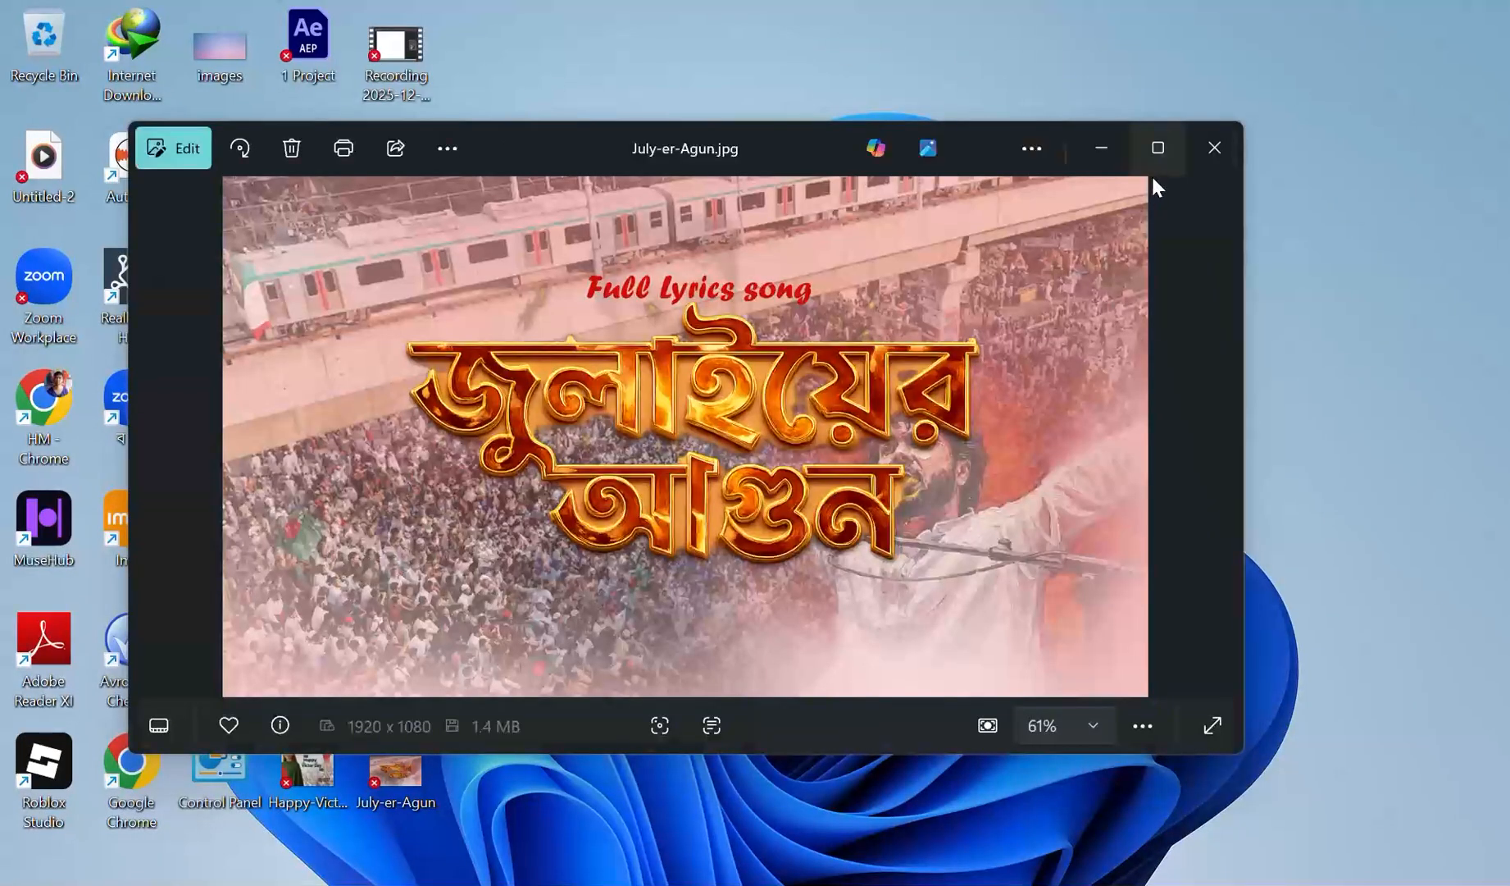
pyautogui.click(1155, 151)
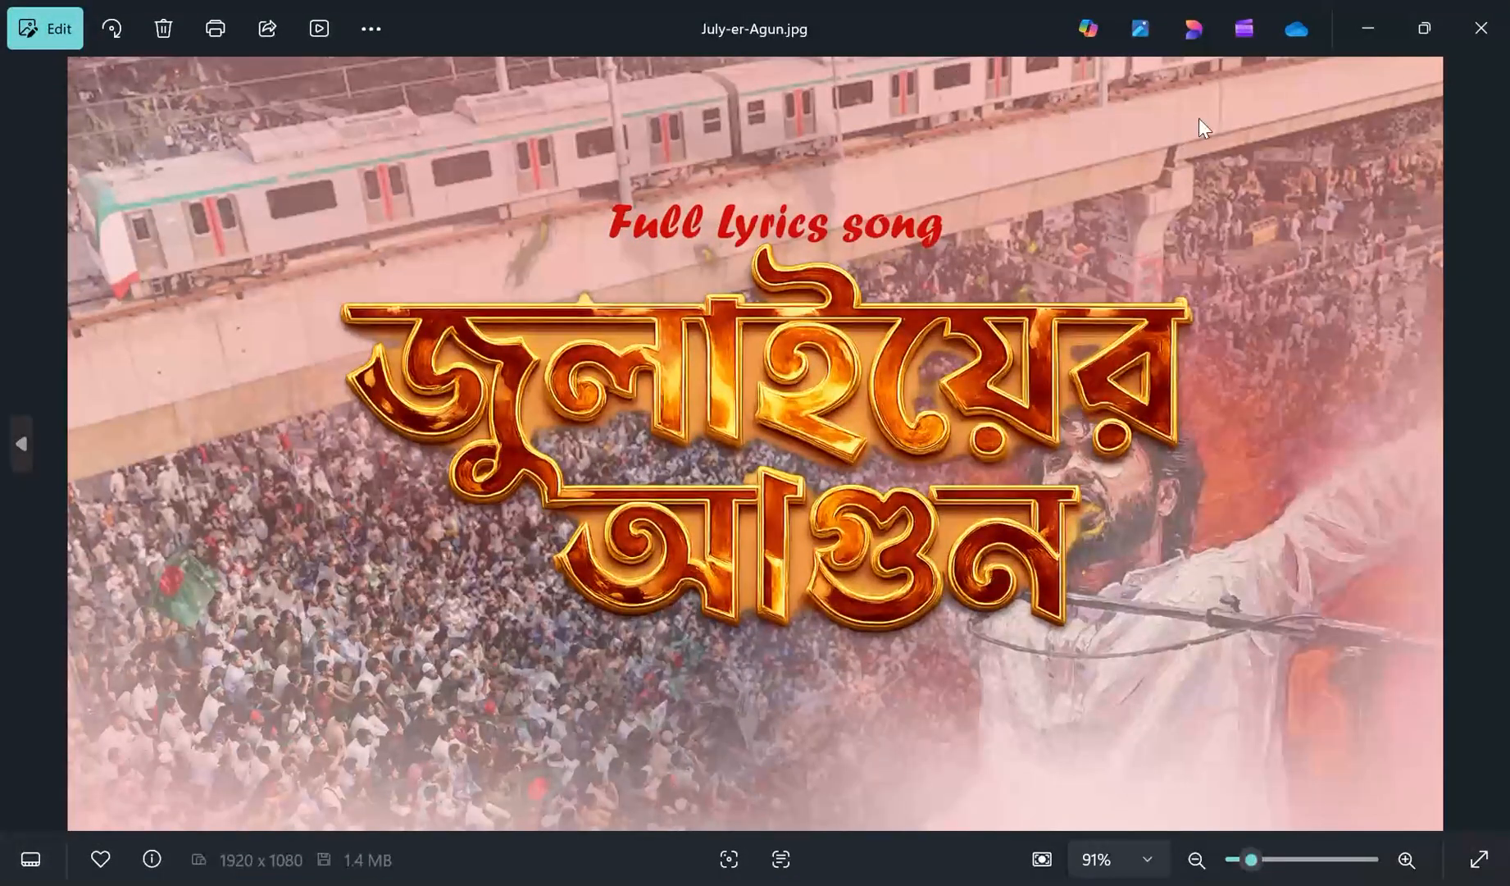
pyautogui.click(1410, 35)
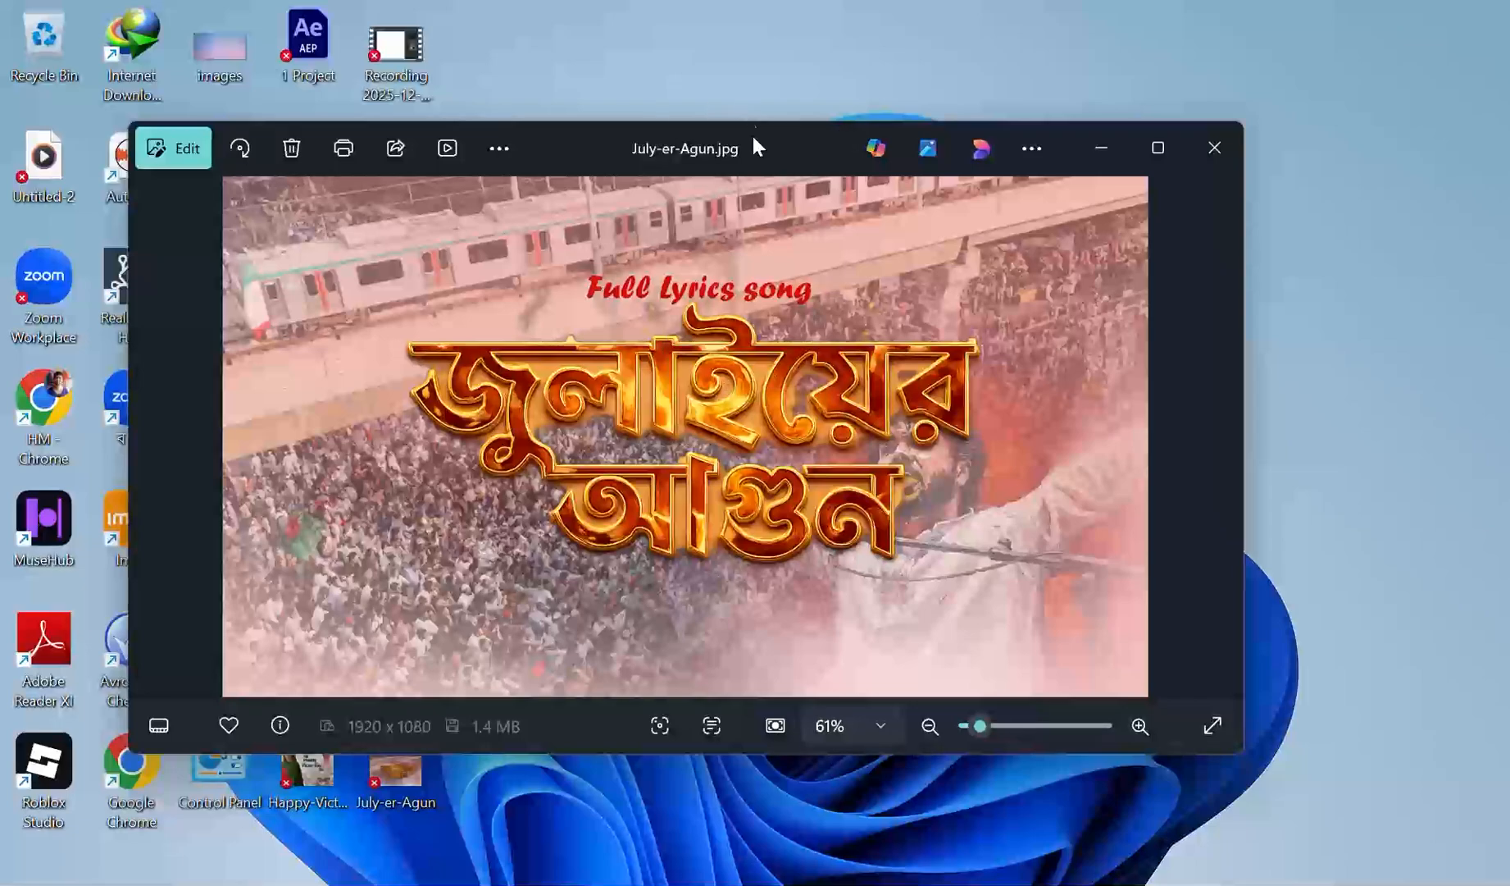